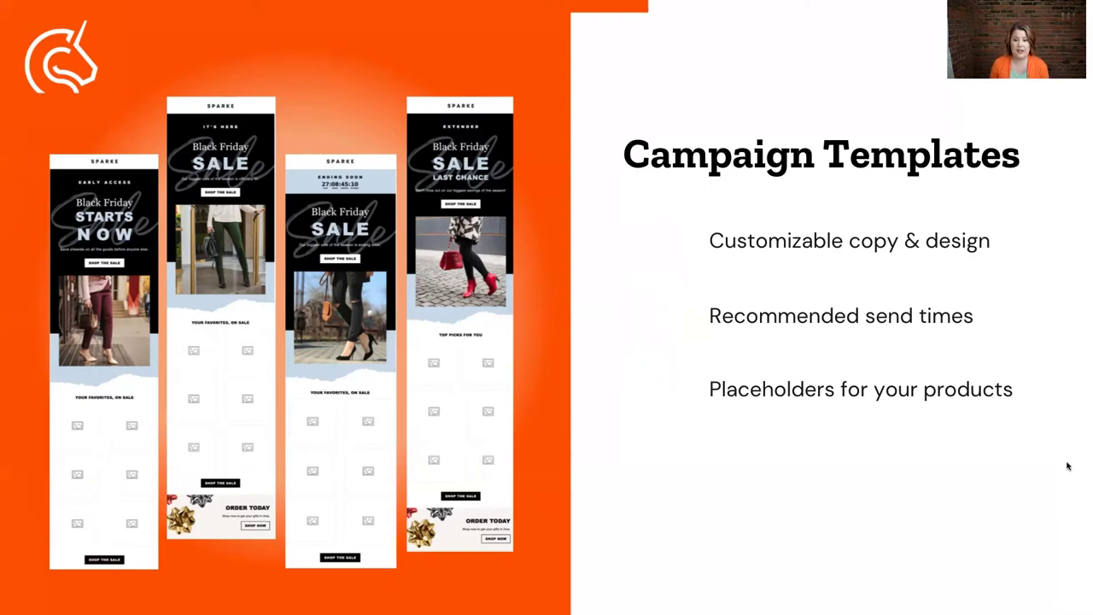
pyautogui.press('Right')
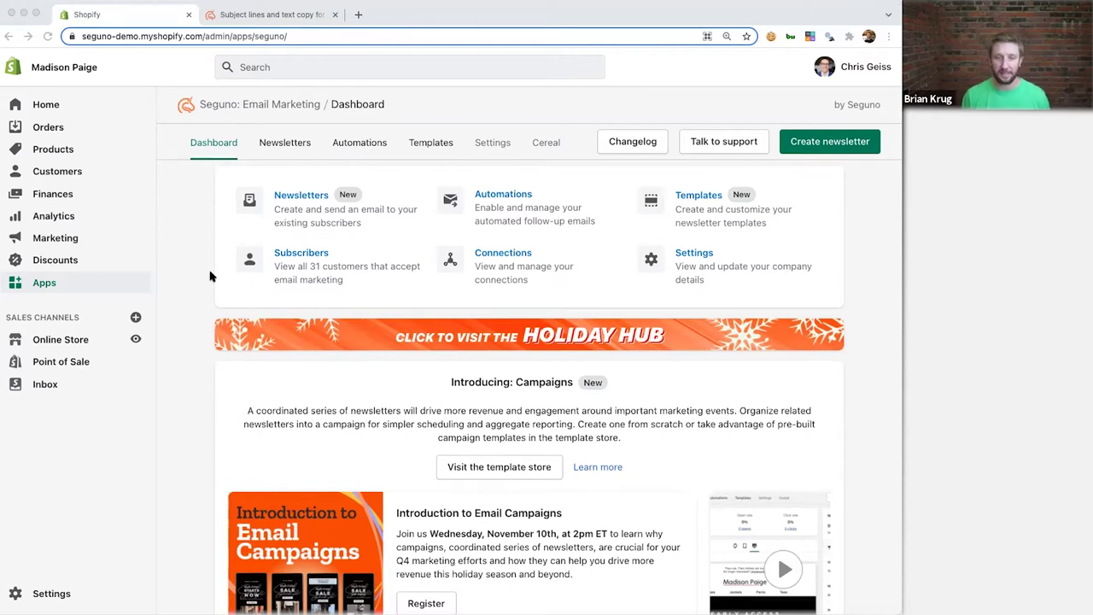
pyautogui.click(451, 115)
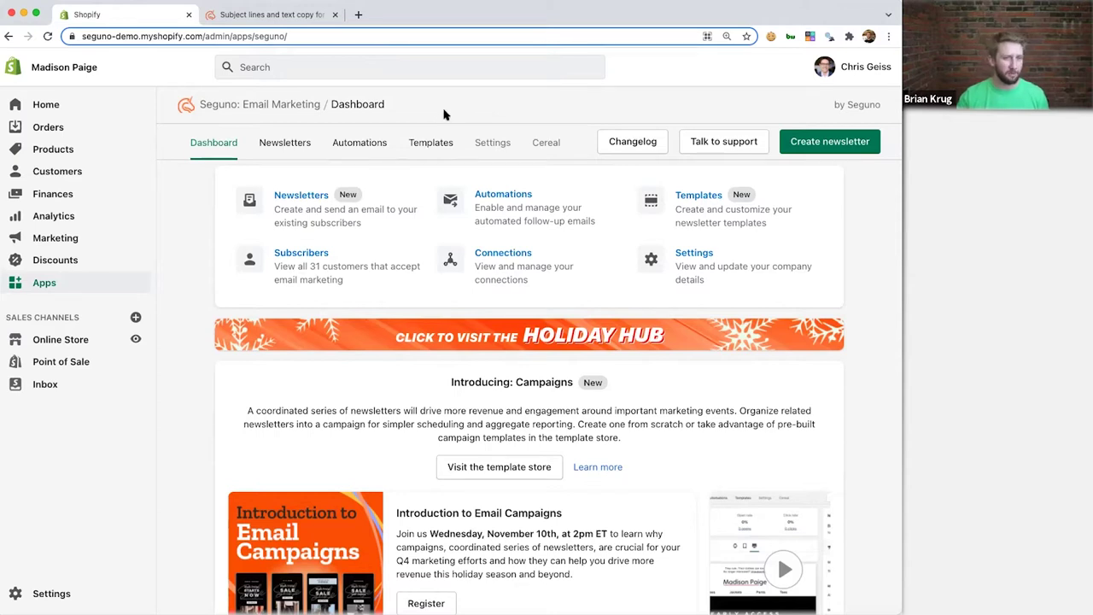
# - Open the store's product collections and look through the list for the holiday collections
pyautogui.click(34, 147)
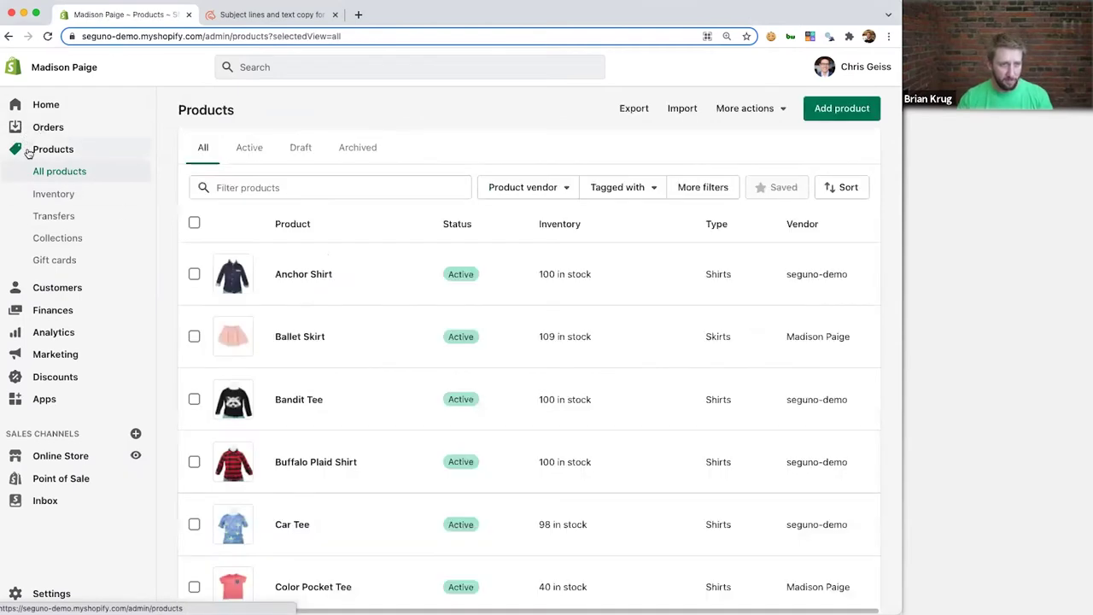
pyautogui.click(57, 238)
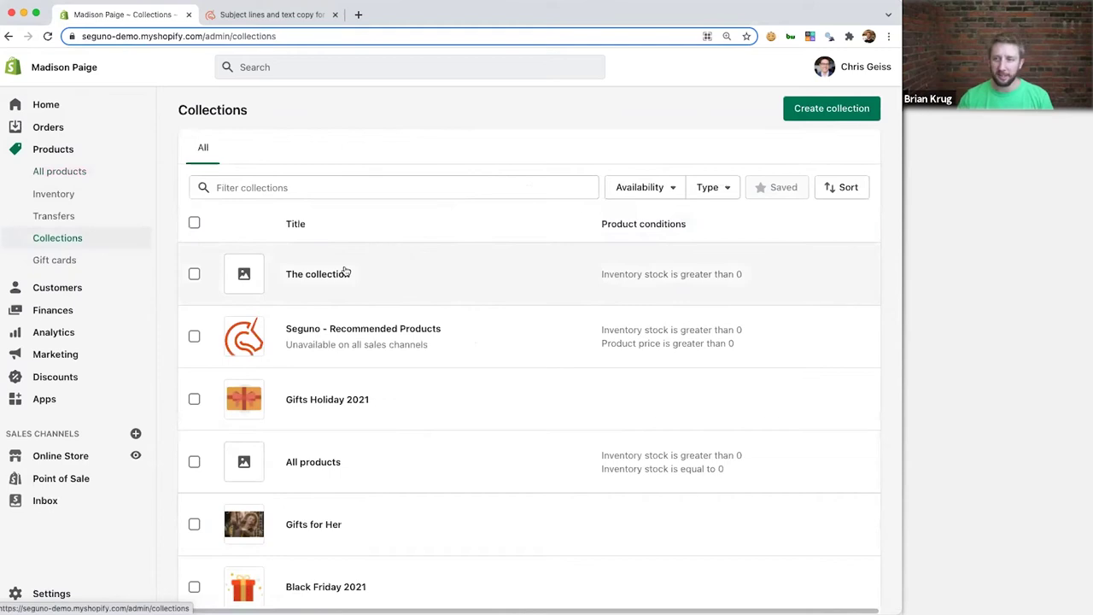
pyautogui.moveTo(342, 344)
pyautogui.scroll(-1, 327, 362)
pyautogui.scroll(1, 325, 376)
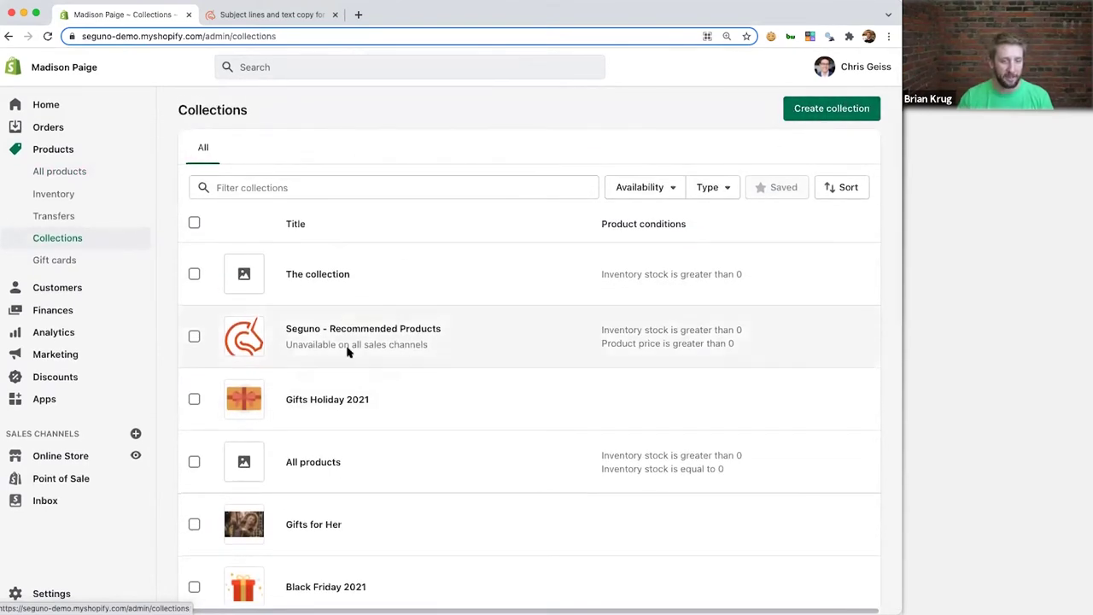
pyautogui.scroll(-4, 346, 349)
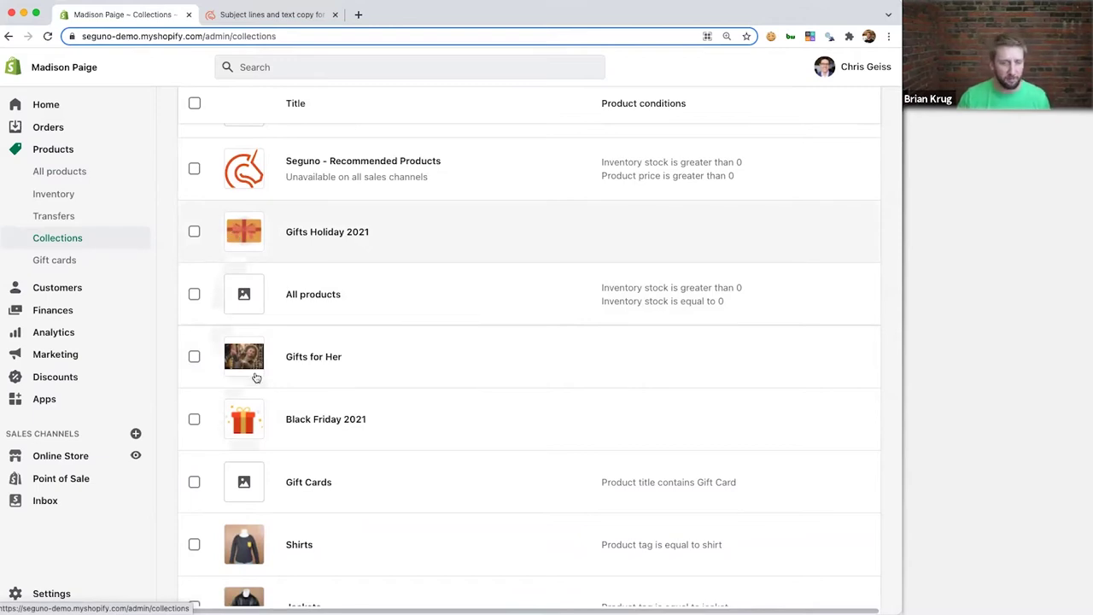
# - Open the Black Friday 2021 collection and review the products it contains
pyautogui.click(243, 427)
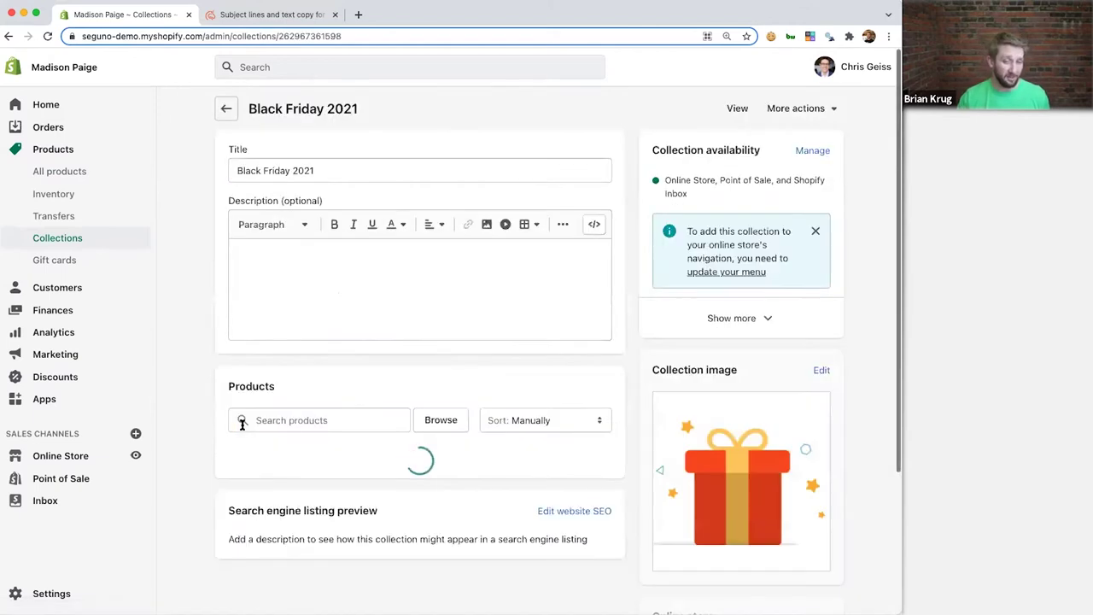
pyautogui.scroll(-5, 252, 273)
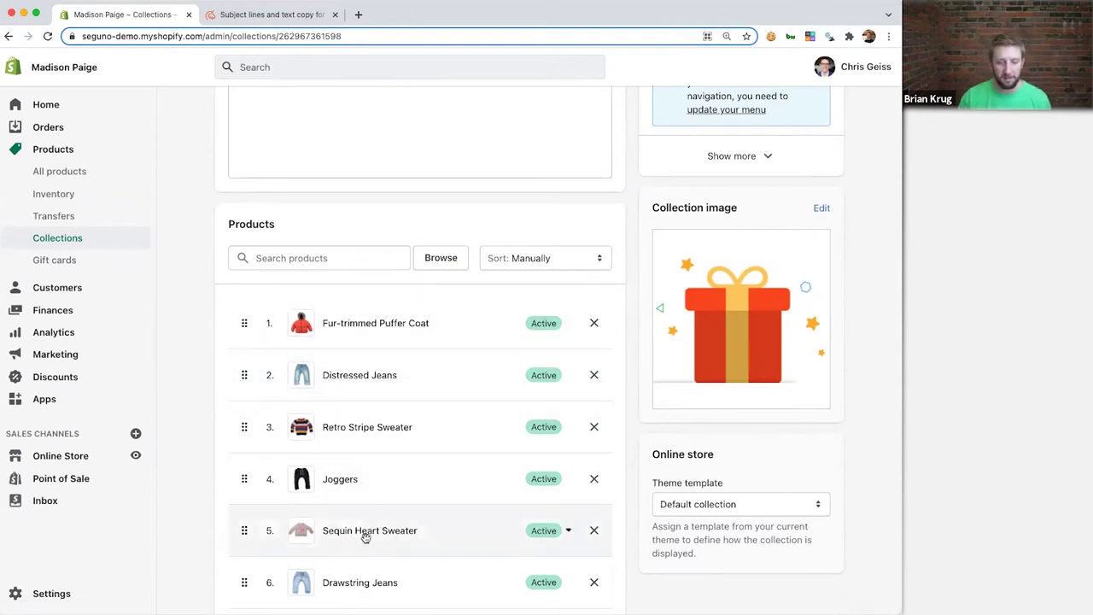
pyautogui.scroll(3, 348, 311)
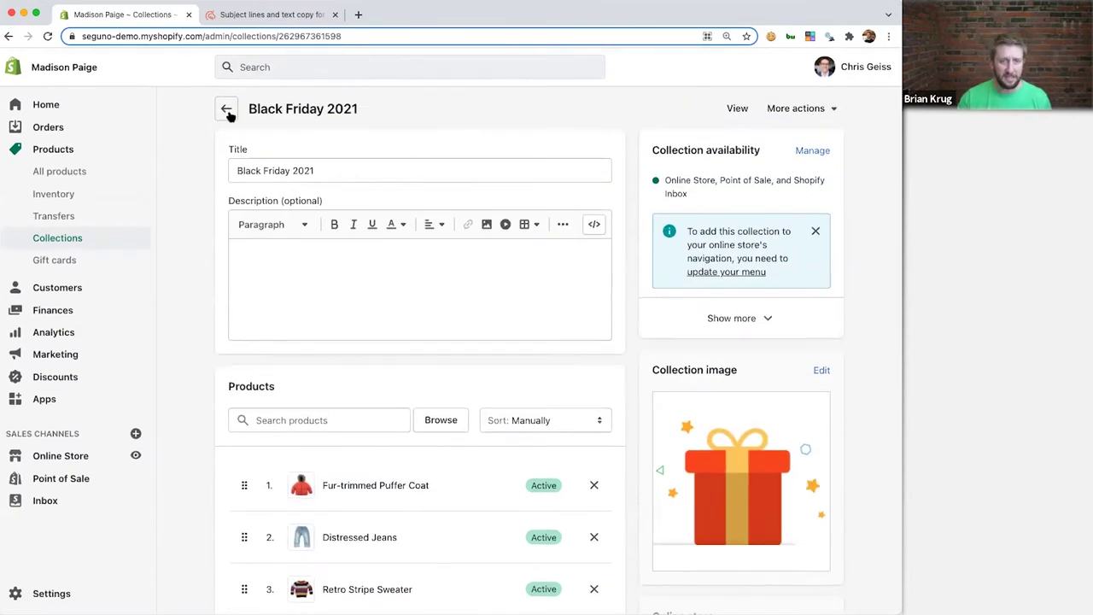
# - Review the products in the Gifts Holiday 2021 collection and return to the collections list
pyautogui.click(227, 111)
pyautogui.click(317, 395)
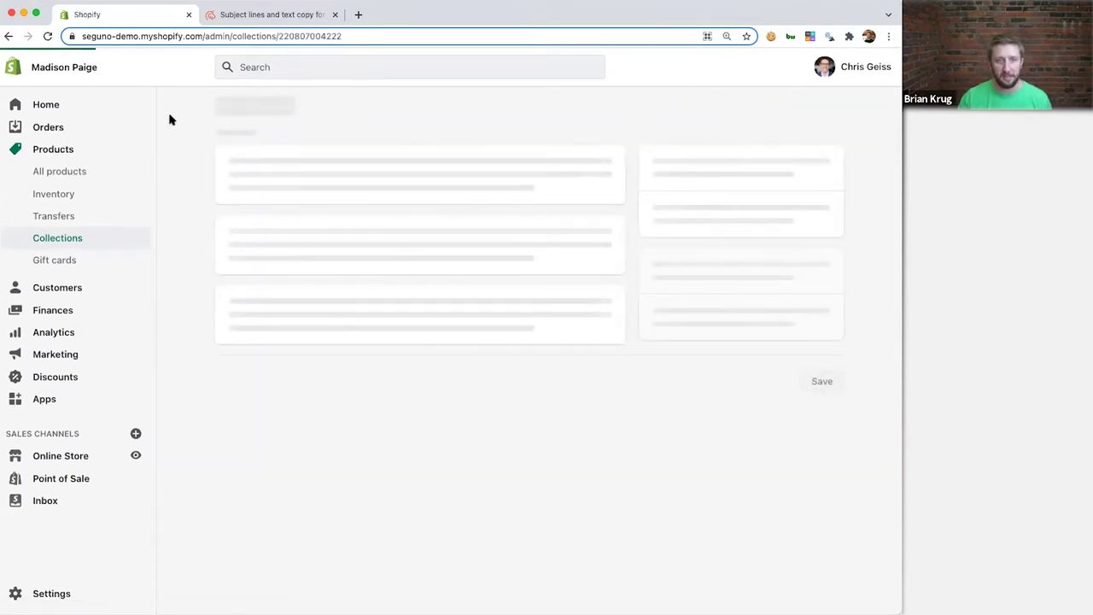
pyautogui.scroll(-4, 256, 310)
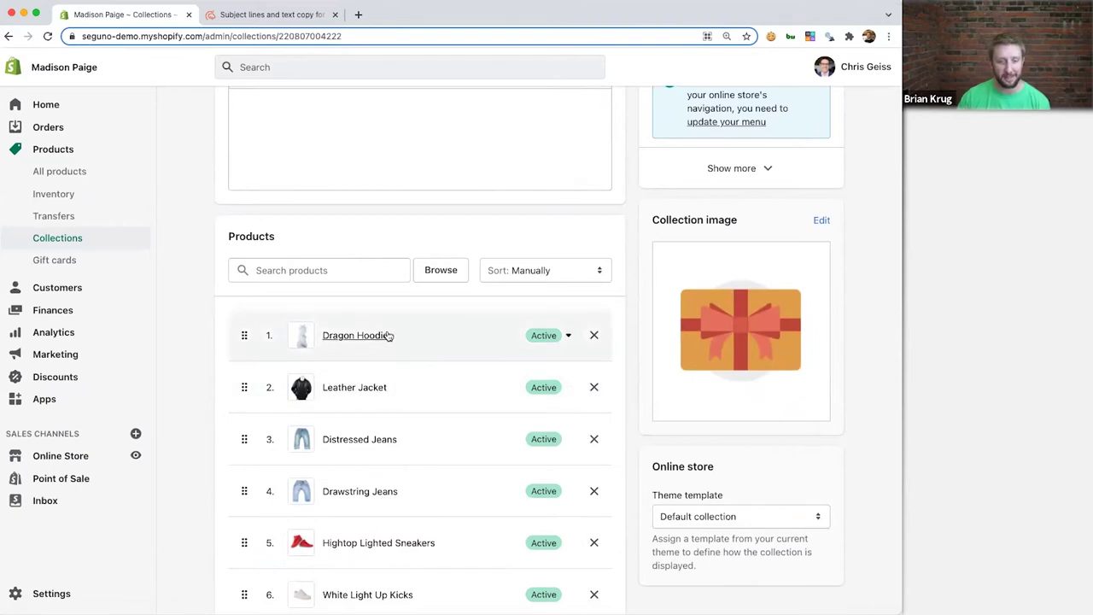
pyautogui.scroll(4, 388, 333)
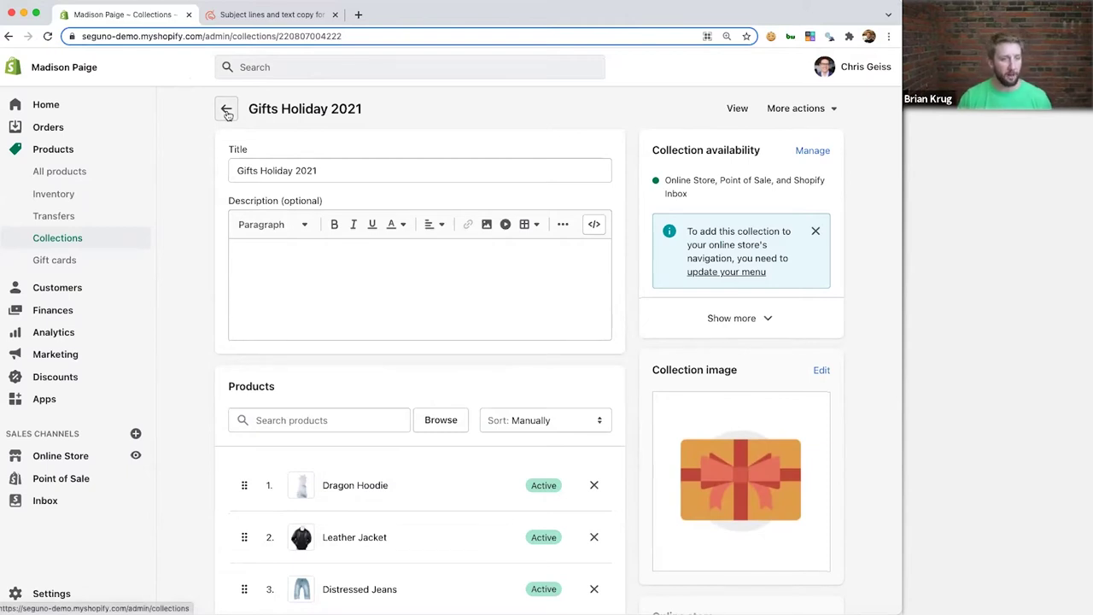
pyautogui.click(226, 111)
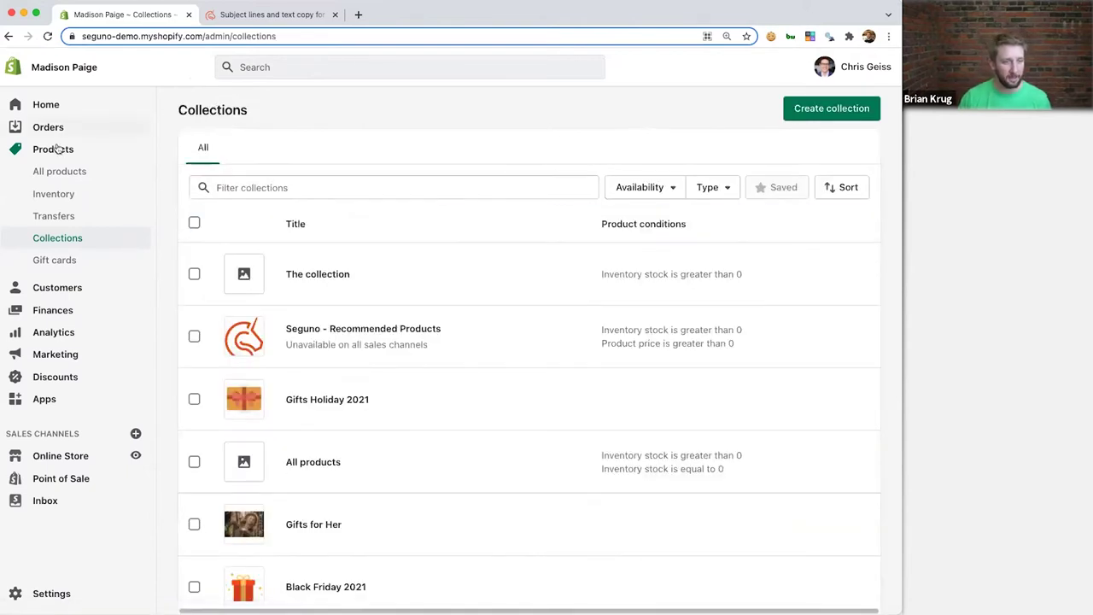
# - Open the 20blackfriday21 discount and review its type, value and the collection it applies to
pyautogui.click(54, 376)
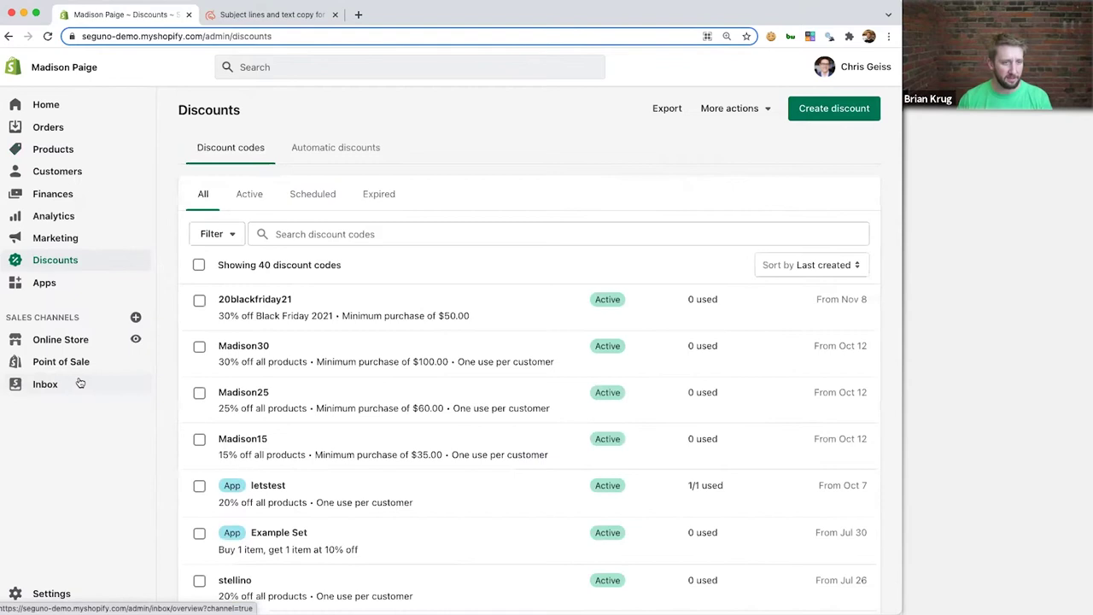
pyautogui.click(285, 311)
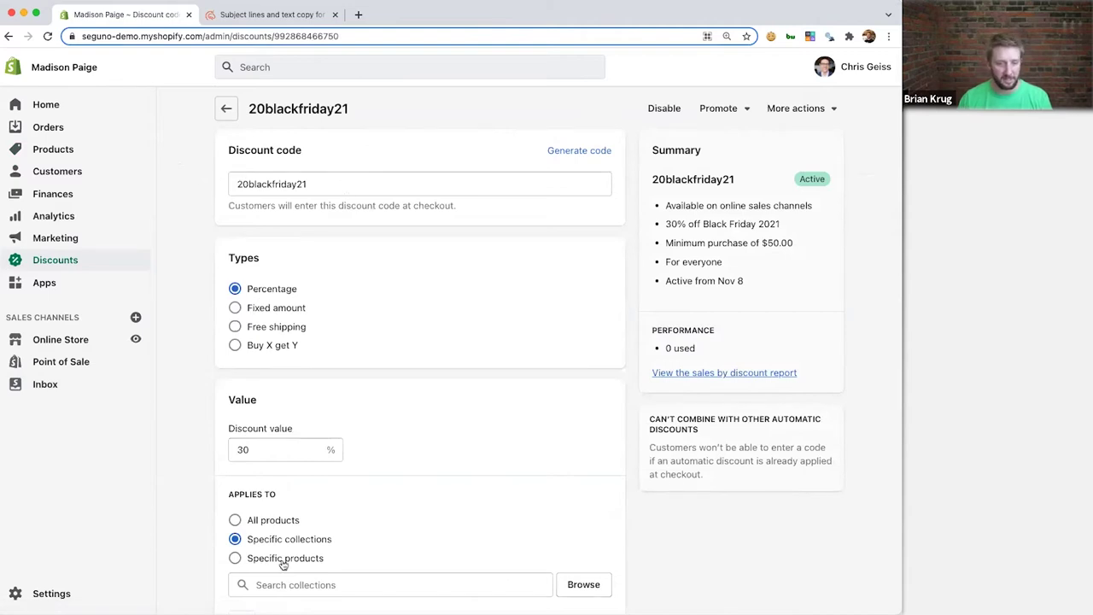
pyautogui.scroll(-3, 286, 451)
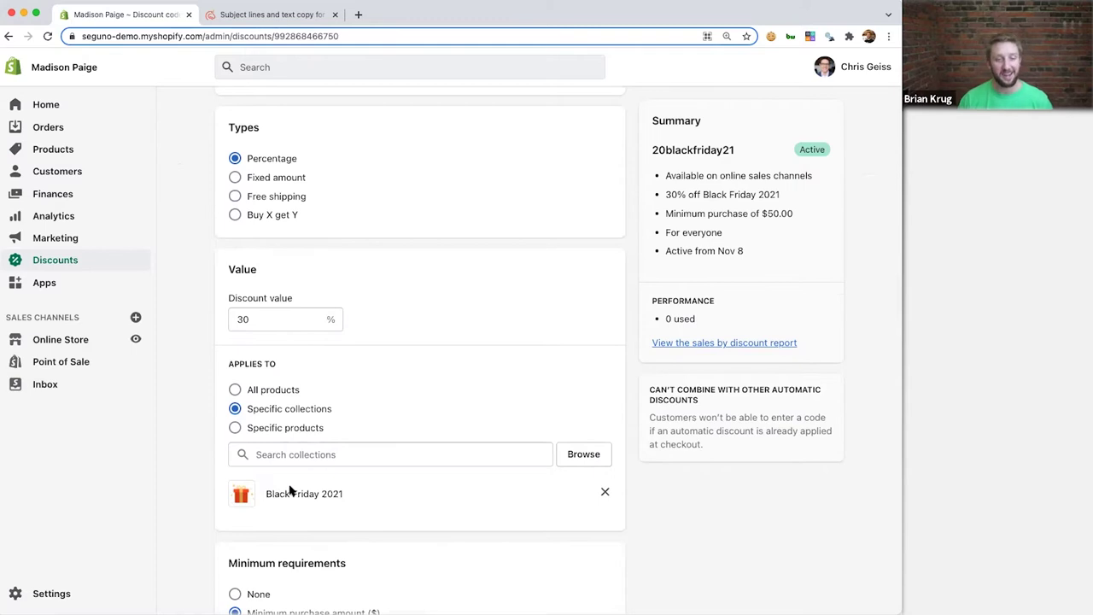
pyautogui.scroll(3, 290, 491)
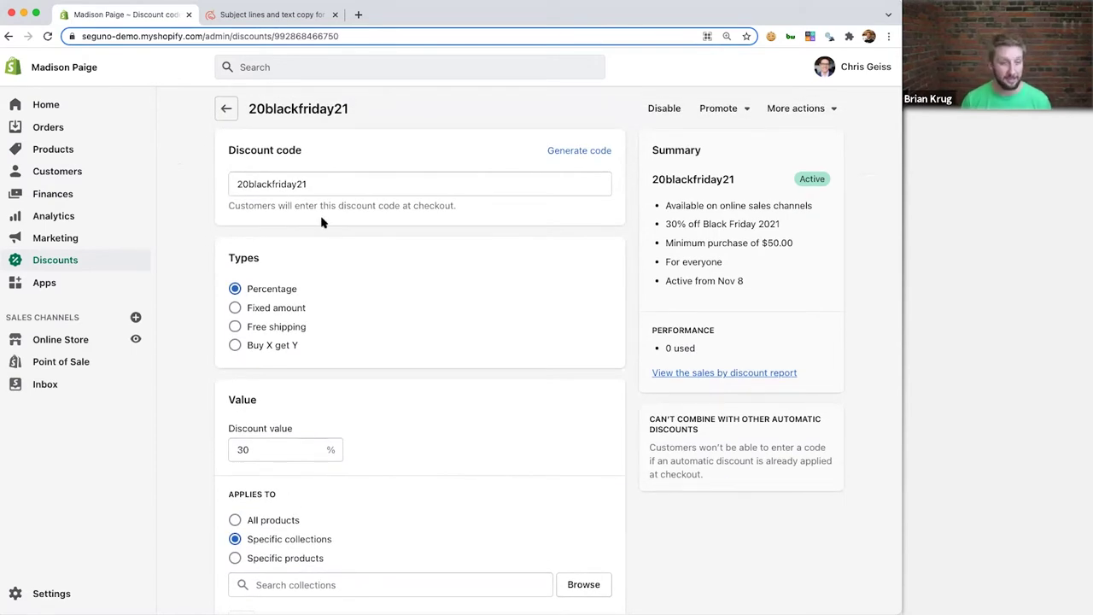
pyautogui.scroll(-1, 330, 142)
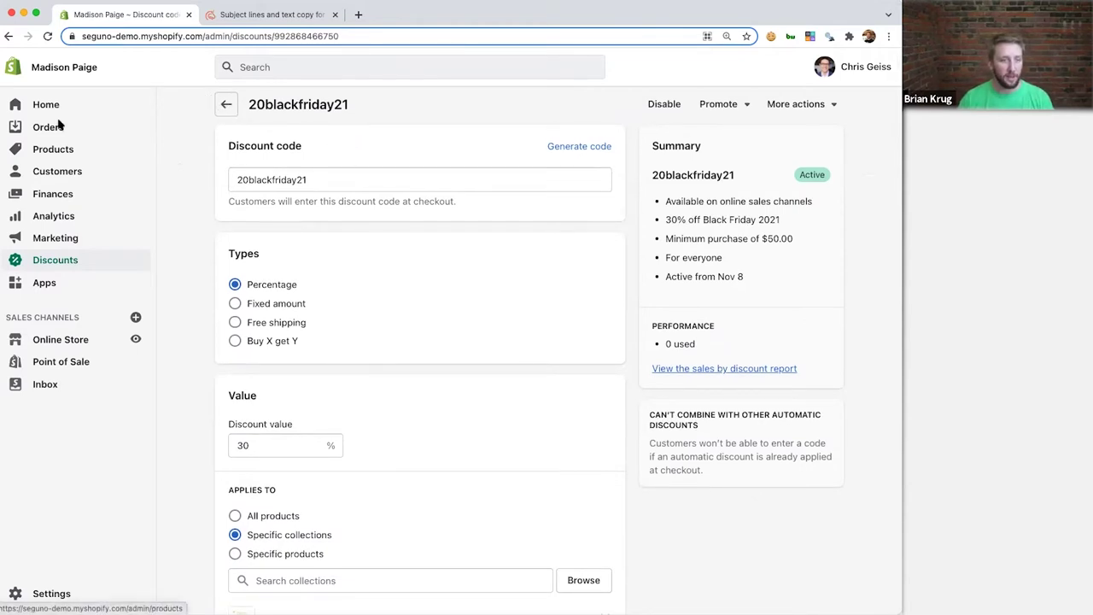
# - Open Seguno: Email Marketing from the store's installed apps
pyautogui.click(67, 282)
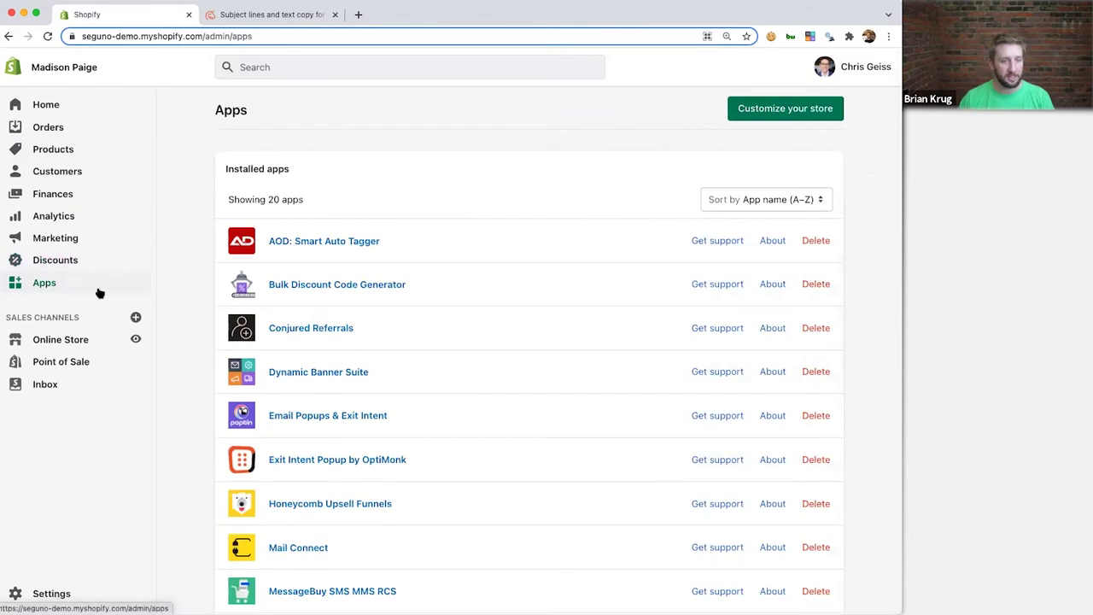
pyautogui.scroll(-5, 208, 257)
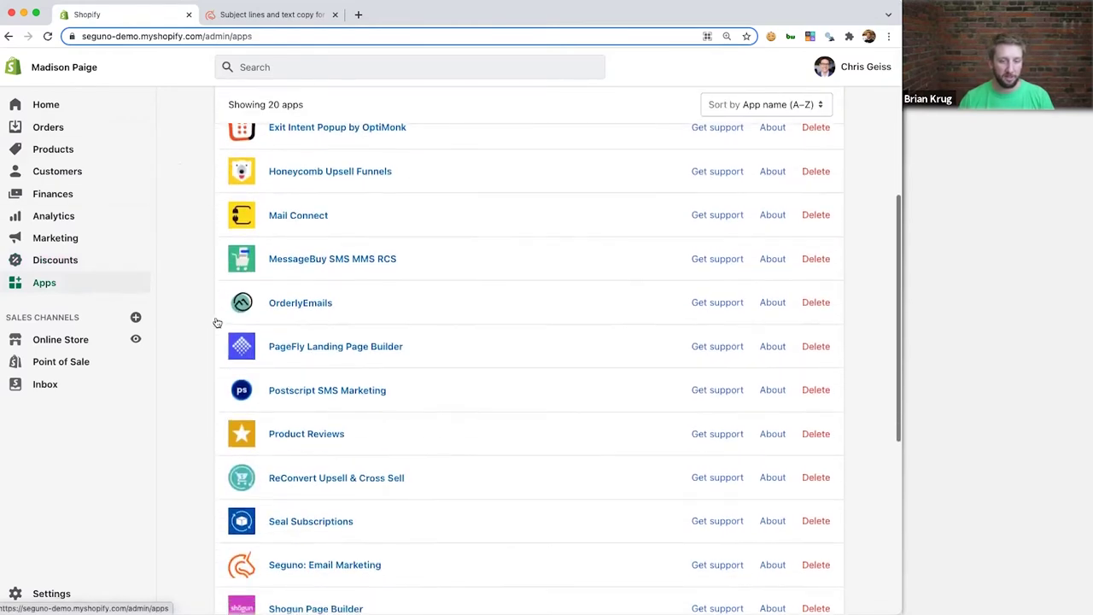
pyautogui.click(336, 481)
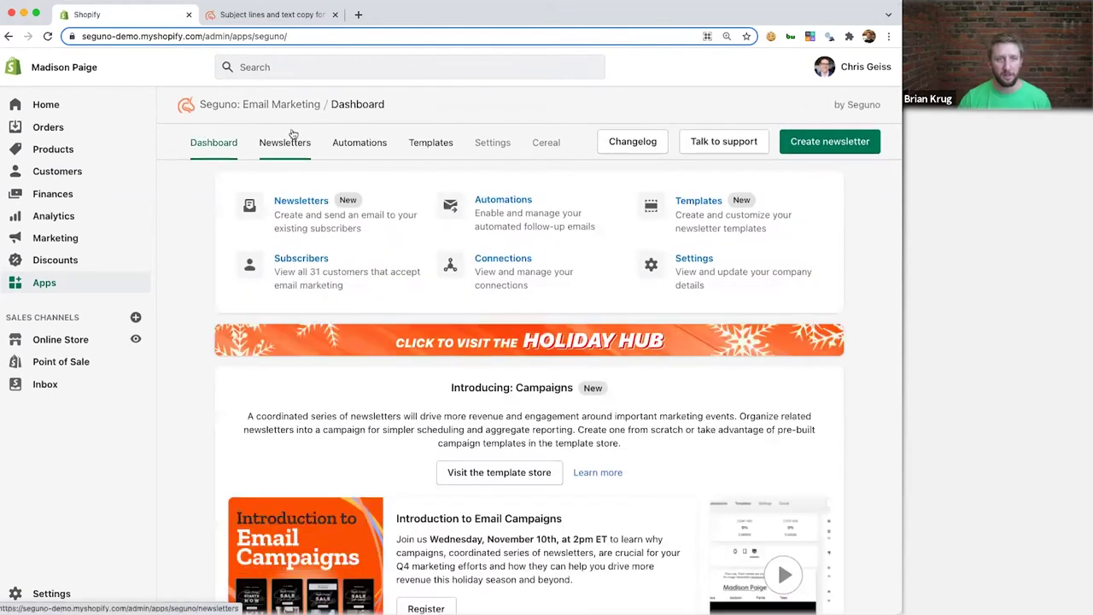
# - Start a new newsletter campaign based on the Wavy Black Friday template
pyautogui.click(286, 140)
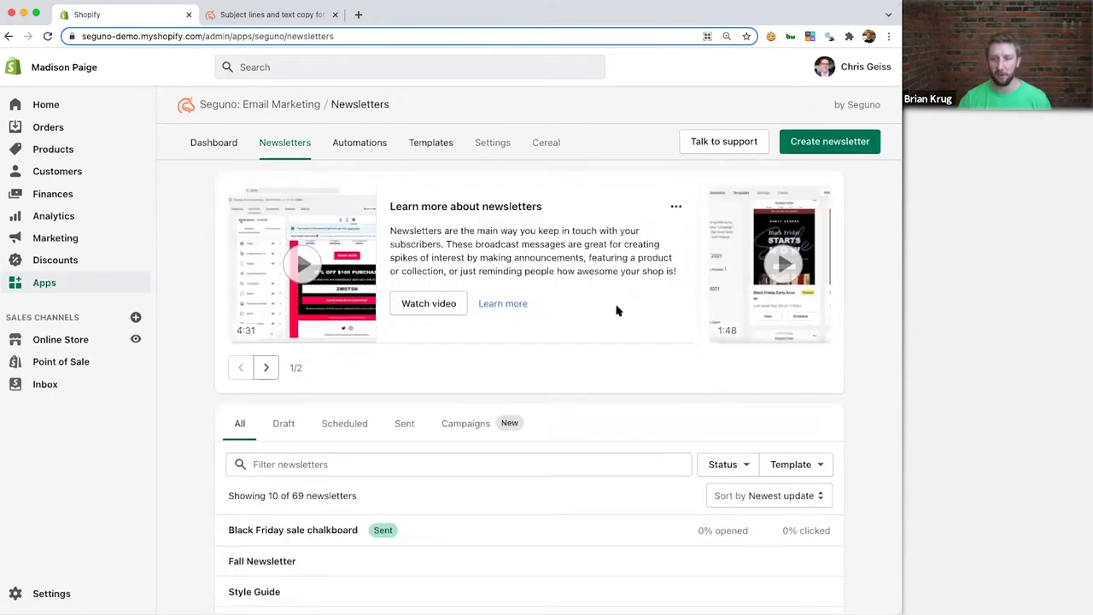
pyautogui.click(476, 423)
pyautogui.scroll(-2, 512, 369)
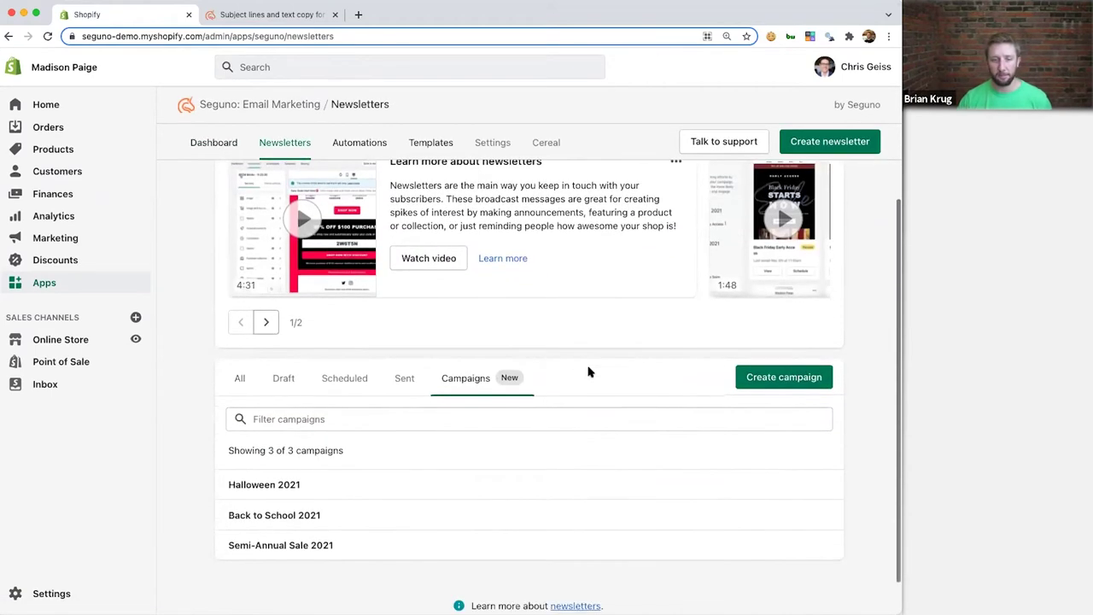
pyautogui.click(776, 352)
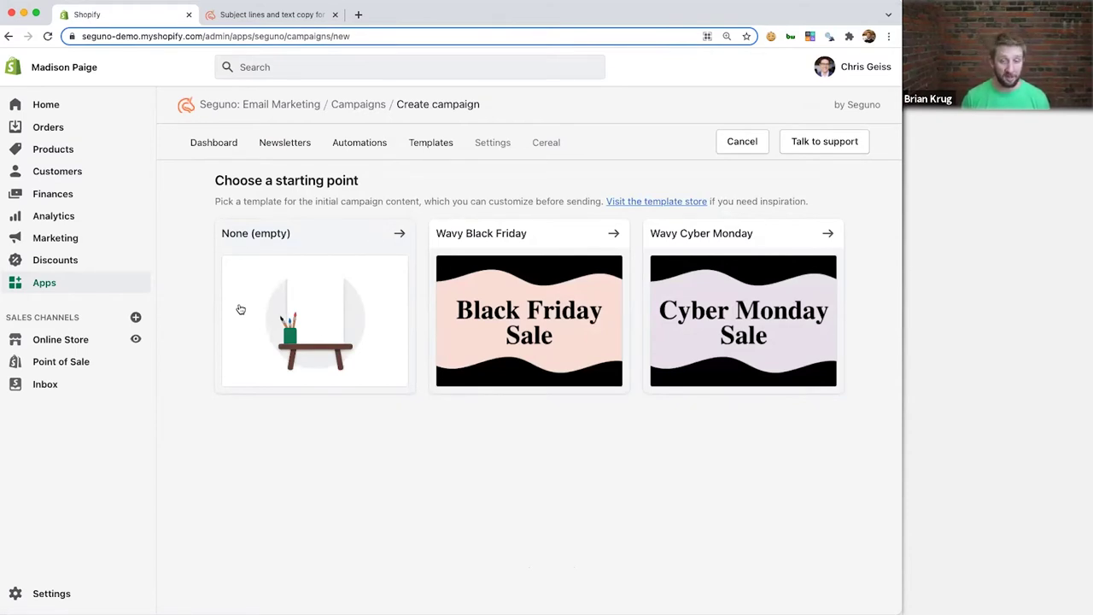
pyautogui.click(500, 320)
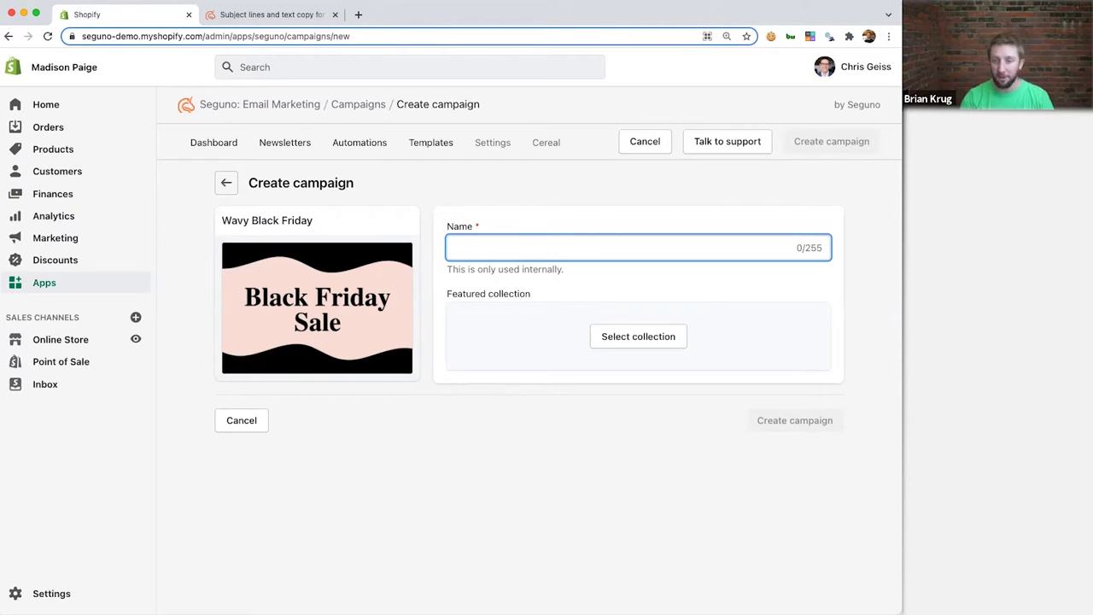
# - Name the campaign Black Friday 2021, feature the Black Friday 2021 collection and create the campaign
pyautogui.write('Black Friday 2021')
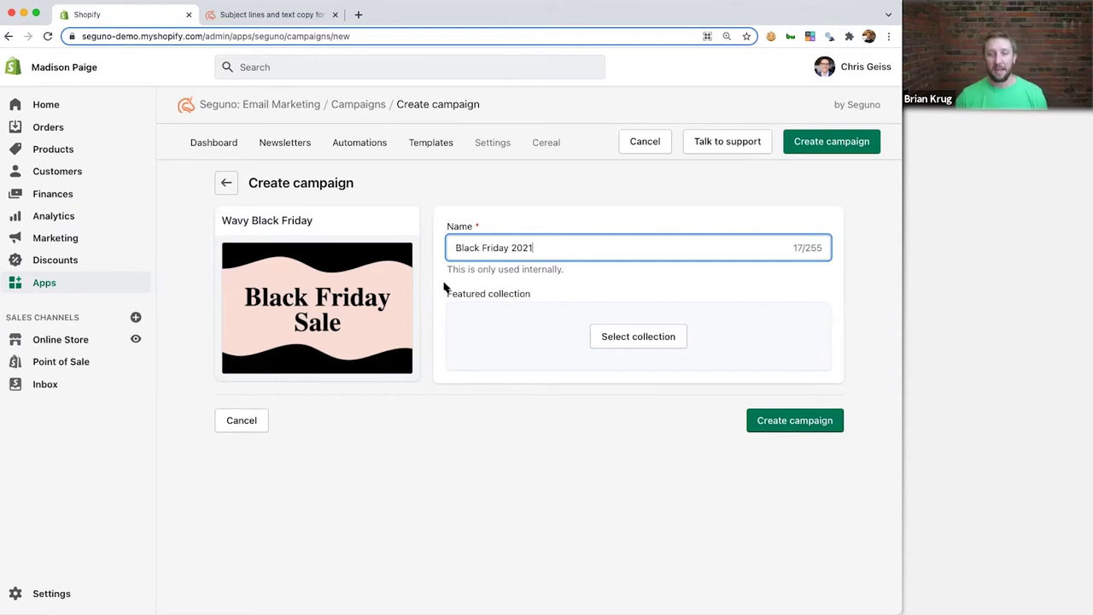
pyautogui.click(630, 342)
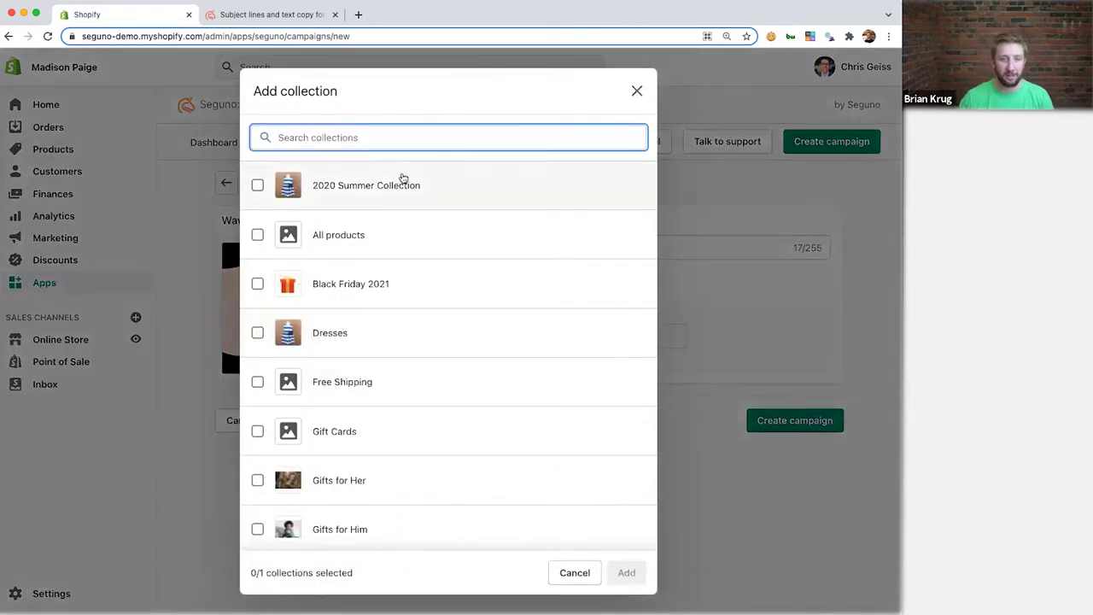
pyautogui.click(257, 285)
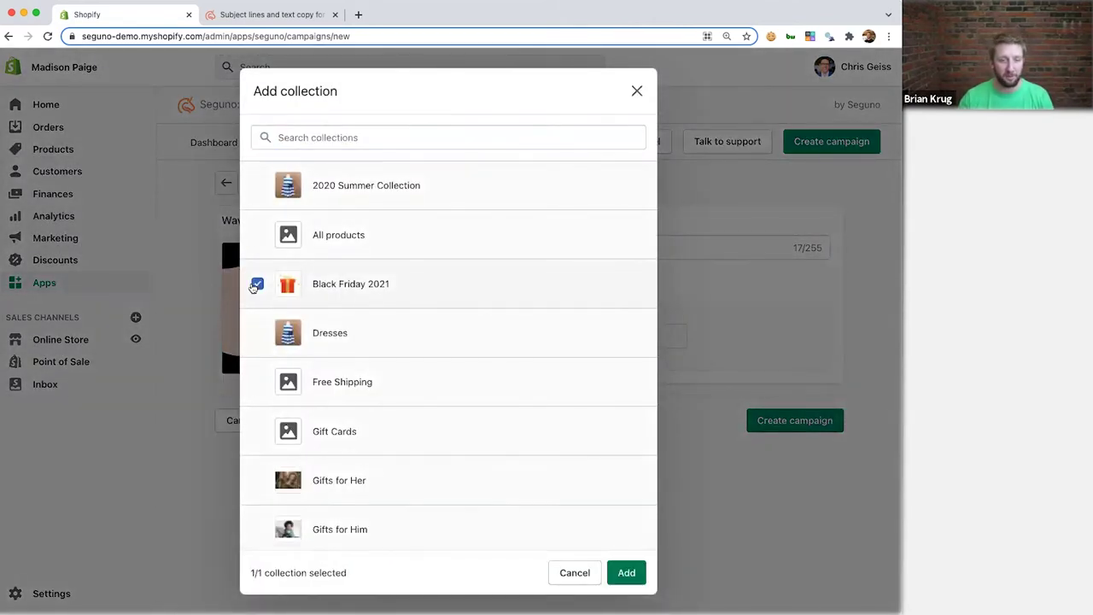
pyautogui.click(626, 572)
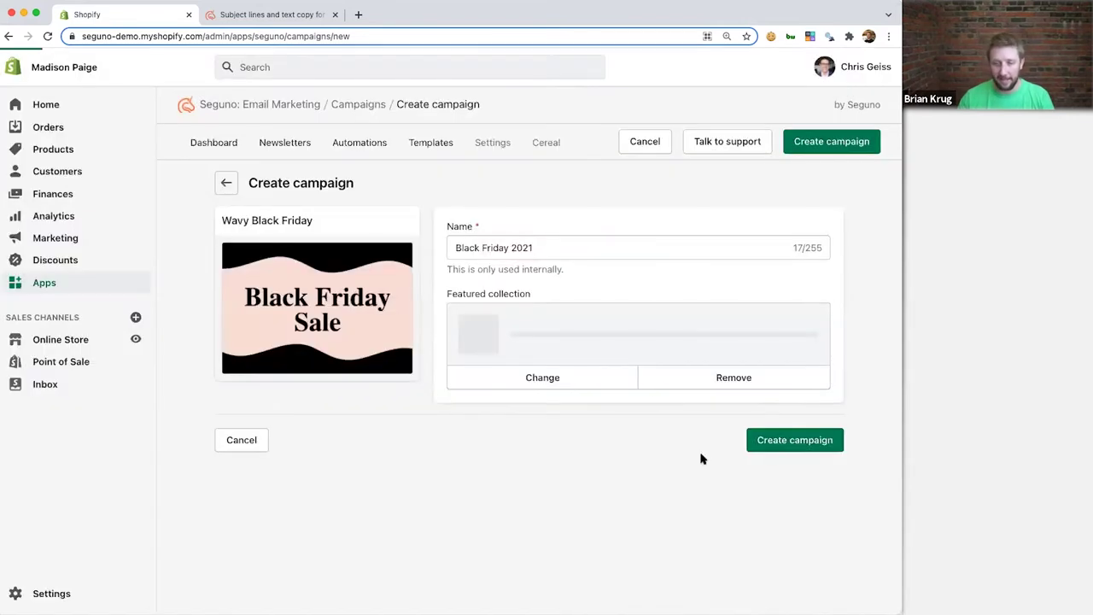
pyautogui.click(811, 450)
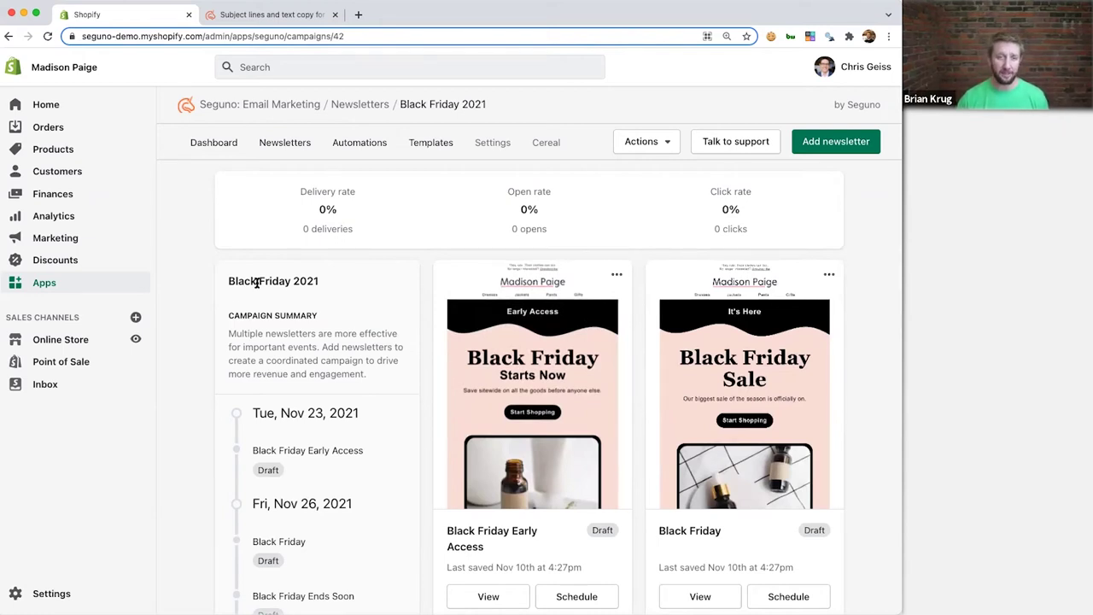
# - Review the new campaign's draft newsletters and their recommended send dates
pyautogui.scroll(-5, 386, 227)
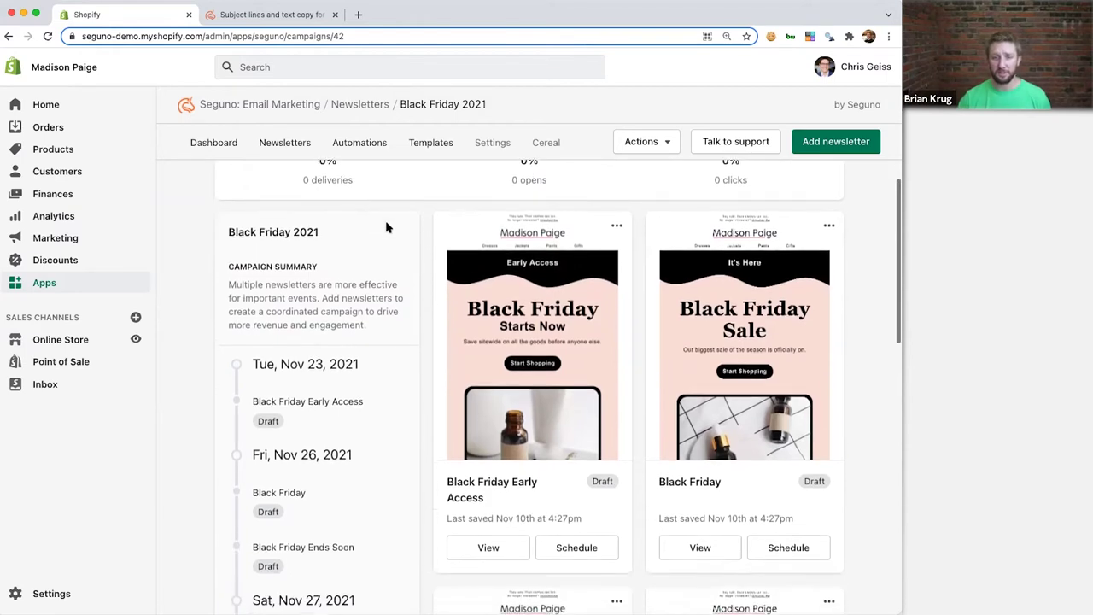
pyautogui.scroll(4, 525, 363)
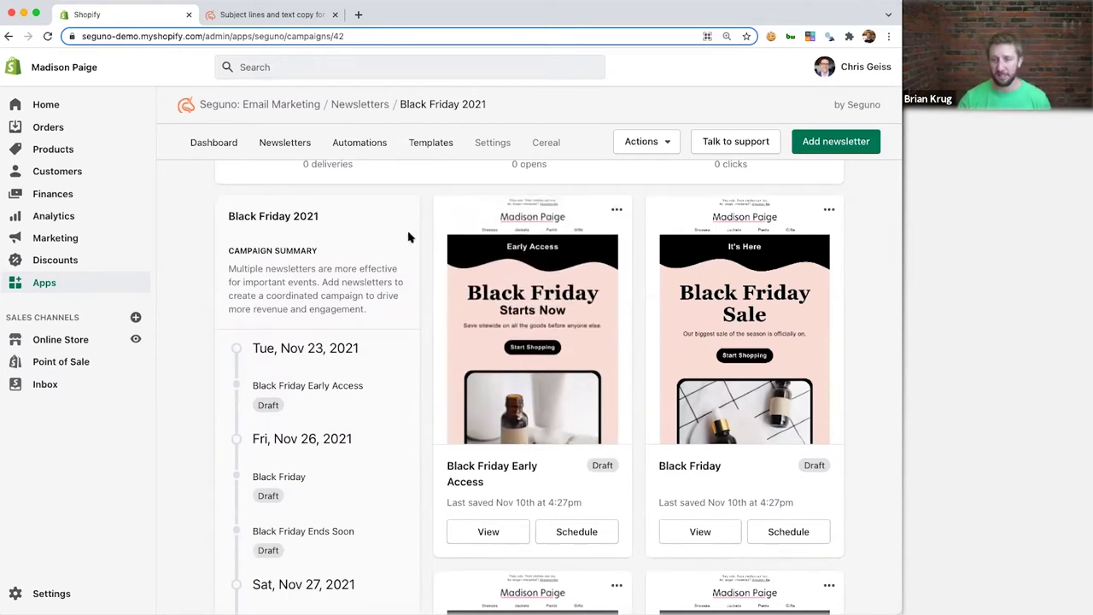
pyautogui.scroll(-1, 432, 247)
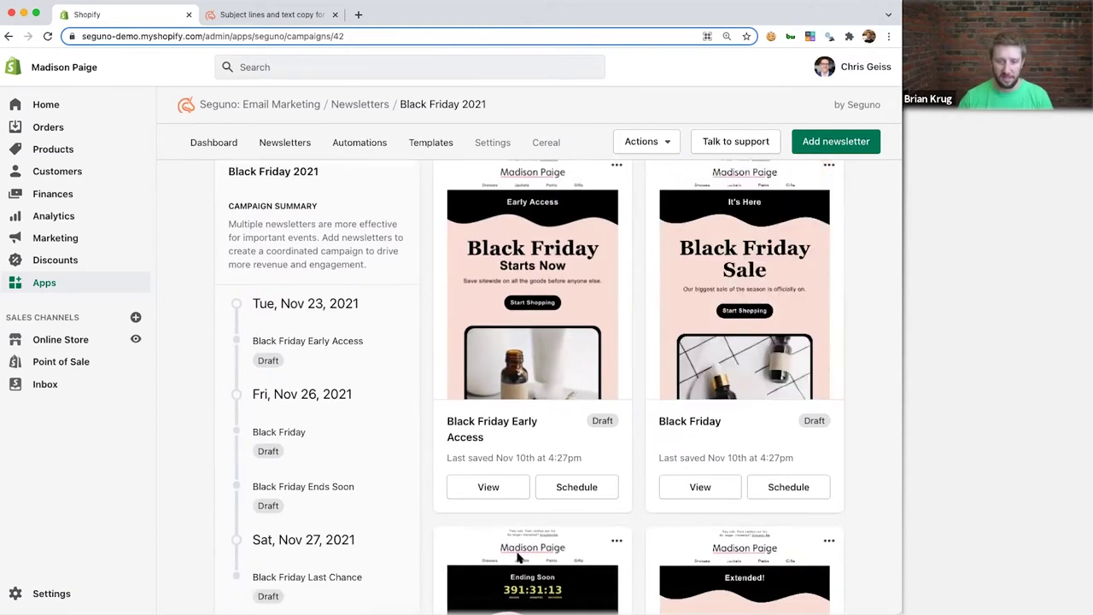
# - Open the Black Friday Early Access newsletter for customization in the editor
pyautogui.click(489, 487)
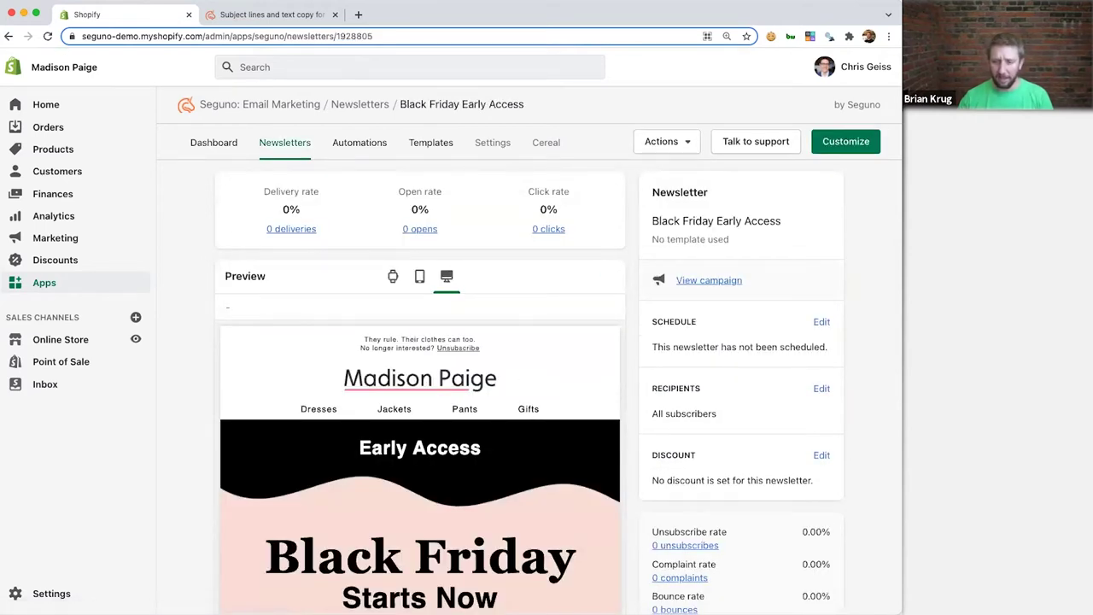
pyautogui.scroll(-2, 563, 291)
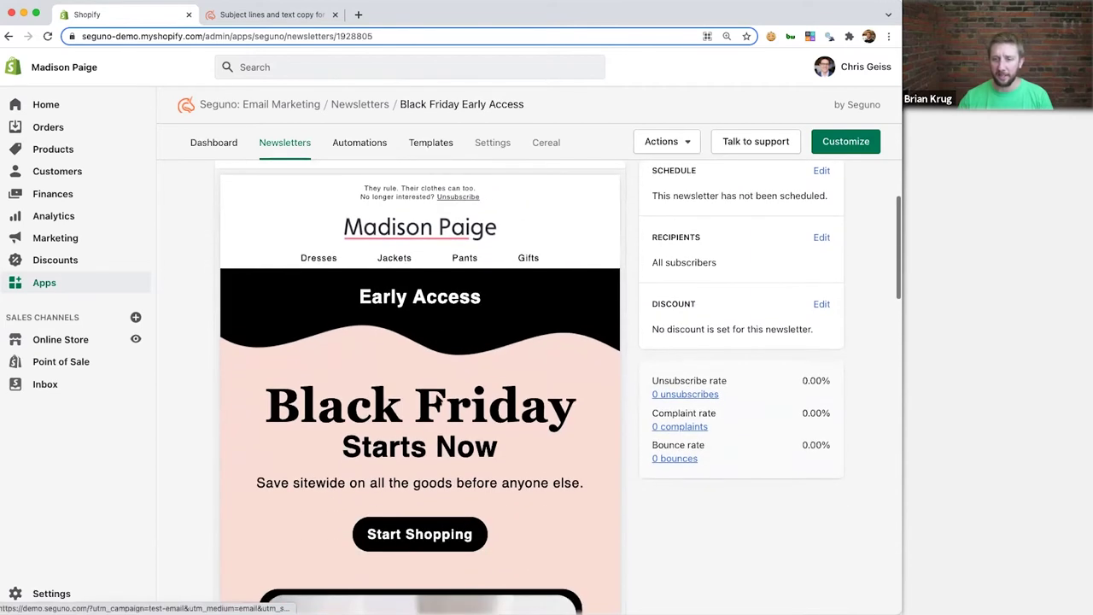
pyautogui.click(845, 141)
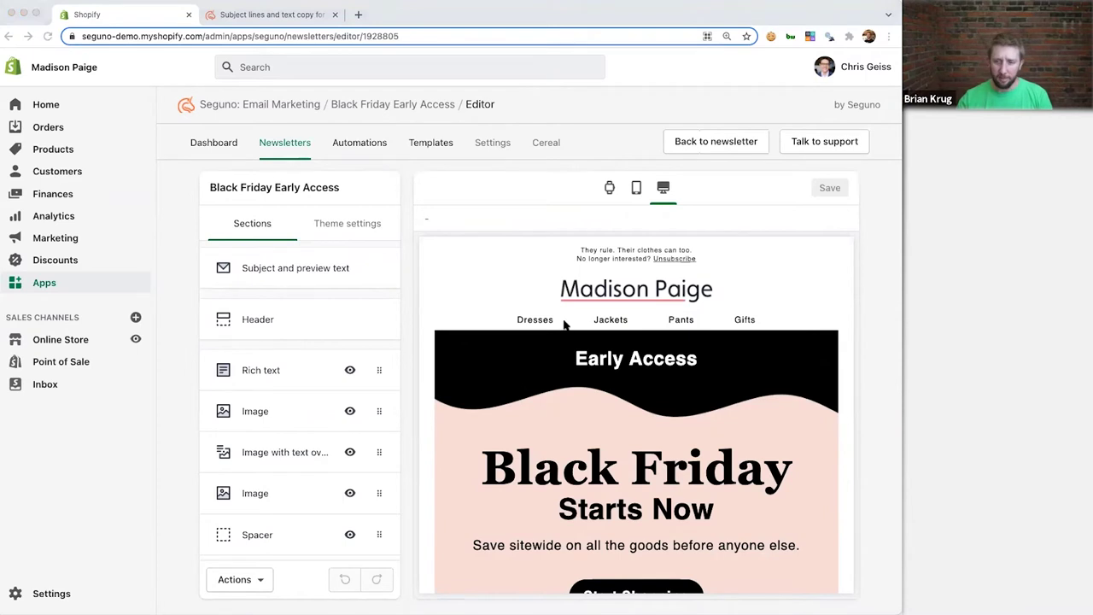
# - Replace the newsletter's skincare bottle image with the library photo of the girl in a fur-lined coat pointing
pyautogui.scroll(-2, 529, 314)
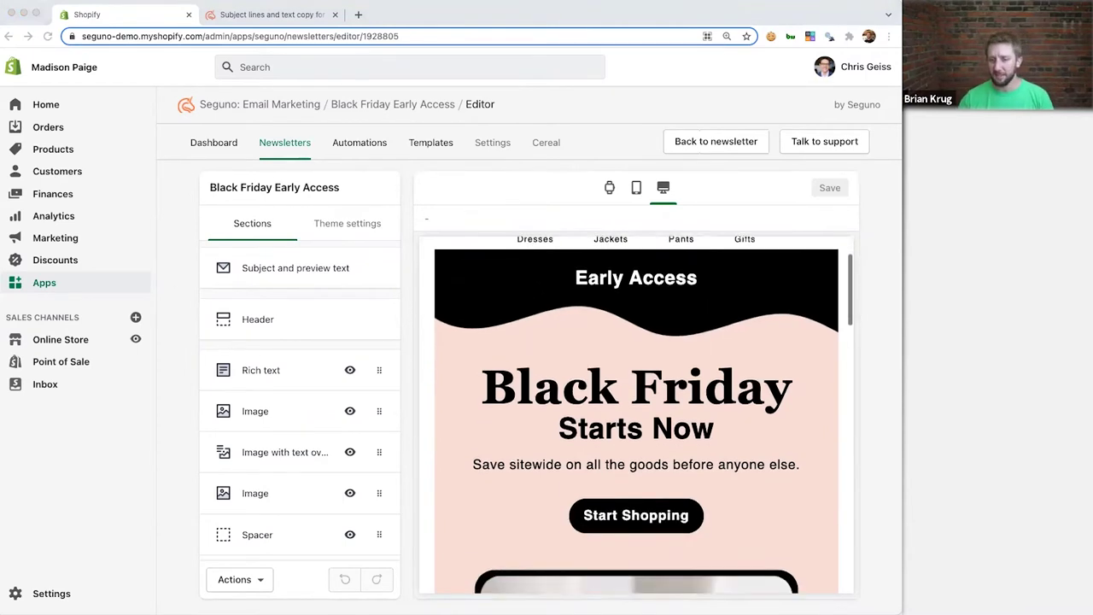
pyautogui.scroll(-4, 531, 298)
pyautogui.scroll(1, 531, 299)
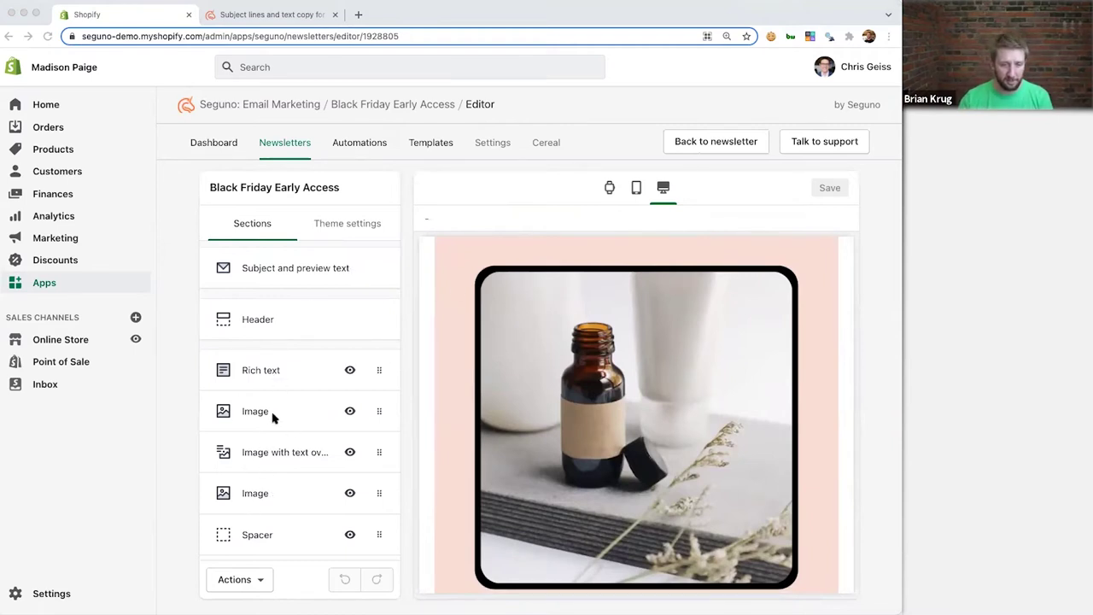
pyautogui.click(275, 494)
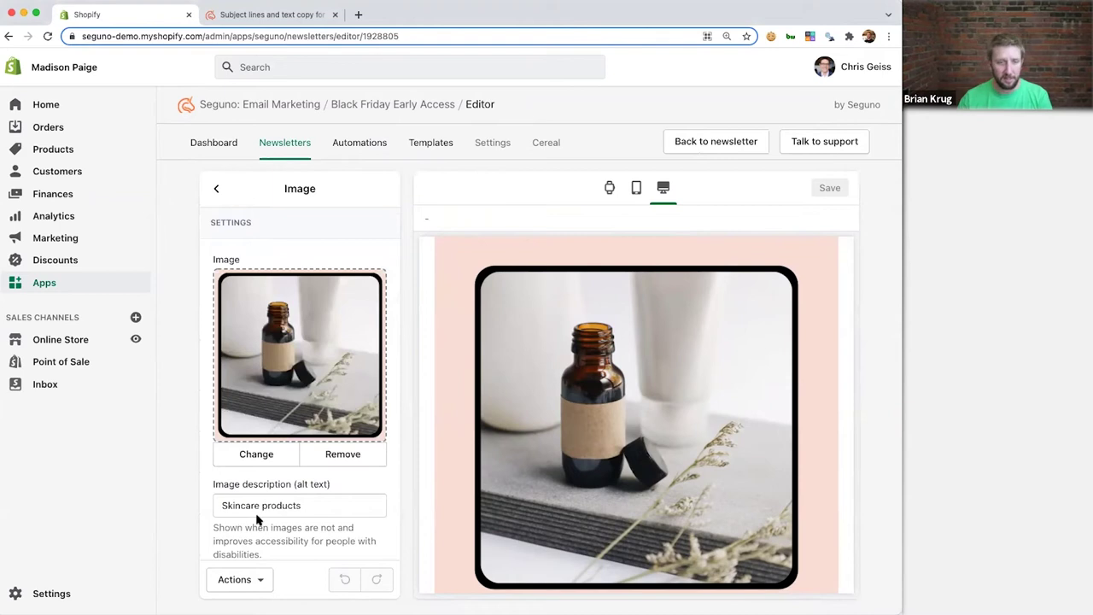
pyautogui.click(243, 456)
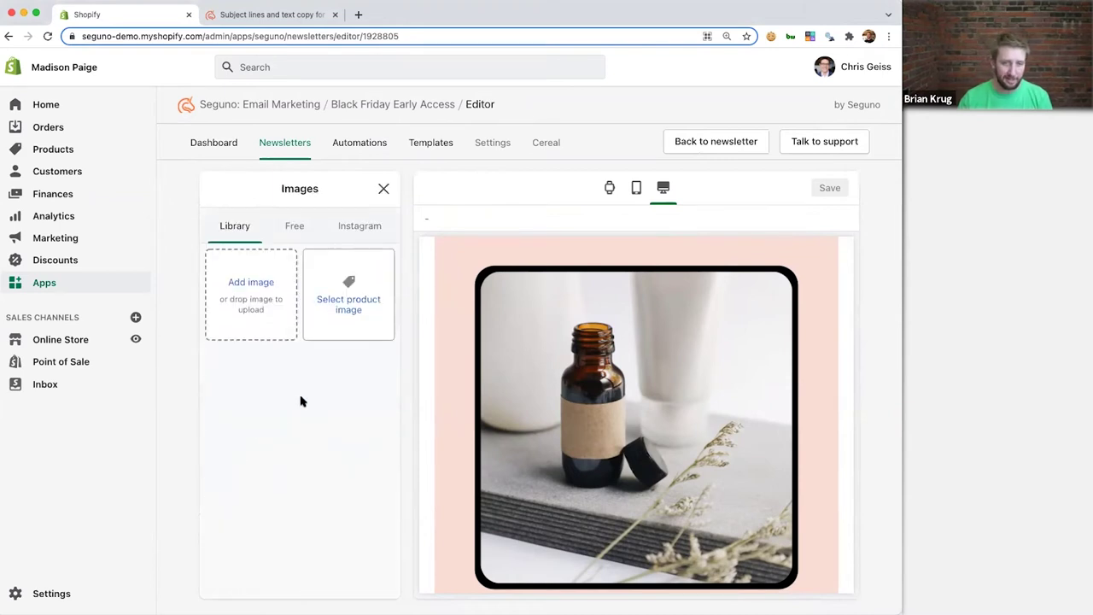
pyautogui.scroll(-1, 215, 382)
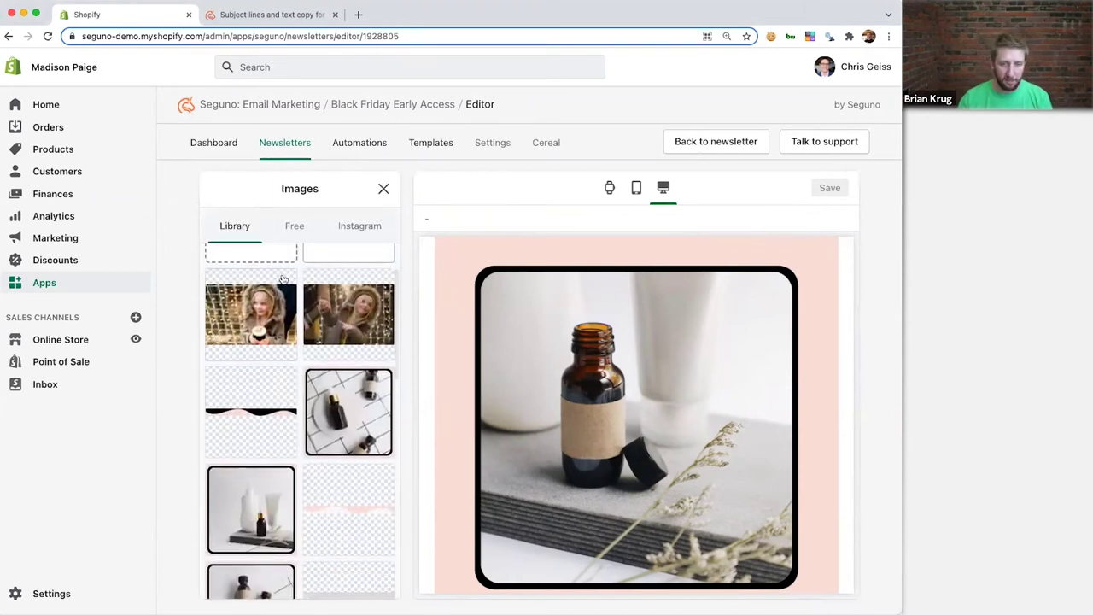
pyautogui.click(346, 311)
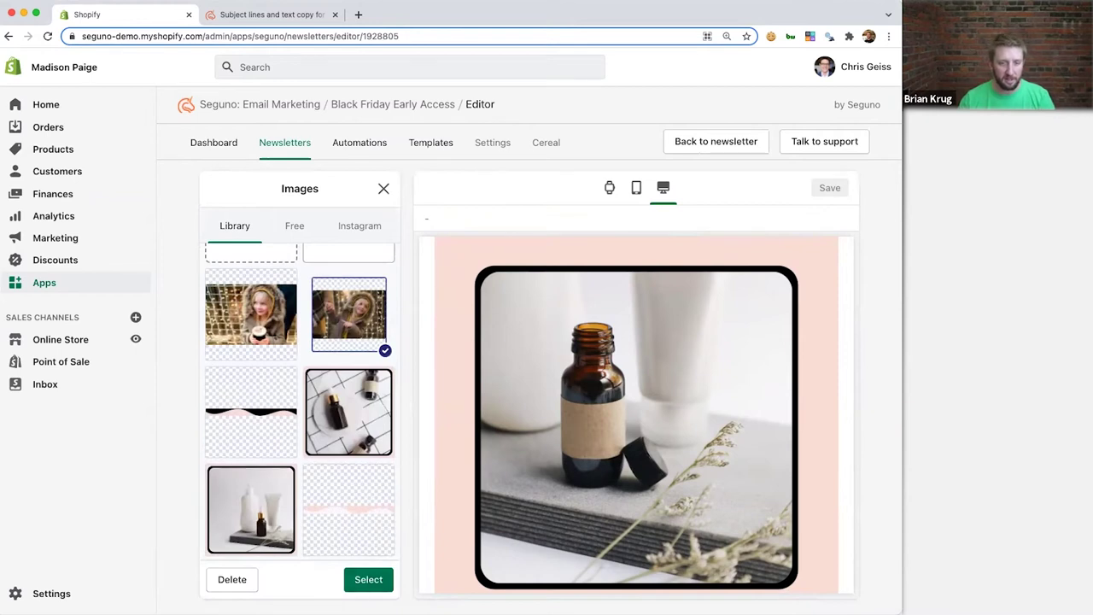
pyautogui.click(366, 580)
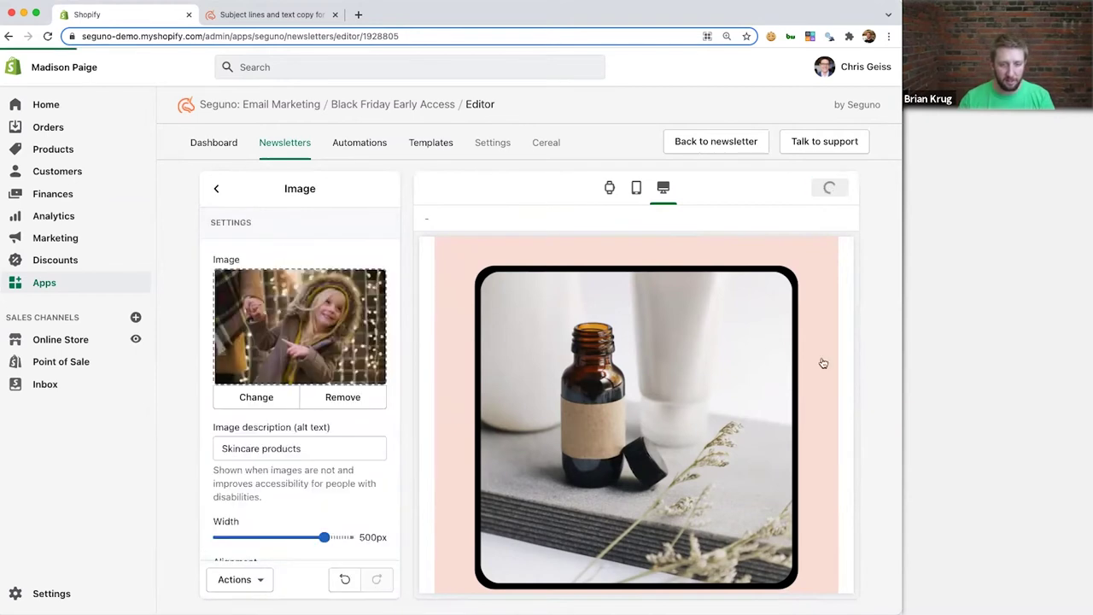
# - Set the new image's alt text to "Little girl wearing fashionable fur lined coat" and return to the section list
pyautogui.scroll(3, 497, 333)
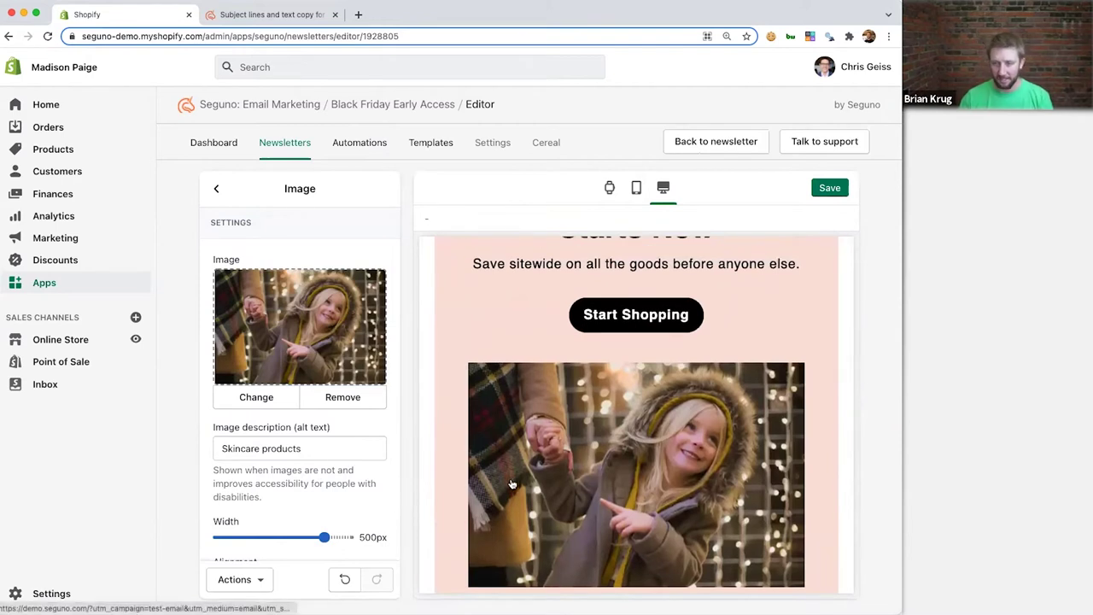
pyautogui.tripleClick(238, 448)
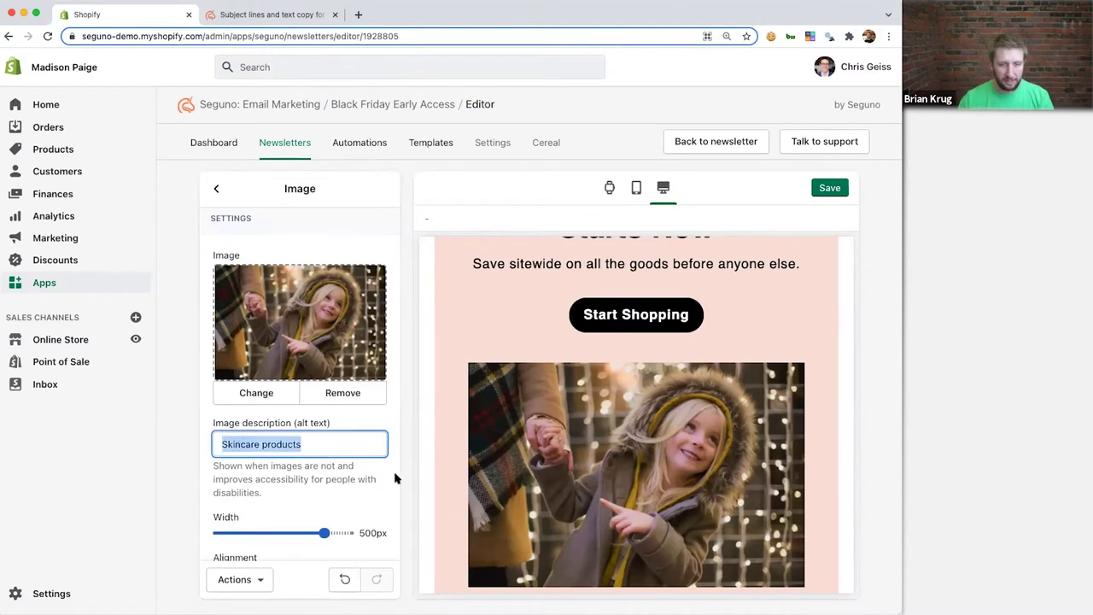
pyautogui.write('Little')
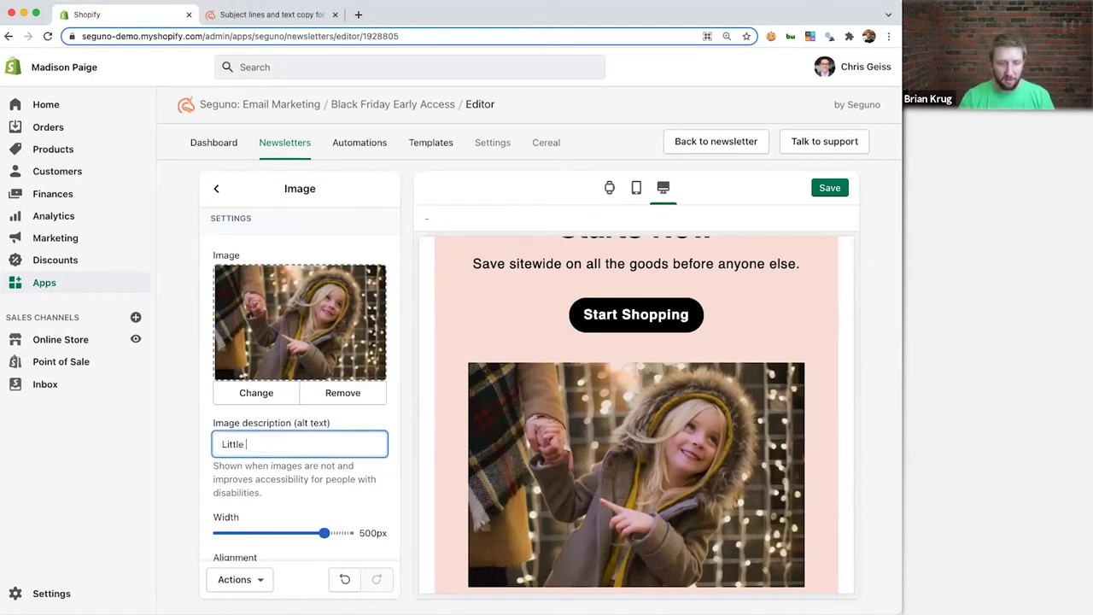
pyautogui.write(' girl wearing fashion')
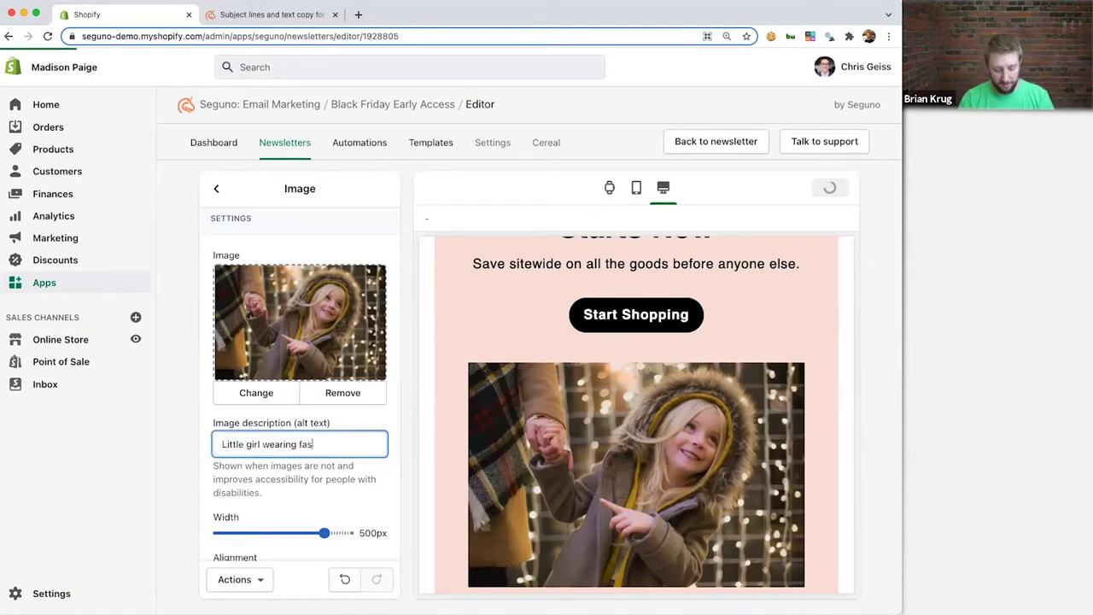
pyautogui.press('BackSpace')
pyautogui.press('BackSpace')
pyautogui.write('on')
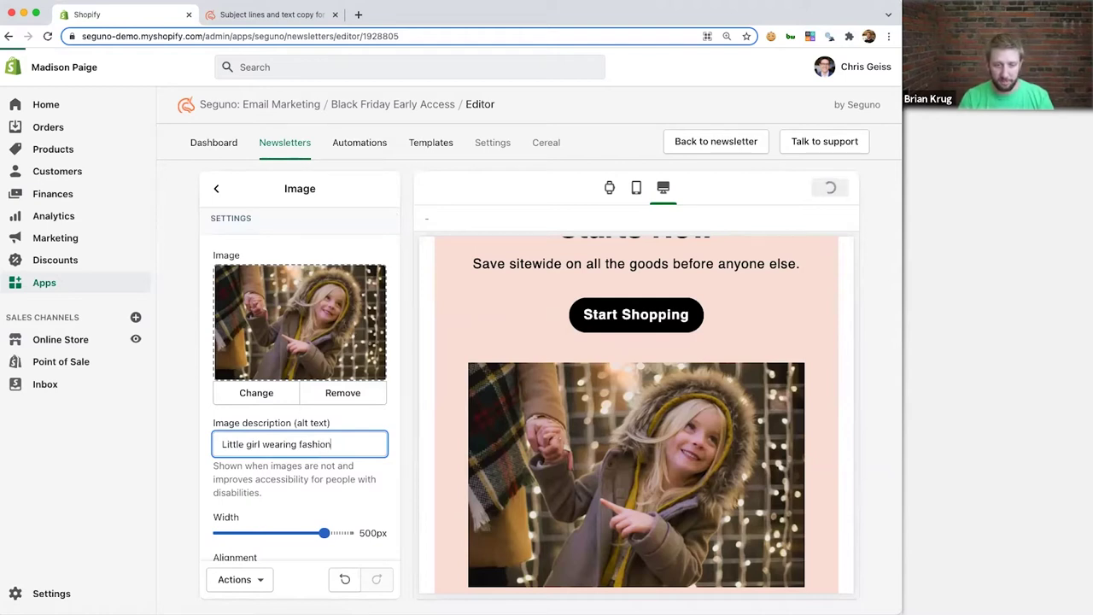
pyautogui.write('able fur lined coat')
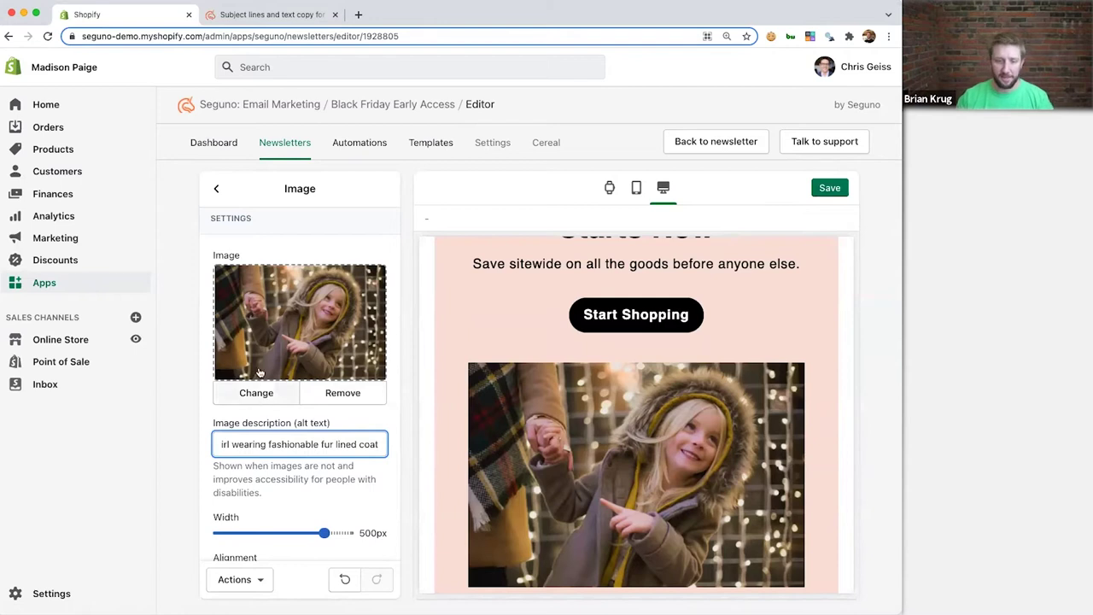
pyautogui.click(216, 188)
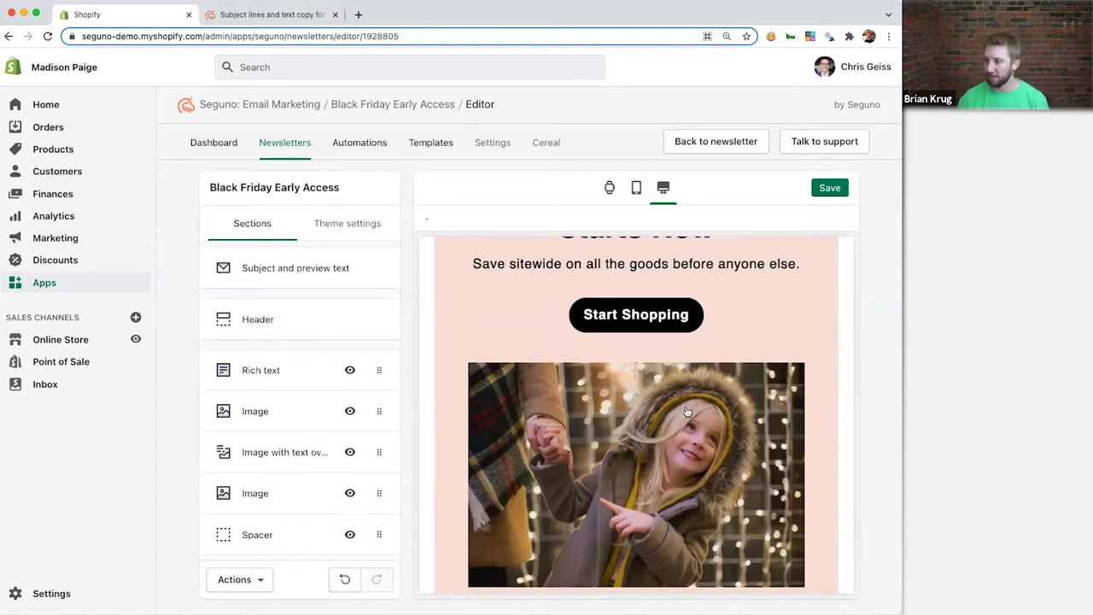
# - Review the rest of the newsletter preview, including the featured sale products and the footer
pyautogui.scroll(-4, 609, 462)
pyautogui.scroll(-5, 608, 463)
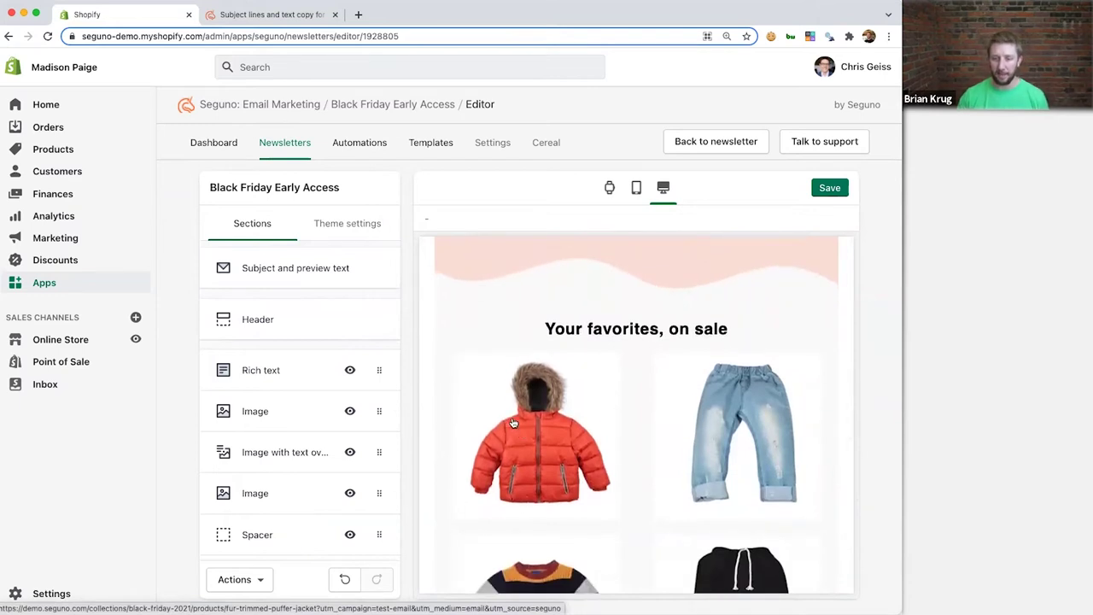
pyautogui.scroll(-1, 518, 433)
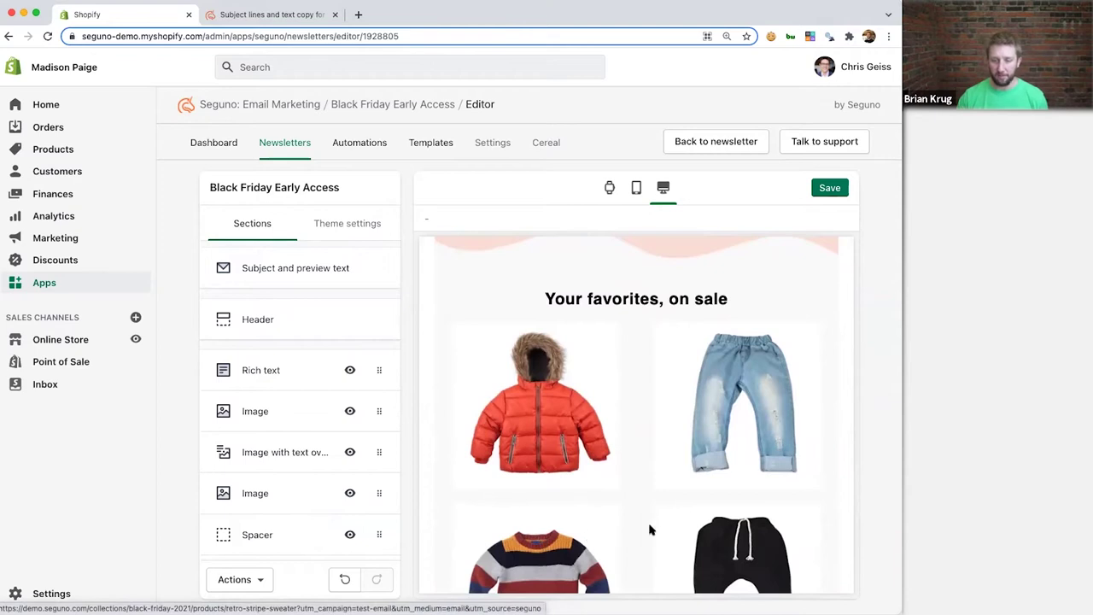
pyautogui.scroll(-9, 649, 525)
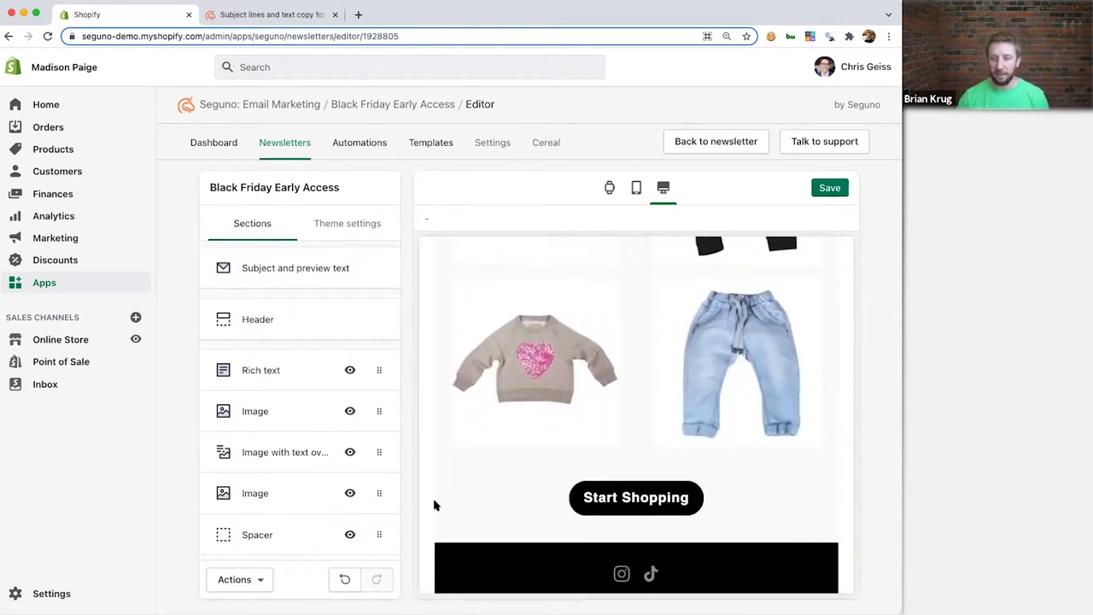
pyautogui.scroll(-3, 483, 439)
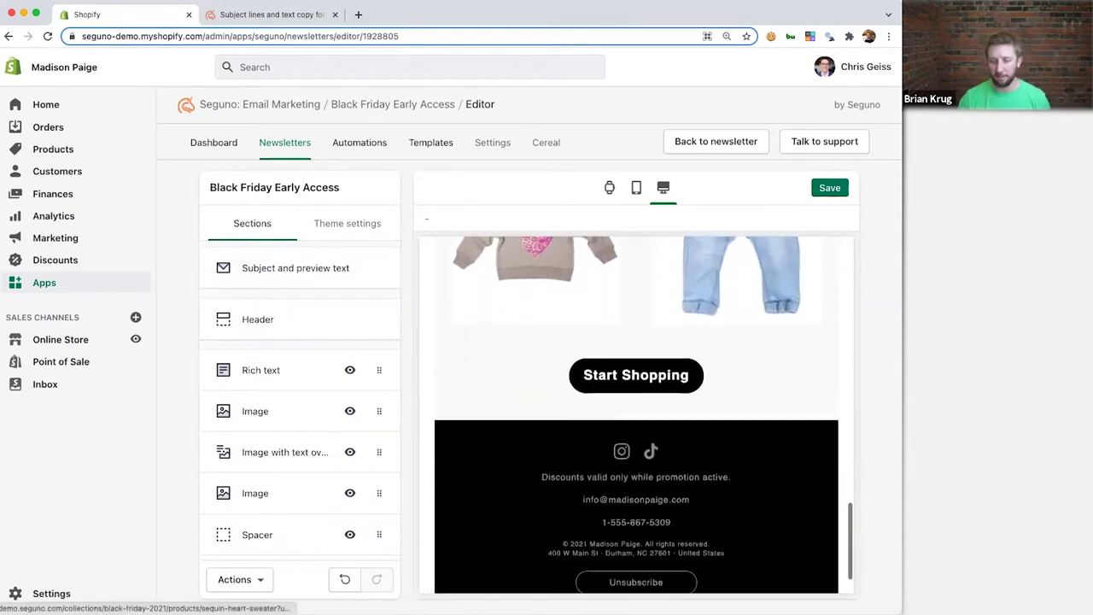
pyautogui.scroll(20, 501, 436)
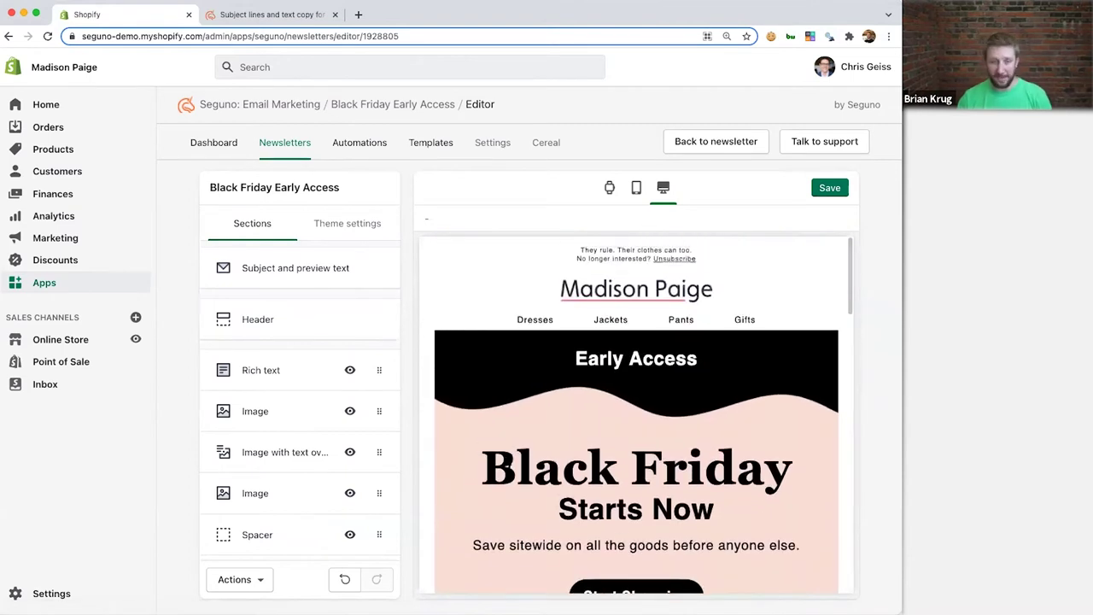
# - Open the newsletter's subject and preview text settings, and find the early access subject line suggestions in the Seguno blog article
pyautogui.click(296, 278)
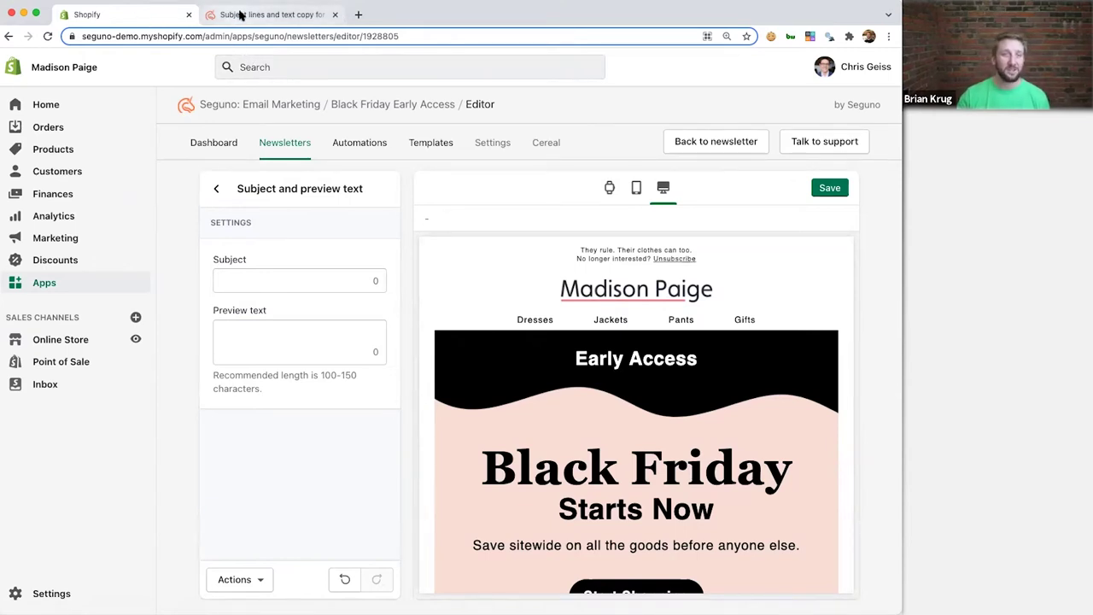
pyautogui.click(238, 16)
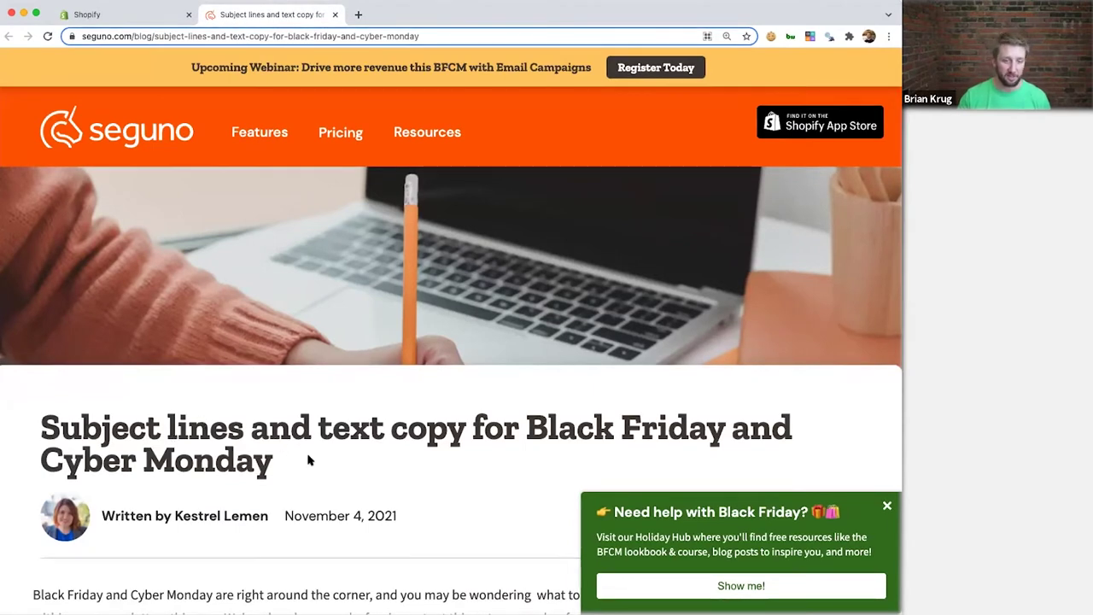
pyautogui.scroll(-2, 309, 460)
pyautogui.scroll(-4, 301, 471)
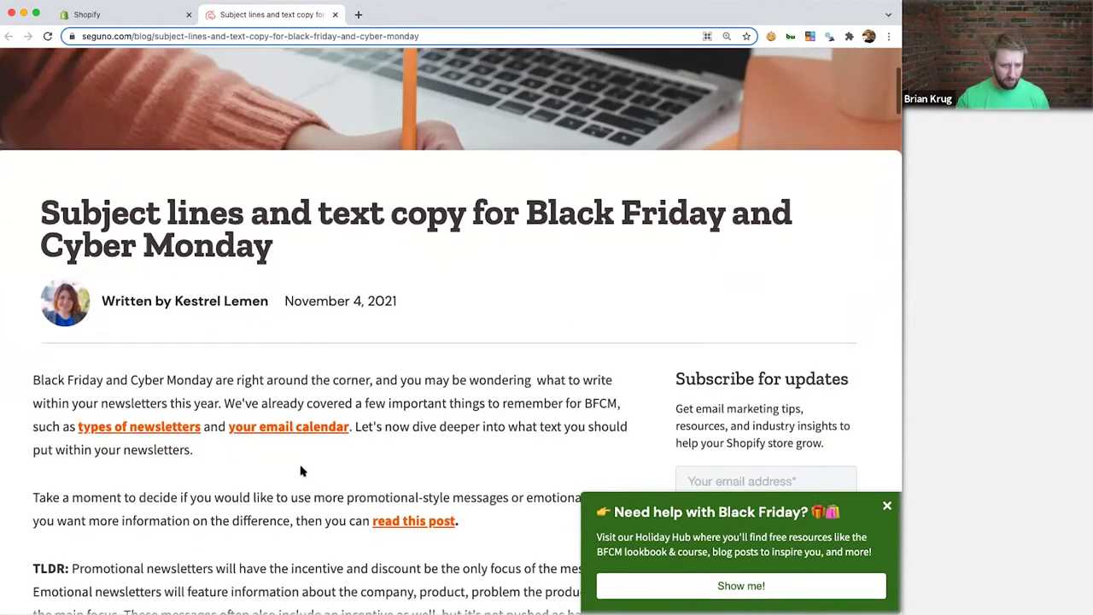
pyautogui.scroll(-4, 301, 470)
pyautogui.scroll(3, 327, 324)
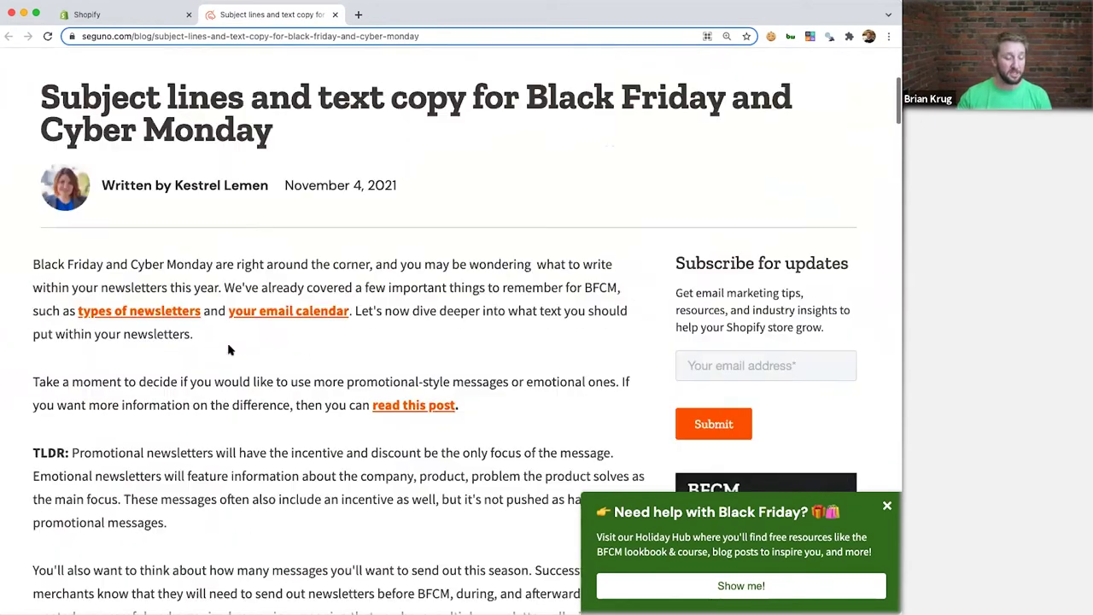
pyautogui.scroll(4, 229, 350)
pyautogui.moveTo(453, 118)
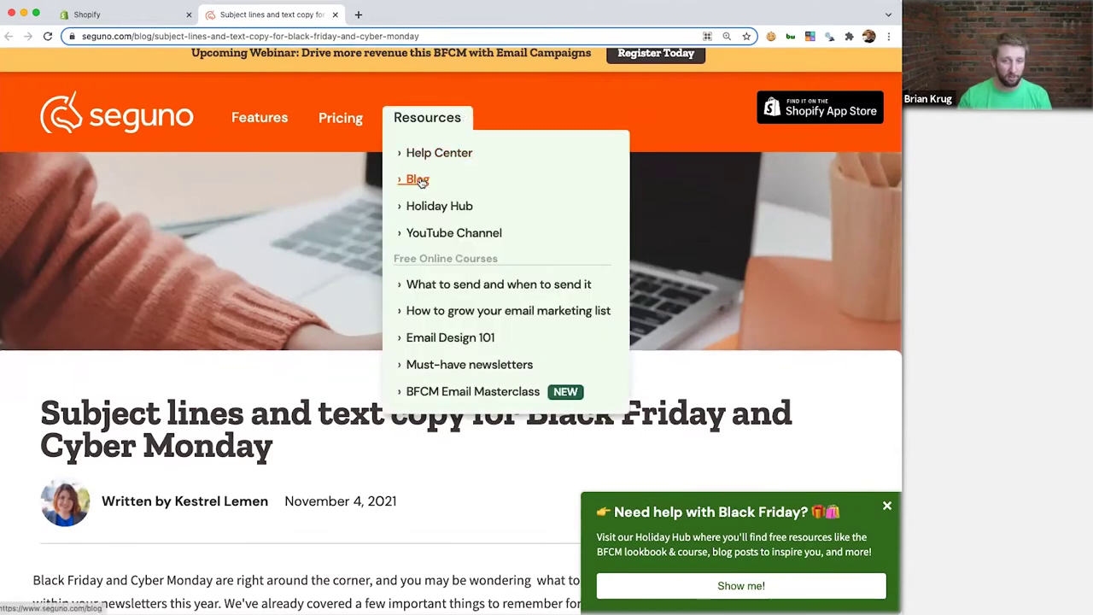
pyautogui.scroll(-5, 298, 390)
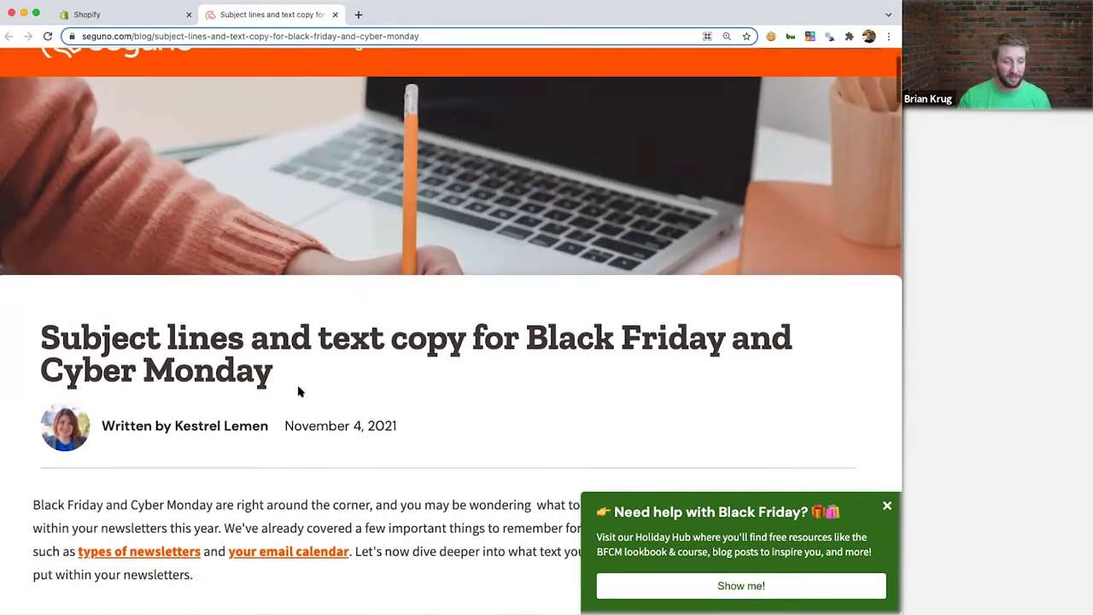
pyautogui.scroll(-6, 297, 390)
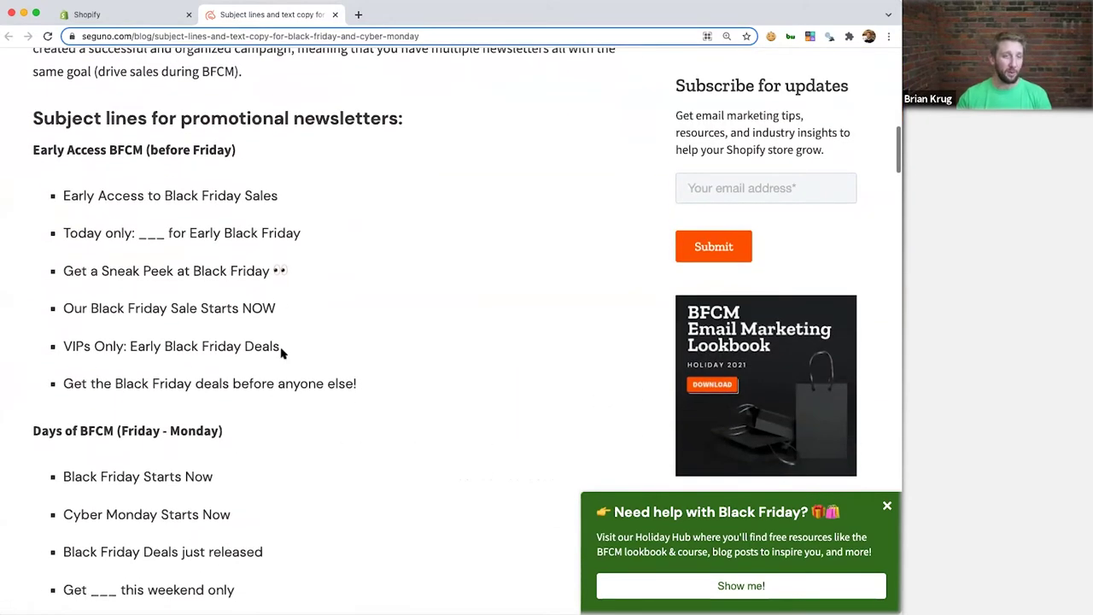
# - Copy "Early Access to Black Friday Sales" from the blog article into the newsletter's subject
pyautogui.moveTo(63, 195); pyautogui.dragTo(280, 200)
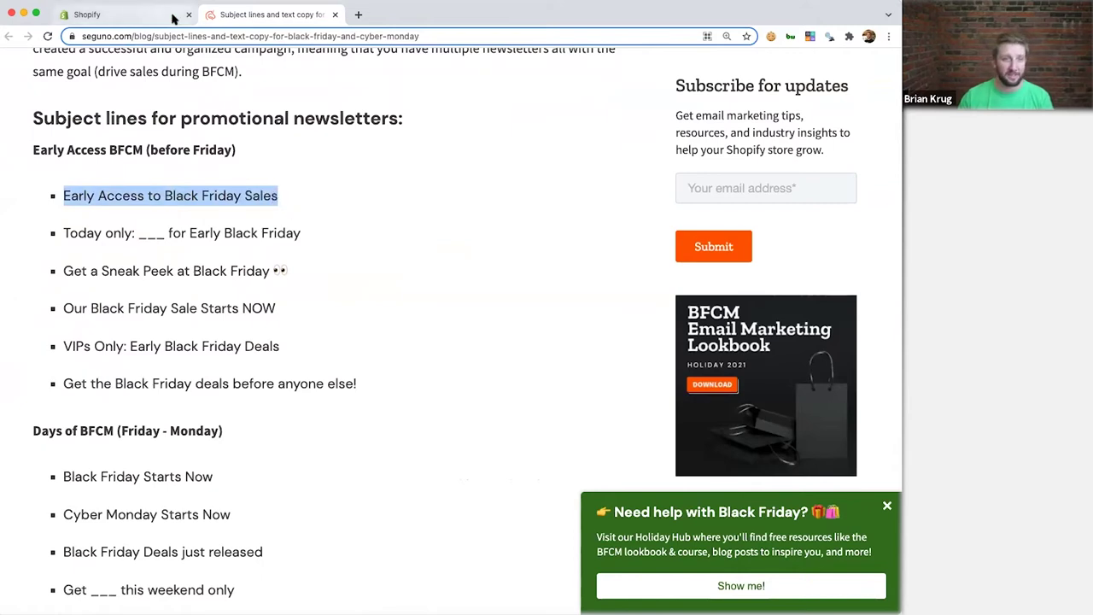
pyautogui.press('super+c')
pyautogui.hotkey('ctrl', 'shift', 'Tab')
pyautogui.click(245, 263)
pyautogui.press('super+v')
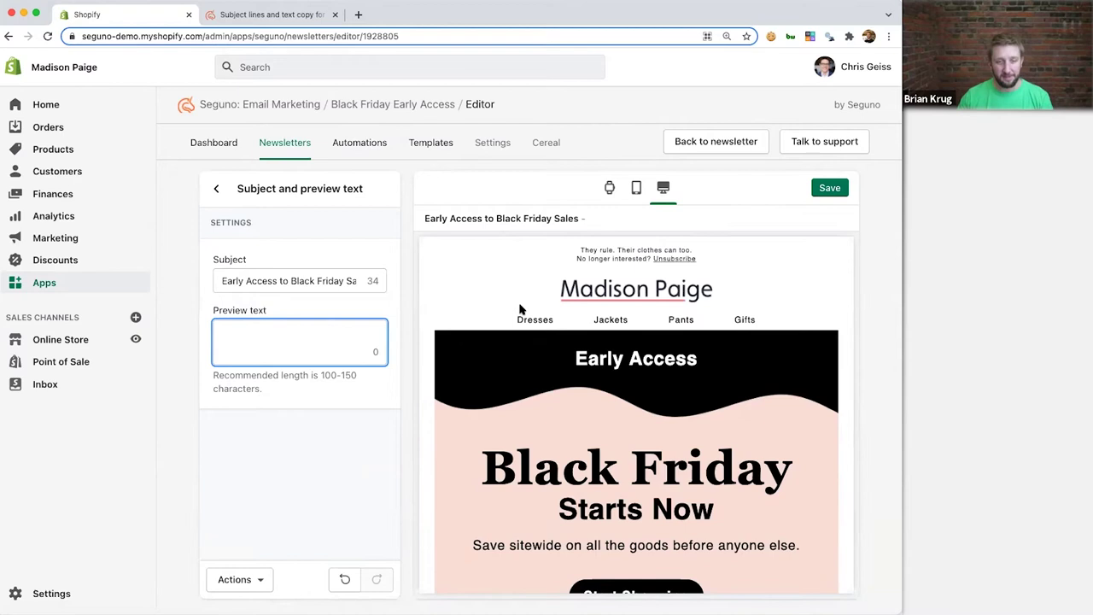
# - Begin the newsletter's preview text with "Black Friday Starts Now for Insiders"
pyautogui.scroll(-2, 503, 314)
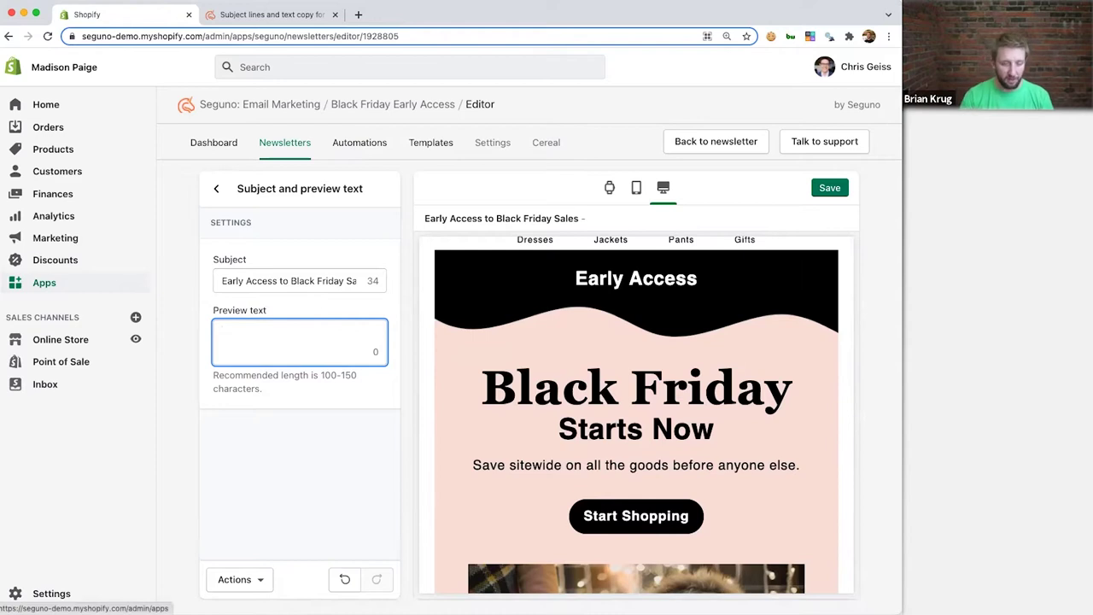
pyautogui.write('y ')
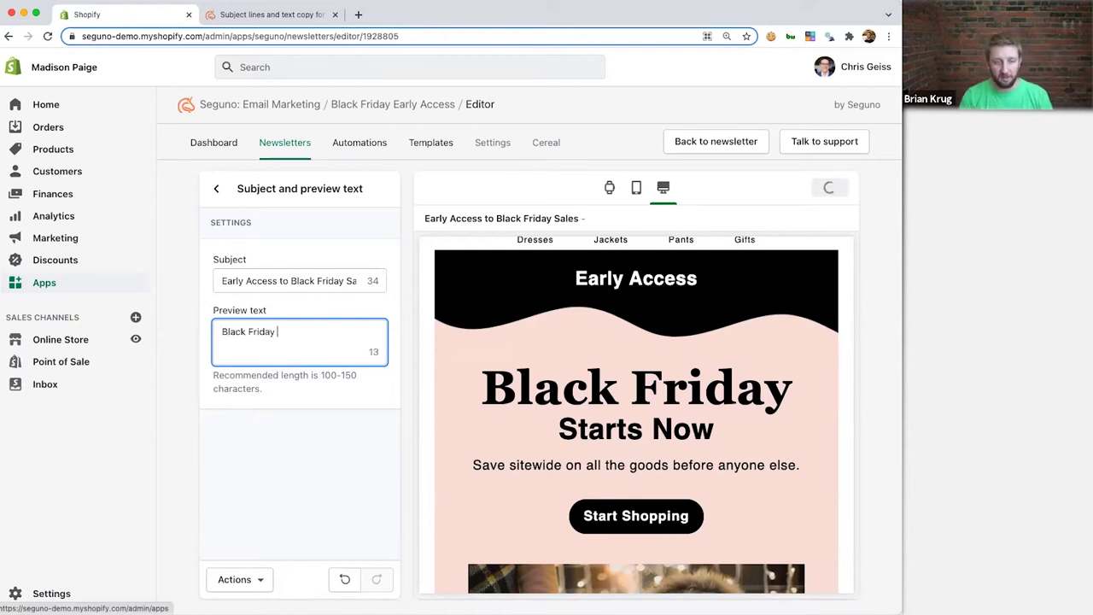
pyautogui.write('Starts ')
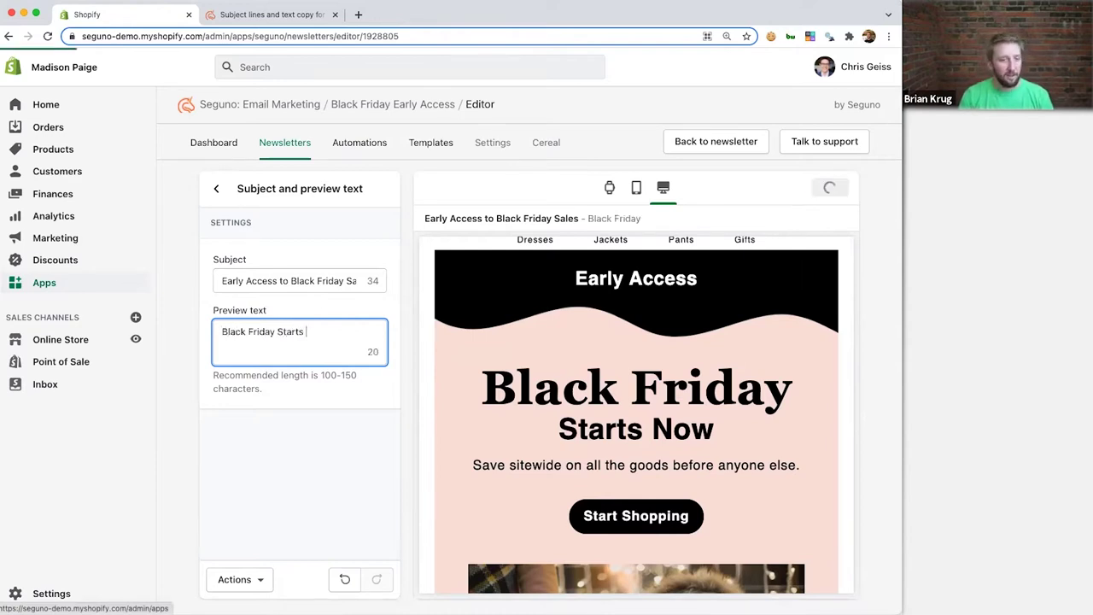
pyautogui.write('fo')
pyautogui.press('BackSpace')
pyautogui.press('BackSpace')
pyautogui.write('NOw')
pyautogui.hotkey('shift', 'alt', 'Left')
pyautogui.press('BackSpace')
pyautogui.write('N')
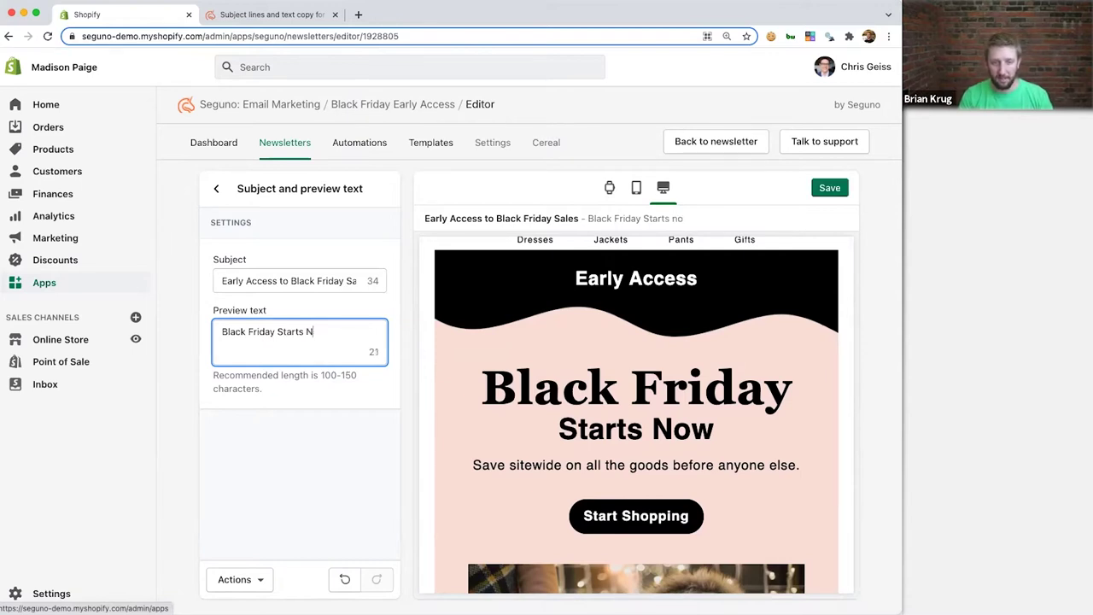
pyautogui.write('ow for lnsiders ')
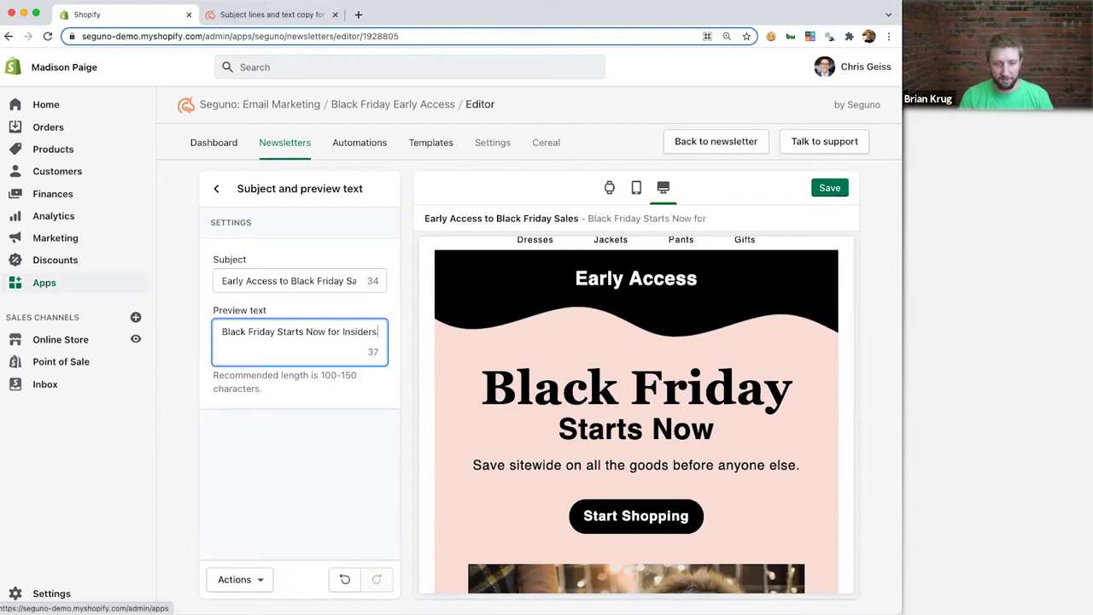
# - Complete the preview text with "ONLY! Save sitewide on all the goods before anyone else!" and save the newsletter
pyautogui.write('Onl')
pyautogui.write('l')
pyautogui.press('BackSpace')
pyautogui.press('BackSpace')
pyautogui.write('NLY! Save sitewa')
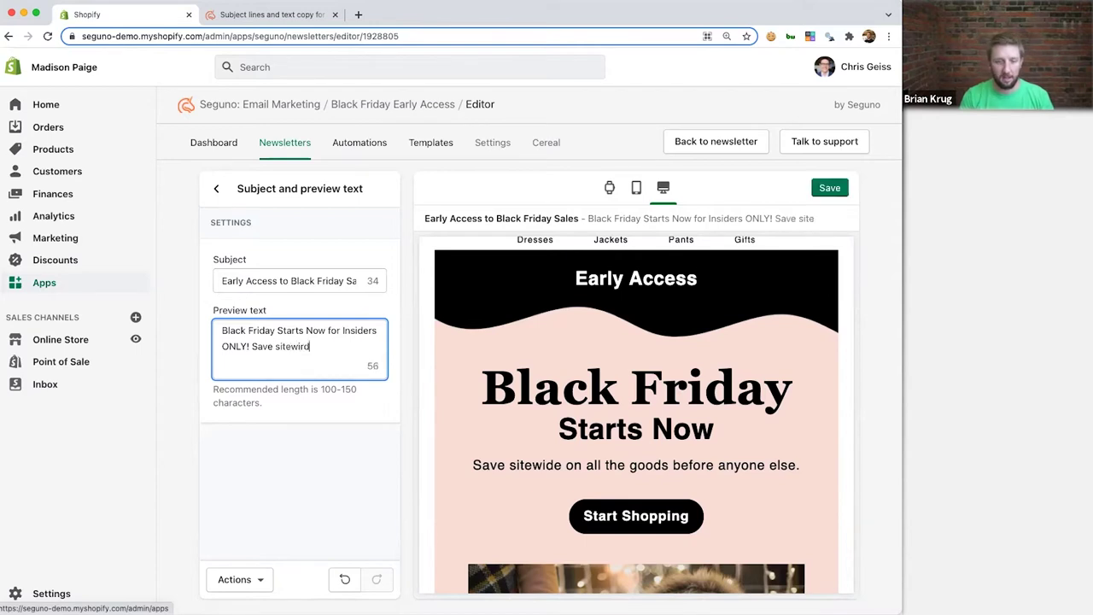
pyautogui.write('de on all the goods before a')
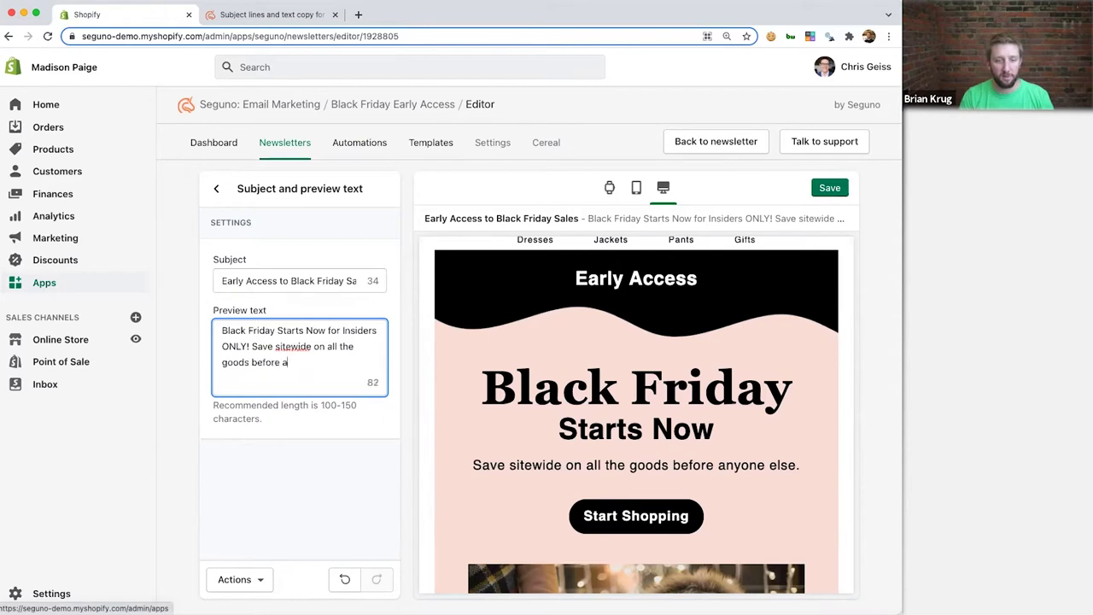
pyautogui.write('nyone else!')
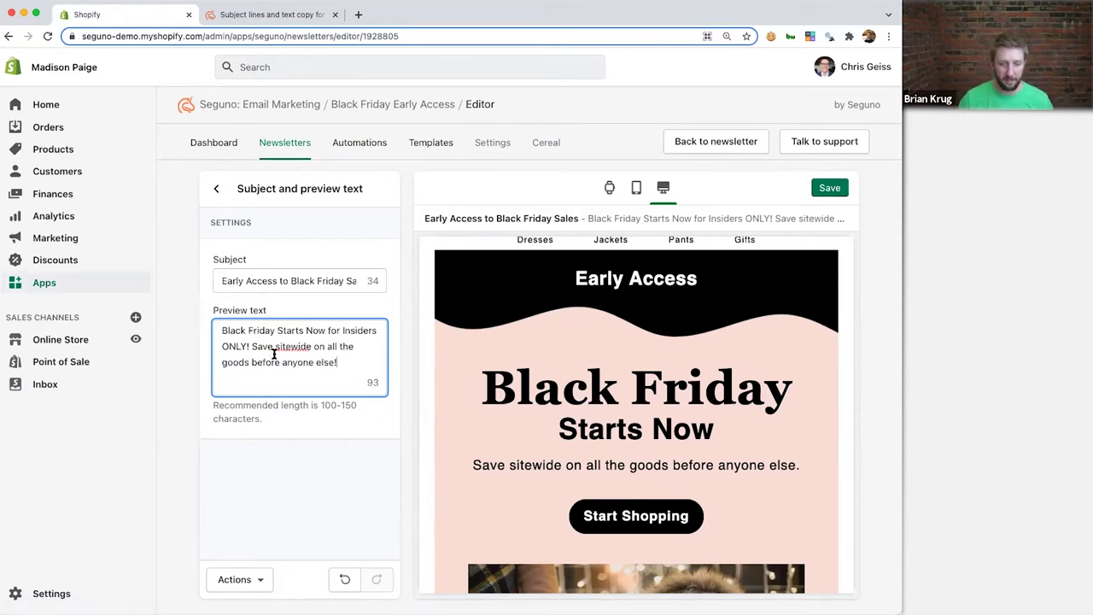
pyautogui.click(216, 190)
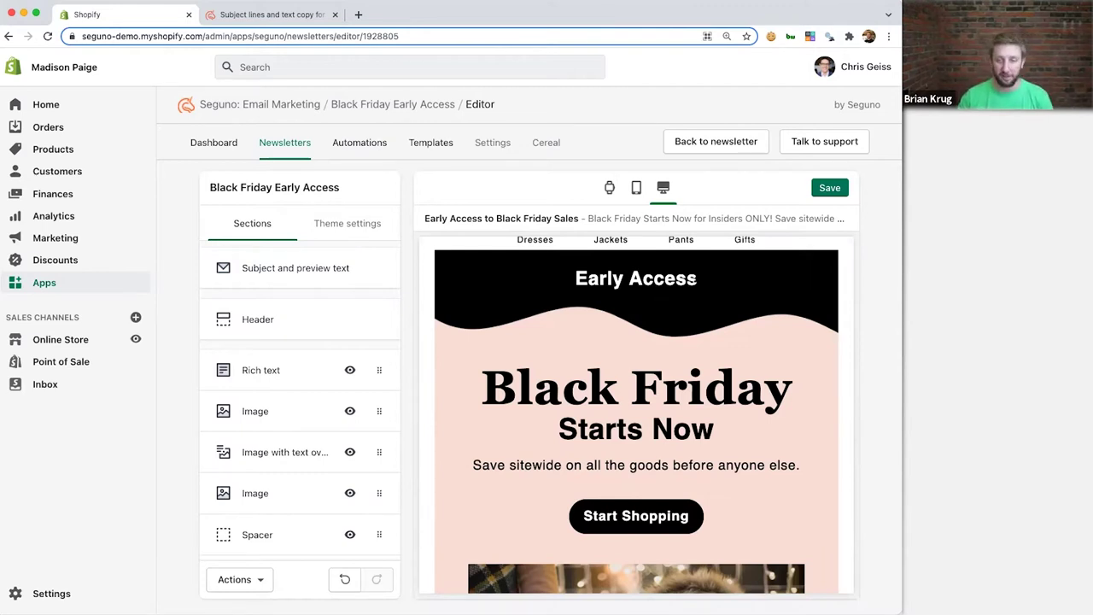
pyautogui.click(828, 189)
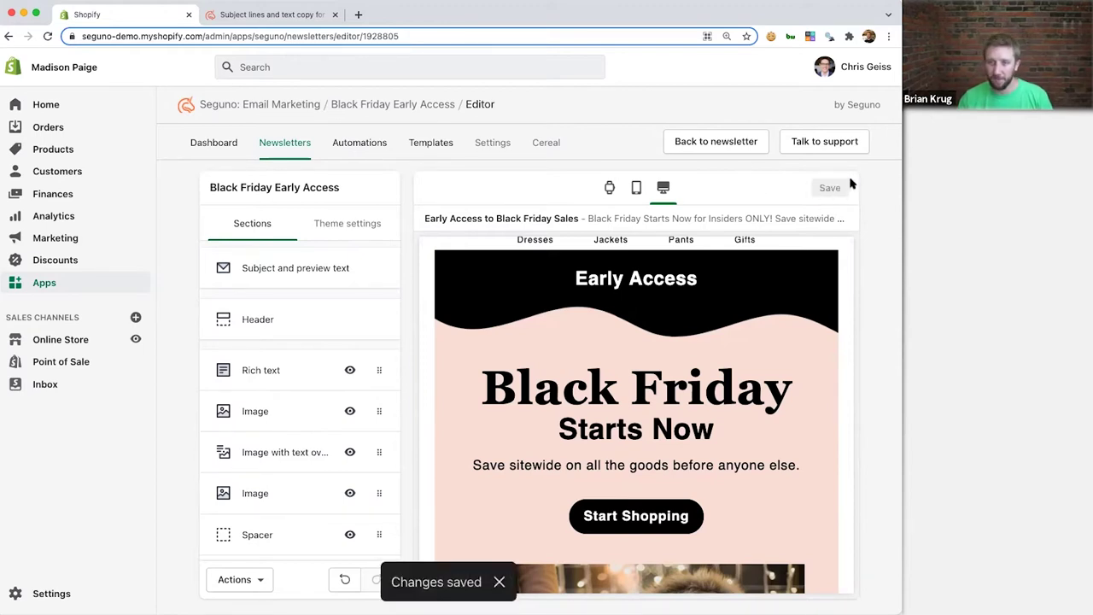
# - Leave the editor and give the Early Access newsletter a discount with a unique code for each recipient, based on 20blackfriday21
pyautogui.click(744, 143)
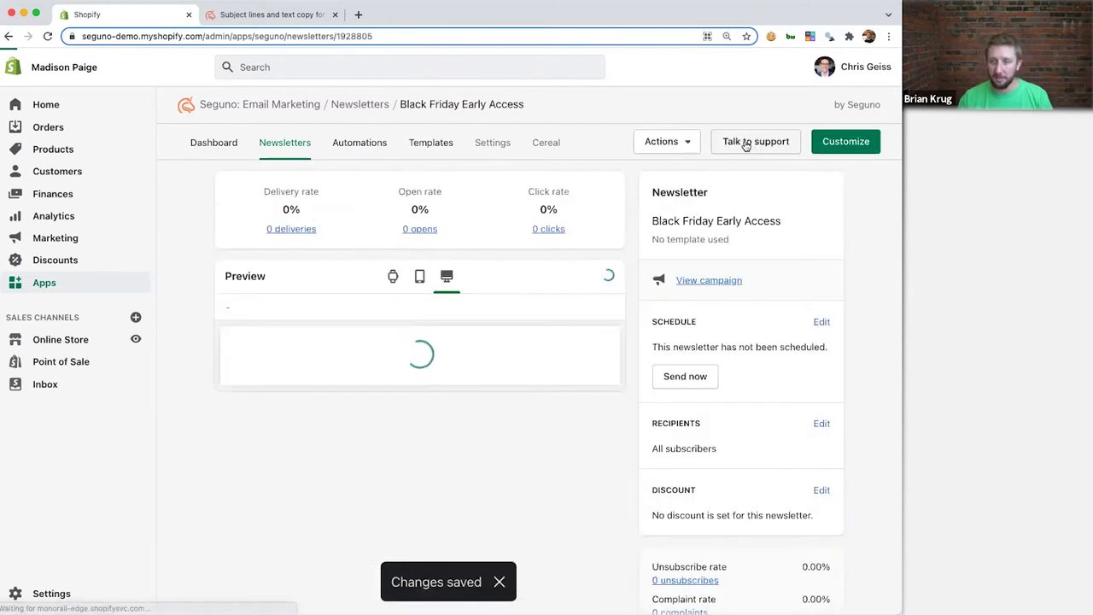
pyautogui.scroll(-4, 553, 480)
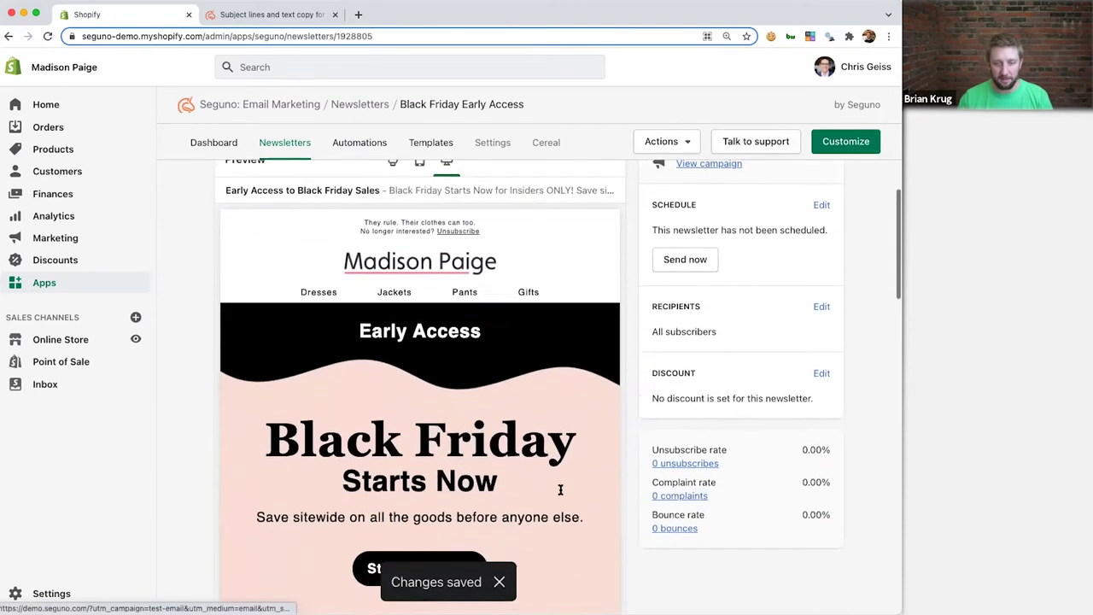
pyautogui.click(820, 326)
pyautogui.click(437, 416)
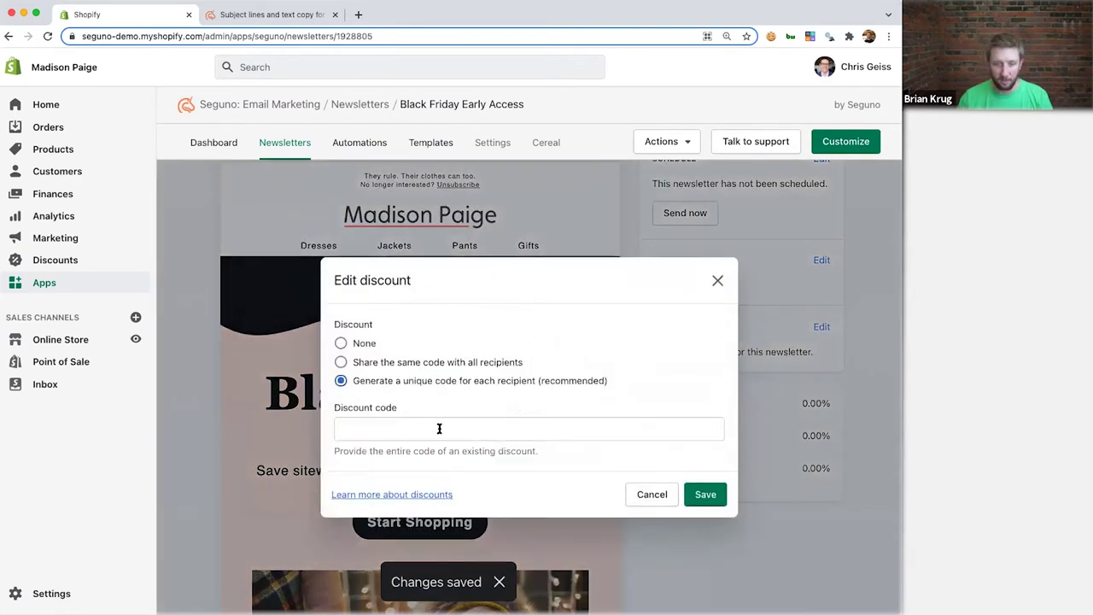
pyautogui.click(493, 427)
pyautogui.write('20')
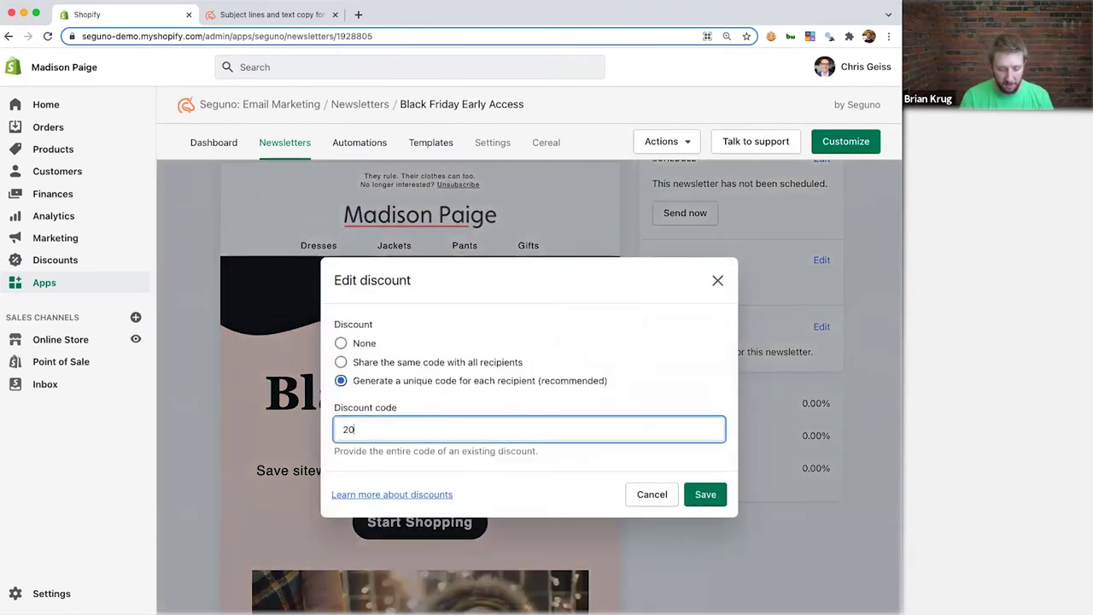
pyautogui.write('blackfriday21')
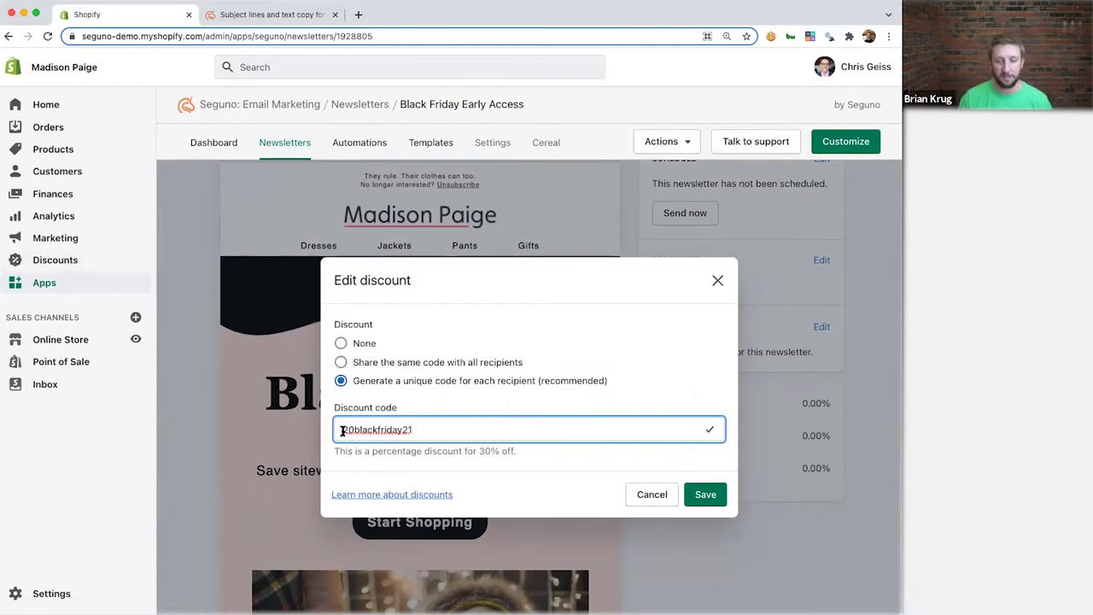
pyautogui.click(703, 495)
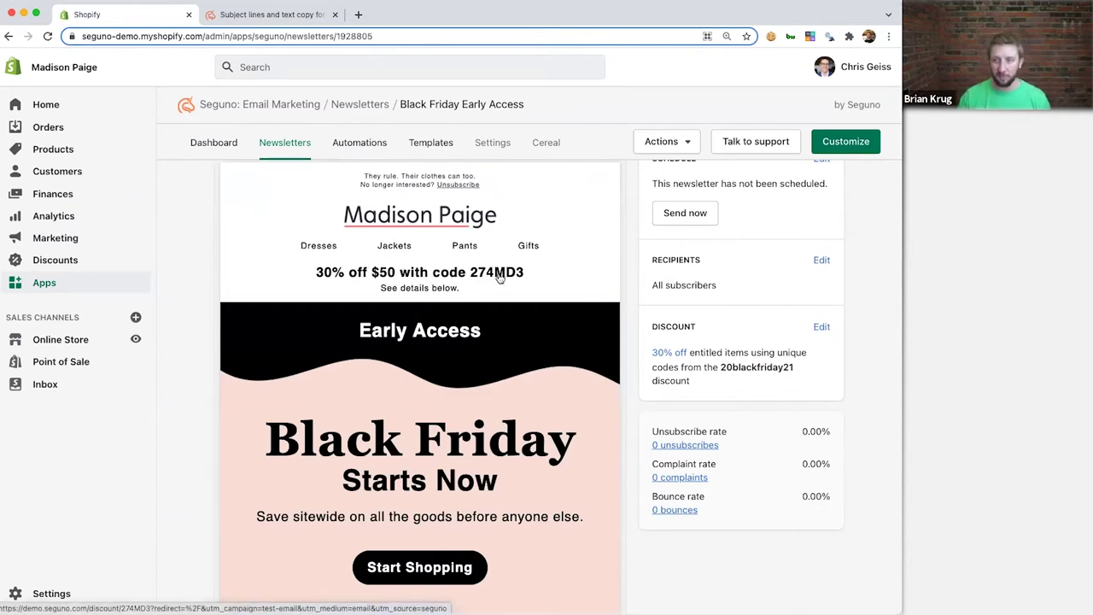
# - Add a Discount callout section with its default settings after the last spacer of the Early Access newsletter, and save it
pyautogui.click(846, 141)
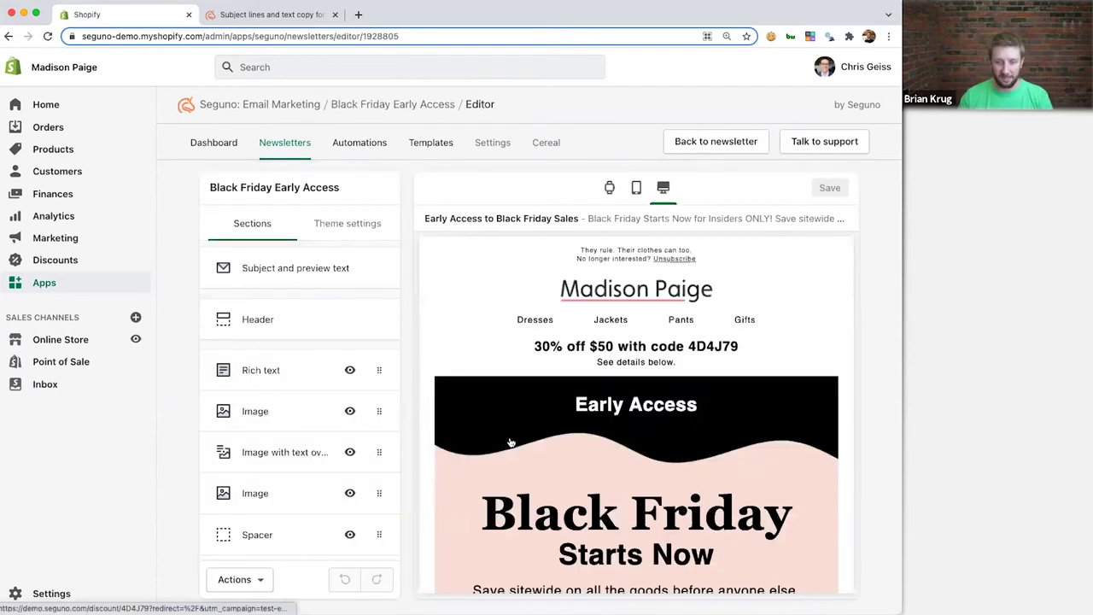
pyautogui.scroll(-3, 510, 442)
pyautogui.scroll(-5, 510, 442)
pyautogui.scroll(10, 512, 442)
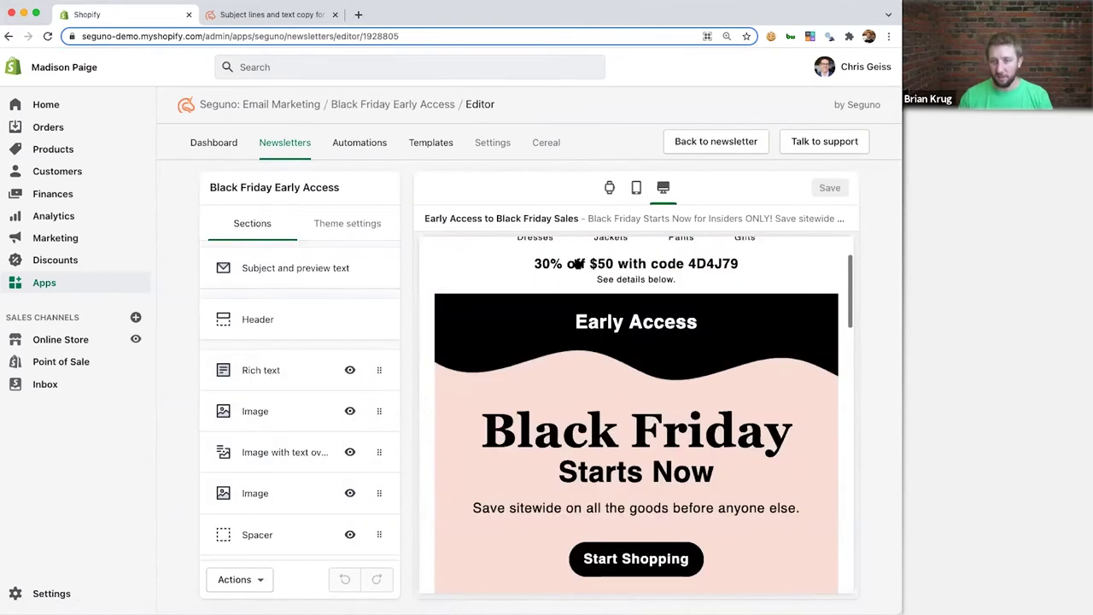
pyautogui.scroll(-3, 256, 473)
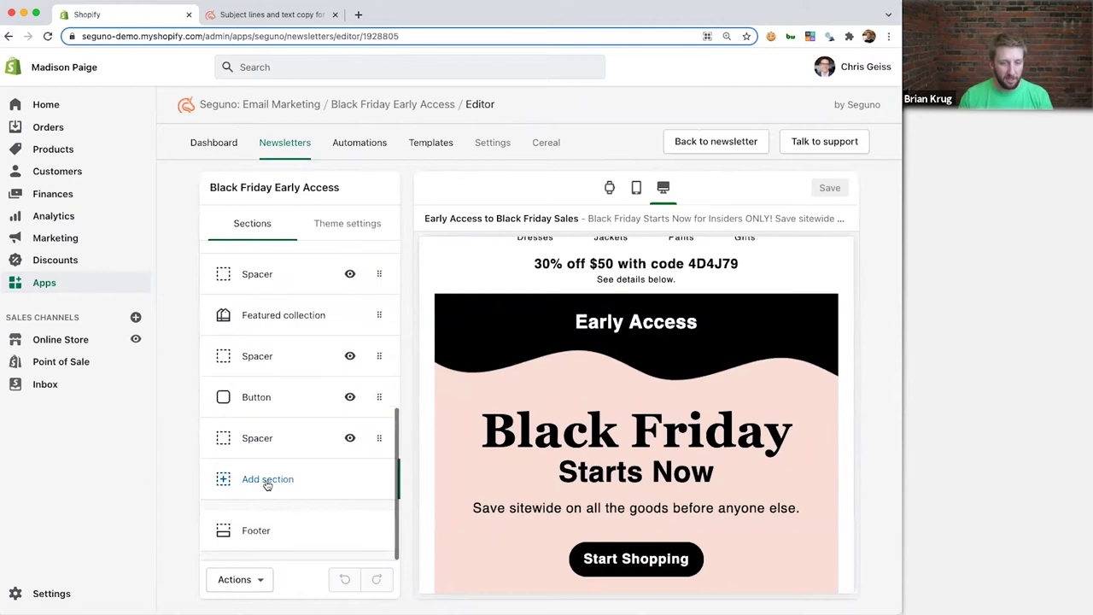
pyautogui.click(267, 480)
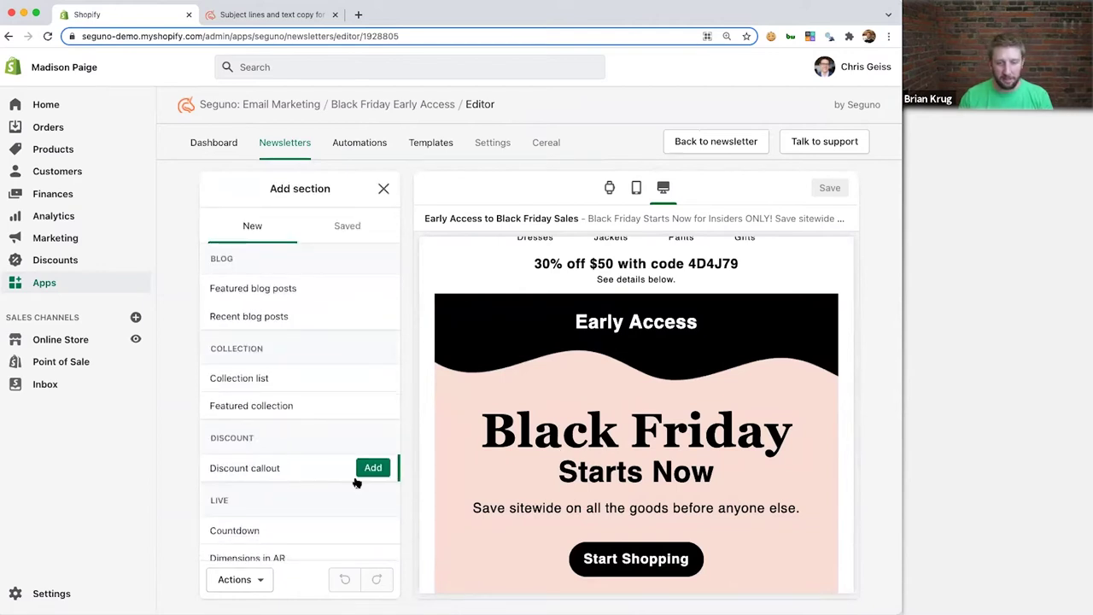
pyautogui.click(372, 469)
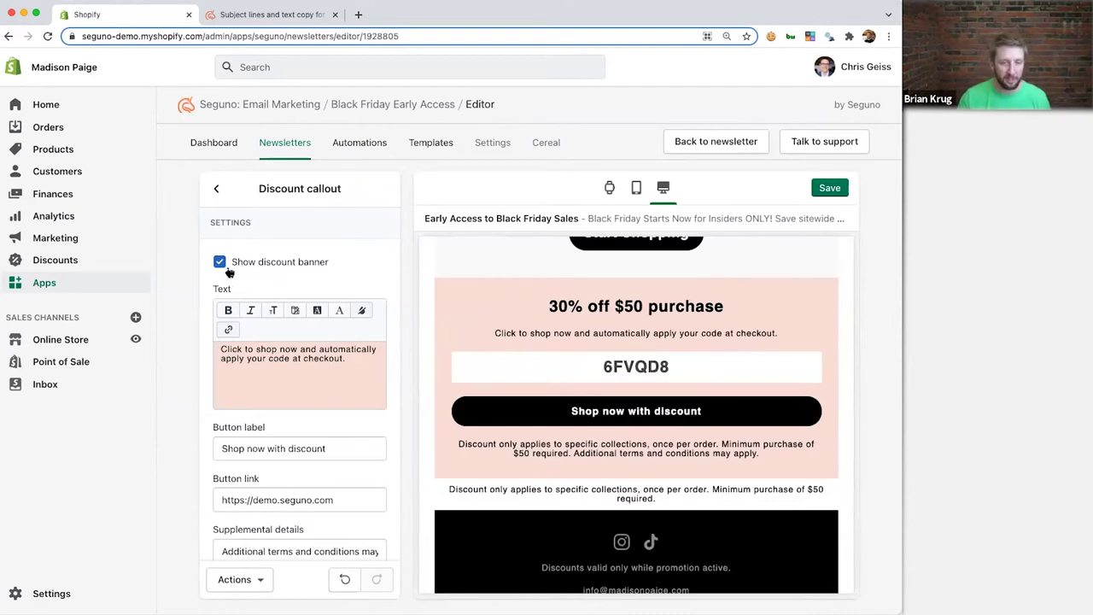
pyautogui.click(216, 190)
pyautogui.click(829, 188)
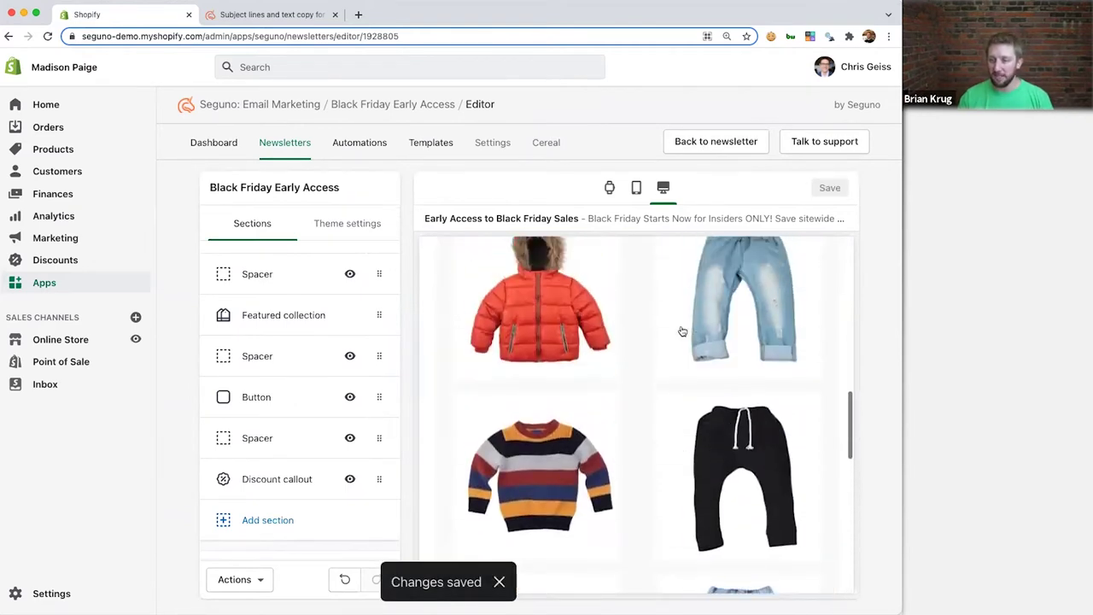
# - Return to the Black Friday 2021 campaign and open its Black Friday newsletter for customizing
pyautogui.click(717, 142)
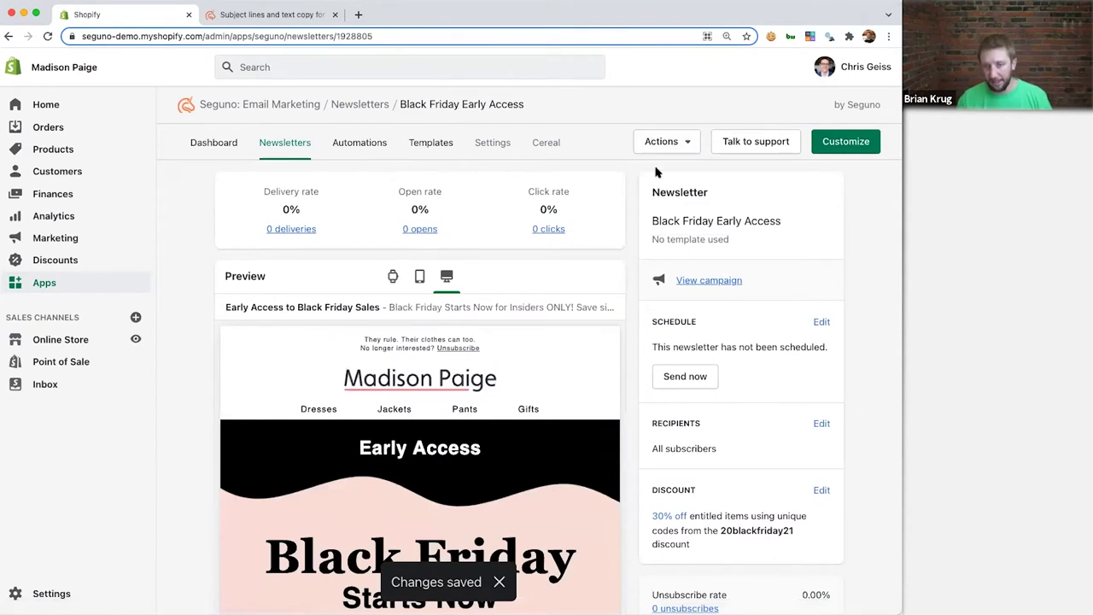
pyautogui.click(694, 286)
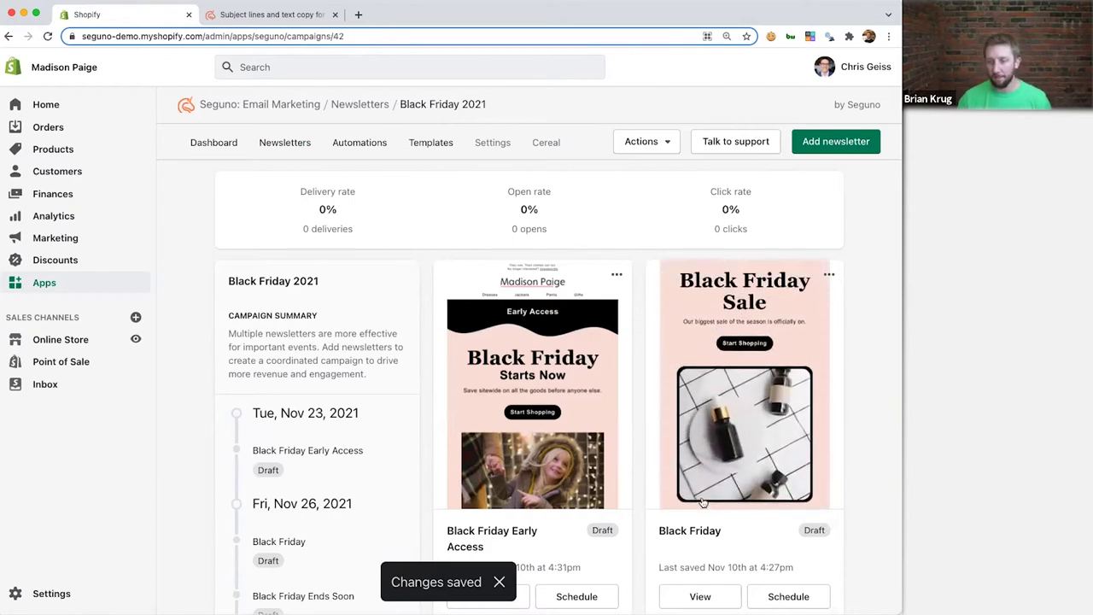
pyautogui.click(744, 393)
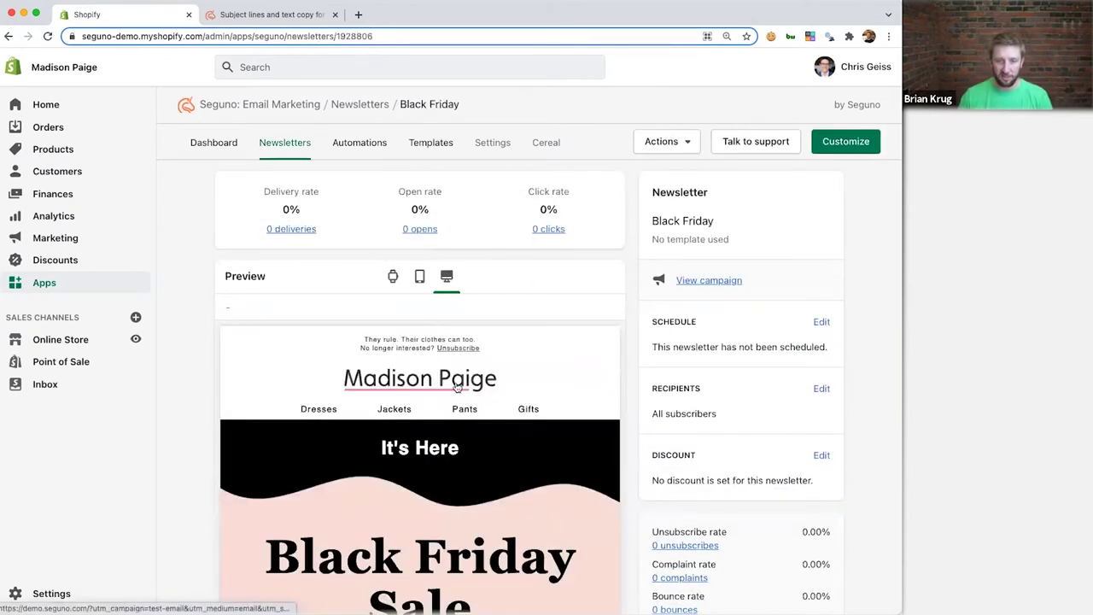
pyautogui.click(845, 141)
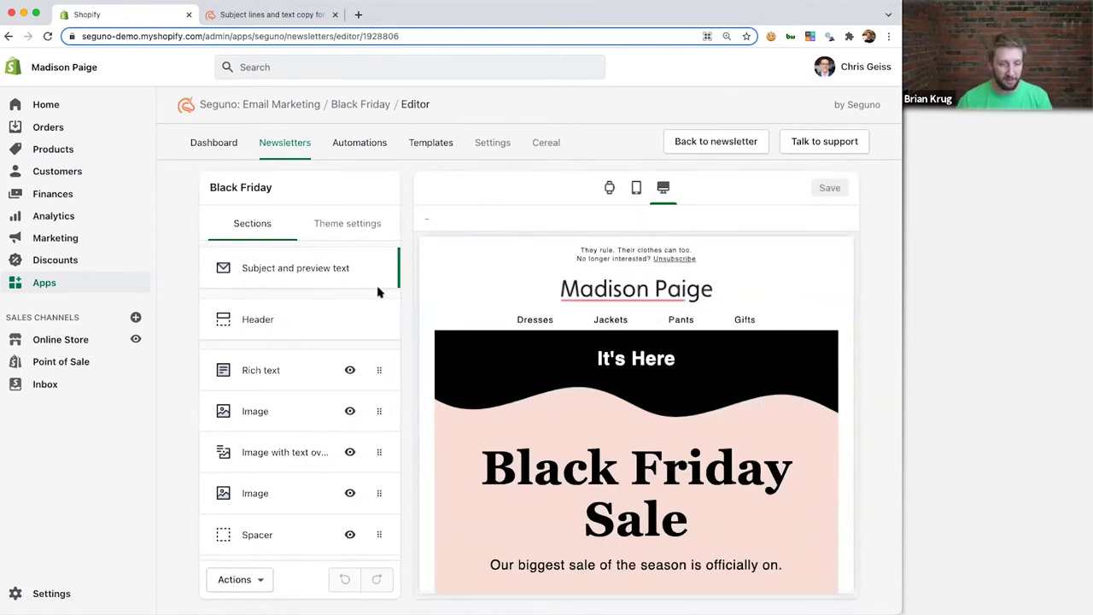
# - Hide the bottle image section and the spacer directly below it in the Black Friday newsletter
pyautogui.scroll(-5, 640, 350)
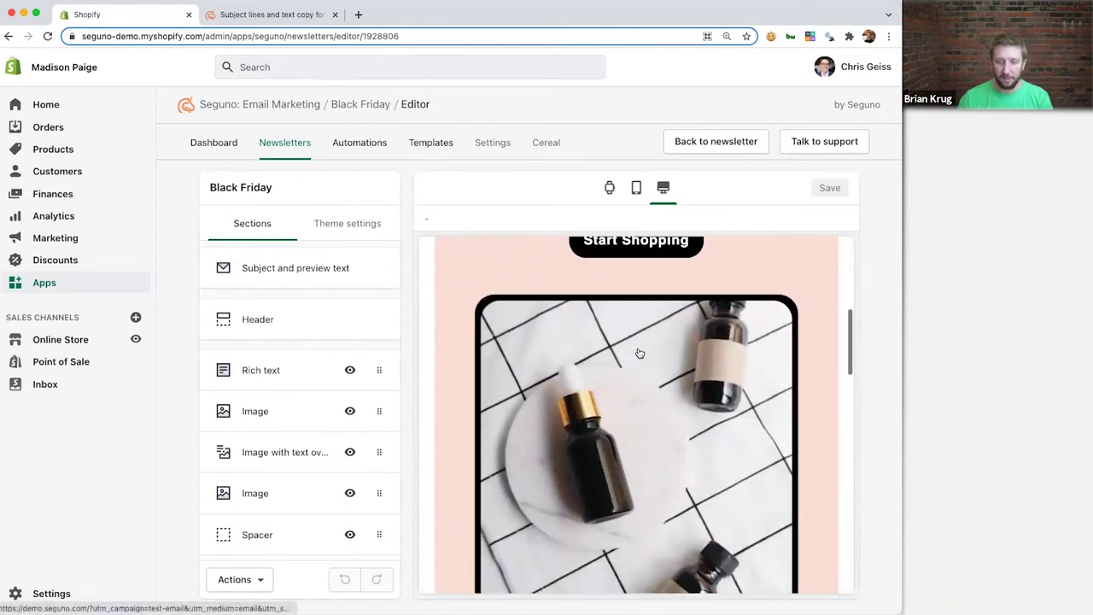
pyautogui.scroll(-1, 639, 353)
pyautogui.scroll(-2, 218, 439)
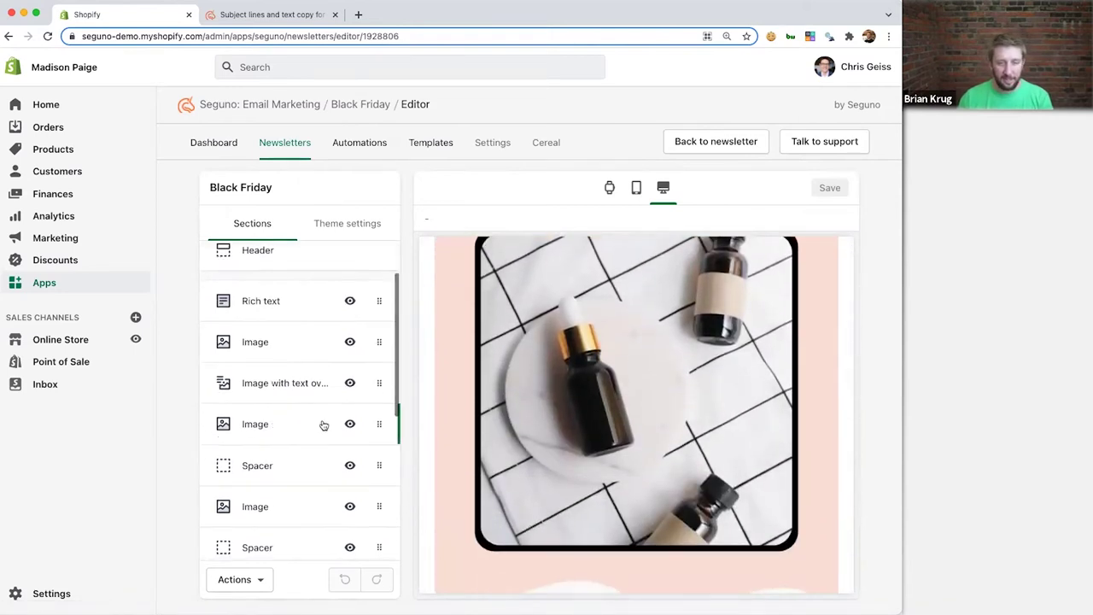
pyautogui.click(349, 415)
pyautogui.click(350, 453)
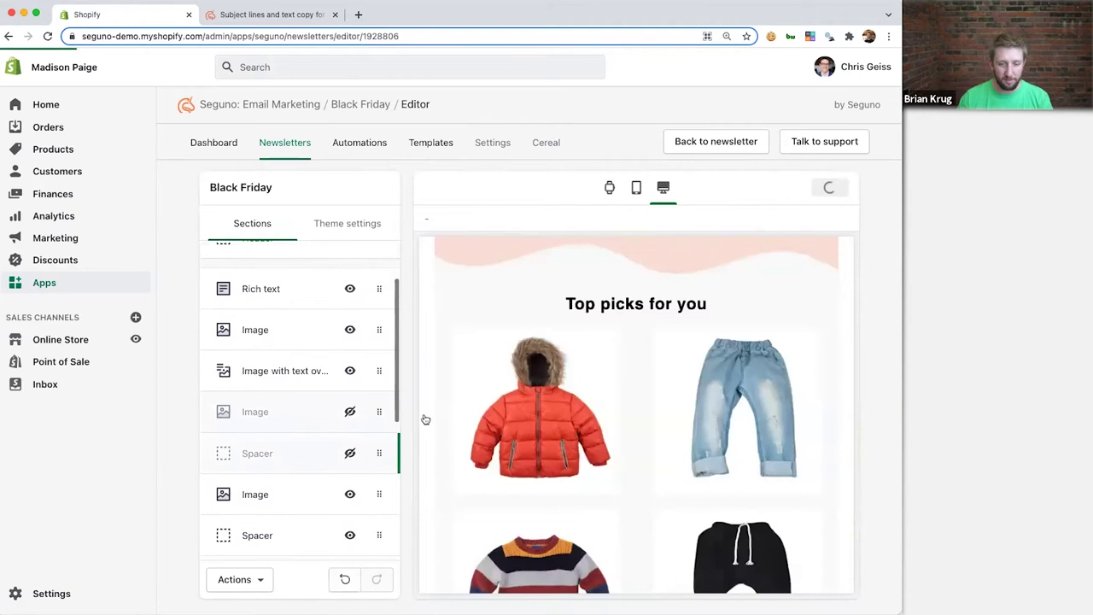
# - Review the Black Friday newsletter preview from the header through the "Top picks for you" products to the closing shopping button
pyautogui.scroll(6, 606, 324)
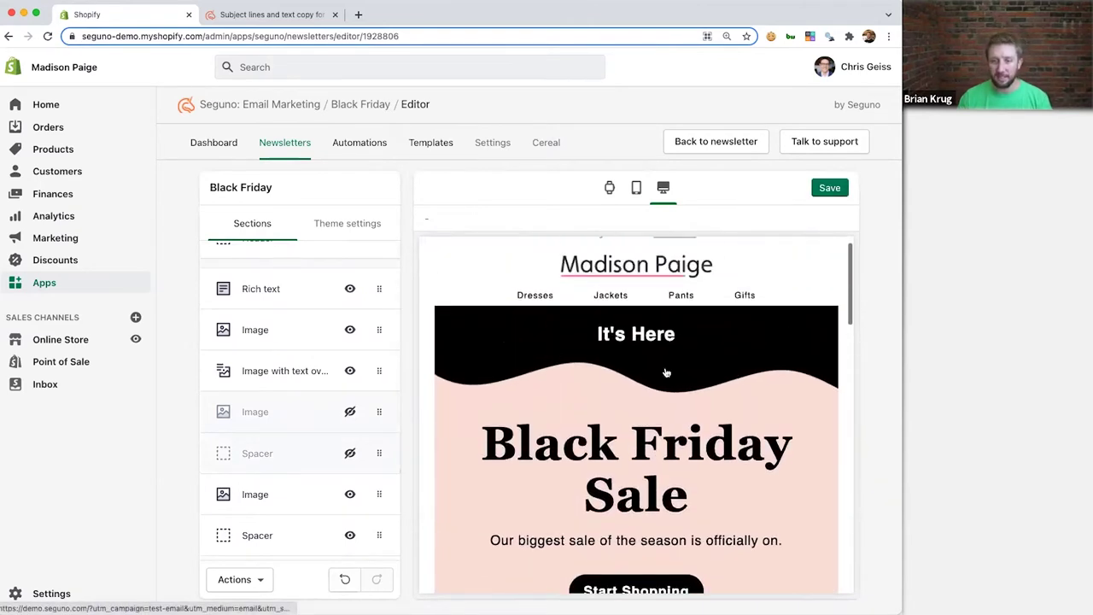
pyautogui.scroll(-3, 666, 373)
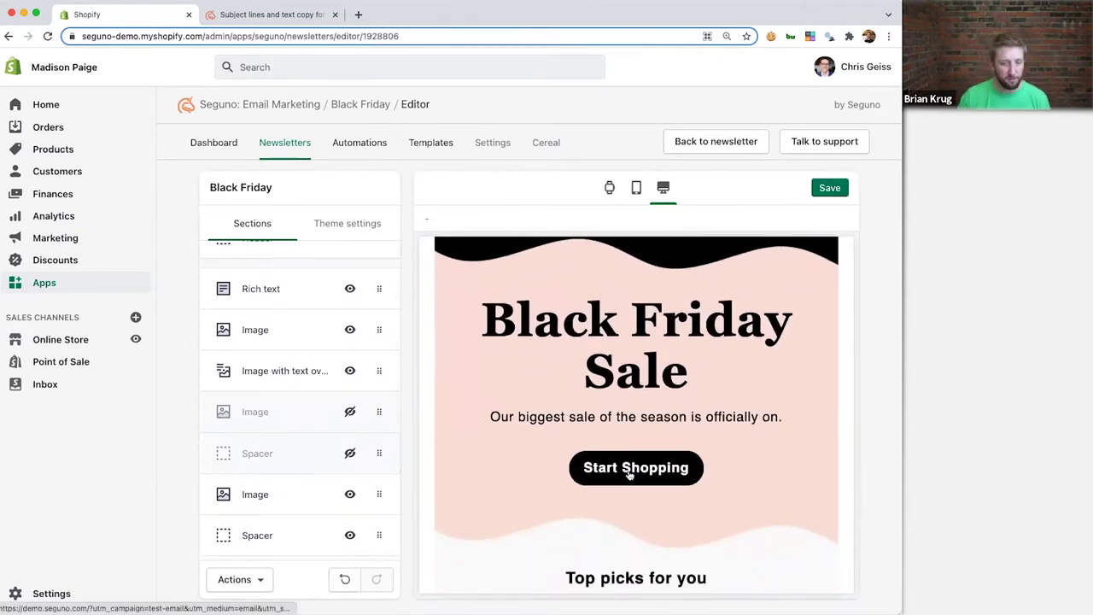
pyautogui.scroll(-7, 615, 436)
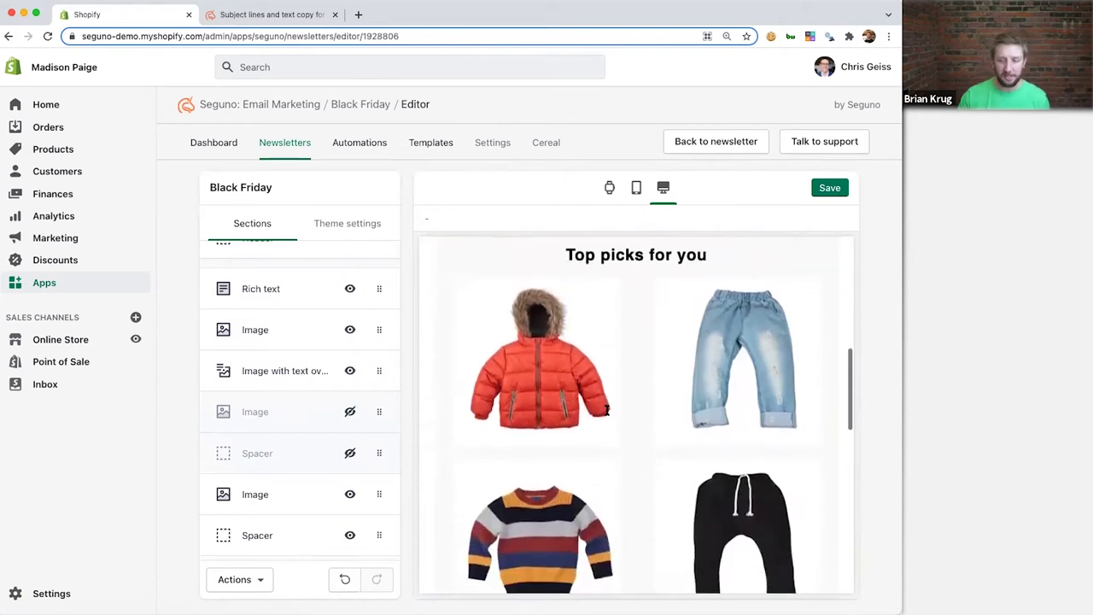
pyautogui.scroll(-2, 564, 444)
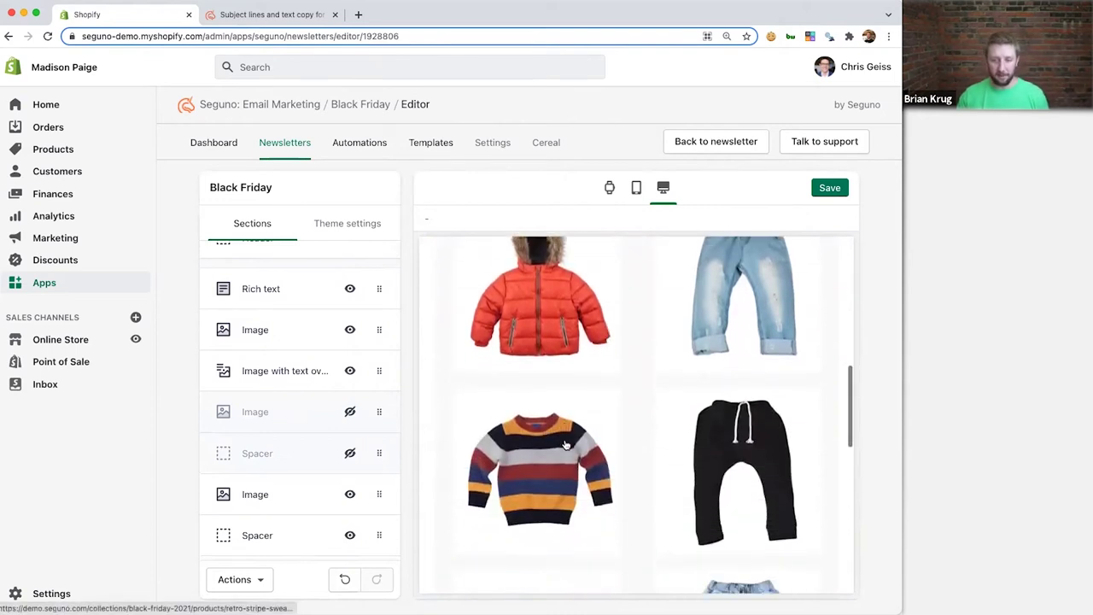
pyautogui.scroll(-2, 565, 444)
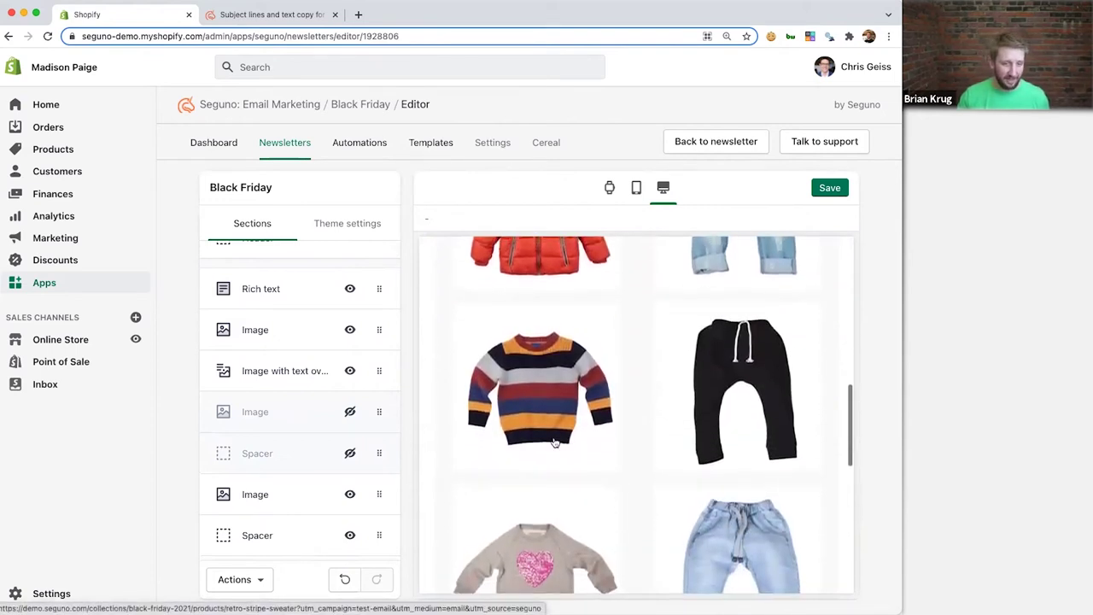
pyautogui.scroll(-4, 554, 443)
pyautogui.scroll(-2, 304, 454)
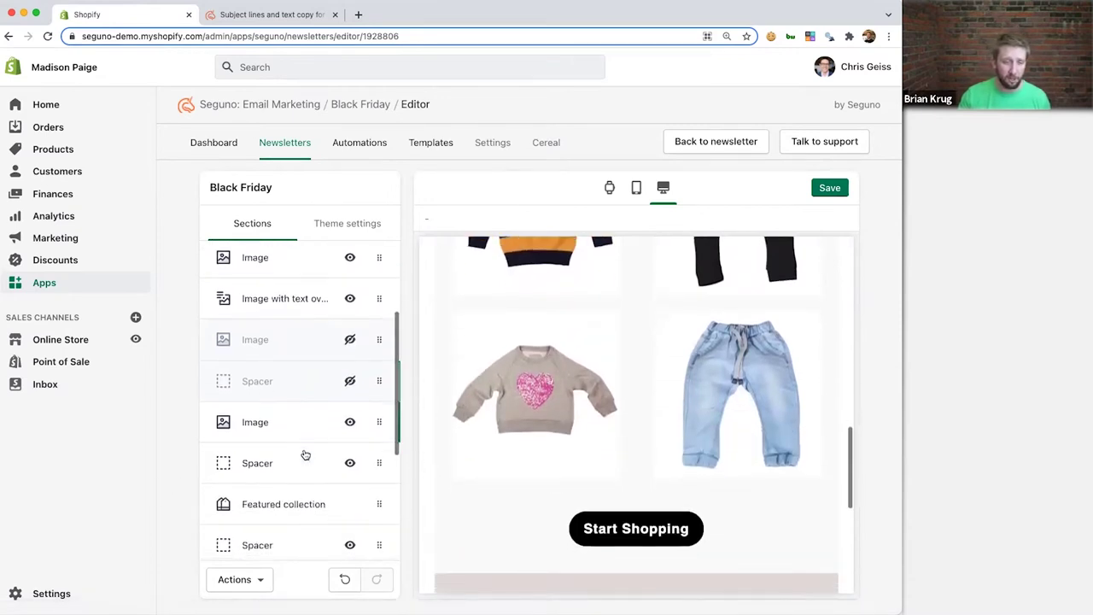
# - Set the Black Friday newsletter's subject line to "It's Here!"
pyautogui.scroll(-2, 305, 454)
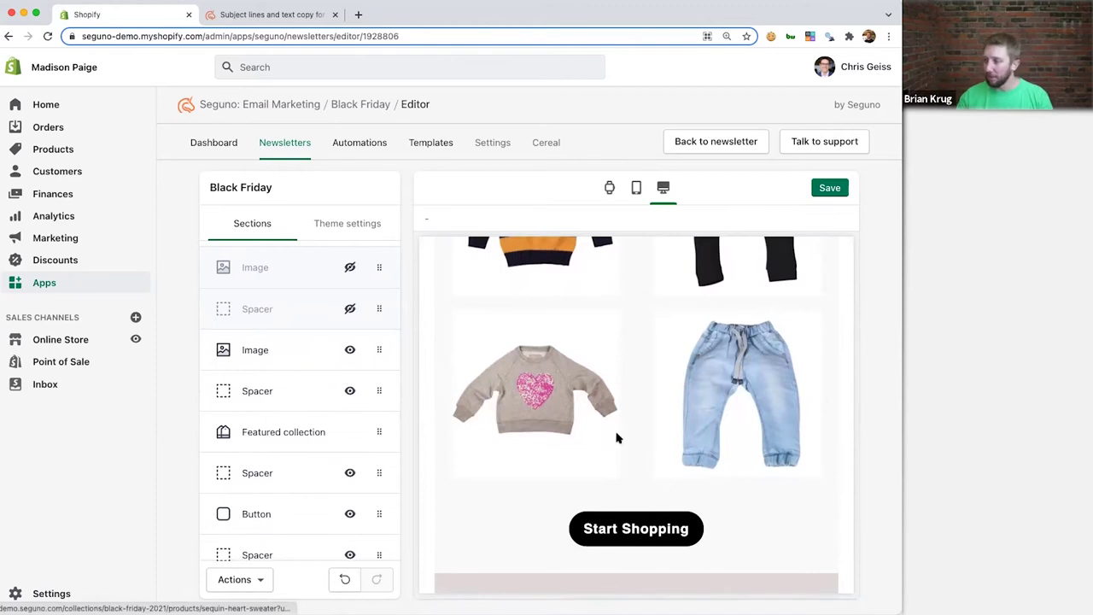
pyautogui.scroll(10, 597, 423)
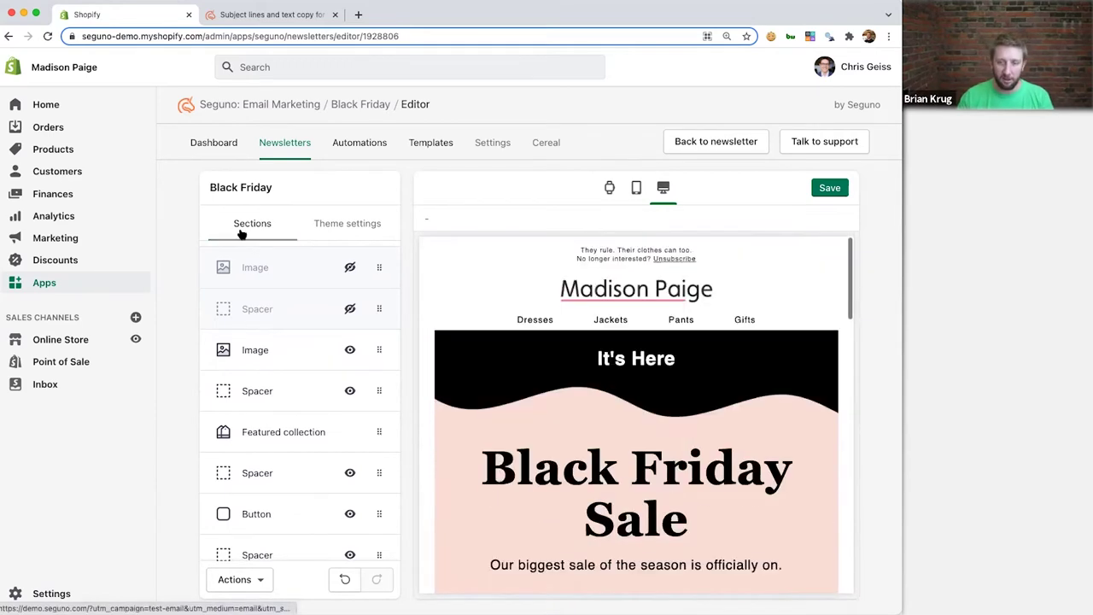
pyautogui.scroll(5, 262, 266)
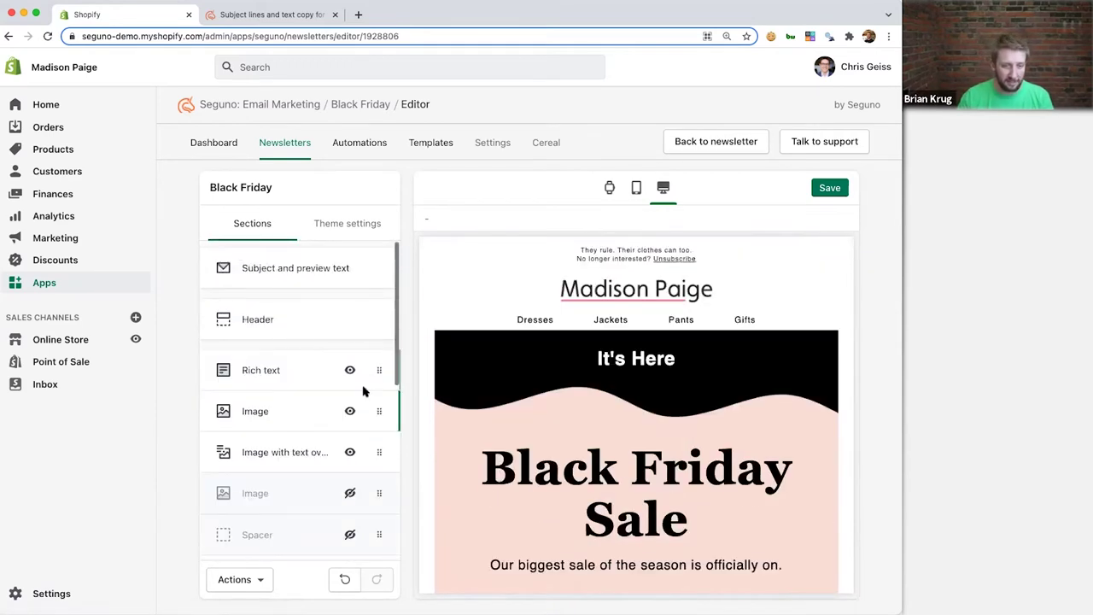
pyautogui.click(278, 272)
pyautogui.click(298, 278)
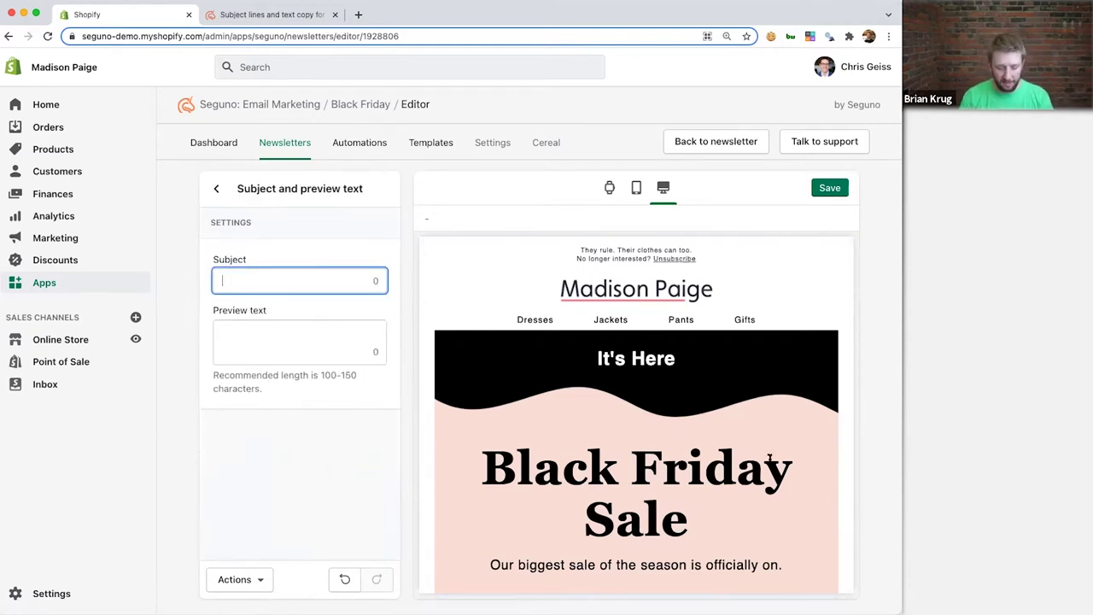
pyautogui.write("It's Here!")
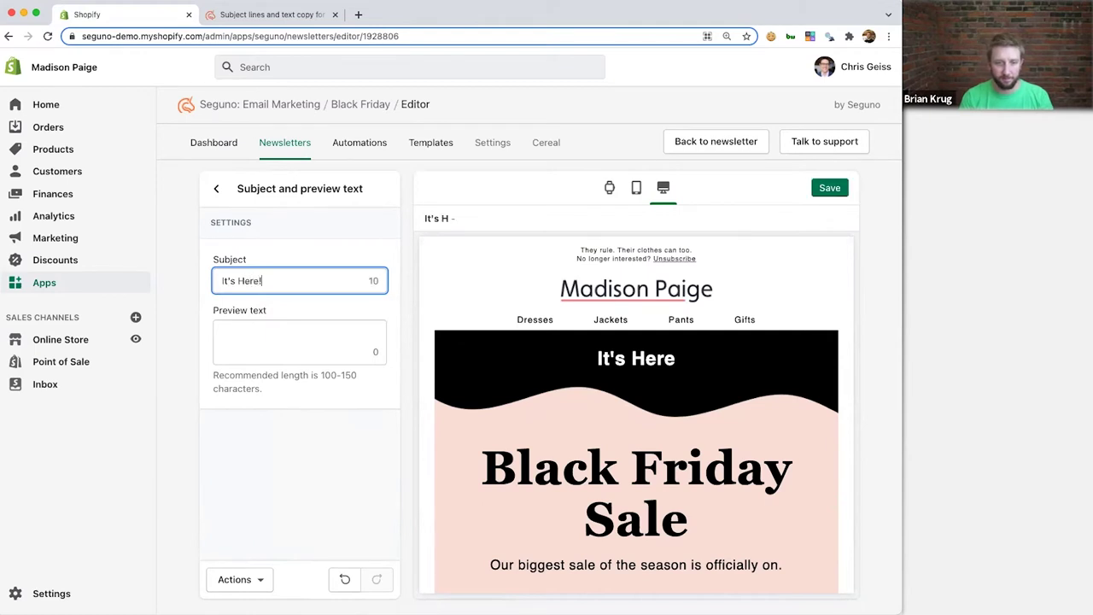
# - Enter the preview text "Black Friday Sale is on! Our biggest sale of the season starts now!" and save the newsletter
pyautogui.press('Tab')
pyautogui.write('Bla')
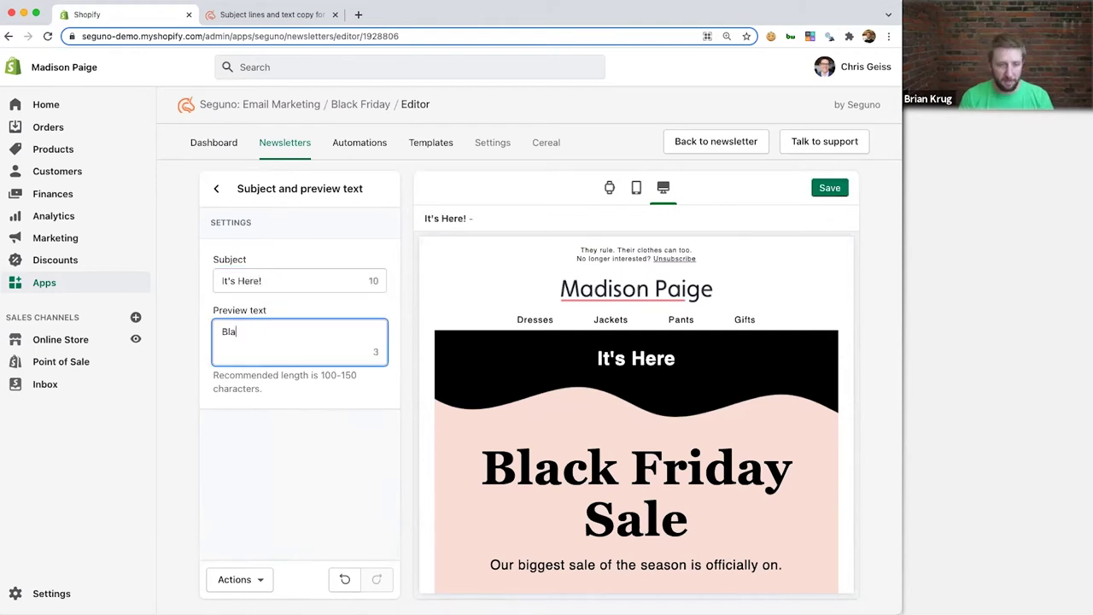
pyautogui.write('ck Friday Sale is on! O')
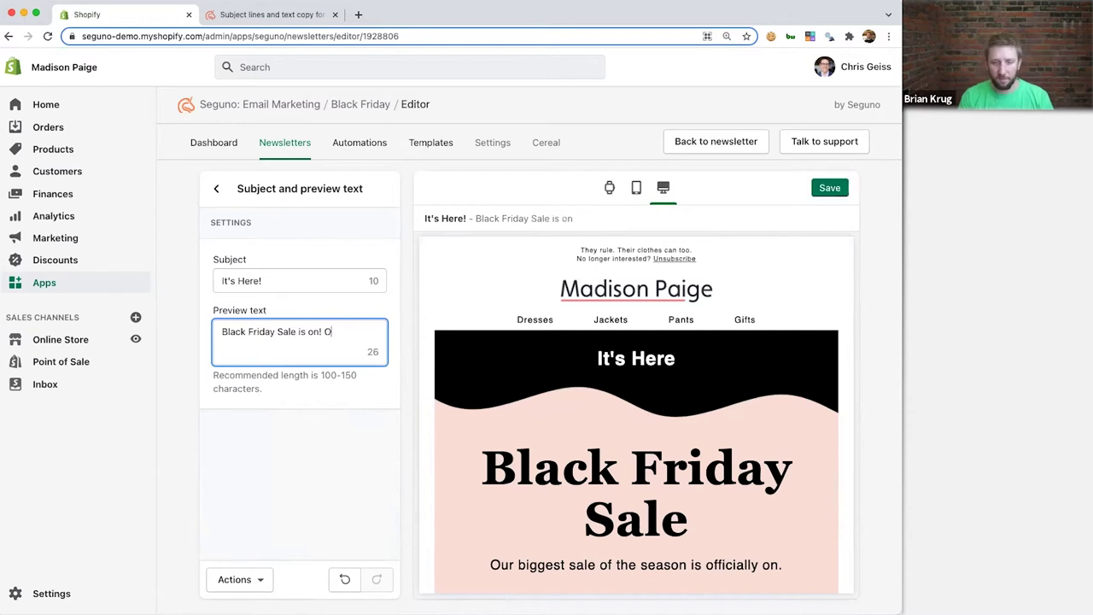
pyautogui.write('ur biggest sal')
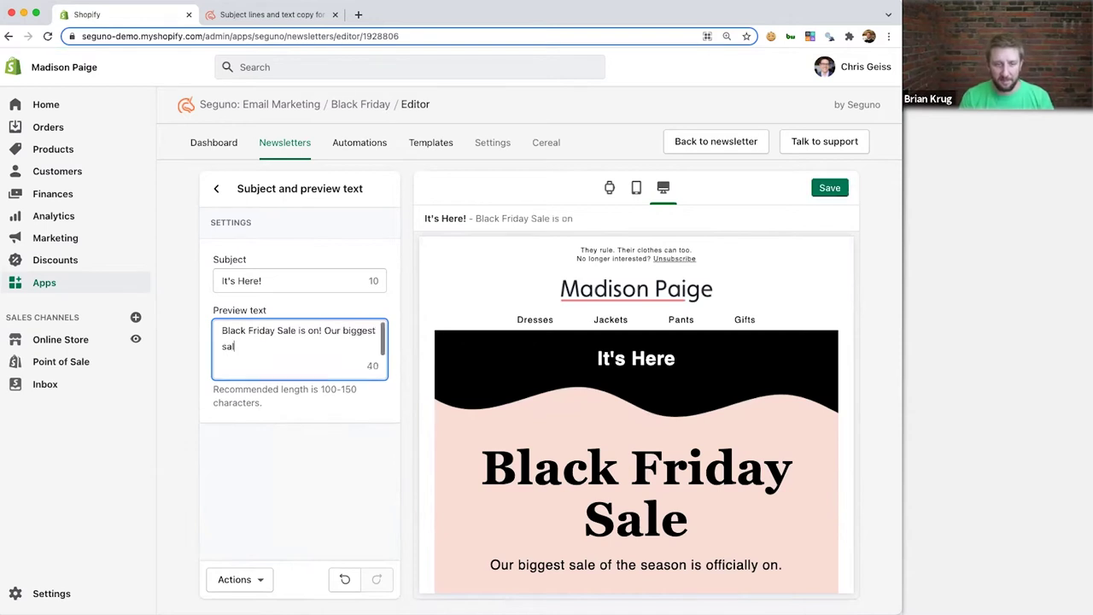
pyautogui.write('e of the season starts now!')
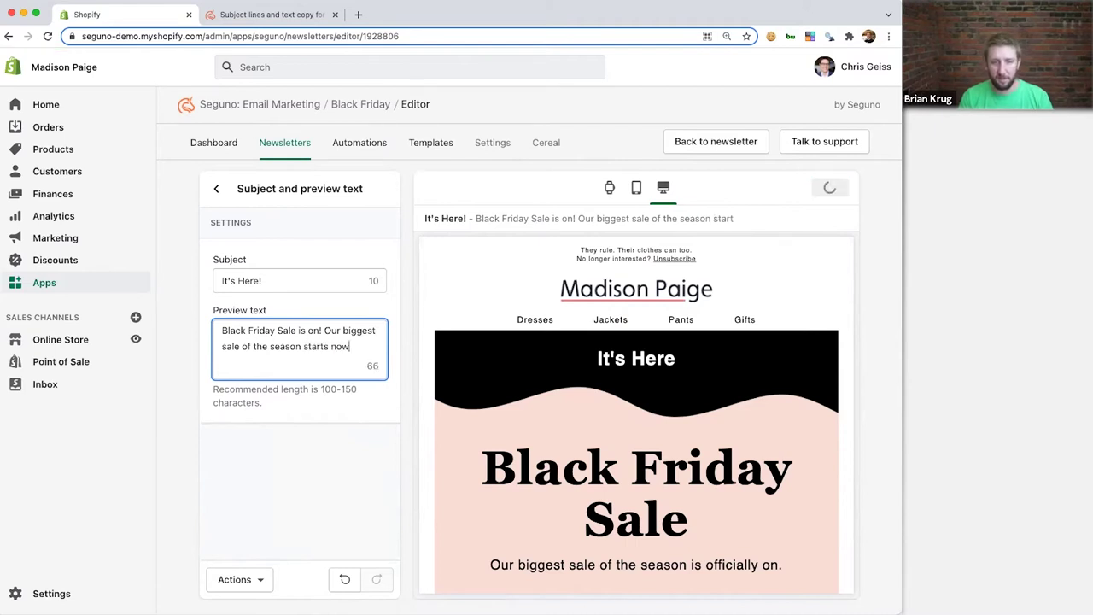
pyautogui.click(826, 188)
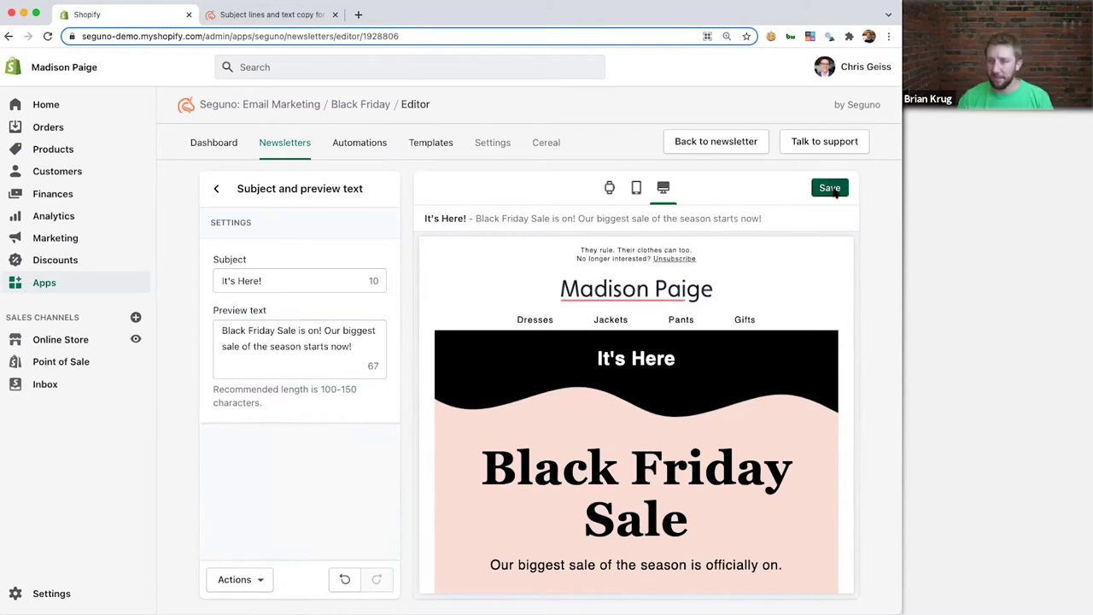
# - Return to the Black Friday 2021 campaign and open its Black Friday Ends Soon newsletter for customizing
pyautogui.click(709, 144)
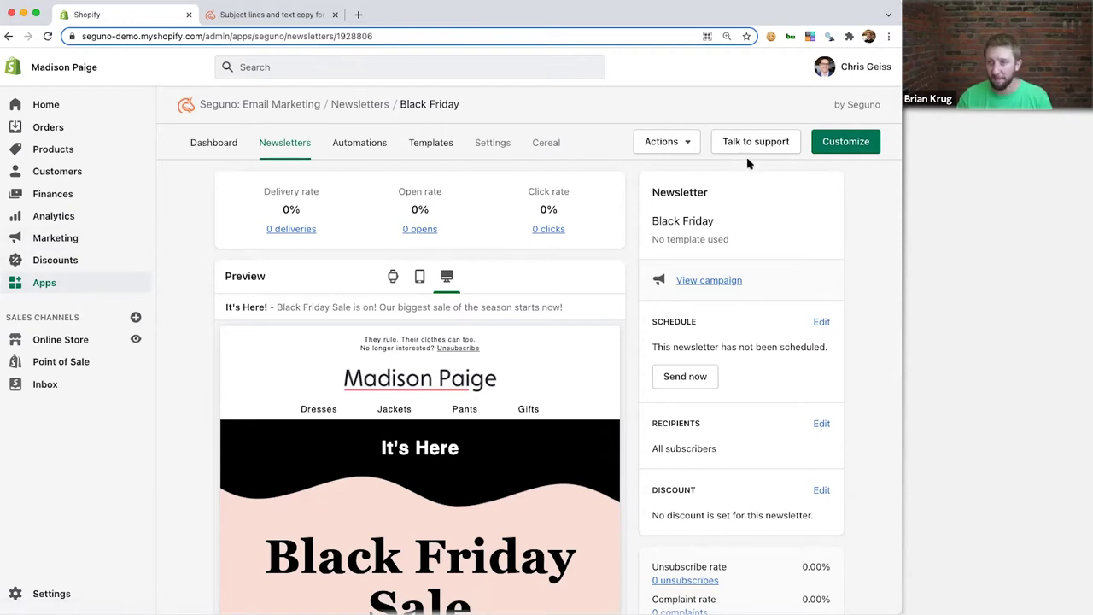
pyautogui.click(719, 282)
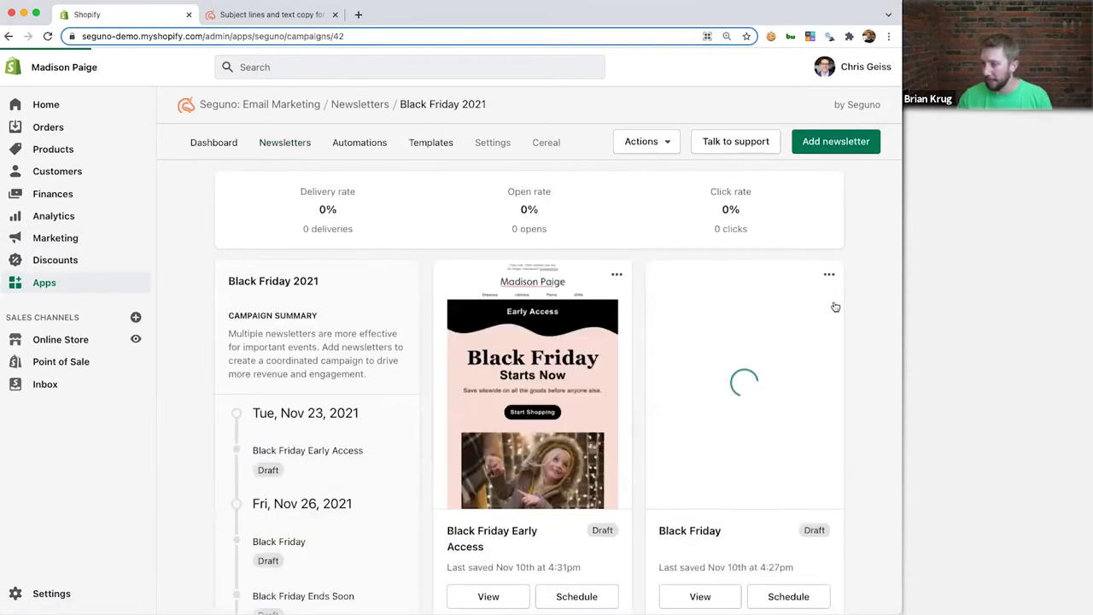
pyautogui.scroll(-5, 589, 392)
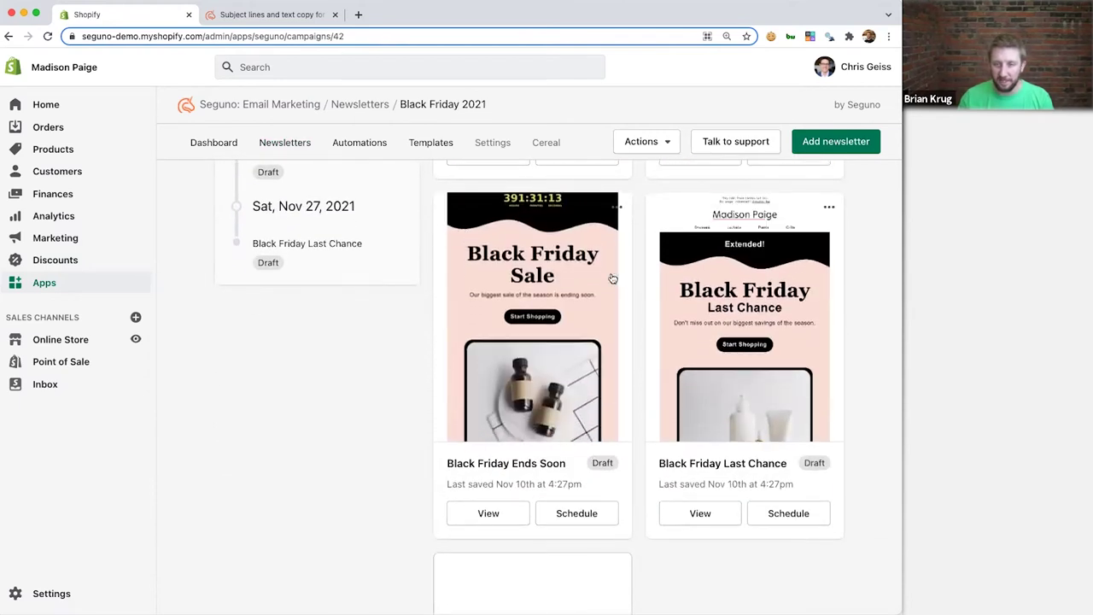
pyautogui.click(516, 514)
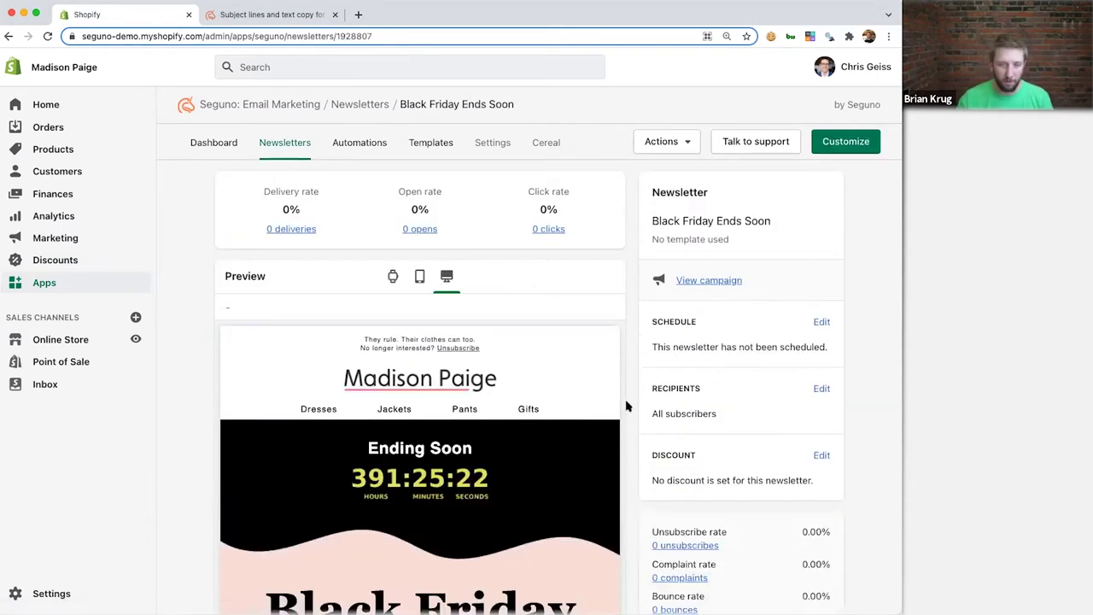
pyautogui.scroll(-5, 528, 391)
pyautogui.scroll(3, 866, 170)
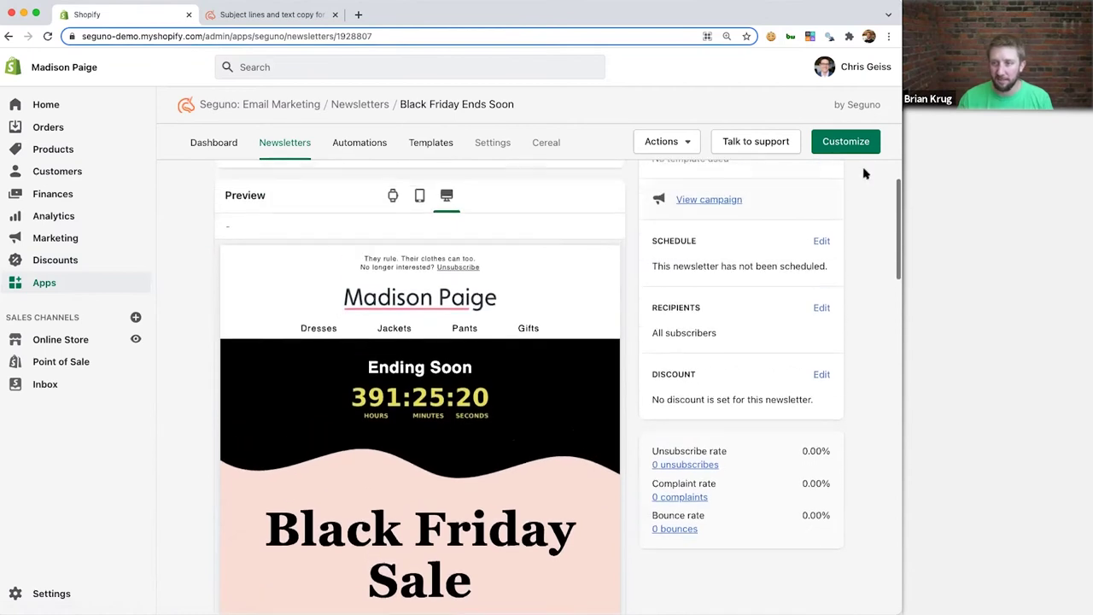
pyautogui.click(845, 141)
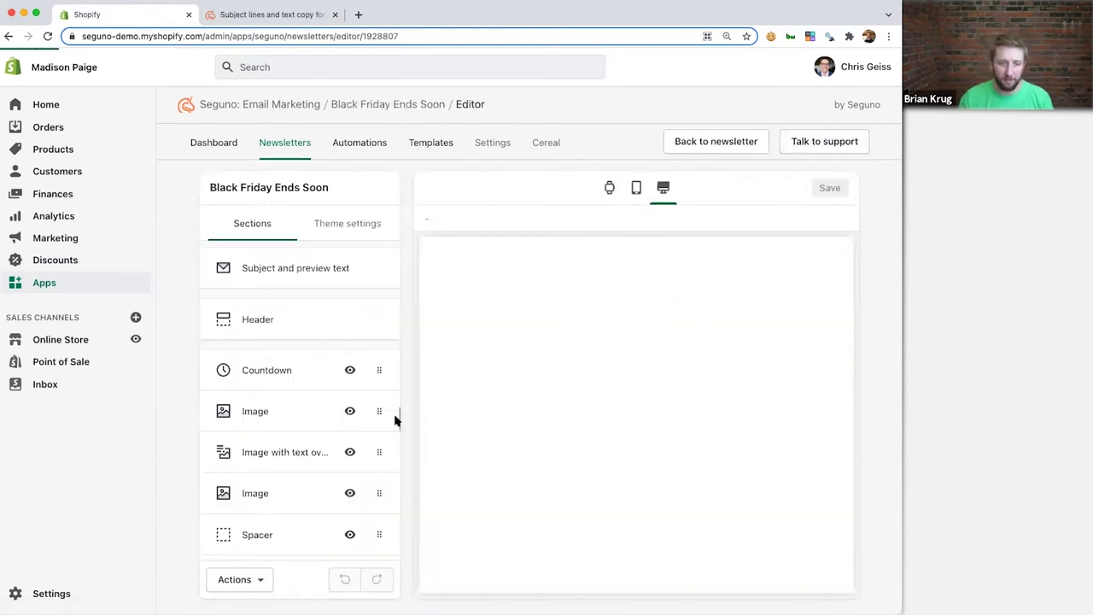
# - Hide the bottle image section and the spacer directly below it in the Black Friday Ends Soon newsletter
pyautogui.scroll(-2, 492, 431)
pyautogui.scroll(-5, 489, 433)
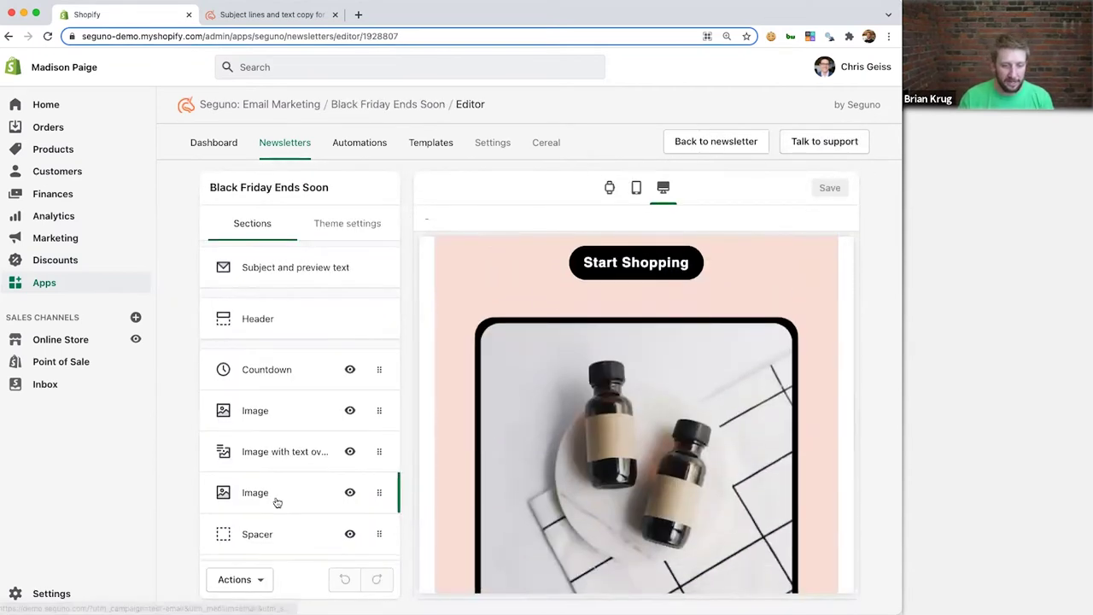
pyautogui.scroll(-3, 328, 404)
pyautogui.click(349, 363)
pyautogui.click(349, 405)
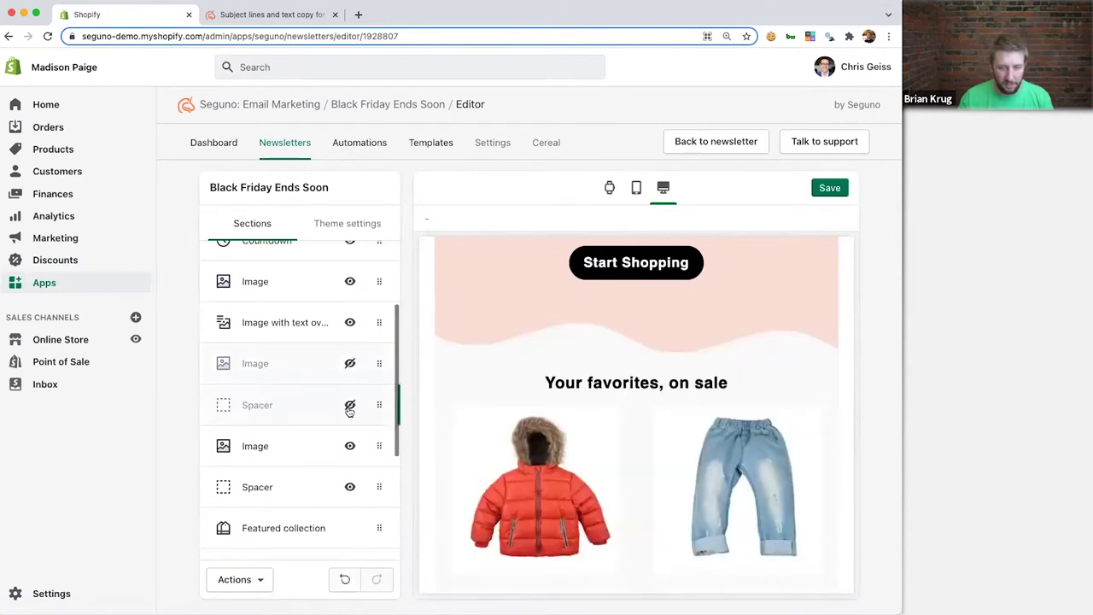
# - Change the collection of the "Your favorites, on sale" featured collection section to Gifts Holiday 2021
pyautogui.click(292, 529)
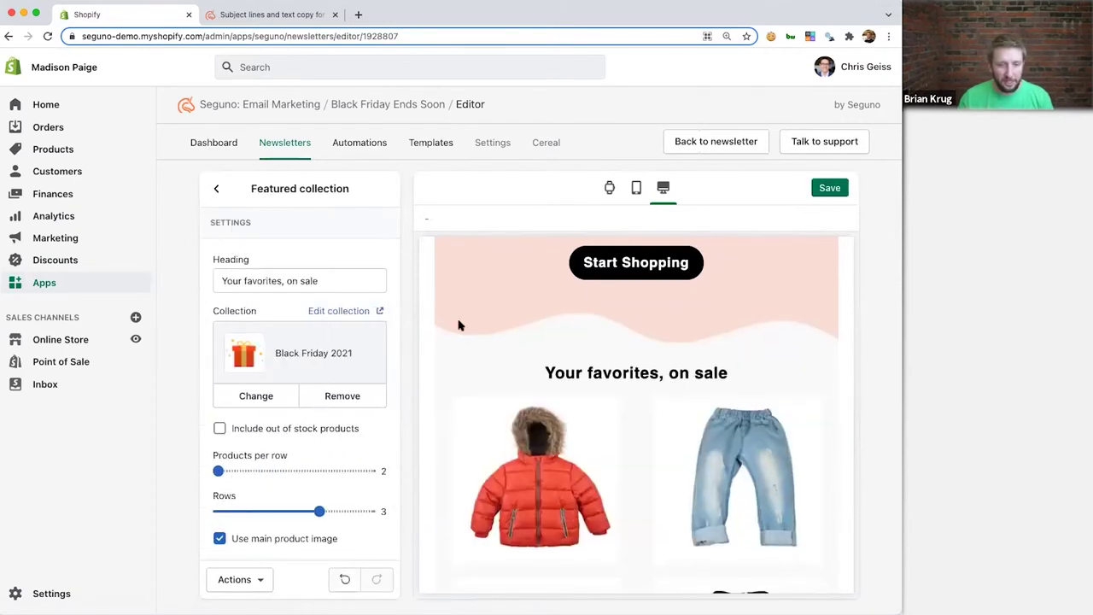
pyautogui.scroll(-3, 578, 447)
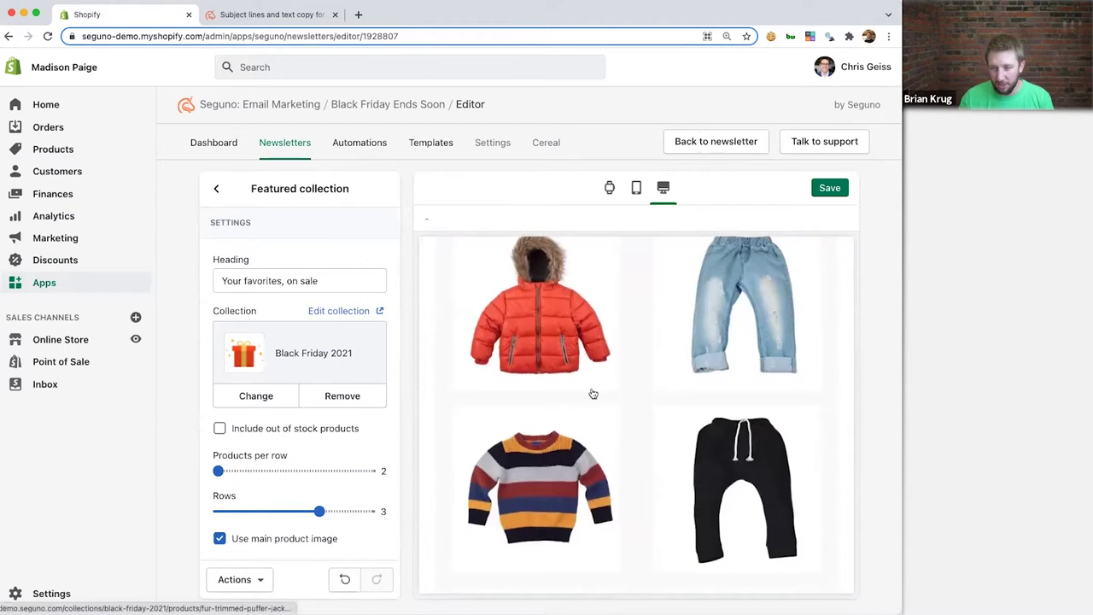
pyautogui.click(269, 400)
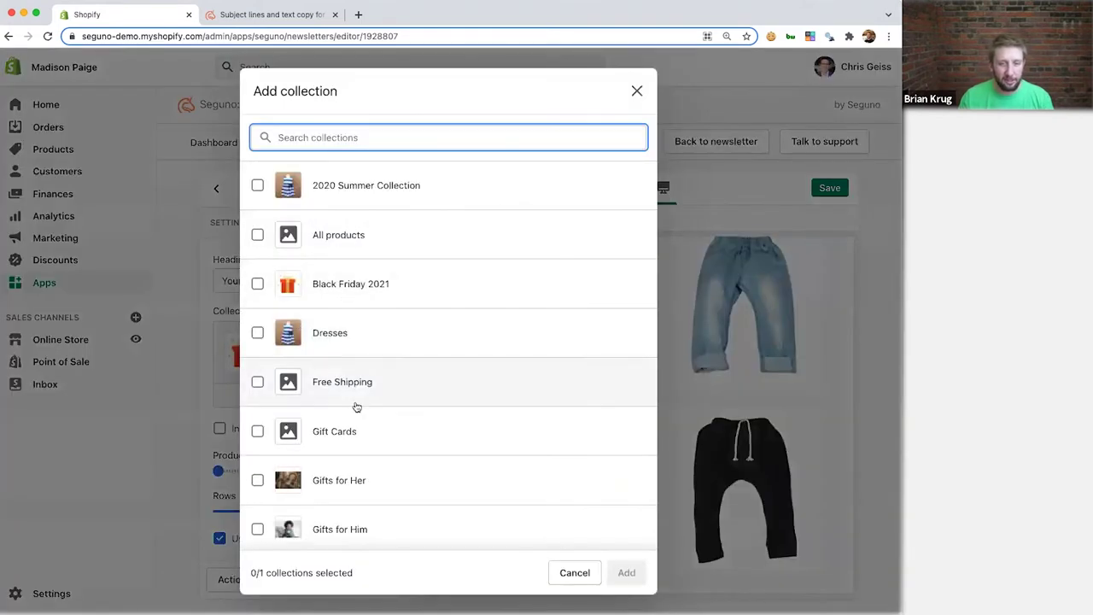
pyautogui.scroll(-3, 369, 488)
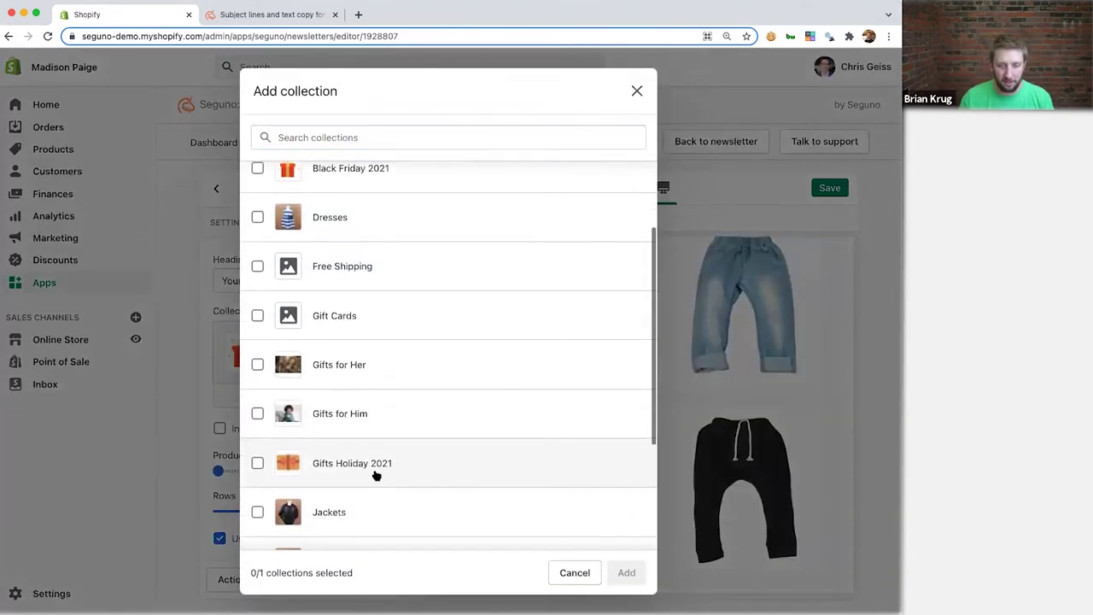
pyautogui.click(374, 471)
pyautogui.click(628, 573)
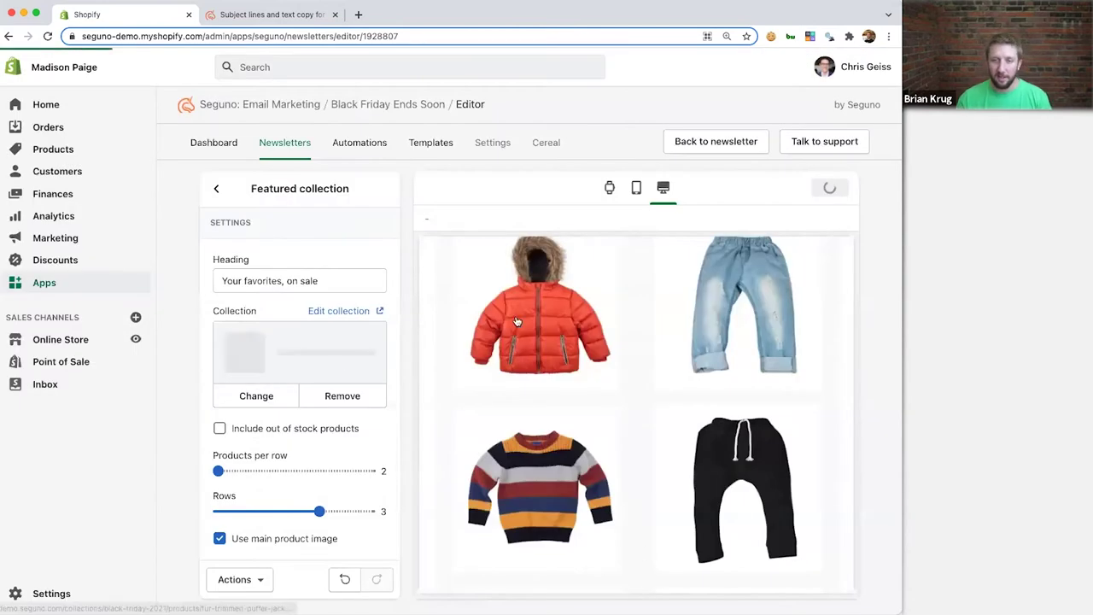
# - Review the featured collection's products in the desktop and mobile previews, and return to the desktop preview
pyautogui.scroll(1, 501, 295)
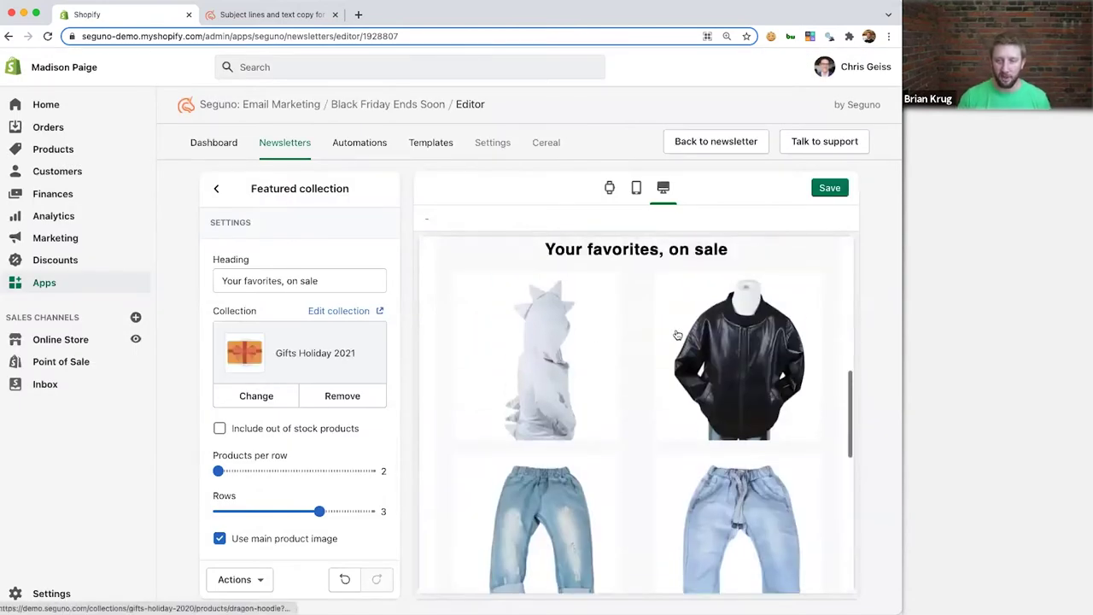
pyautogui.scroll(-2, 541, 395)
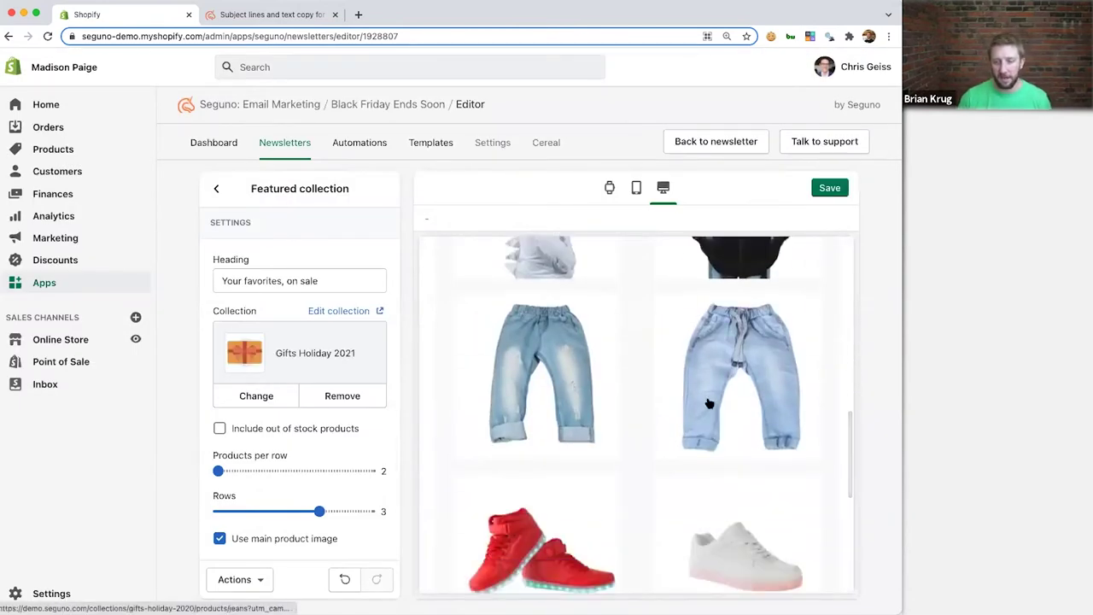
pyautogui.scroll(-2, 512, 508)
pyautogui.scroll(4, 616, 470)
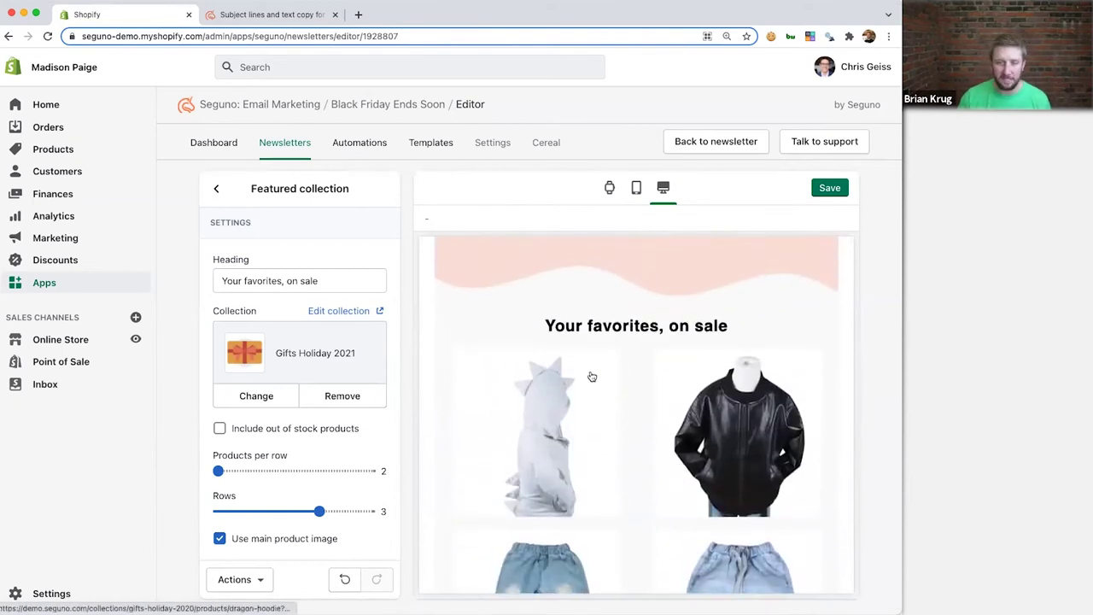
pyautogui.click(636, 187)
pyautogui.scroll(-3, 626, 431)
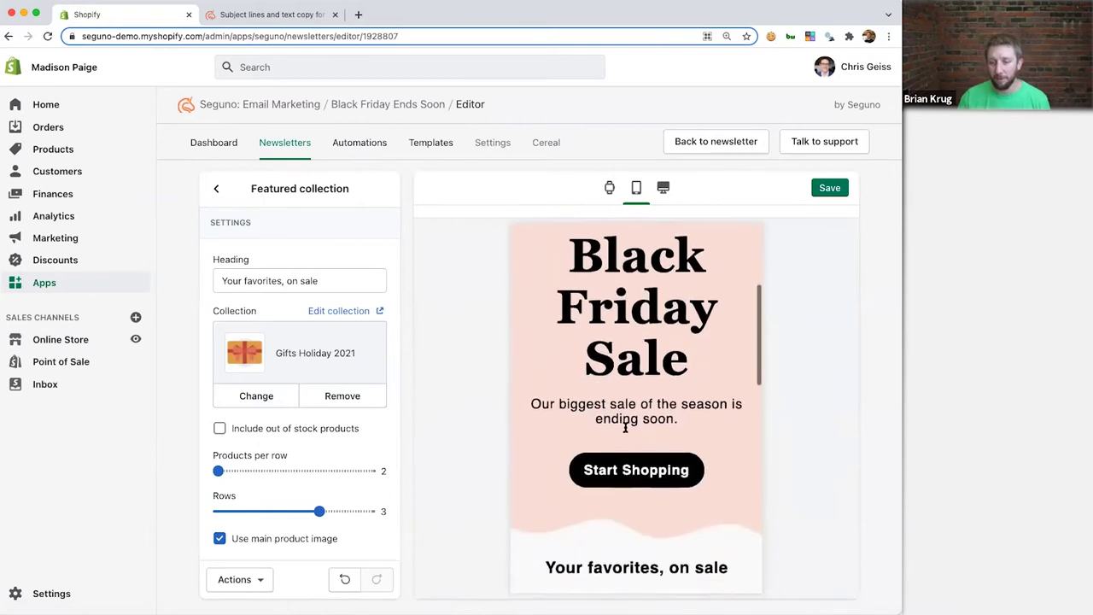
pyautogui.scroll(-5, 626, 429)
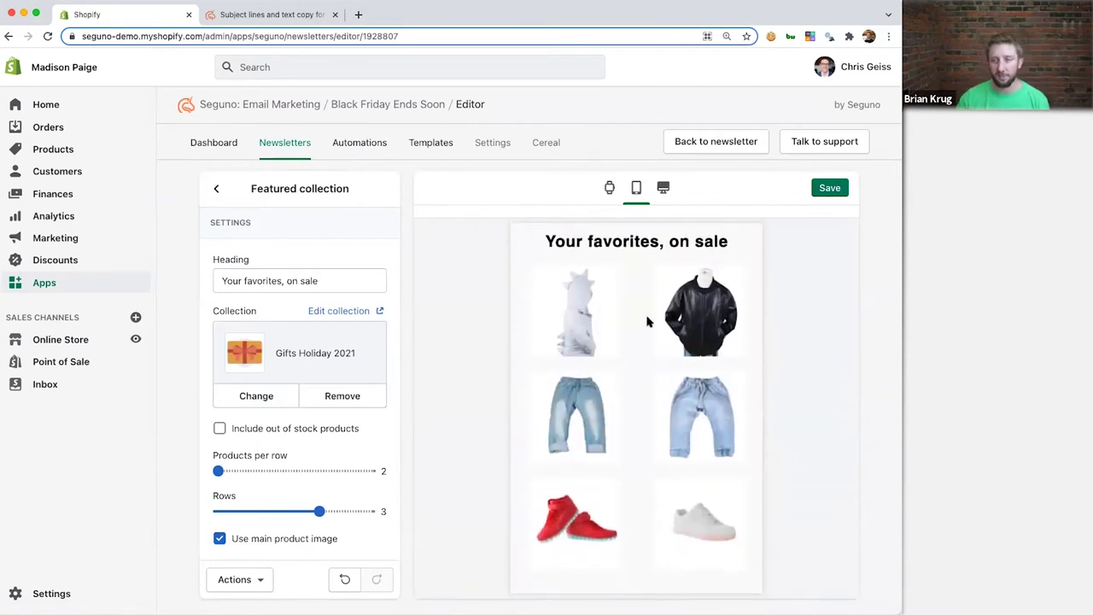
pyautogui.click(663, 188)
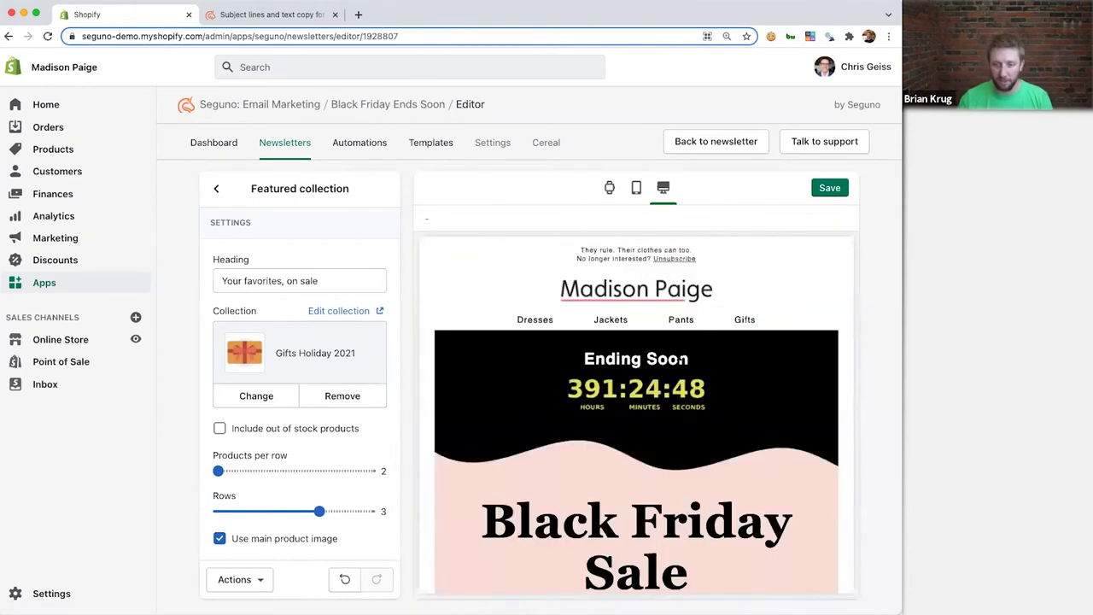
# - Set the Black Friday Ends Soon newsletter's subject line to "It's the final countdown!"
pyautogui.click(220, 191)
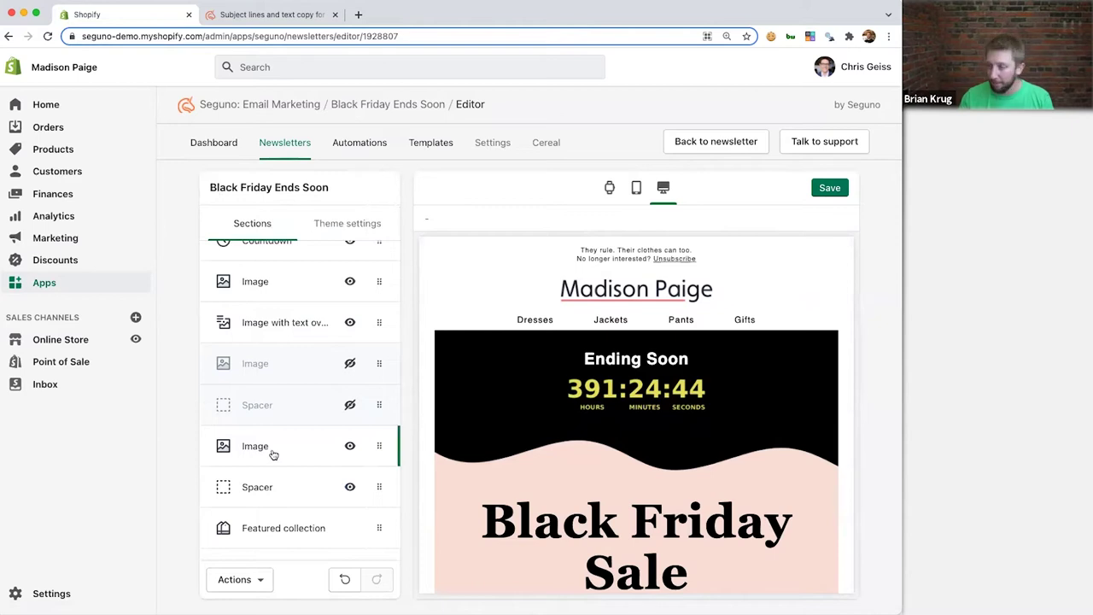
pyautogui.scroll(3, 273, 454)
pyautogui.click(257, 267)
pyautogui.click(261, 282)
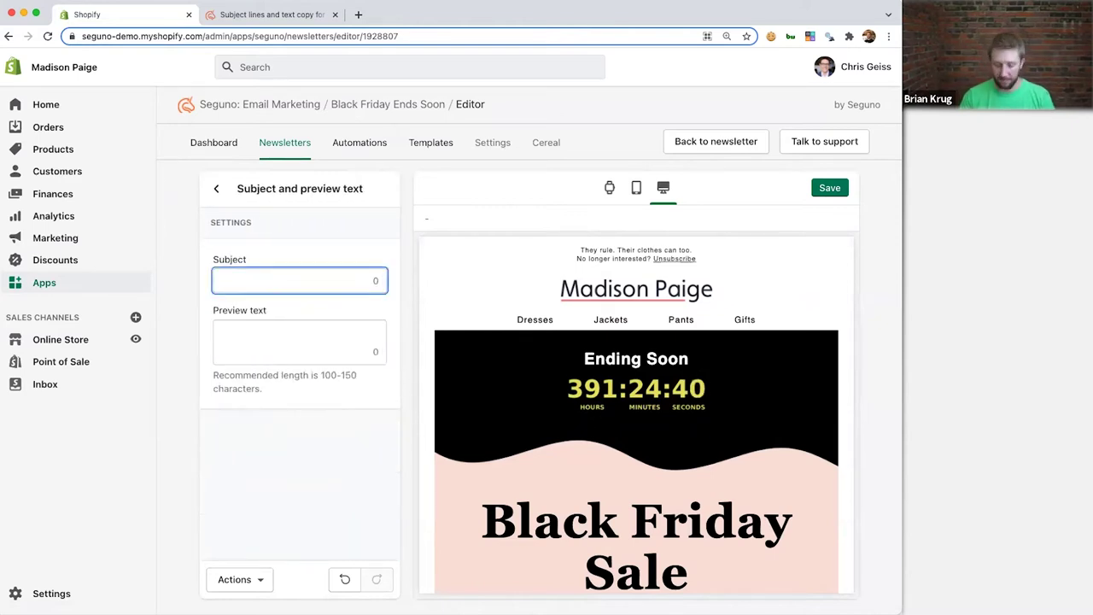
pyautogui.write("It's ")
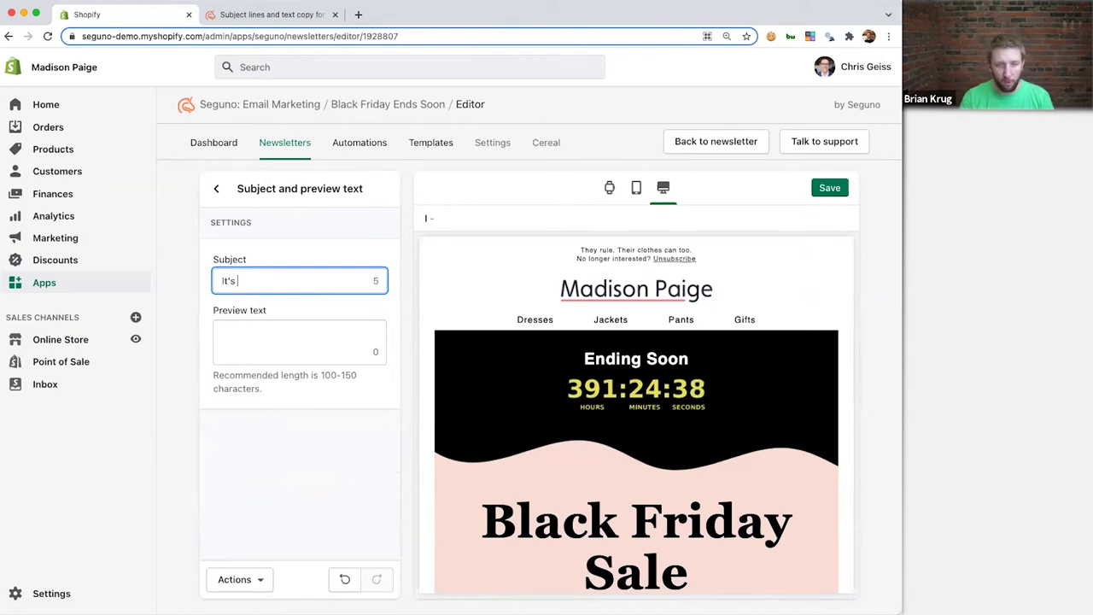
pyautogui.write('the final countdown!')
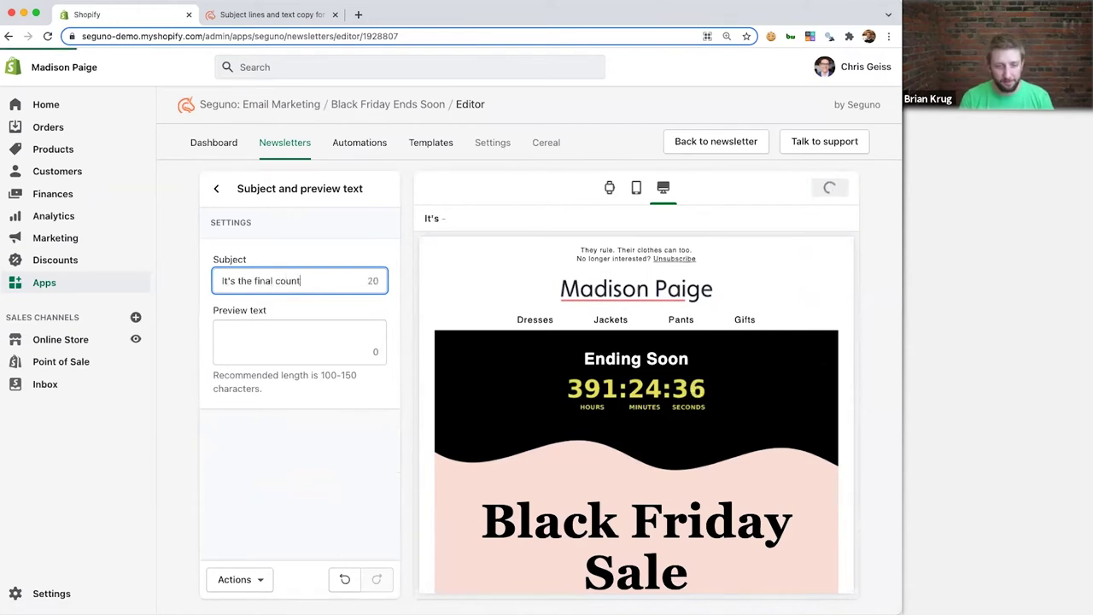
# - Set the newsletter's preview text to "Black Friday Sale Ends Soon! Only a few hours left for our biggest sale of the year!"
pyautogui.click(256, 335)
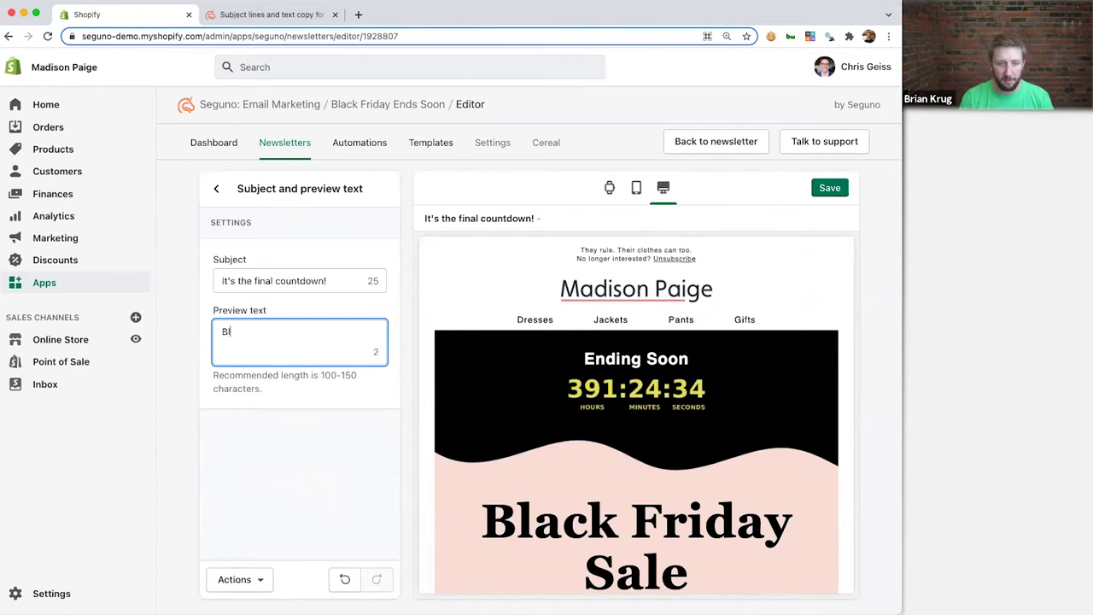
pyautogui.write('Black S')
pyautogui.press('BackSpace')
pyautogui.write('Frid')
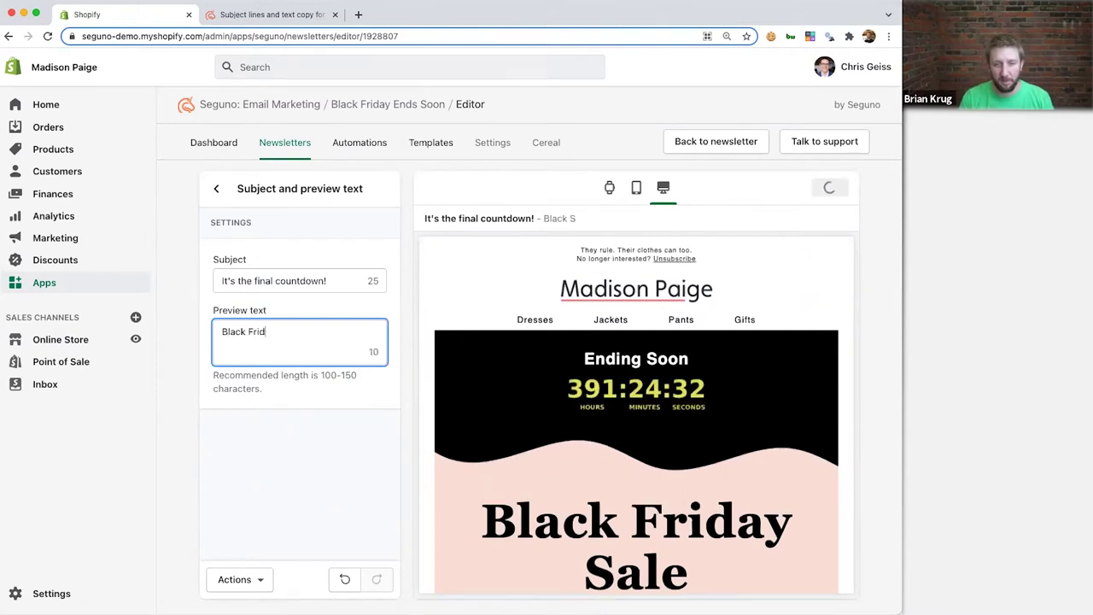
pyautogui.write('ay Sale Ends Soon! Only a')
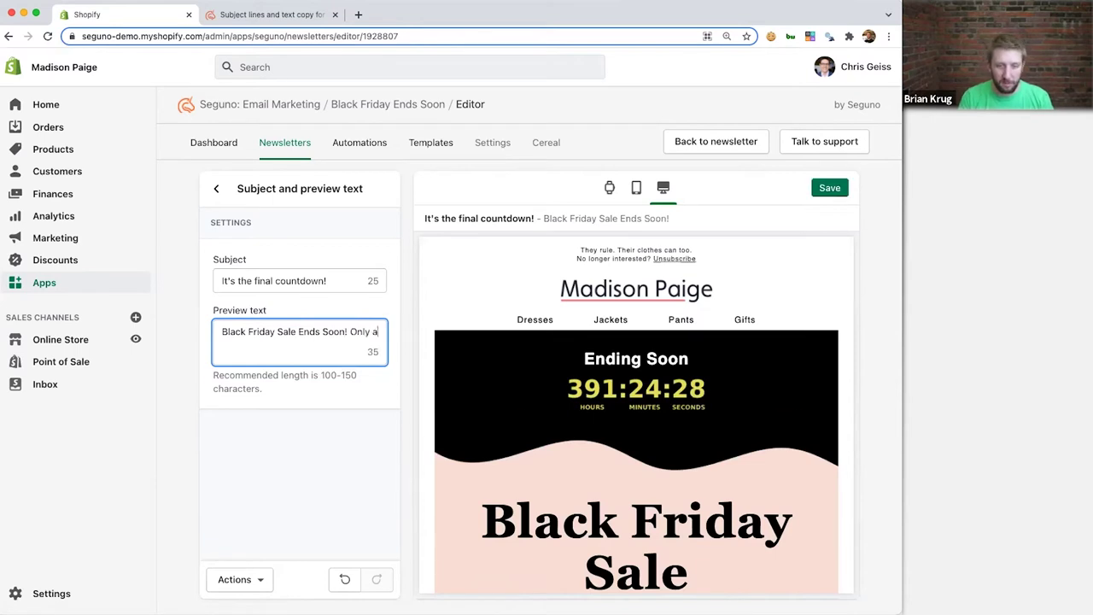
pyautogui.write(' few hours left to')
pyautogui.press('BackSpace')
pyautogui.press('BackSpace')
pyautogui.write('for our biggest sa')
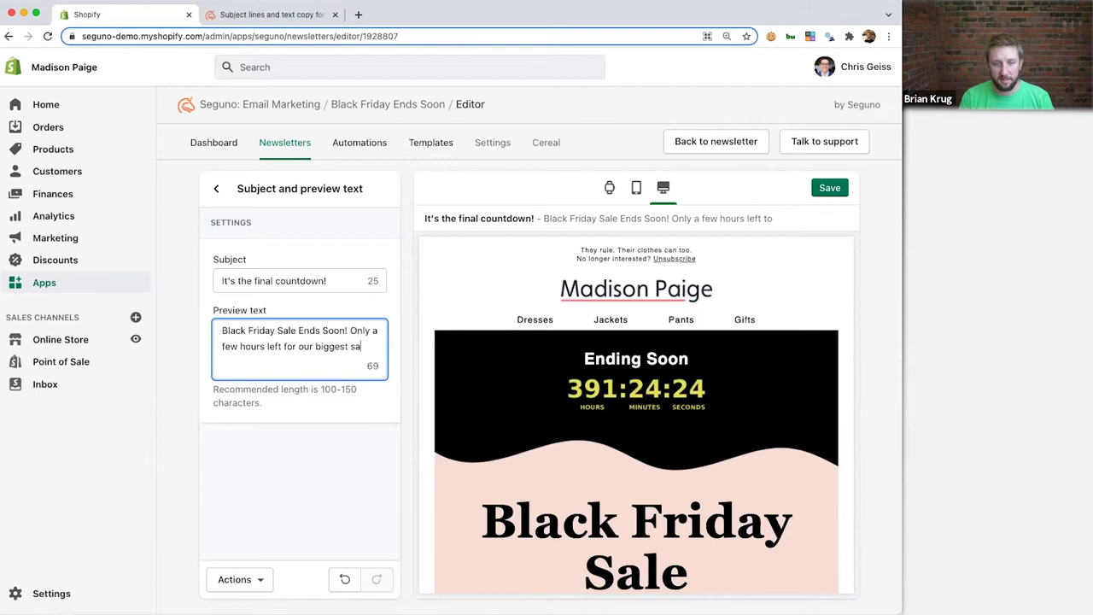
pyautogui.write('le of the year!')
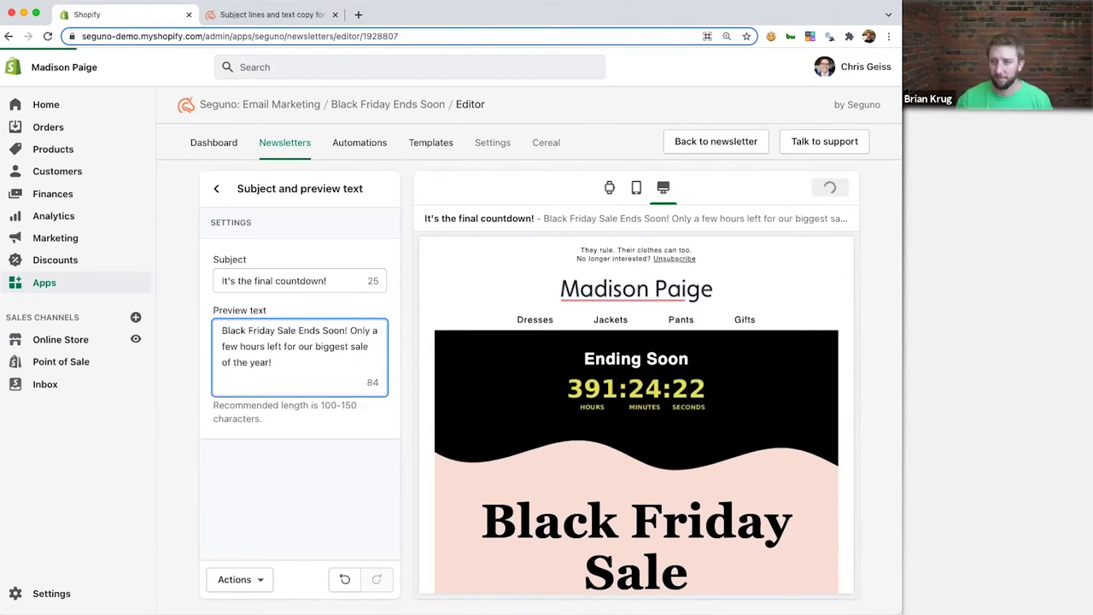
pyautogui.scroll(-5, 679, 410)
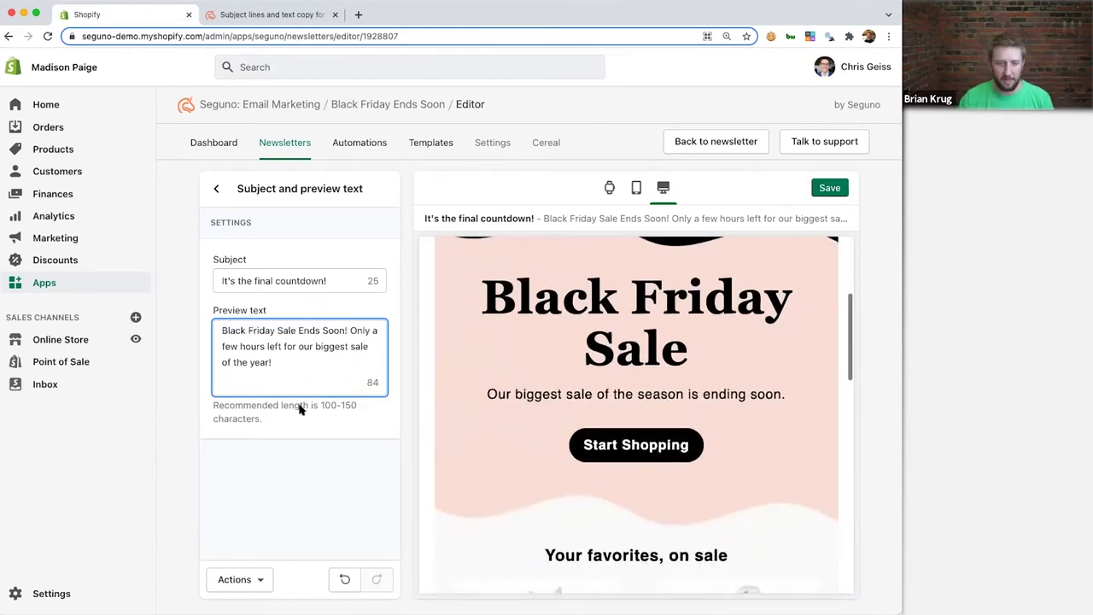
# - Save the Black Friday Ends Soon newsletter and return to the Black Friday 2021 campaign overview
pyautogui.click(219, 189)
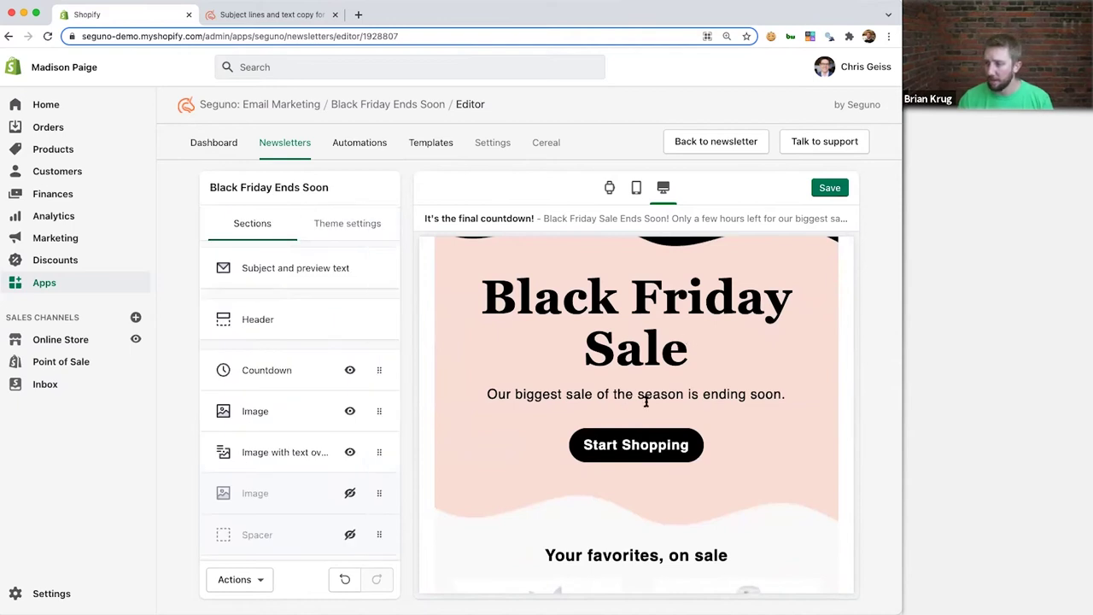
pyautogui.click(826, 193)
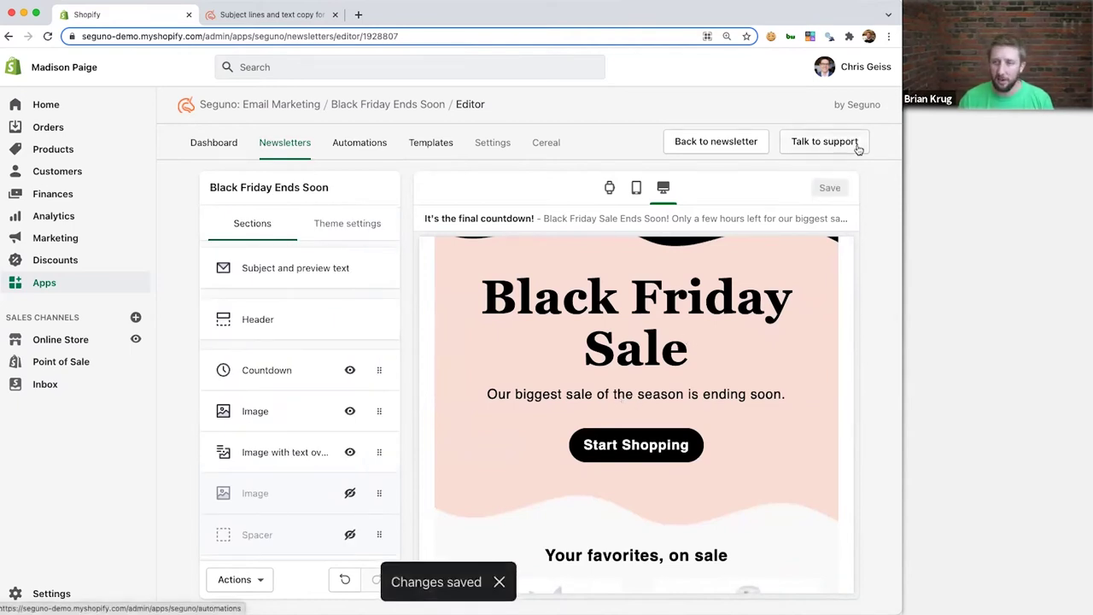
pyautogui.click(756, 145)
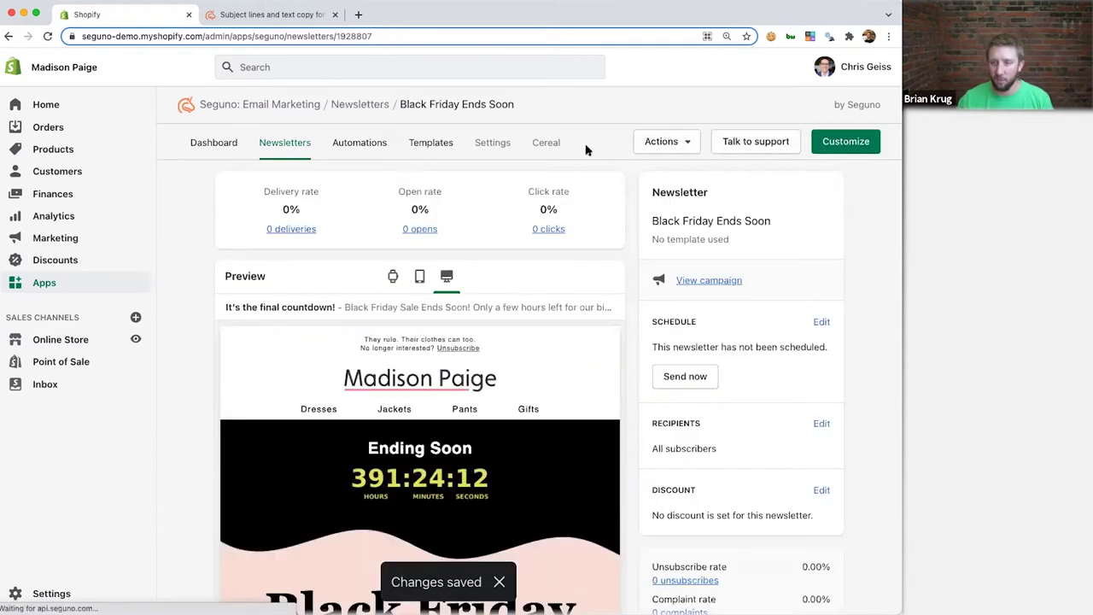
pyautogui.scroll(-2, 495, 381)
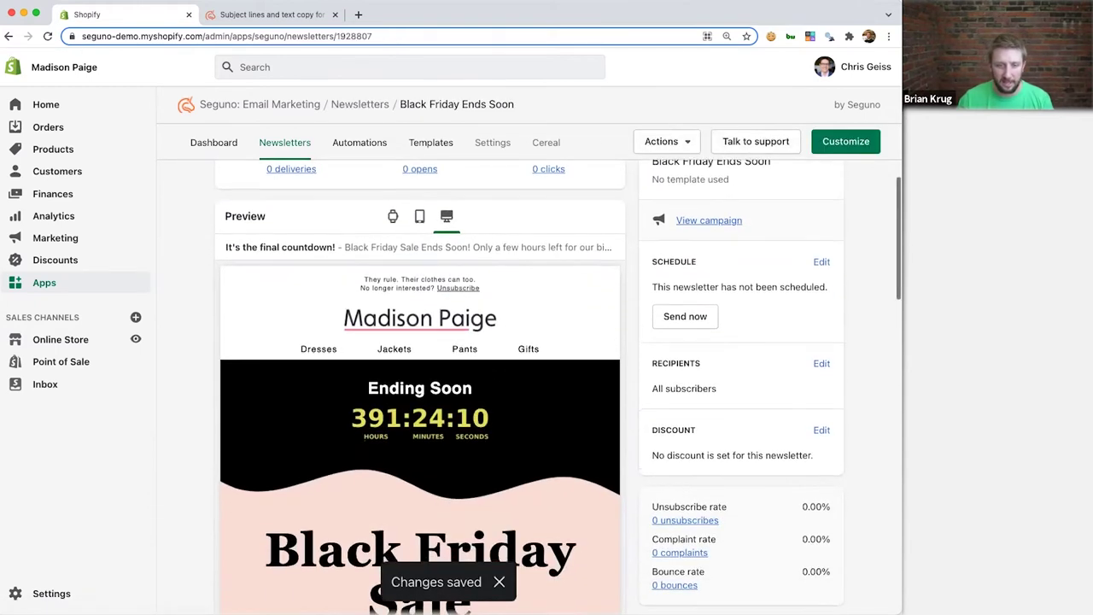
pyautogui.scroll(-1, 617, 230)
pyautogui.scroll(1, 617, 230)
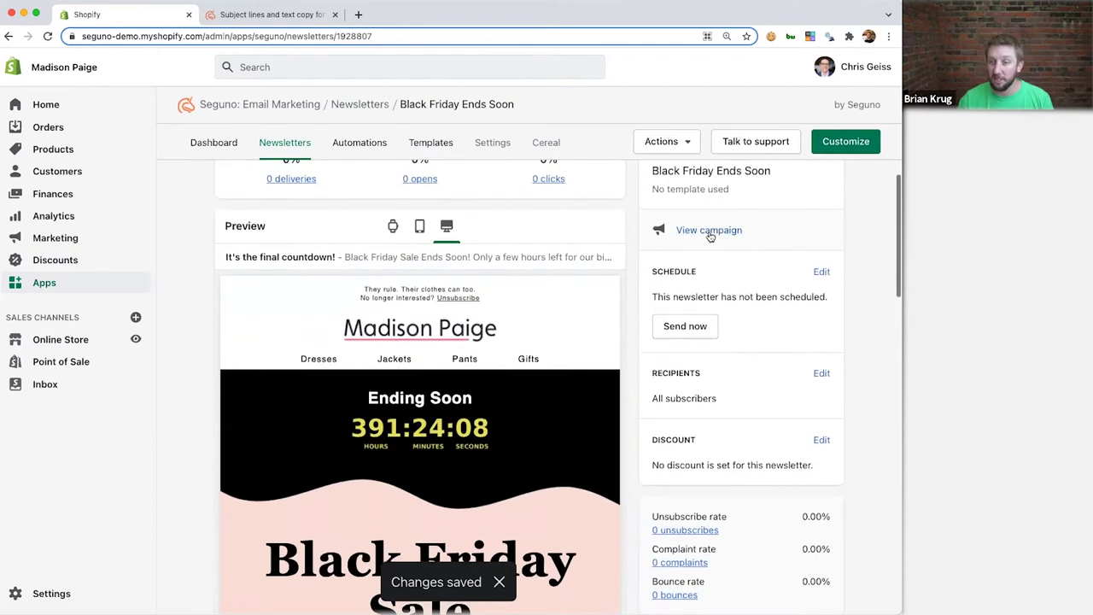
pyautogui.click(711, 229)
# - Open the Black Friday Last Chance newsletter from the campaign and start customizing it in the editor
pyautogui.scroll(-5, 601, 355)
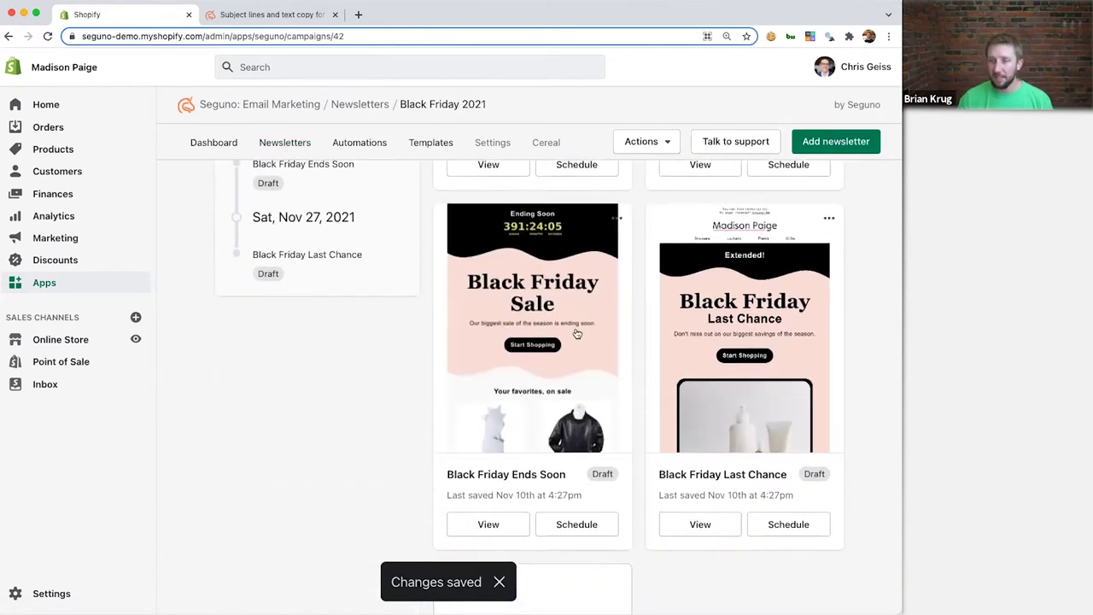
pyautogui.scroll(2, 218, 316)
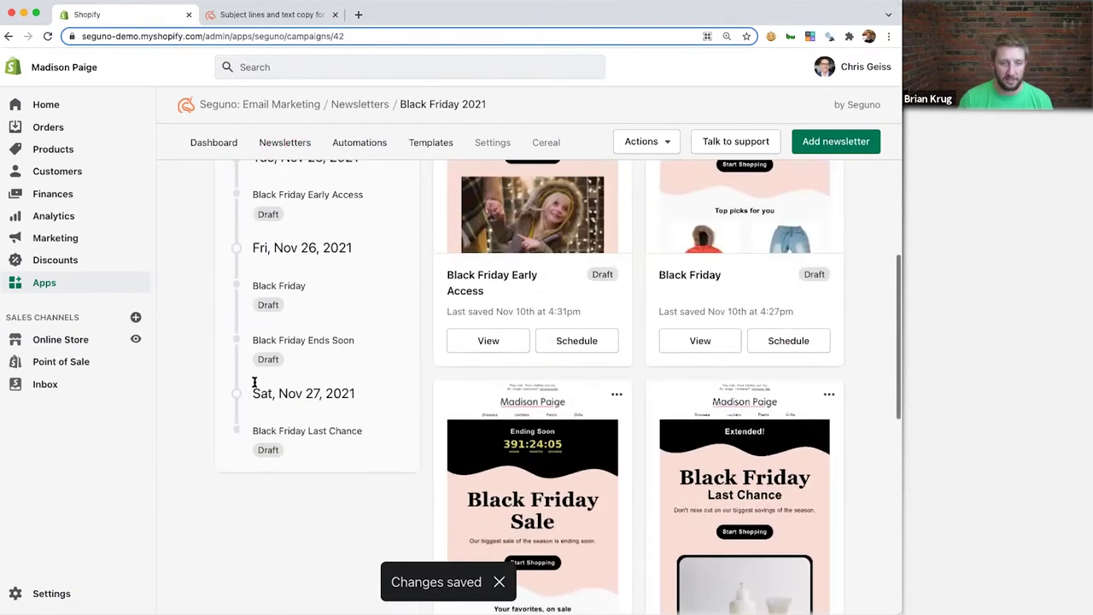
pyautogui.scroll(1, 381, 407)
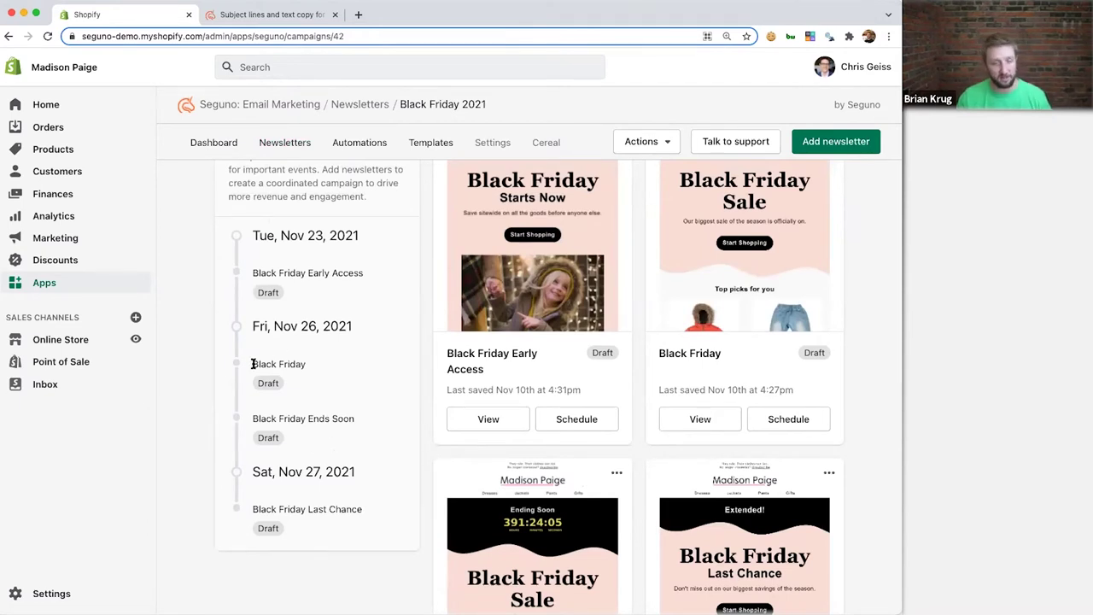
pyautogui.scroll(-2, 275, 420)
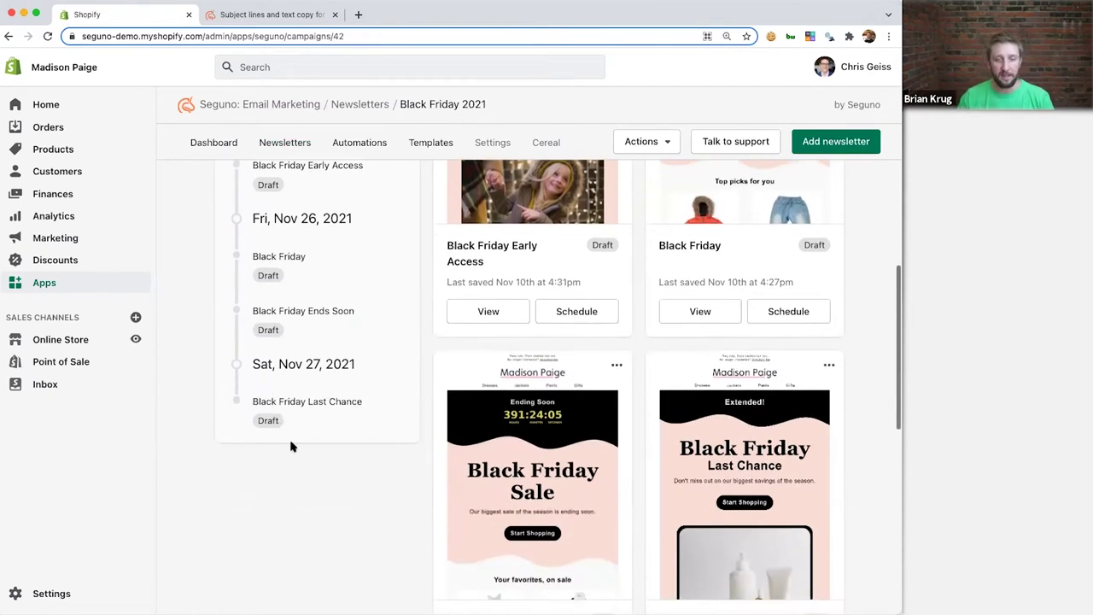
pyautogui.scroll(-3, 299, 401)
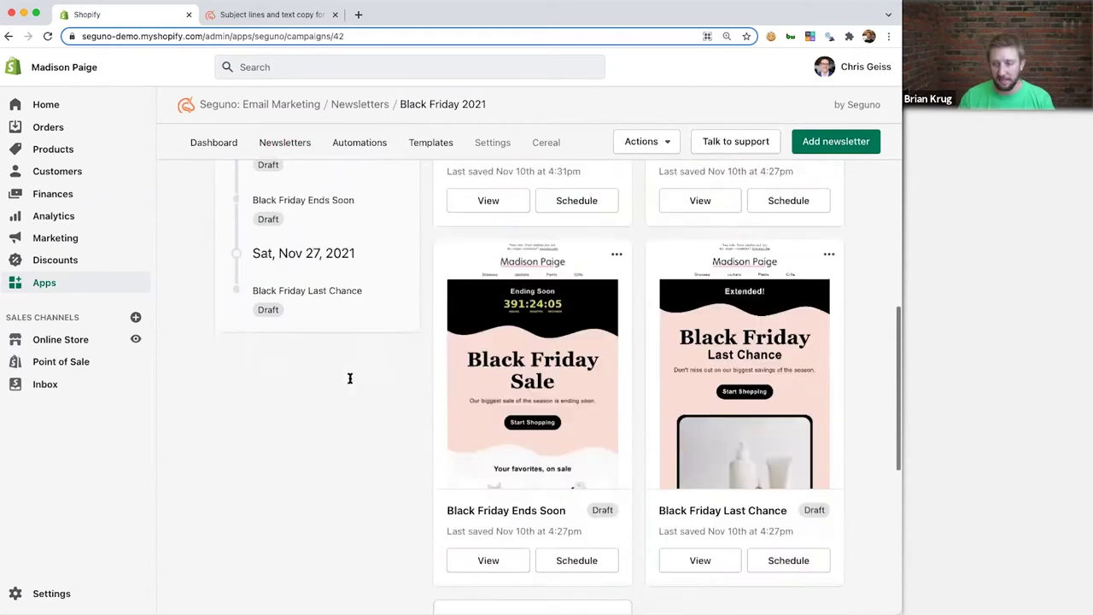
pyautogui.click(725, 504)
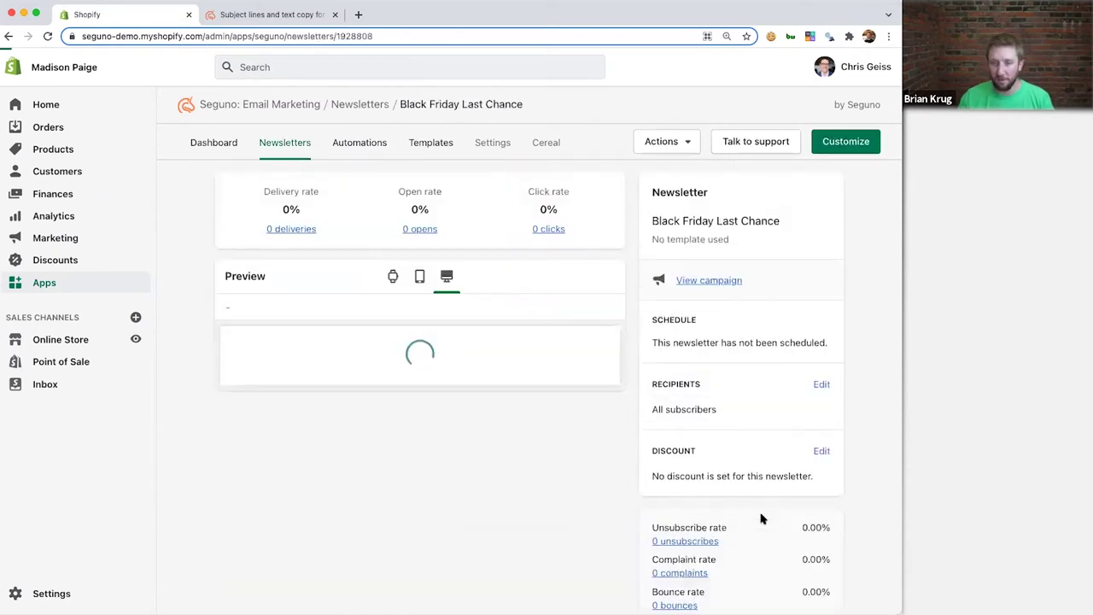
pyautogui.click(822, 144)
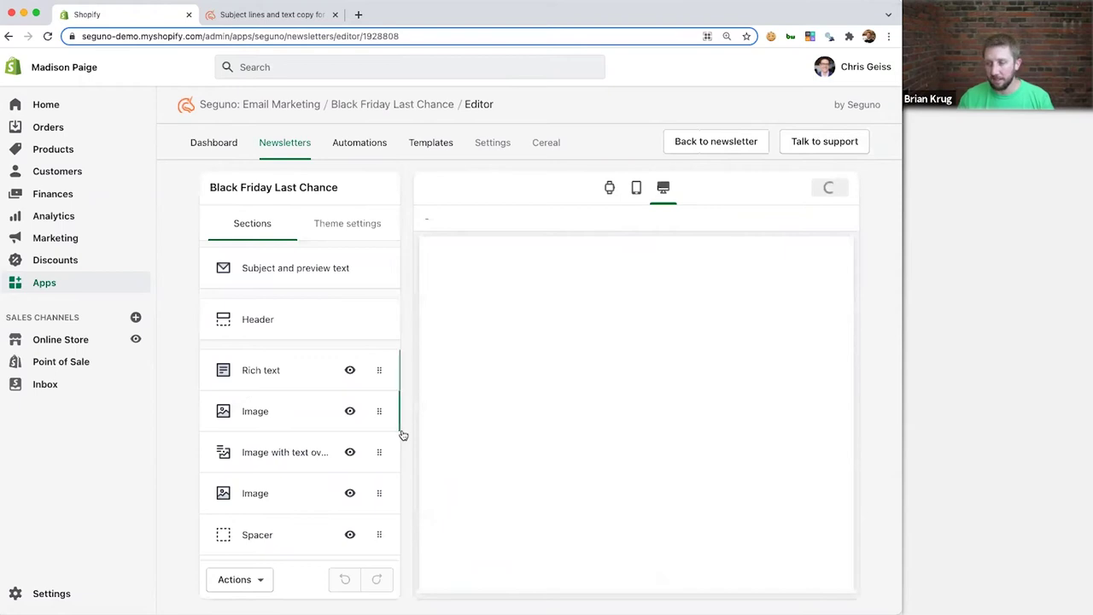
# - Replace the skincare bottle image in the Last Chance newsletter with the library photo of the girl holding a hot drink
pyautogui.scroll(-5, 472, 349)
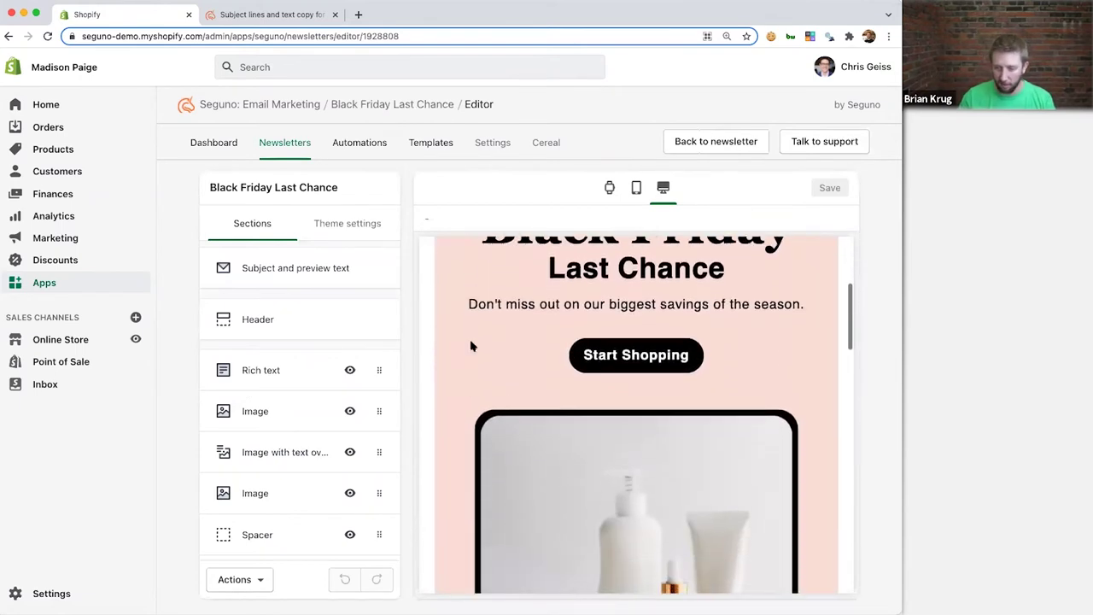
pyautogui.scroll(-1, 252, 447)
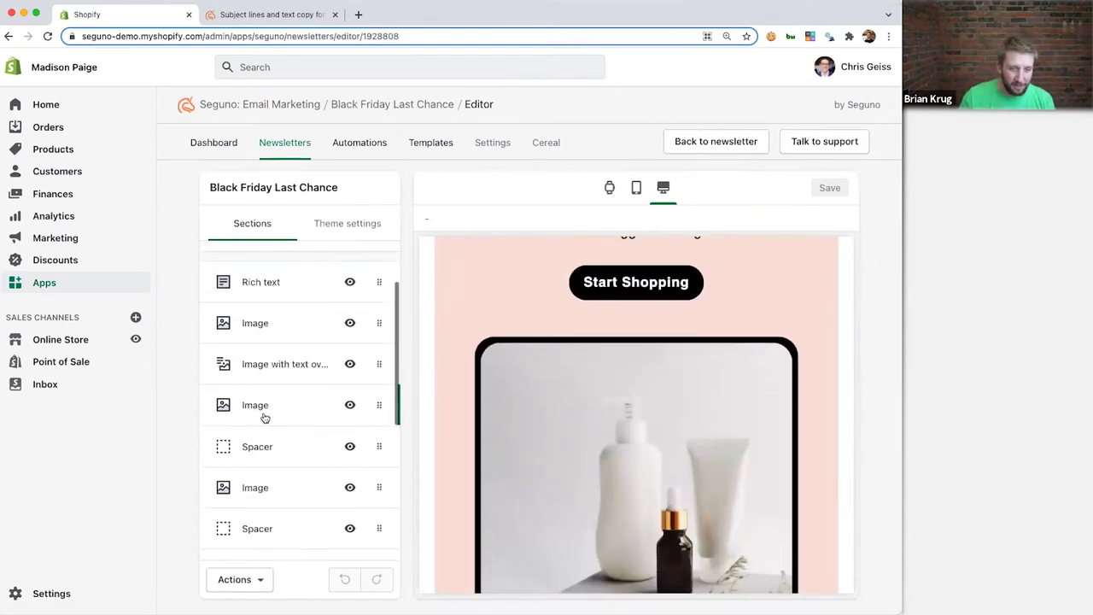
pyautogui.click(256, 410)
pyautogui.click(244, 461)
pyautogui.click(251, 391)
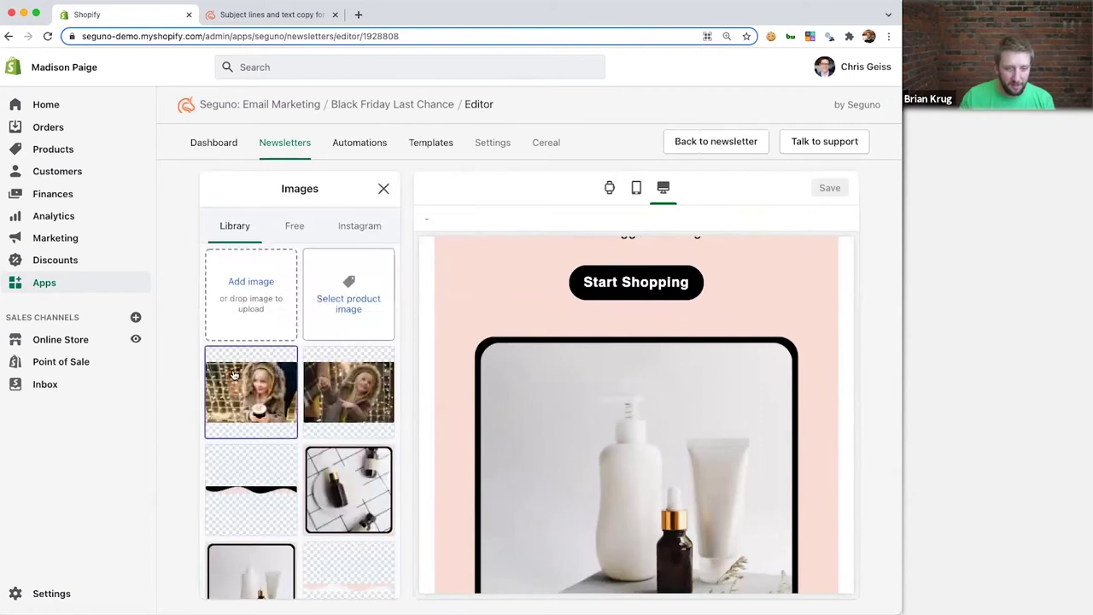
pyautogui.click(369, 581)
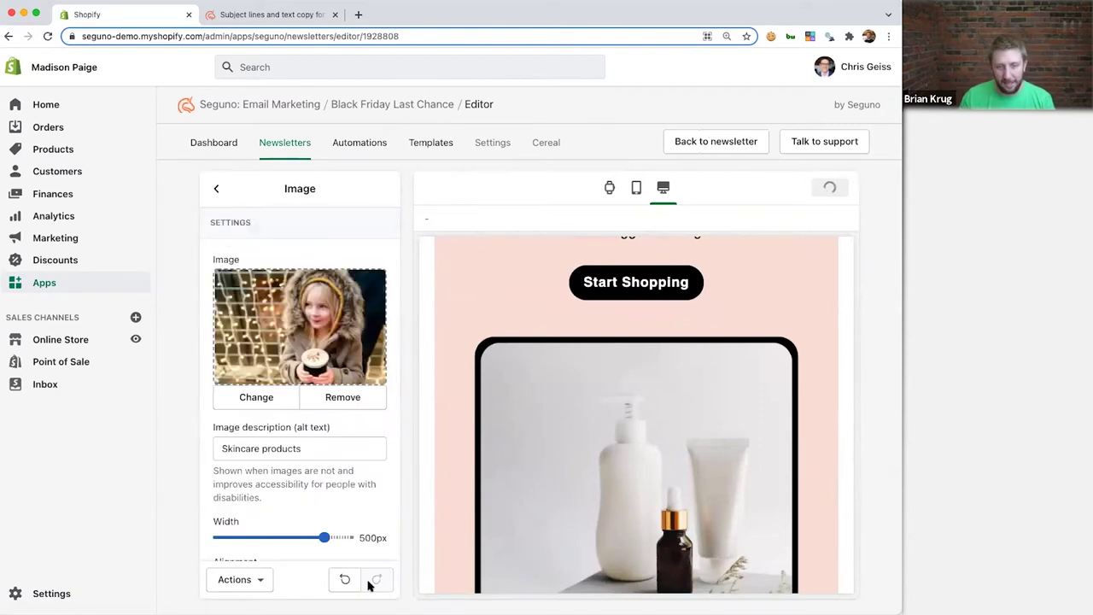
# - Set the new image's alt text to "Little girl drinking hot chocolate in a fur lined coat" and return to the section list
pyautogui.tripleClick(278, 449)
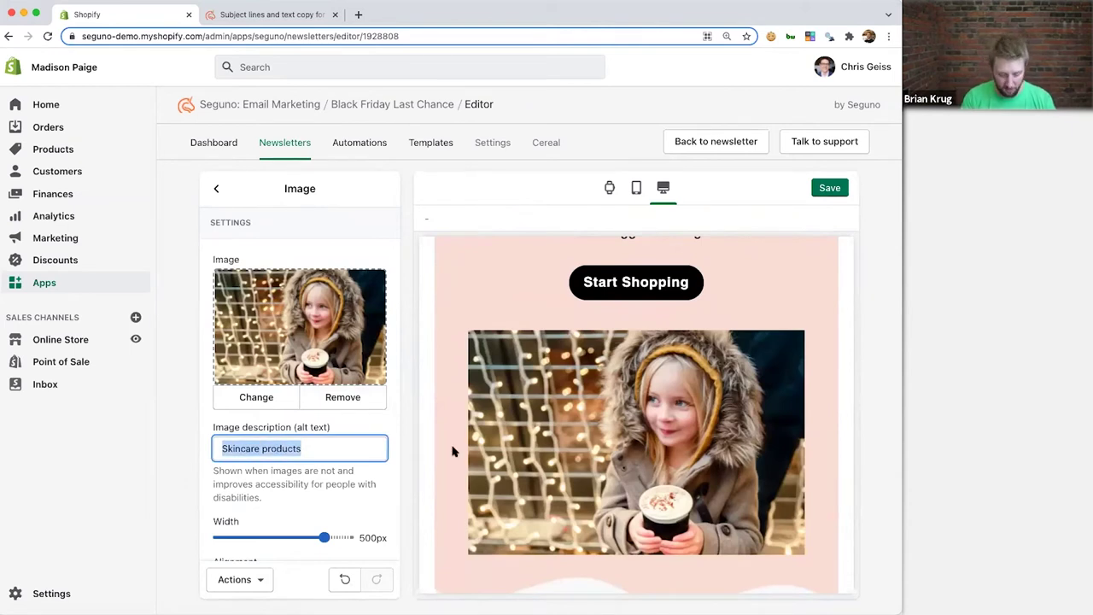
pyautogui.write('Little girl d')
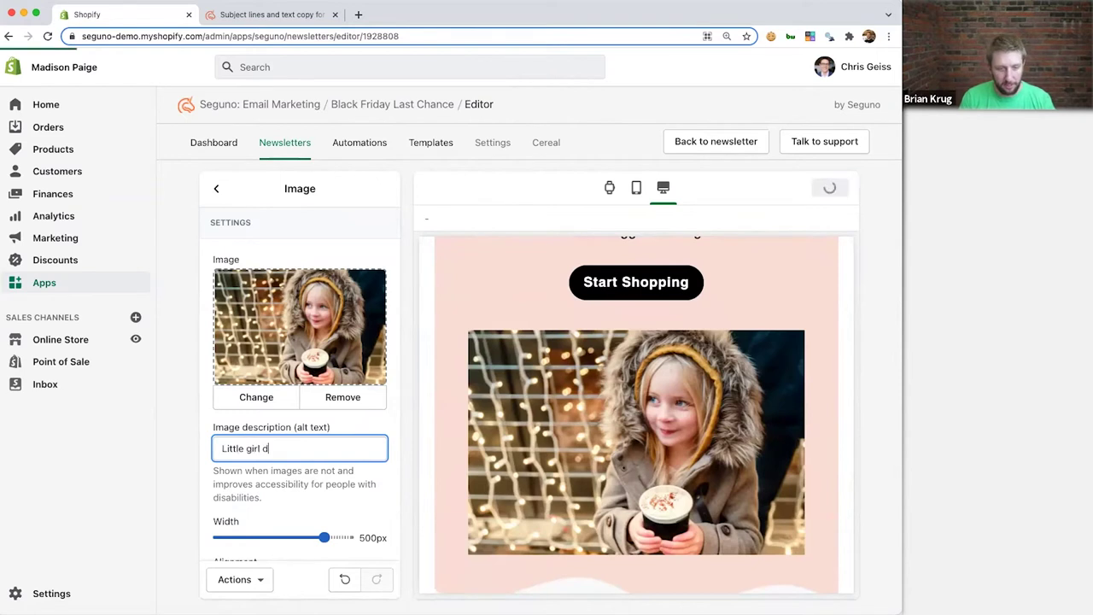
pyautogui.write('rinking hot ')
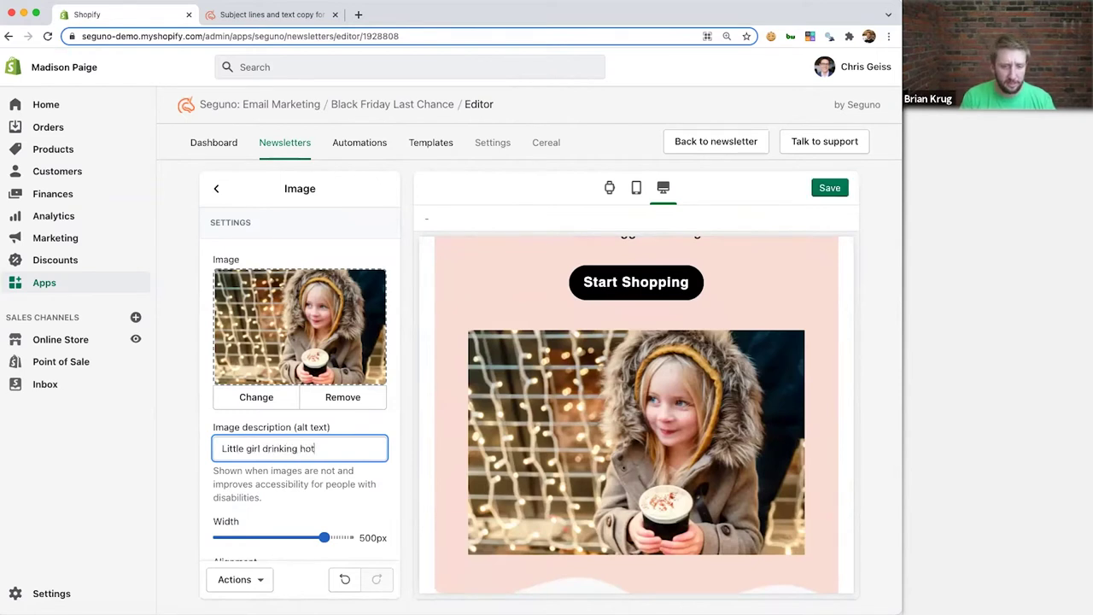
pyautogui.write('chocolate in a f')
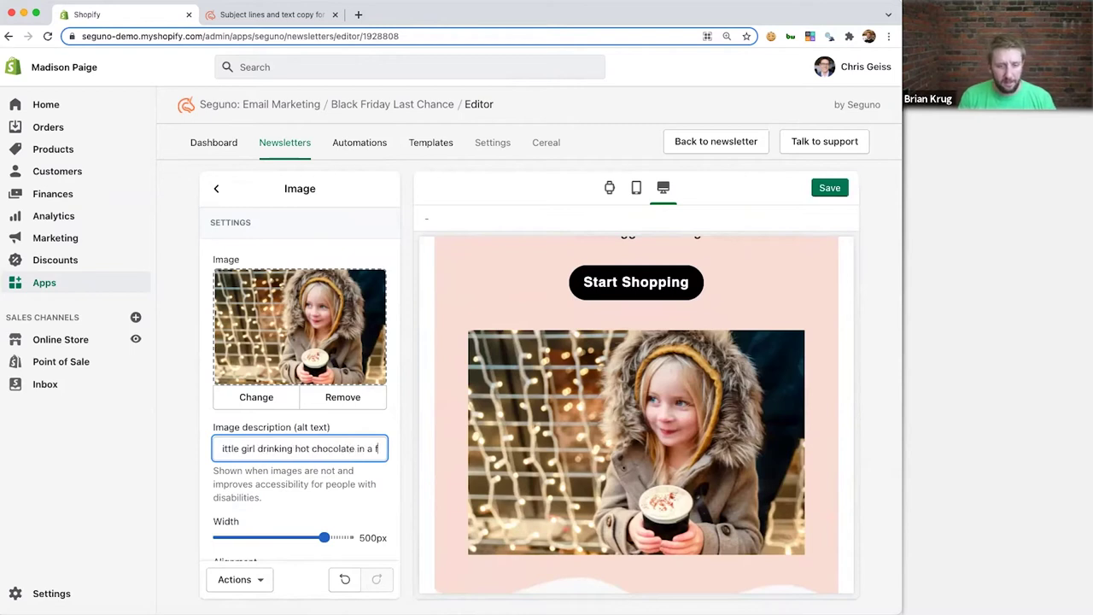
pyautogui.write('ur lined')
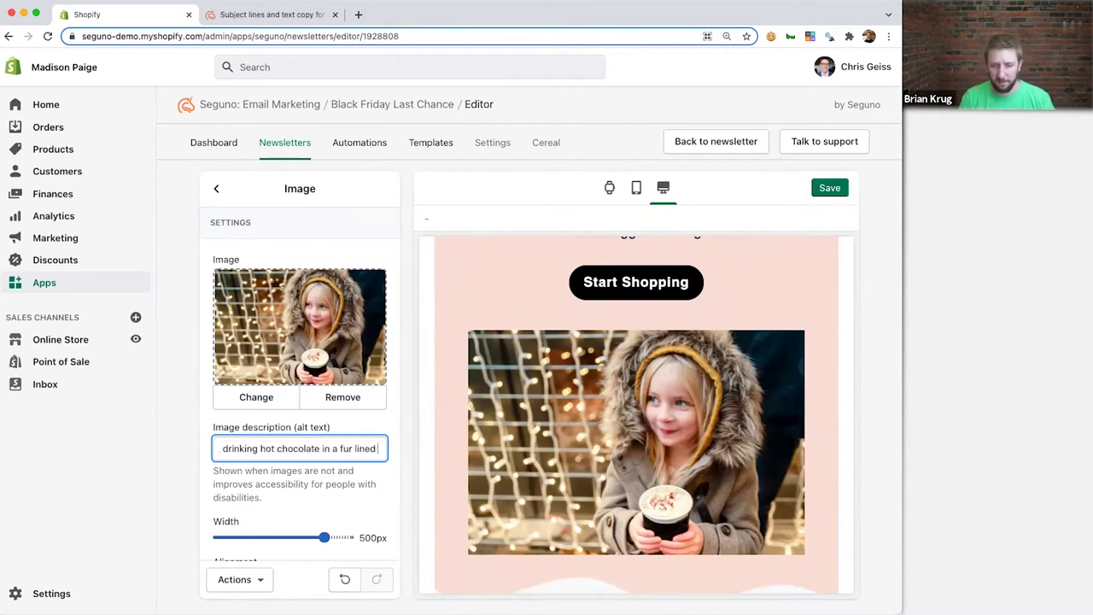
pyautogui.write(' coat')
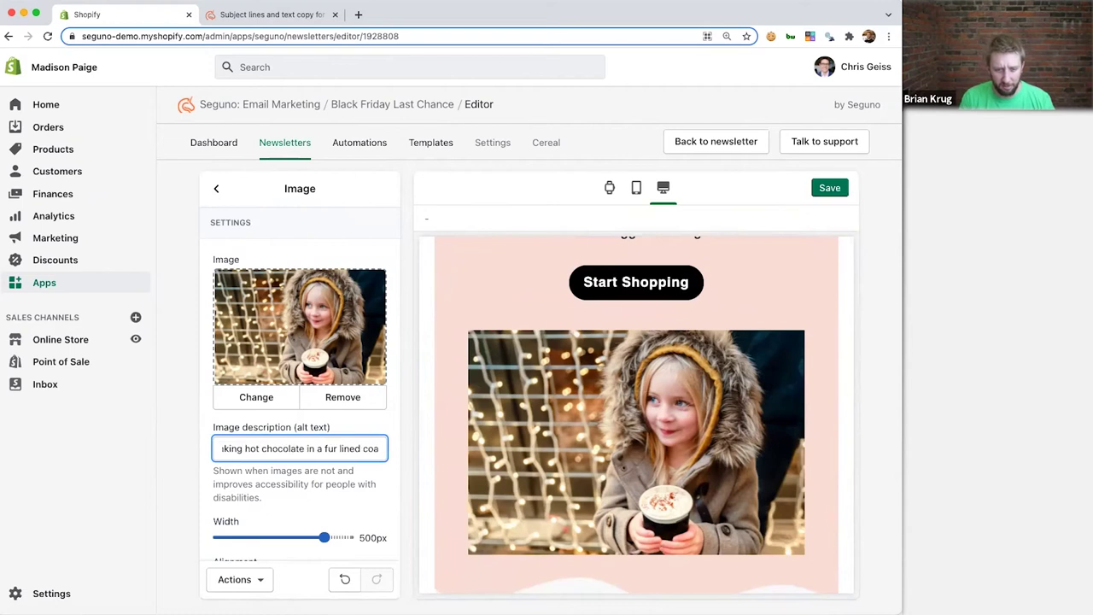
pyautogui.click(216, 188)
# - Change the collection of the "Top picks for you" featured collection section to Gifts Holiday 2021 and check the newsletter preview
pyautogui.scroll(-5, 575, 417)
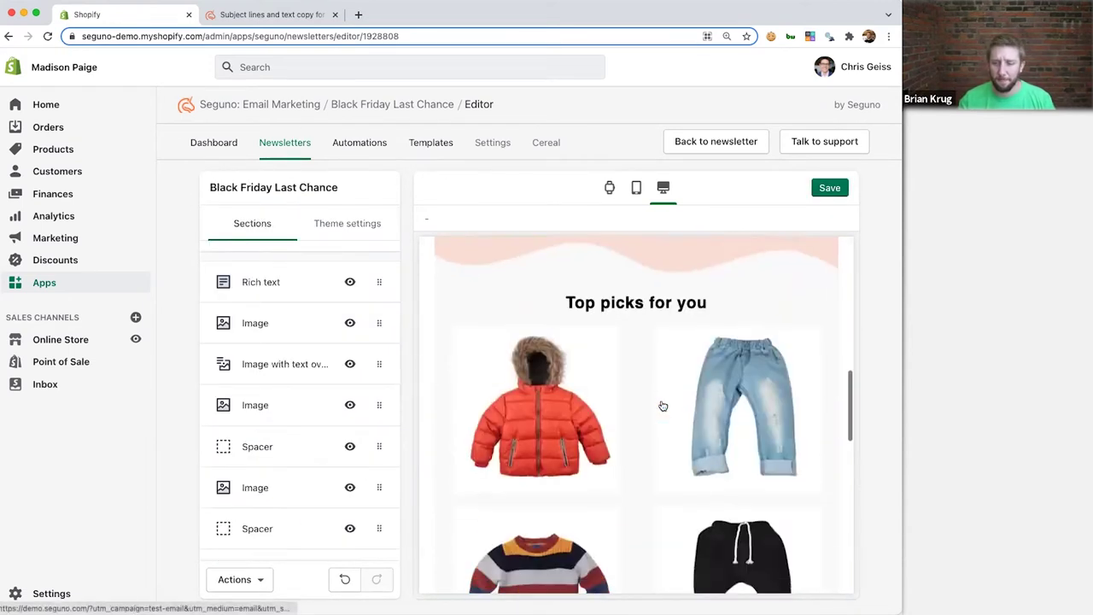
pyautogui.scroll(-5, 288, 456)
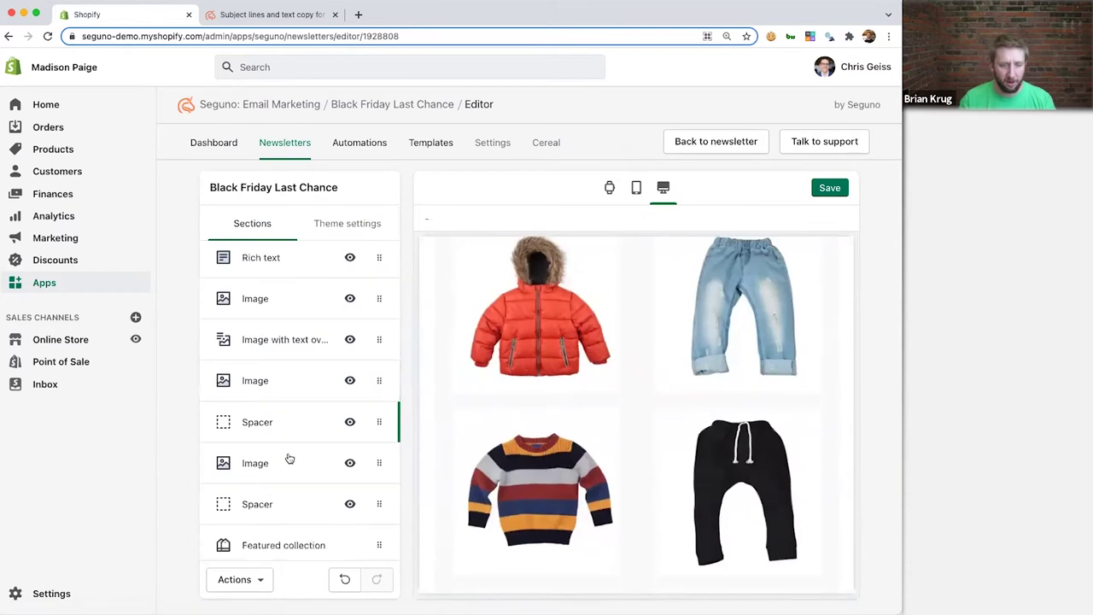
pyautogui.click(286, 346)
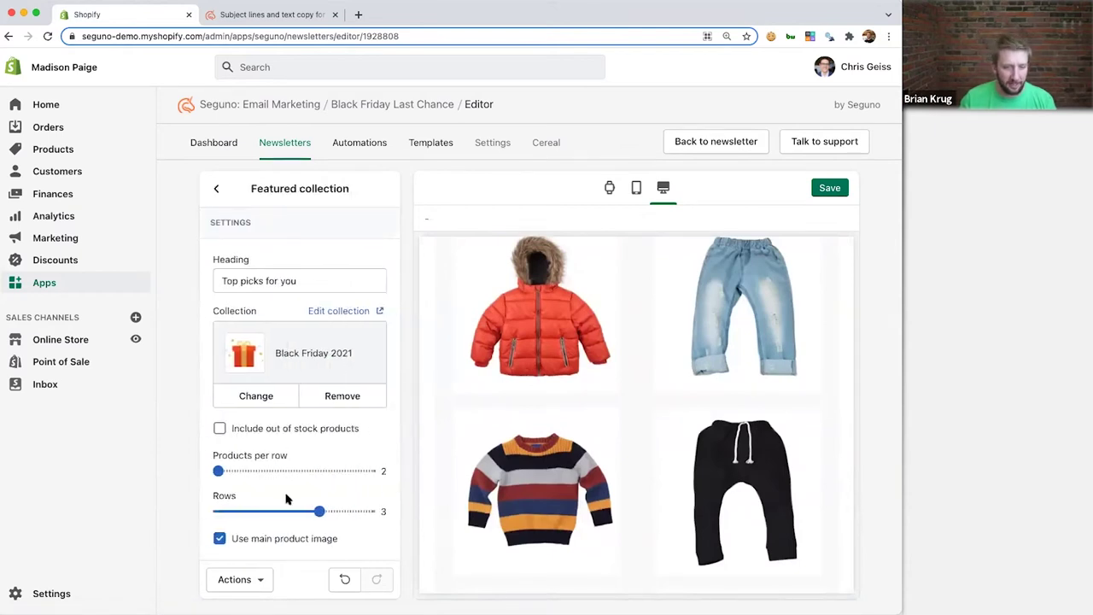
pyautogui.click(256, 395)
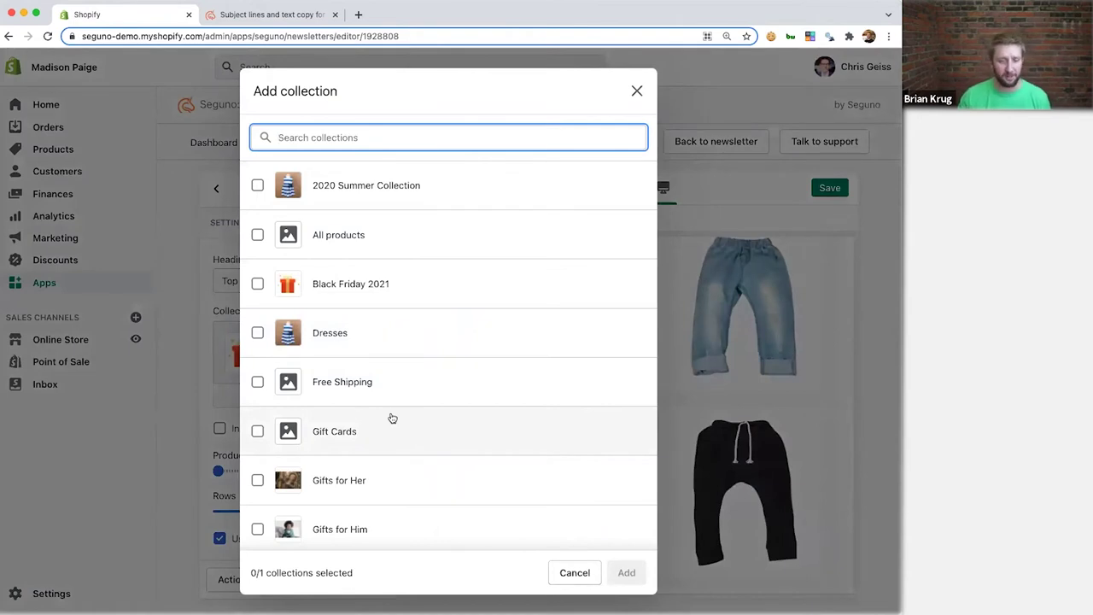
pyautogui.scroll(-3, 392, 417)
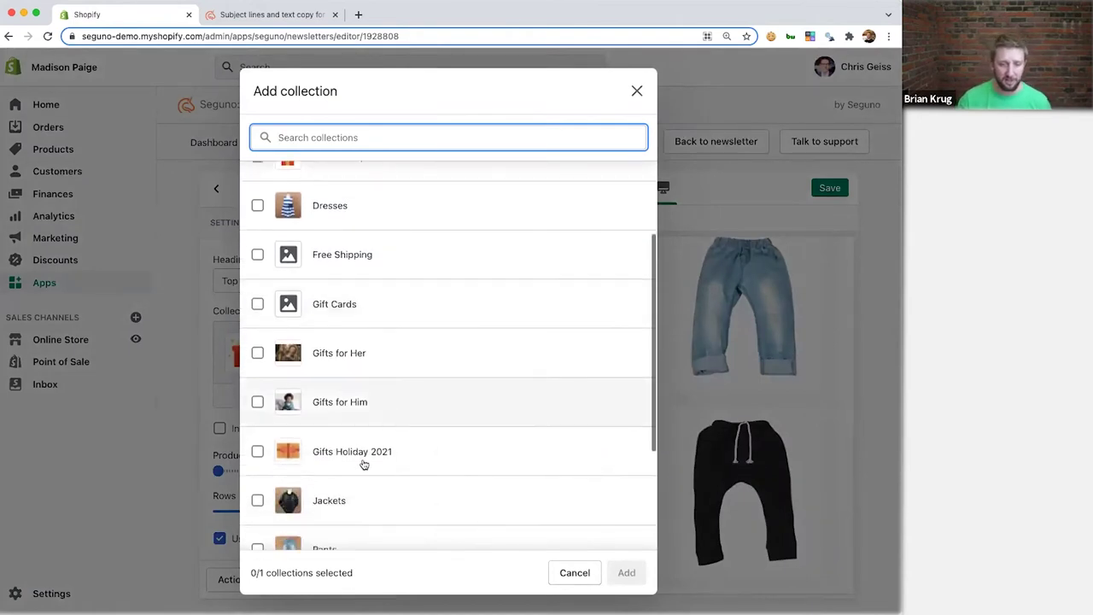
pyautogui.click(375, 457)
pyautogui.click(615, 574)
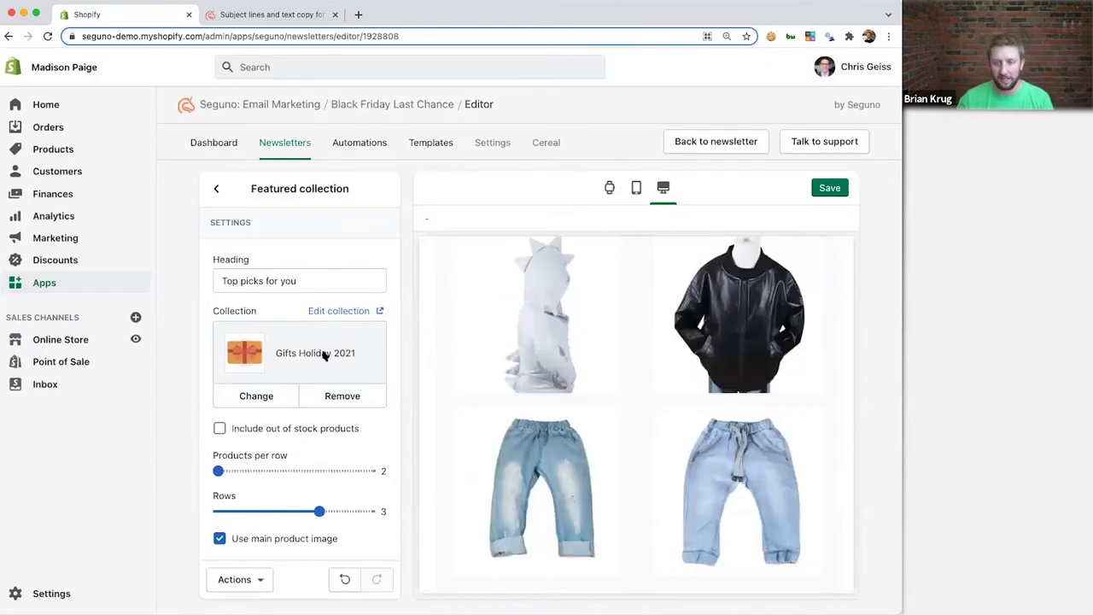
pyautogui.scroll(-3, 668, 474)
pyautogui.scroll(15, 667, 476)
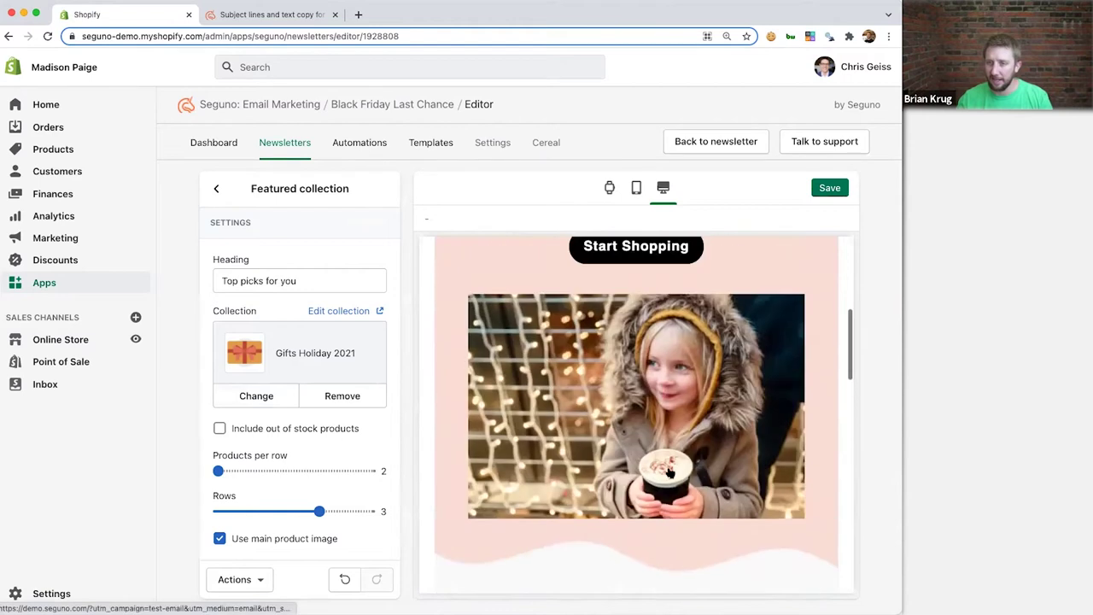
# - Leave the featured collection settings and set the Last Chance newsletter's subject to "The party's not over!"
pyautogui.scroll(1, 668, 480)
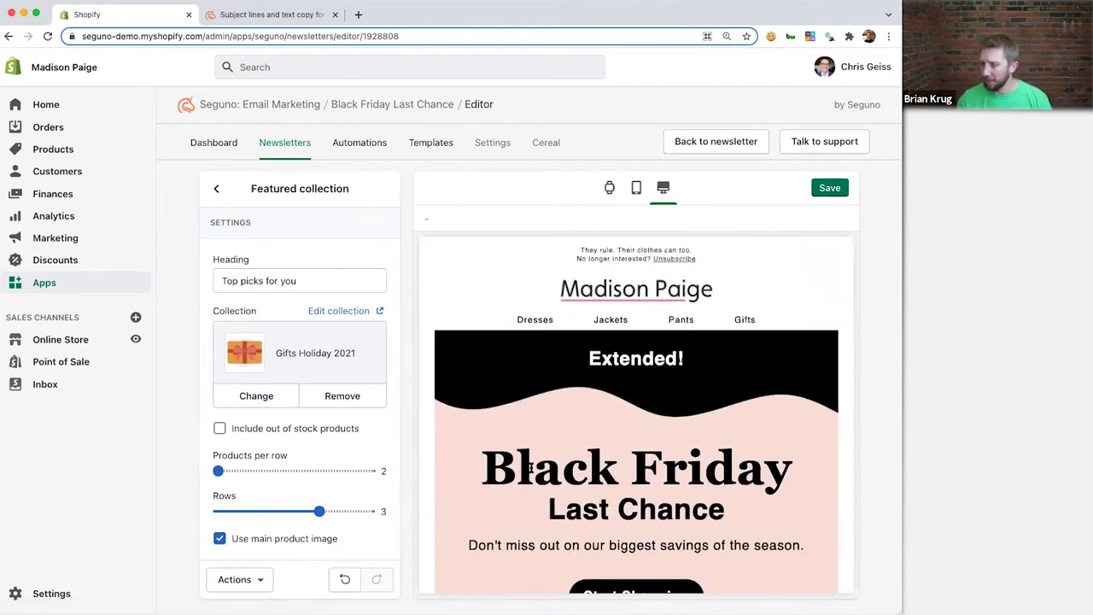
pyautogui.scroll(-2, 636, 419)
pyautogui.scroll(2, 636, 418)
pyautogui.click(218, 191)
pyautogui.scroll(5, 270, 333)
pyautogui.click(268, 272)
pyautogui.click(264, 285)
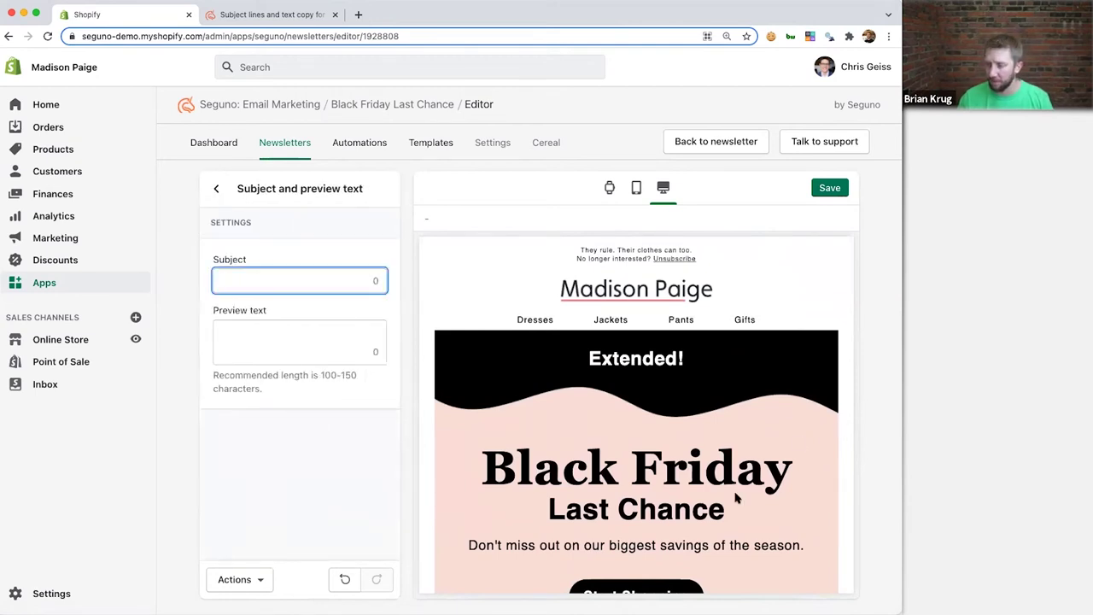
pyautogui.write("The partyu'")
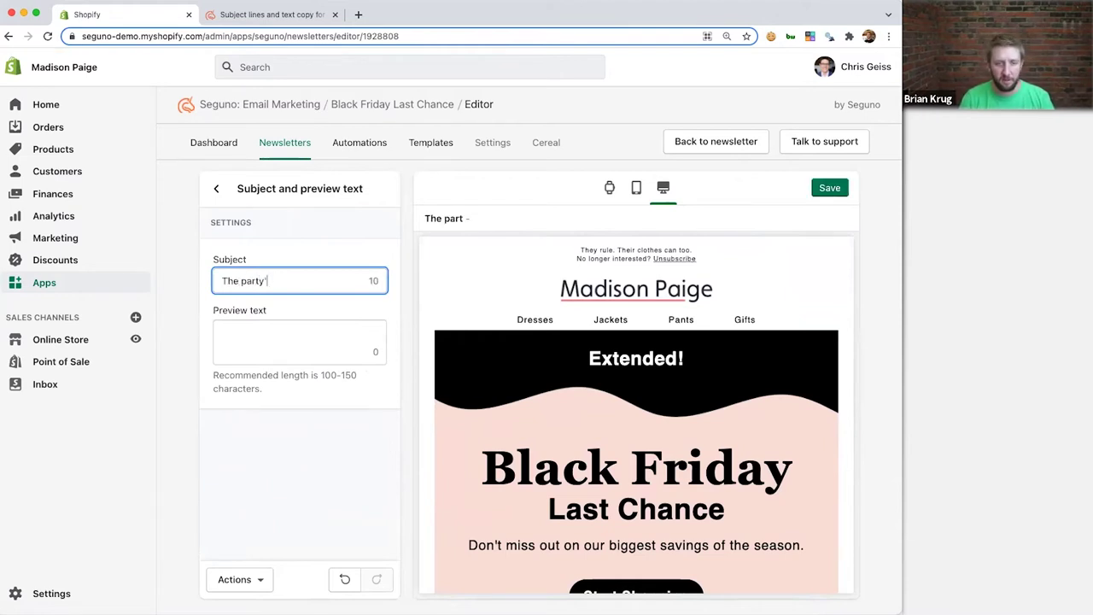
pyautogui.write('s not ober')
pyautogui.press('BackSpace')
pyautogui.press('BackSpace')
pyautogui.press('BackSpace')
pyautogui.write('ver!')
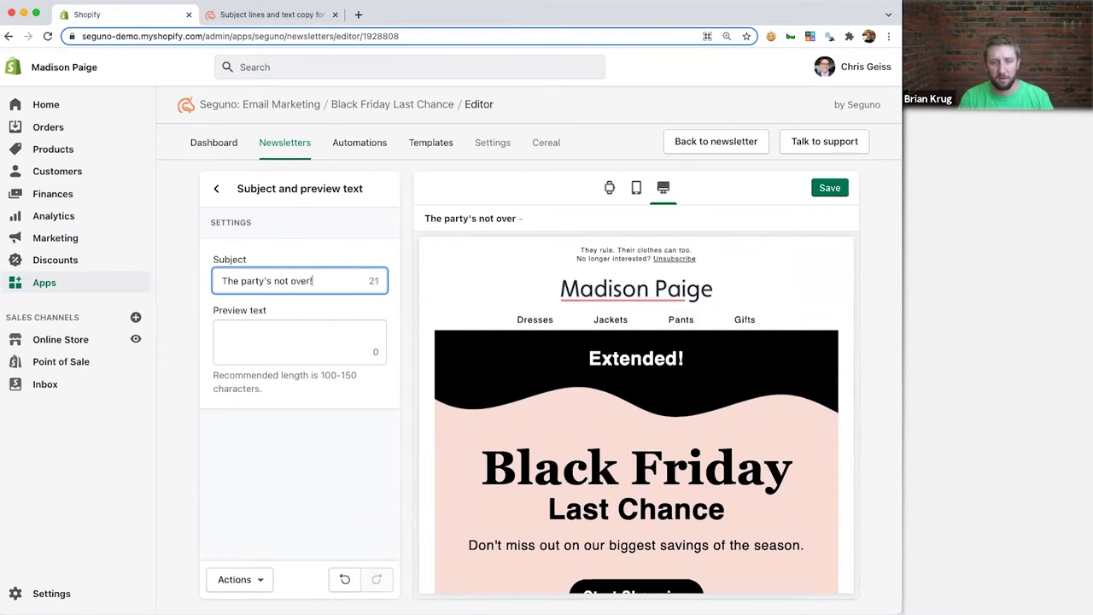
# - Set the preview text to "We didn't want you to miss out so we've extended the biggest sale of the season for small business Saturday"
pyautogui.press('Tab')
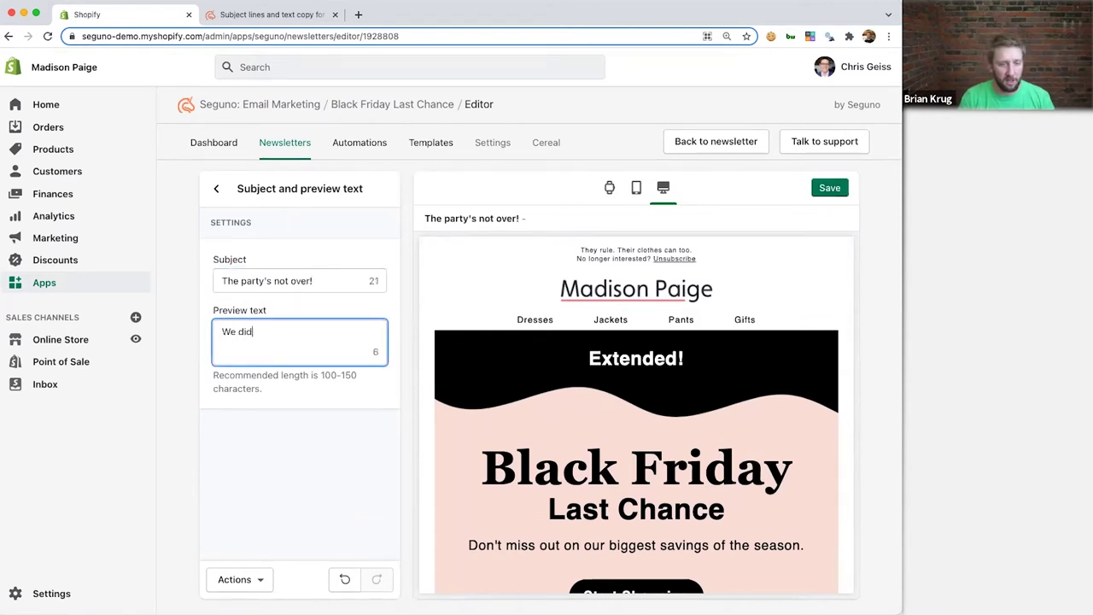
pyautogui.write("We didn't want you to miss out")
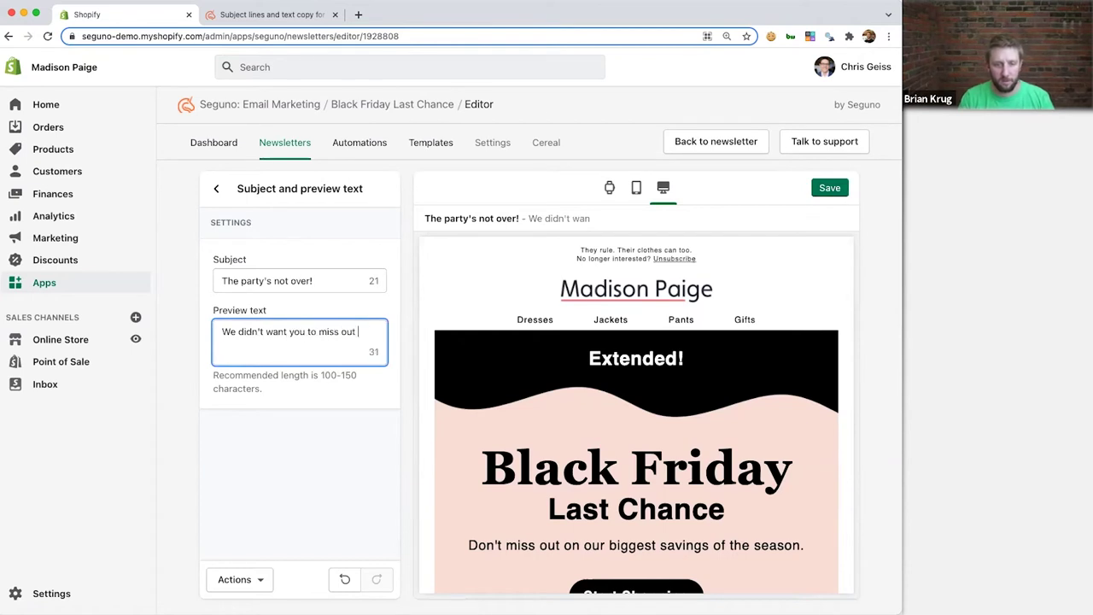
pyautogui.write(" so we've extended t")
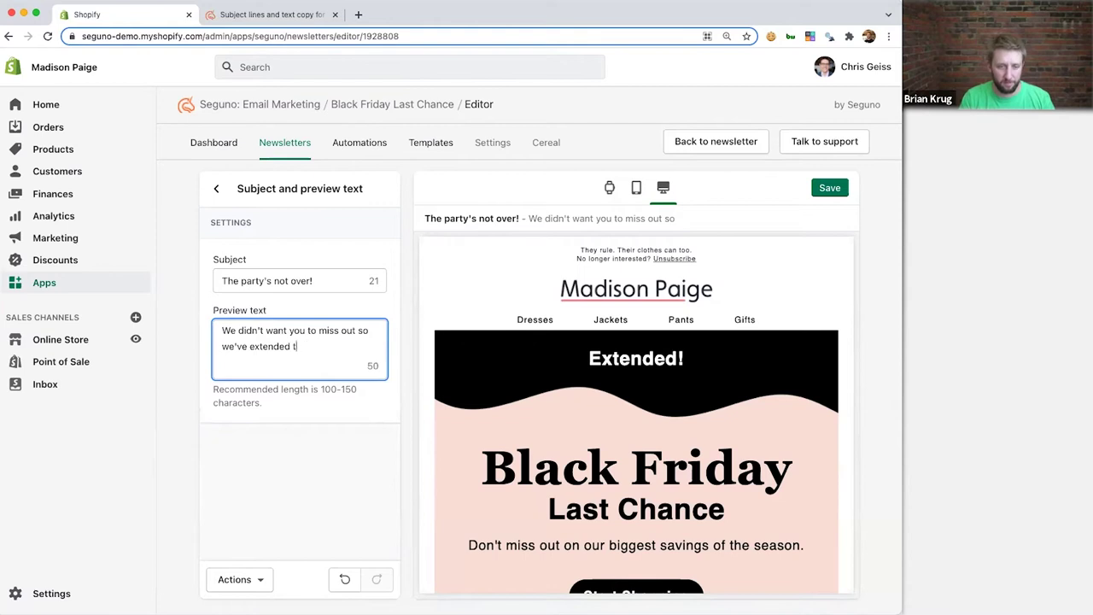
pyautogui.write('he biggest sale of the ')
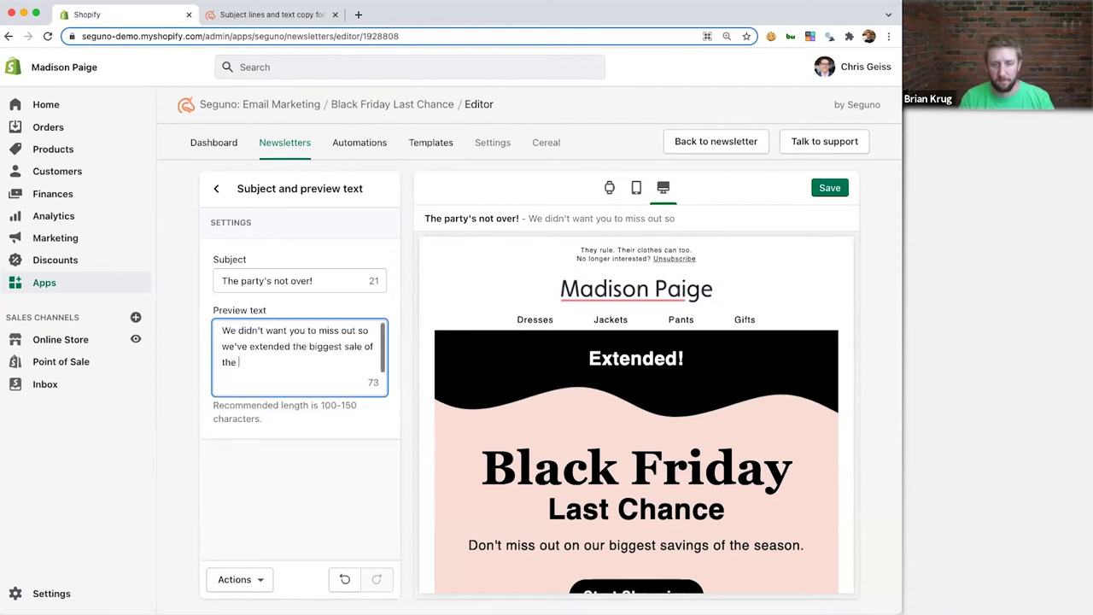
pyautogui.write('season for small business Saturday')
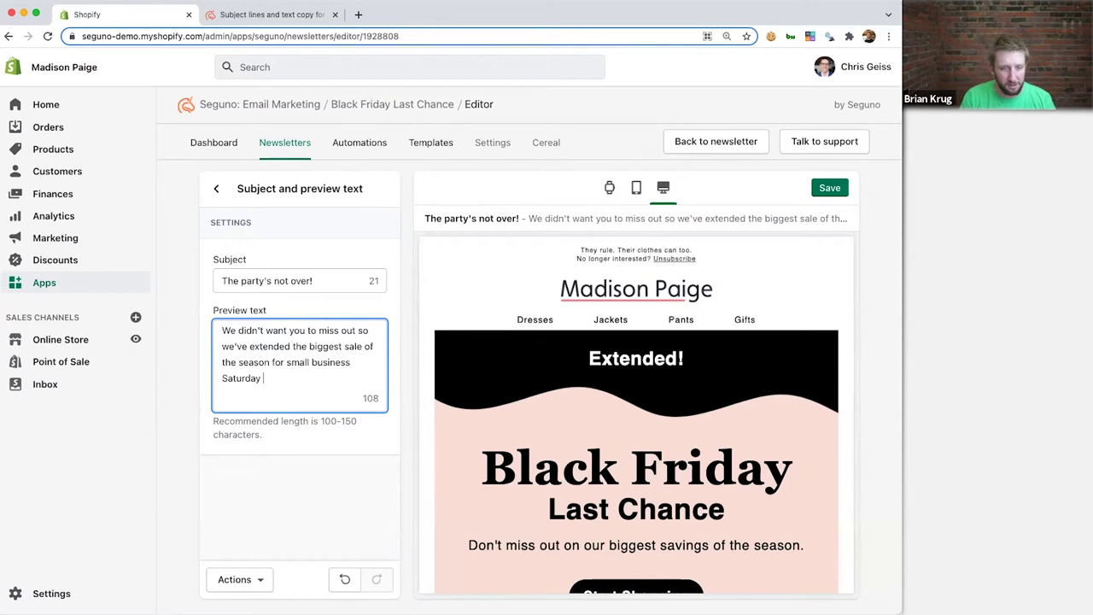
pyautogui.press('BackSpace')
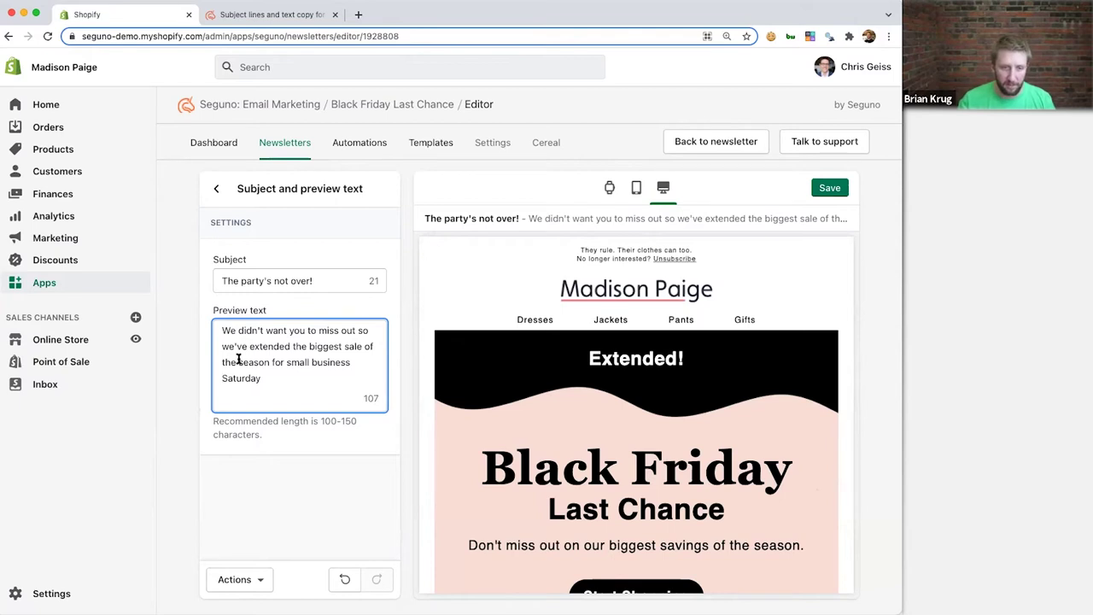
# - Capitalize "Small Business" in the preview text and save the Last Chance newsletter
pyautogui.click(290, 363)
pyautogui.press('BackSpace')
pyautogui.write('S')
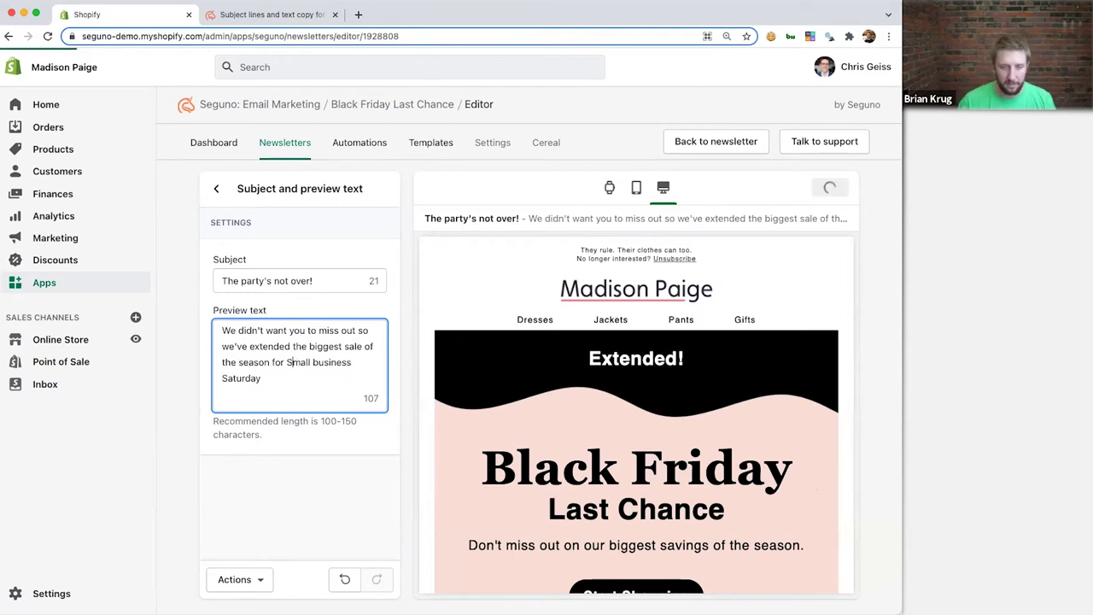
pyautogui.write('B')
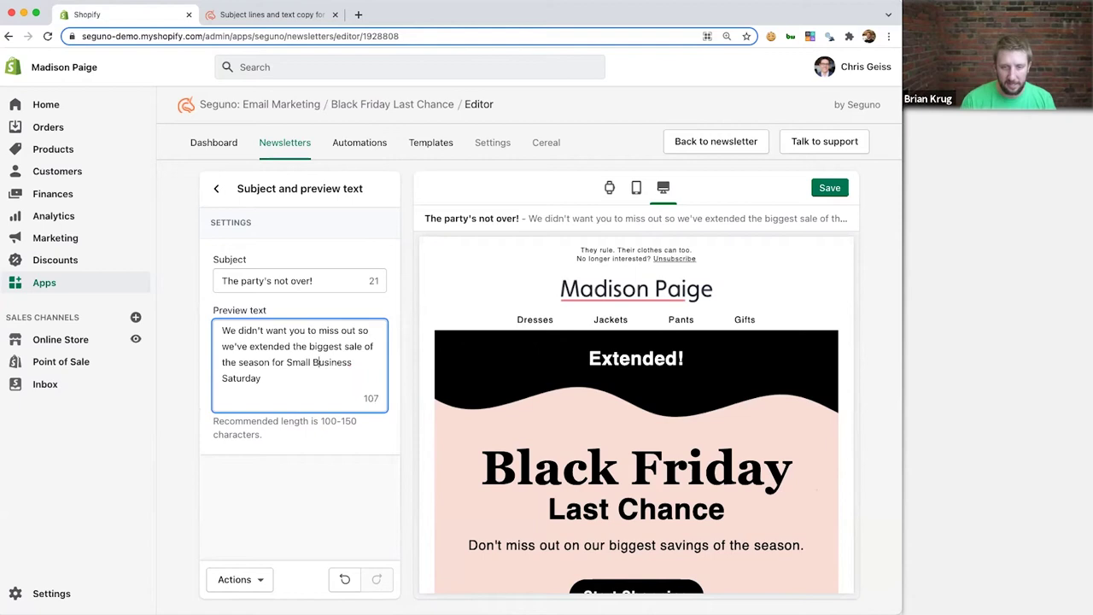
pyautogui.click(825, 190)
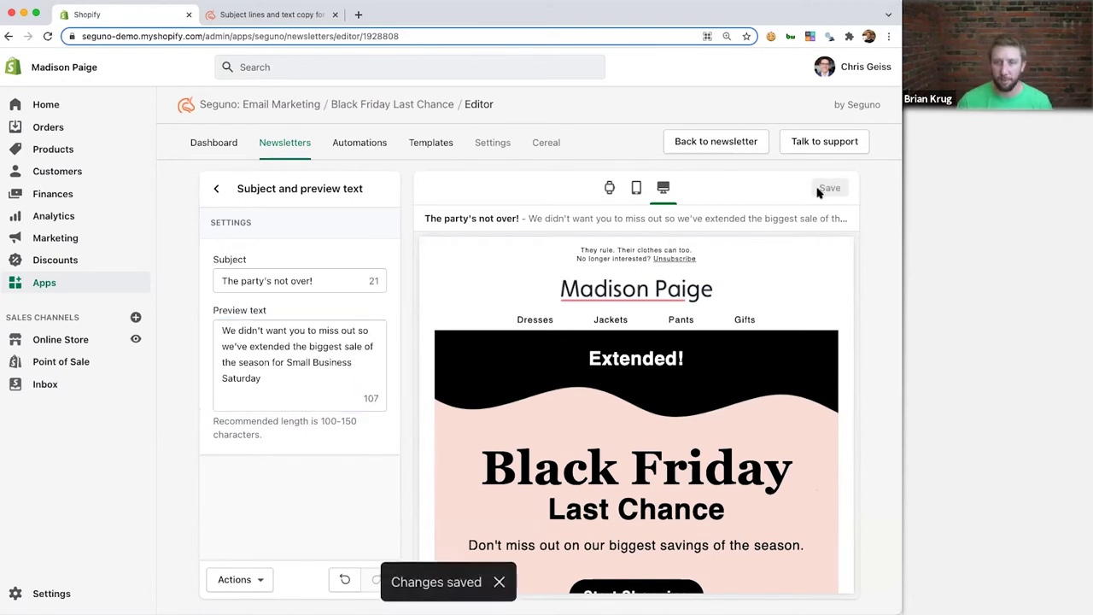
# - Return from the editor to the Black Friday 2021 campaign and look over its newsletters and timeline
pyautogui.click(717, 144)
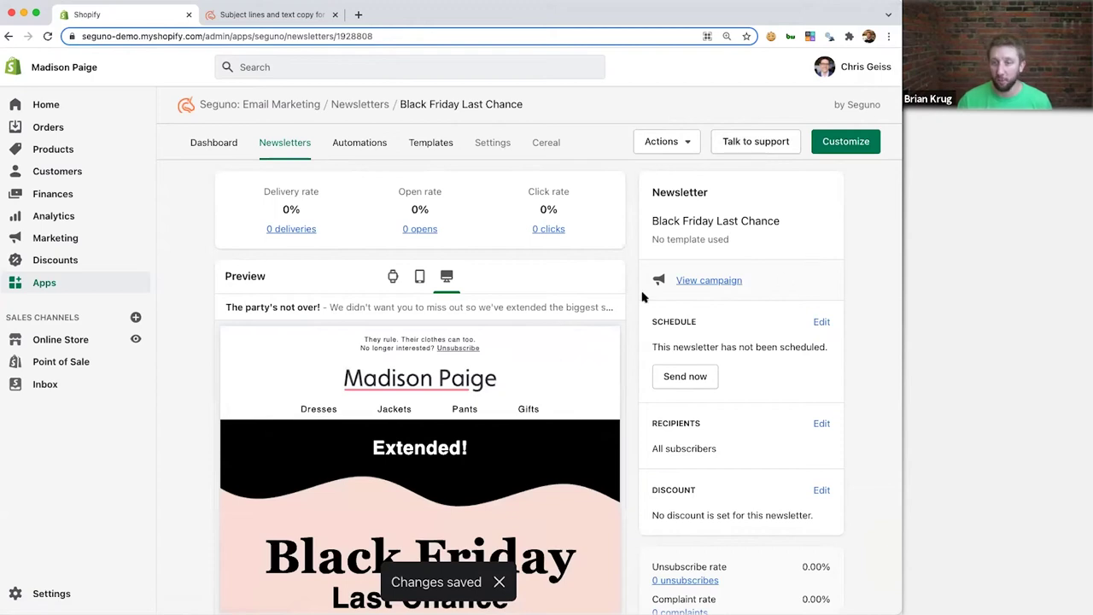
pyautogui.click(681, 287)
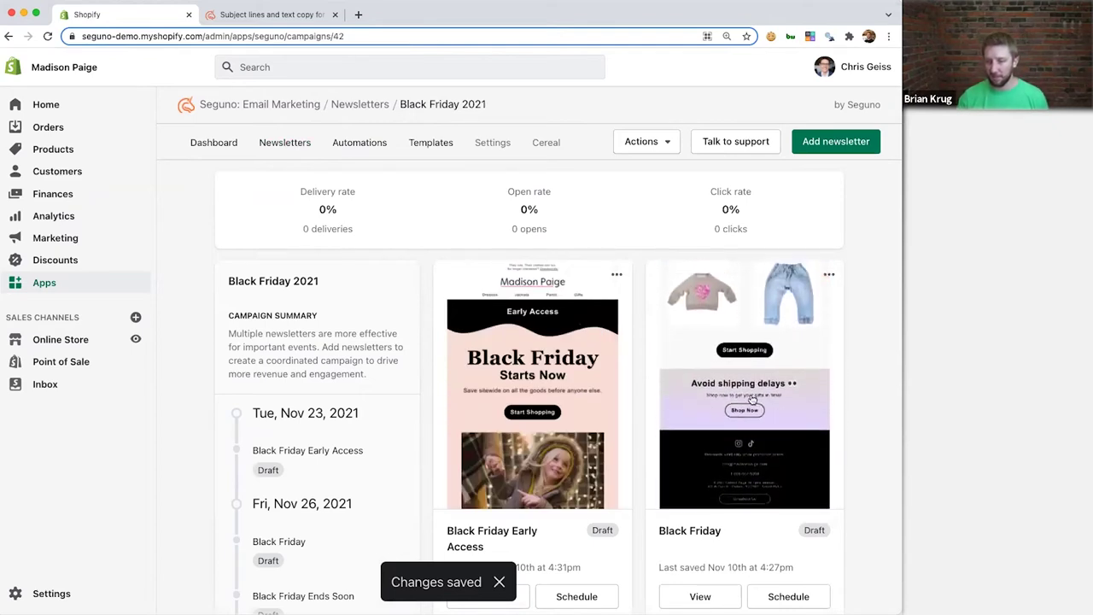
pyautogui.scroll(-5, 751, 444)
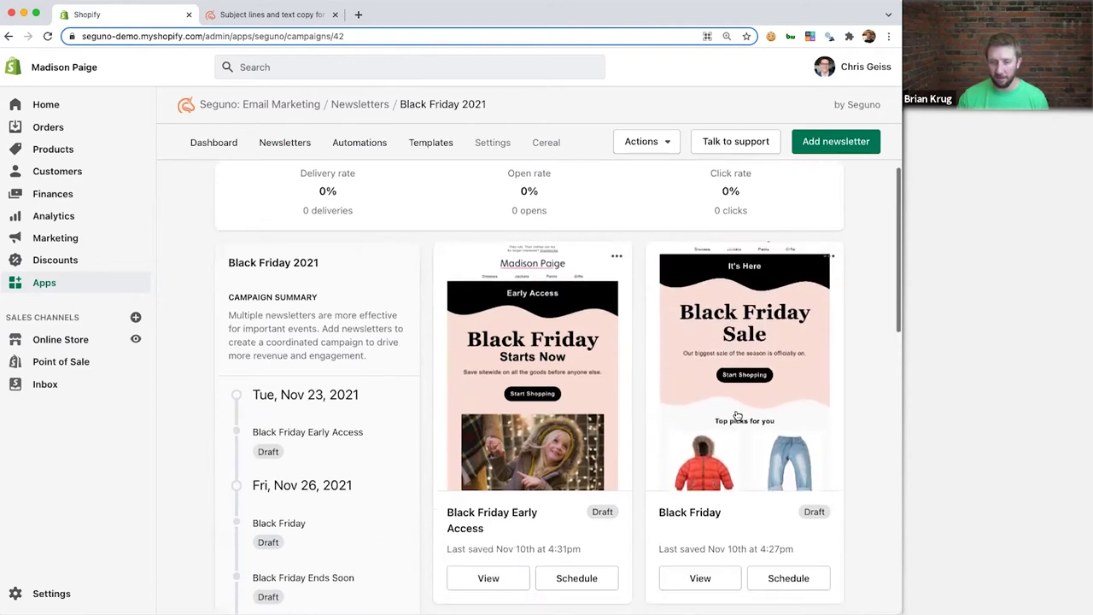
pyautogui.scroll(-3, 730, 438)
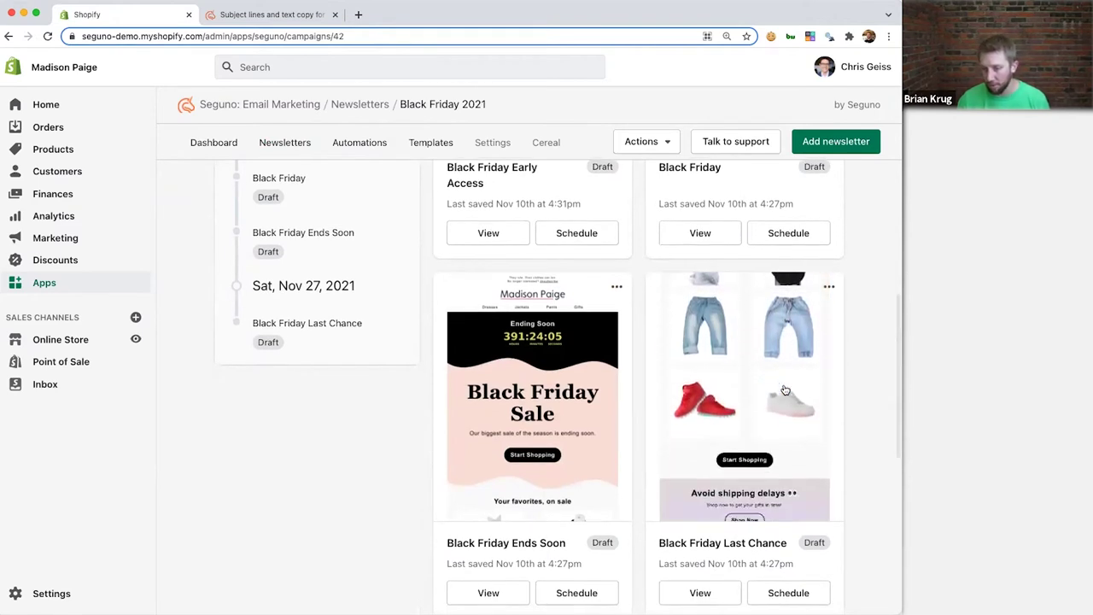
pyautogui.scroll(-1, 785, 389)
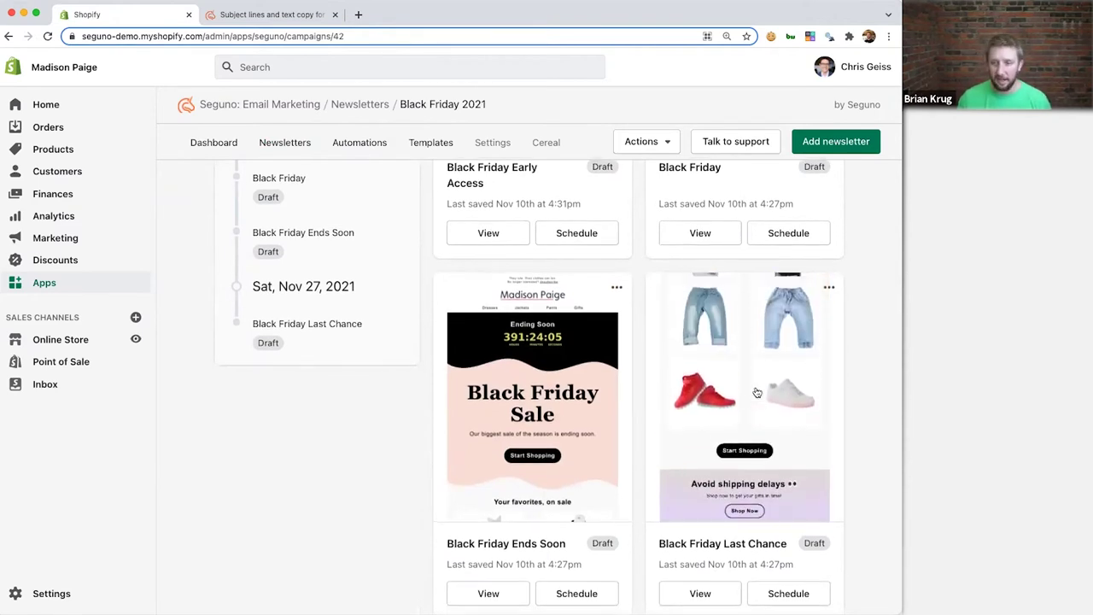
pyautogui.scroll(5, 768, 390)
pyautogui.scroll(-1, 356, 537)
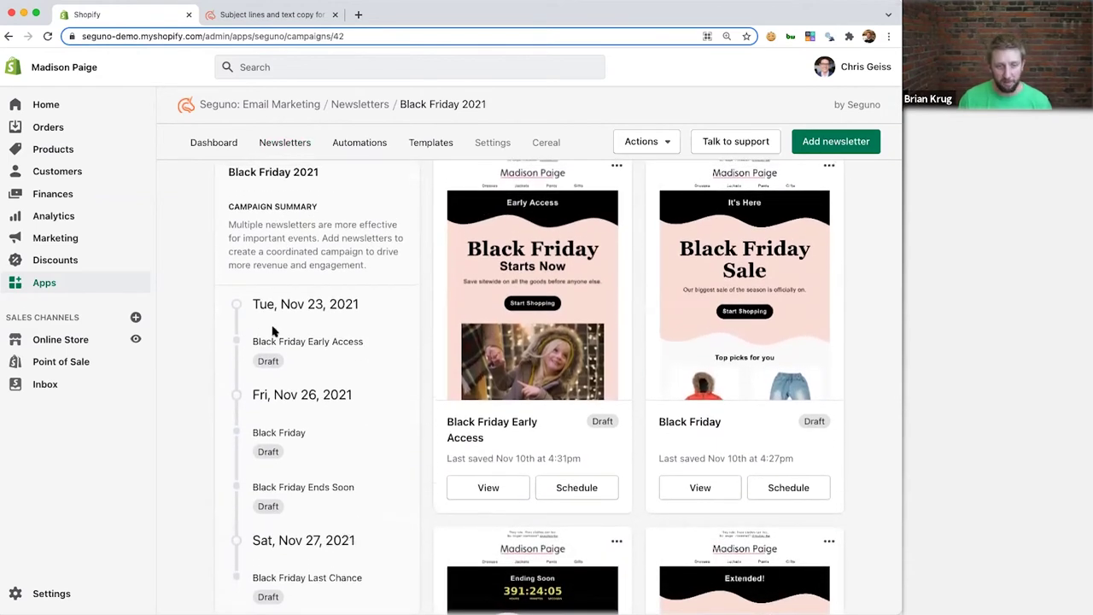
# - Schedule the Black Friday Early Access newsletter for delivery on 2021-11-23 at 7:00am
pyautogui.click(577, 488)
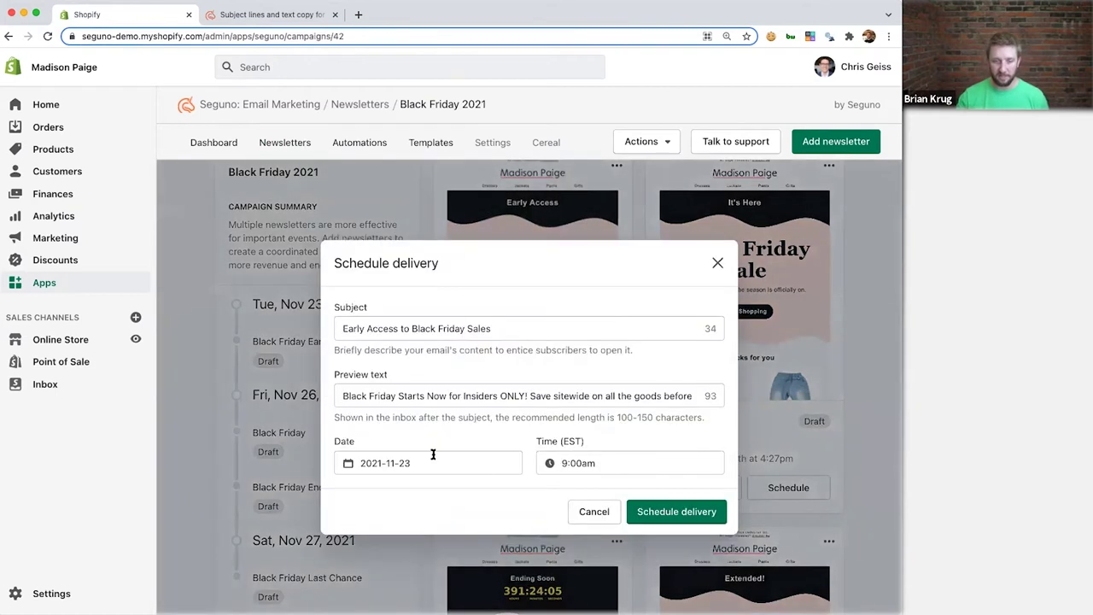
pyautogui.click(572, 463)
pyautogui.scroll(-3, 629, 415)
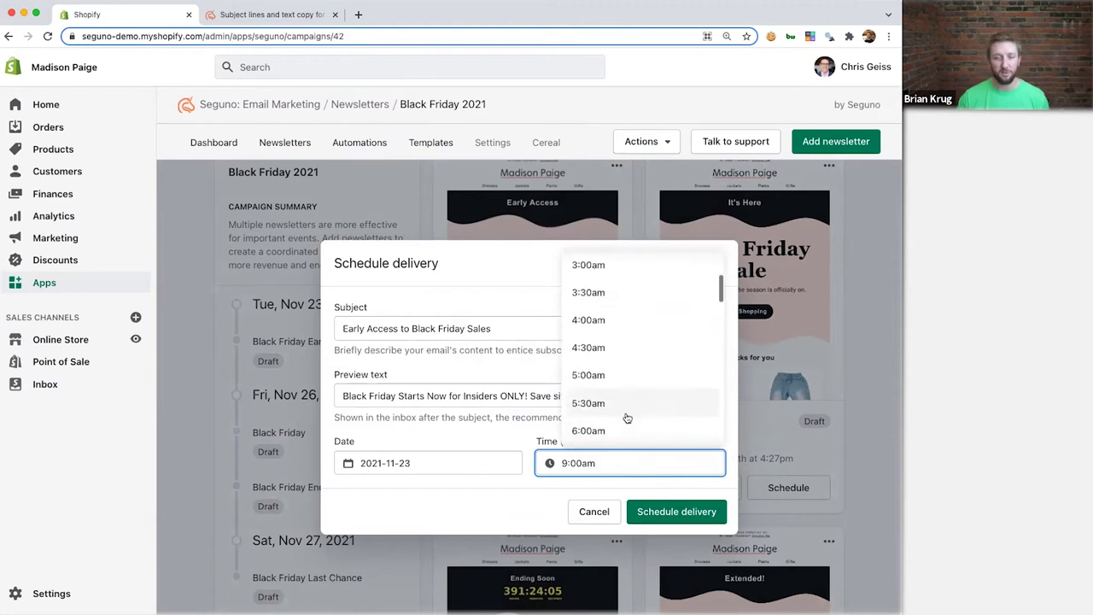
pyautogui.scroll(-3, 627, 418)
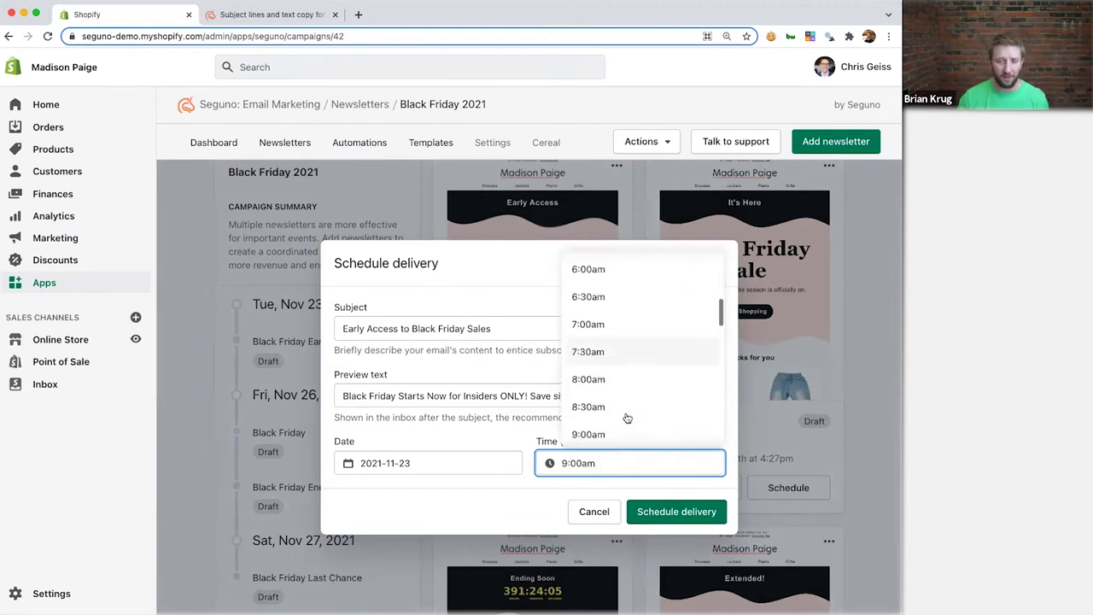
pyautogui.click(622, 324)
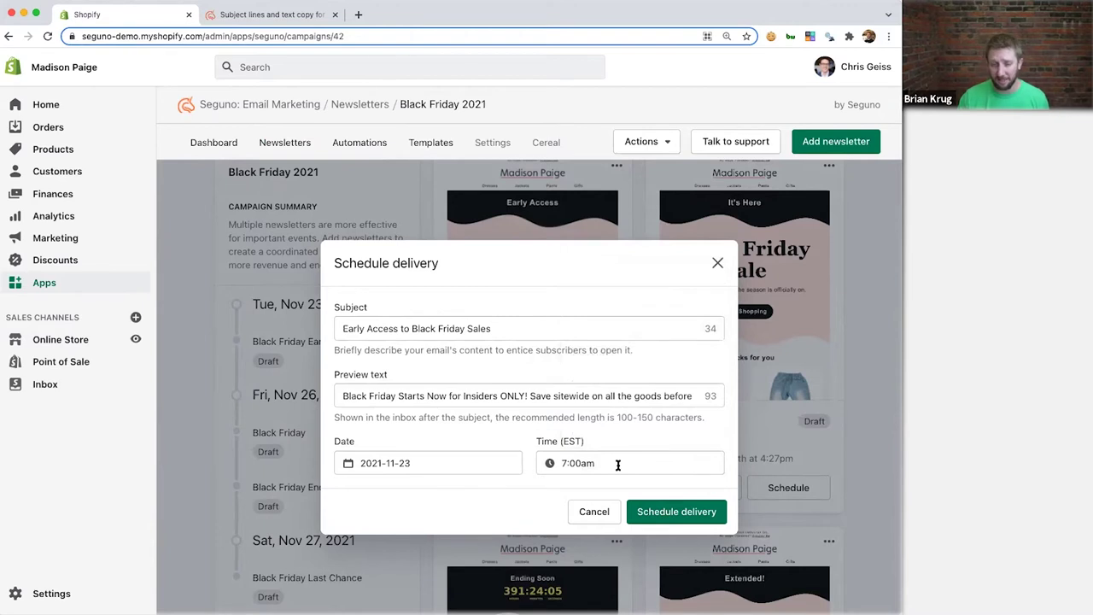
pyautogui.click(653, 514)
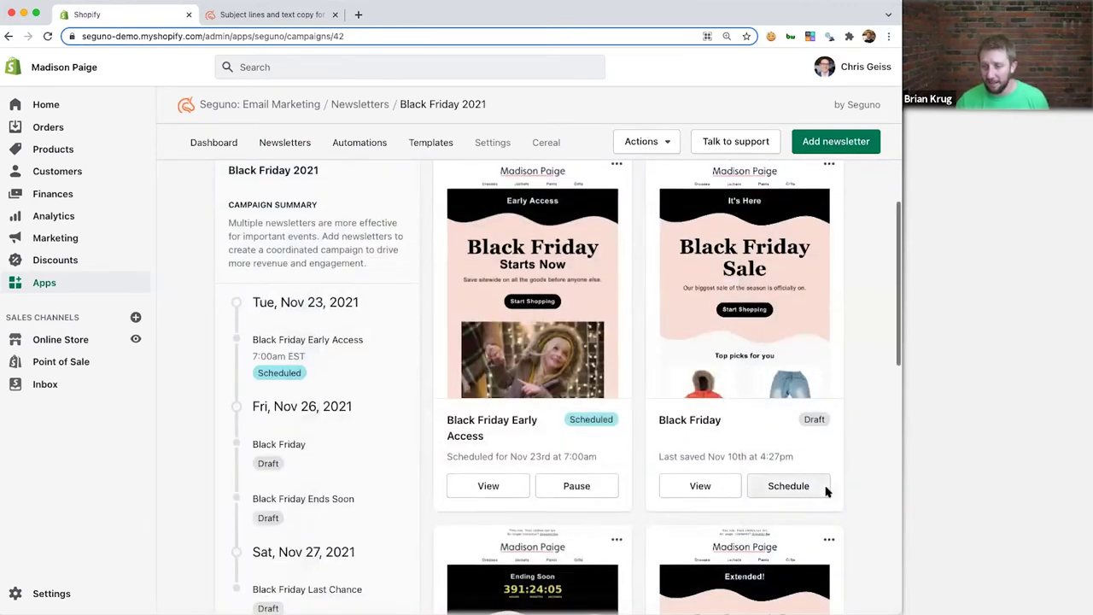
# - Schedule the Black Friday newsletter for delivery on 2021-11-26 at 7:00am
pyautogui.click(825, 489)
pyautogui.click(634, 457)
pyautogui.scroll(-5, 618, 419)
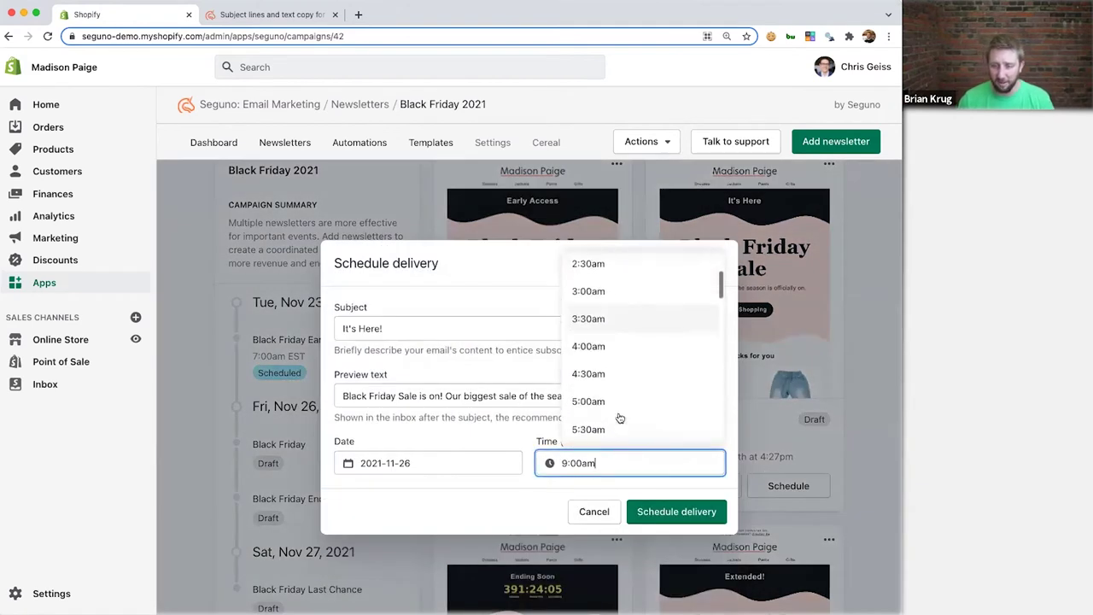
pyautogui.scroll(1, 600, 322)
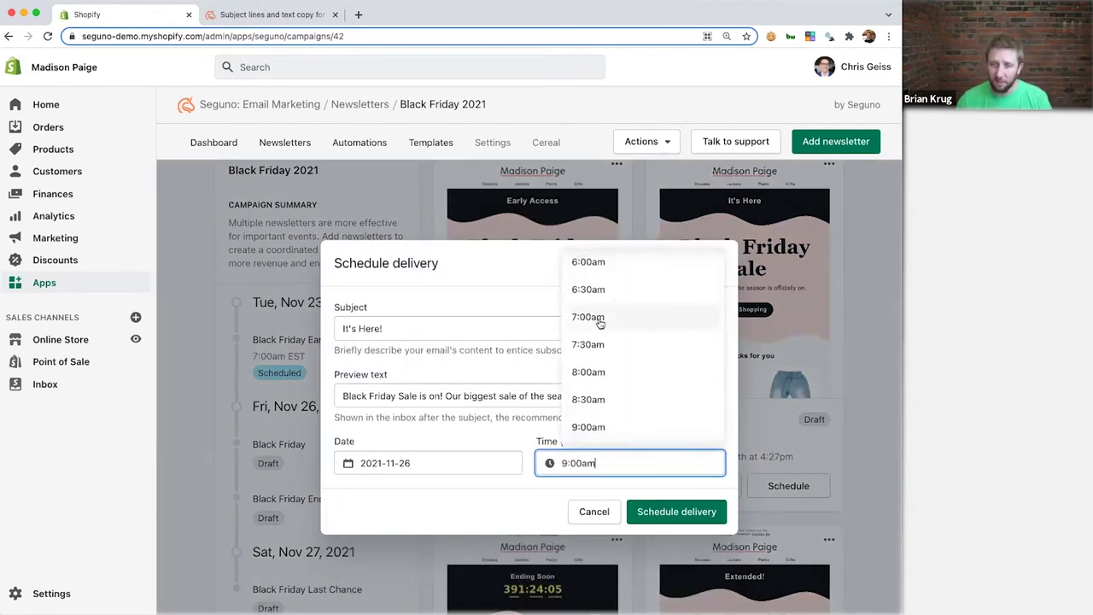
pyautogui.click(601, 320)
pyautogui.click(683, 511)
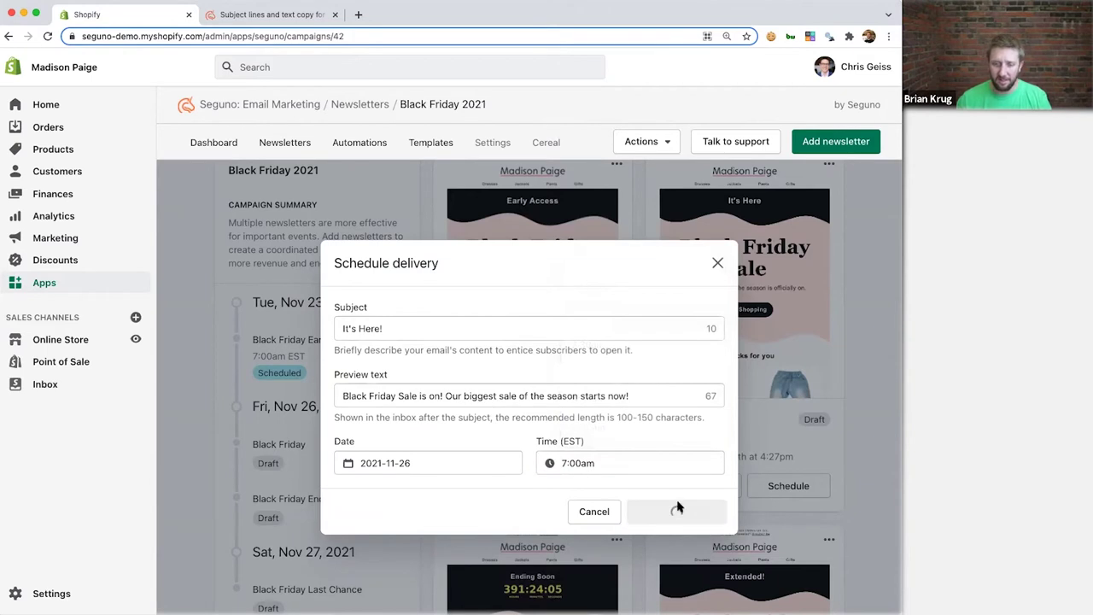
# - Schedule the Black Friday Ends Soon newsletter for delivery on 2021-11-26 at 6:00pm
pyautogui.scroll(-5, 530, 453)
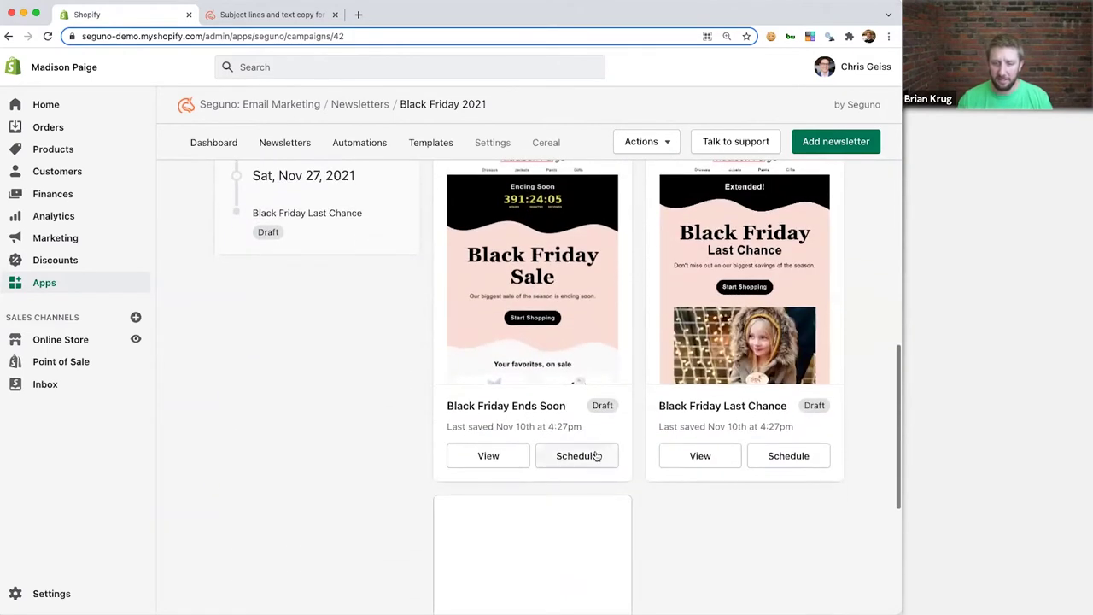
pyautogui.click(599, 459)
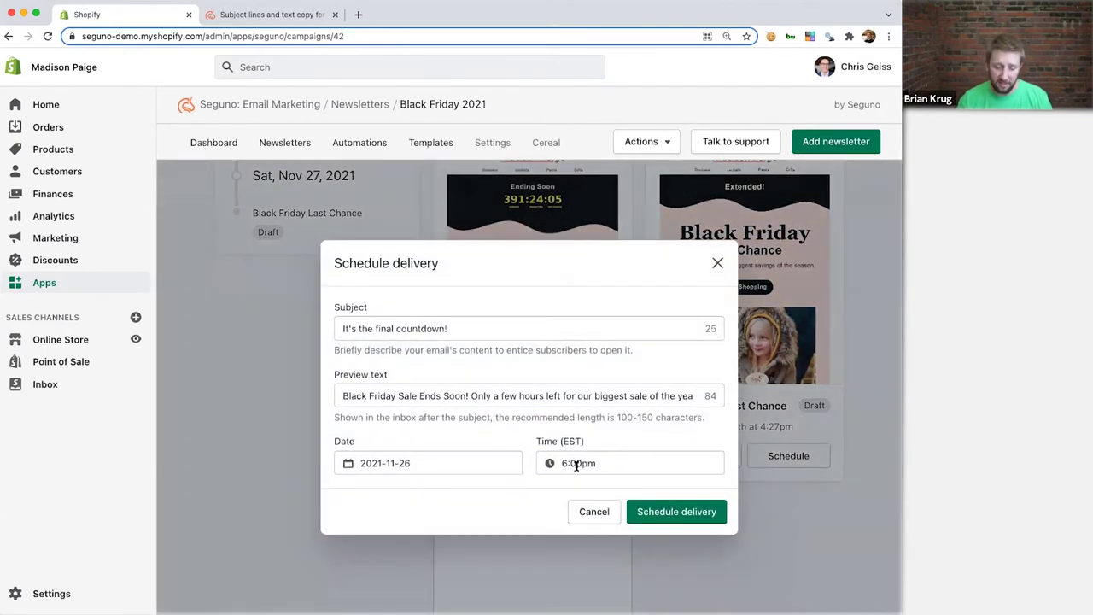
pyautogui.click(643, 463)
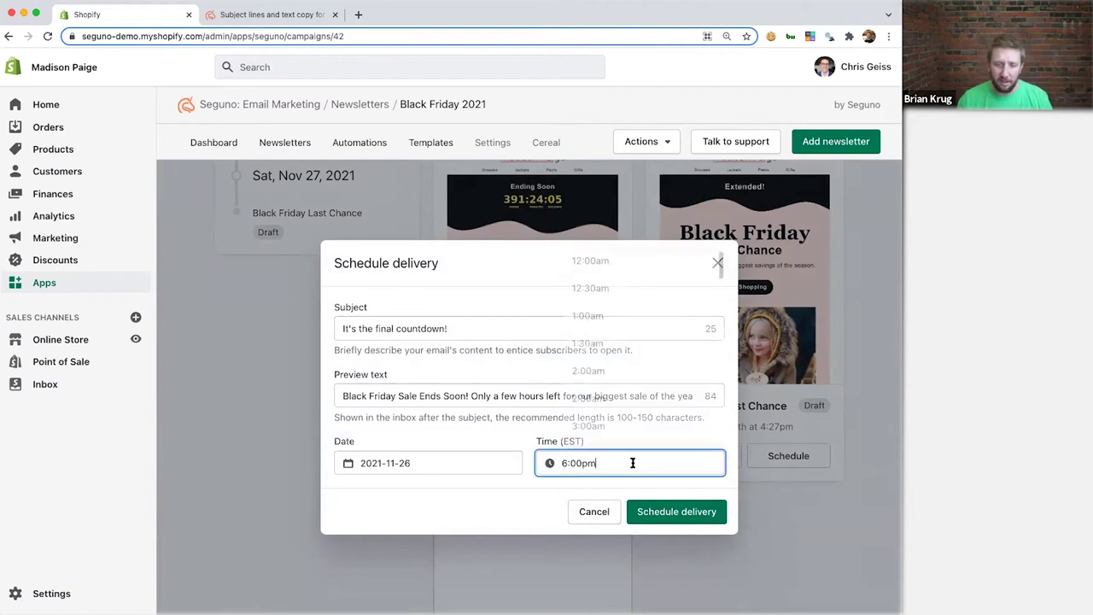
pyautogui.click(562, 494)
pyautogui.click(690, 511)
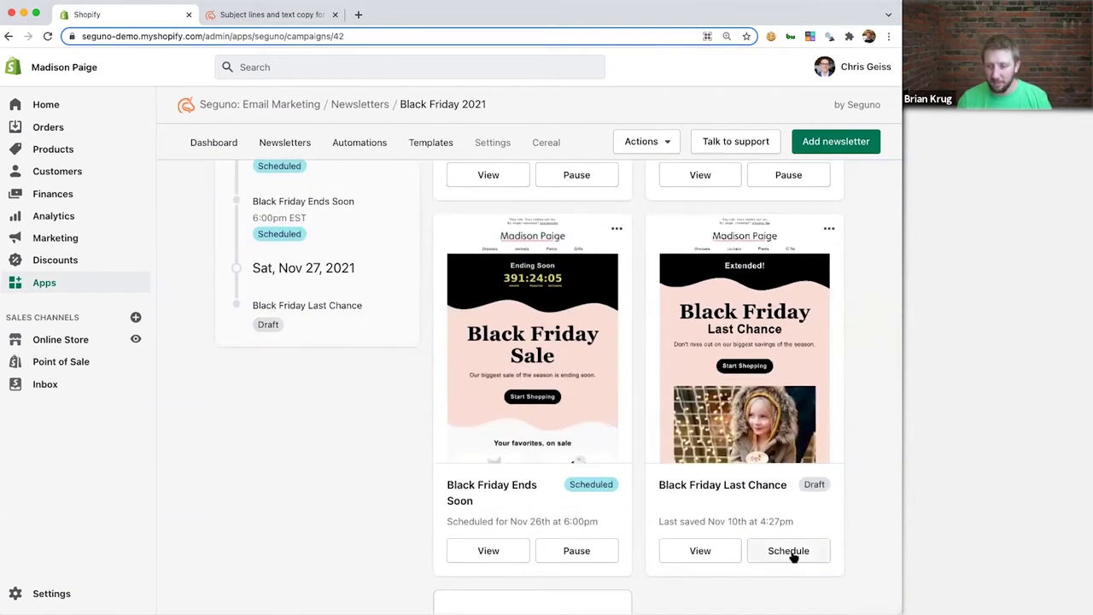
# - Schedule the Black Friday Last Chance newsletter for delivery on 2021-11-27 at 9:00am and check the campaign summary
pyautogui.click(788, 551)
pyautogui.click(426, 472)
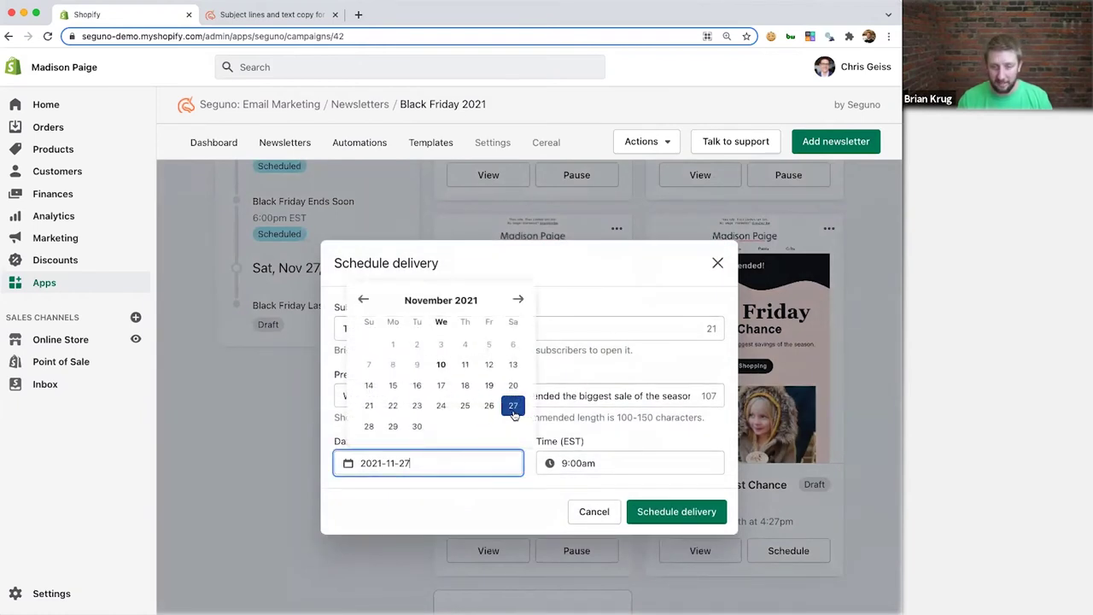
pyautogui.click(559, 489)
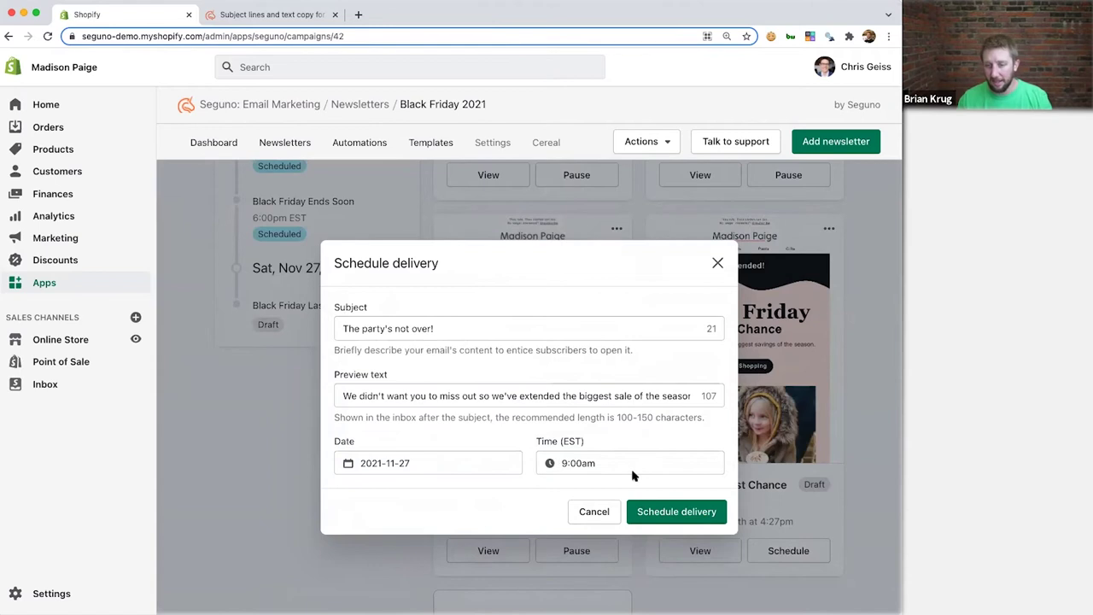
pyautogui.click(668, 511)
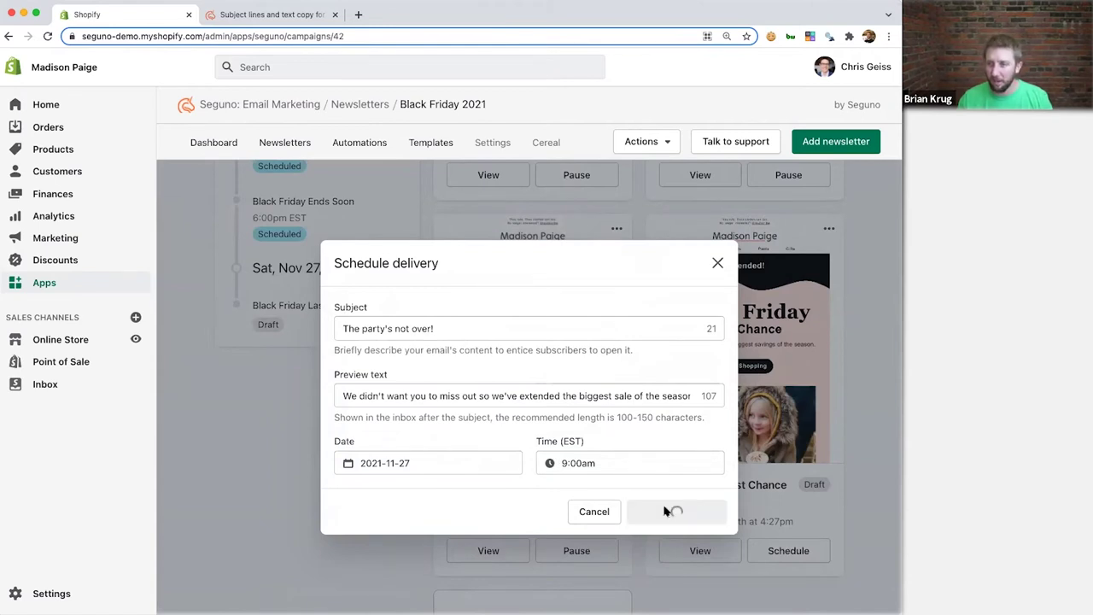
pyautogui.scroll(5, 398, 278)
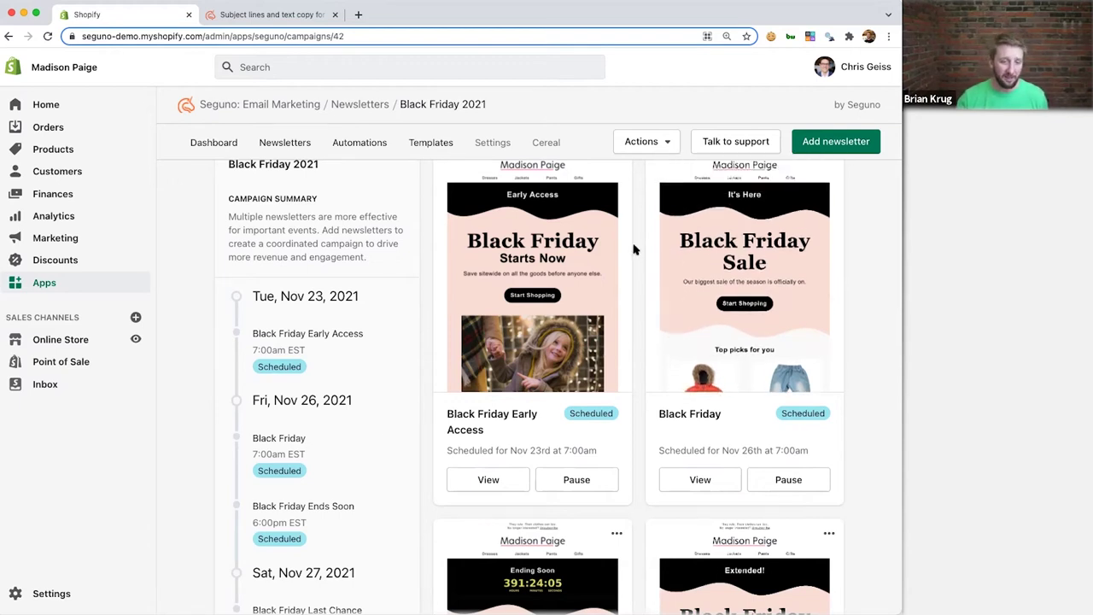
# - Review the Black Friday 2021 campaign summary with its scheduled newsletters and delivery times
pyautogui.moveTo(602, 237)
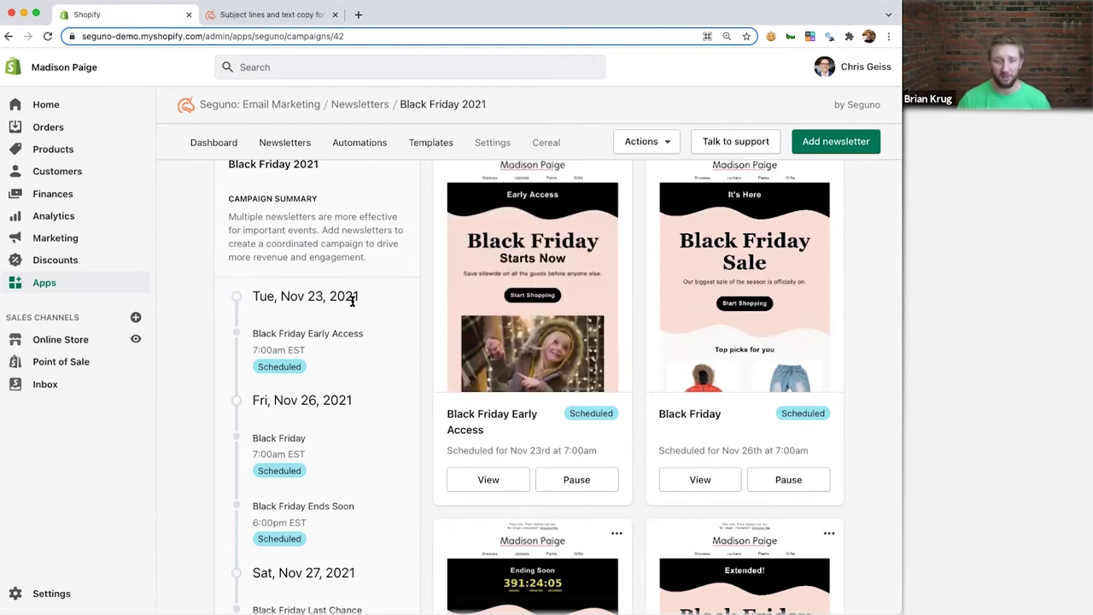
pyautogui.scroll(1, 427, 290)
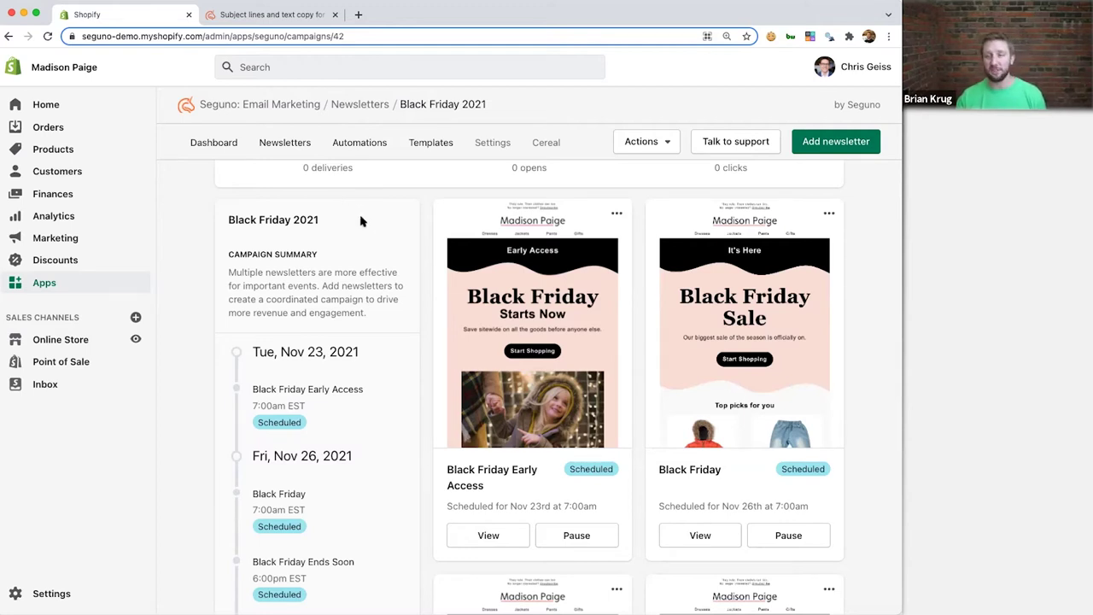
pyautogui.scroll(2, 360, 221)
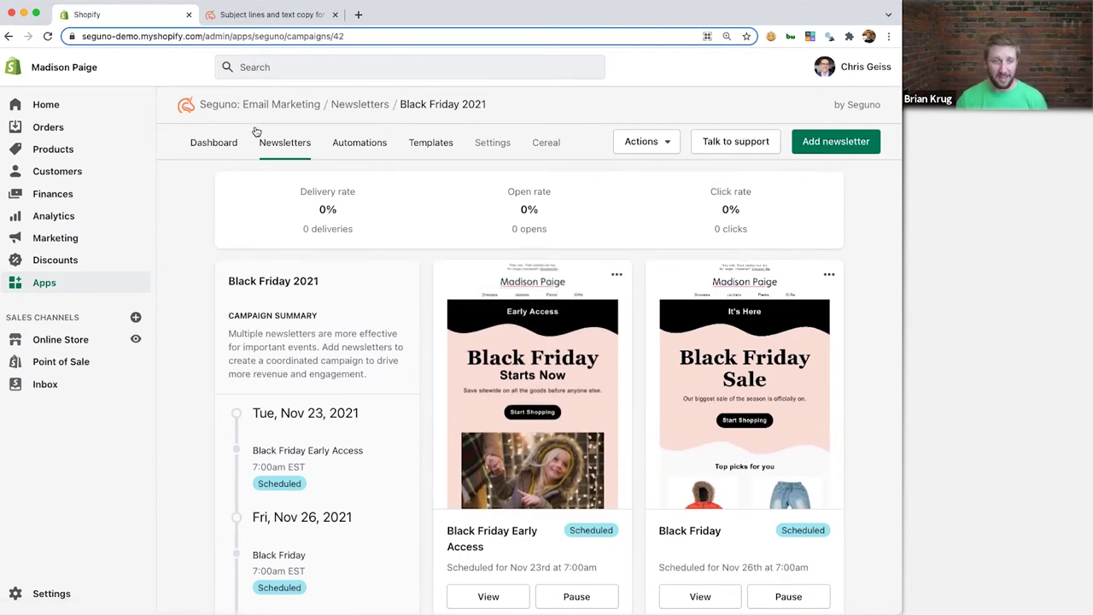
# - Open Seguno's template store and browse the featured Black Friday campaign templates
pyautogui.click(276, 149)
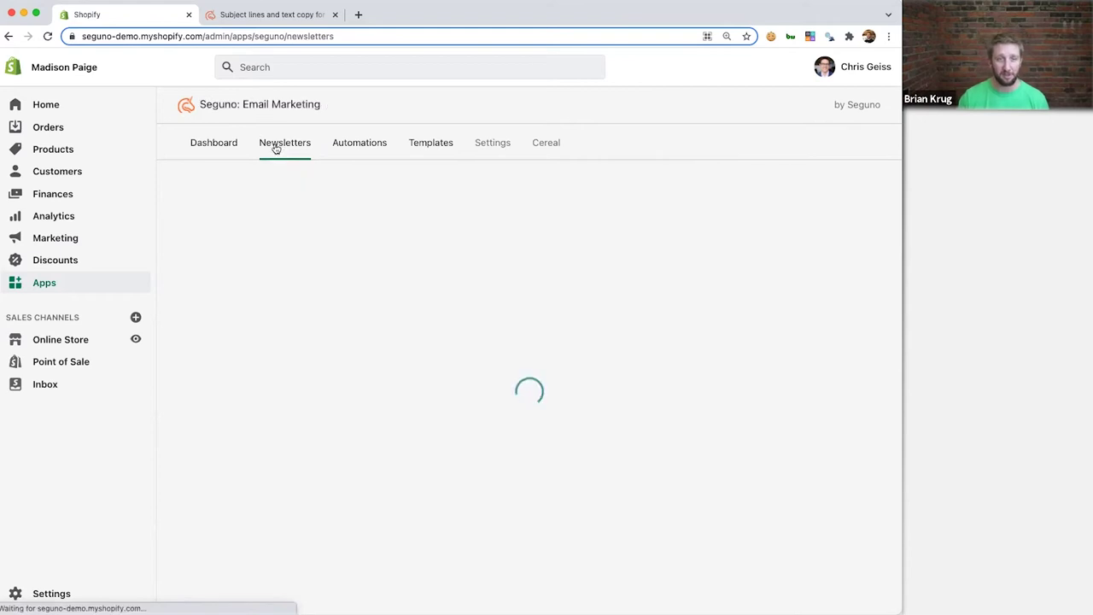
pyautogui.click(415, 143)
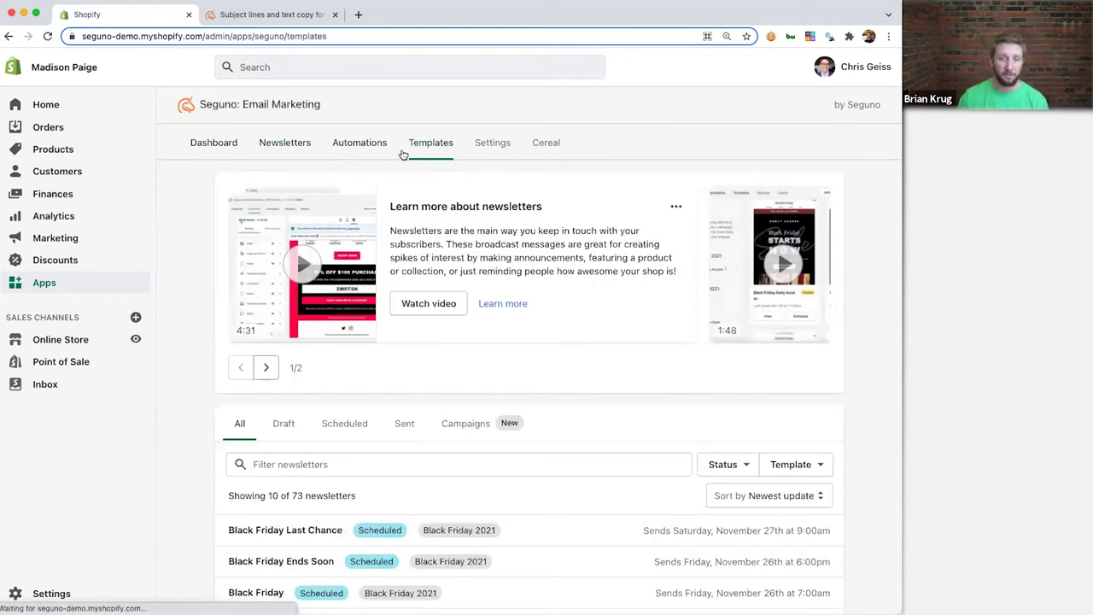
pyautogui.click(273, 439)
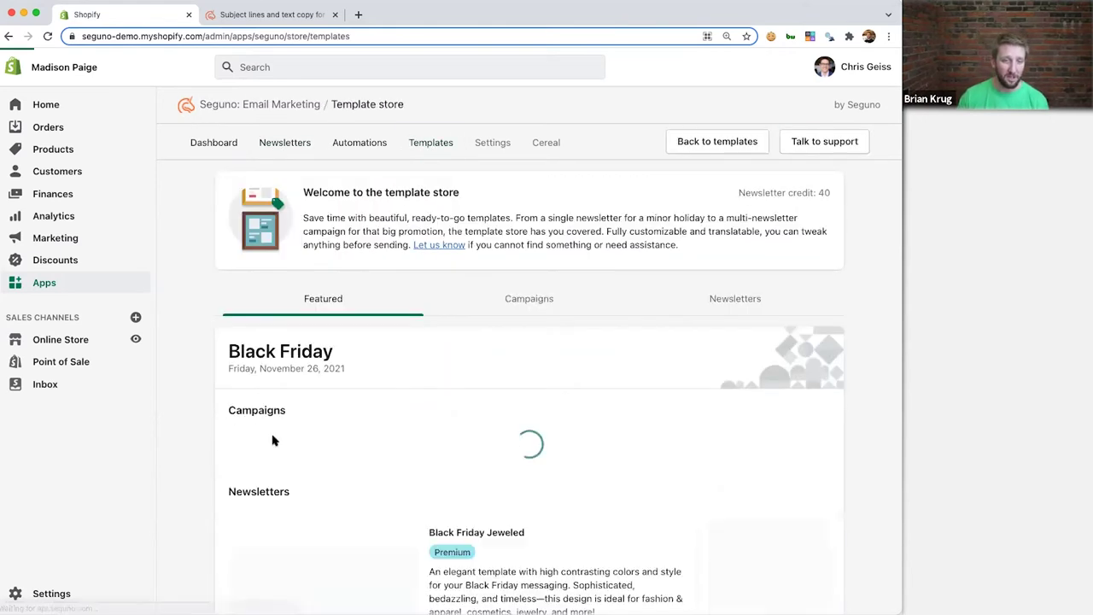
pyautogui.scroll(-3, 196, 321)
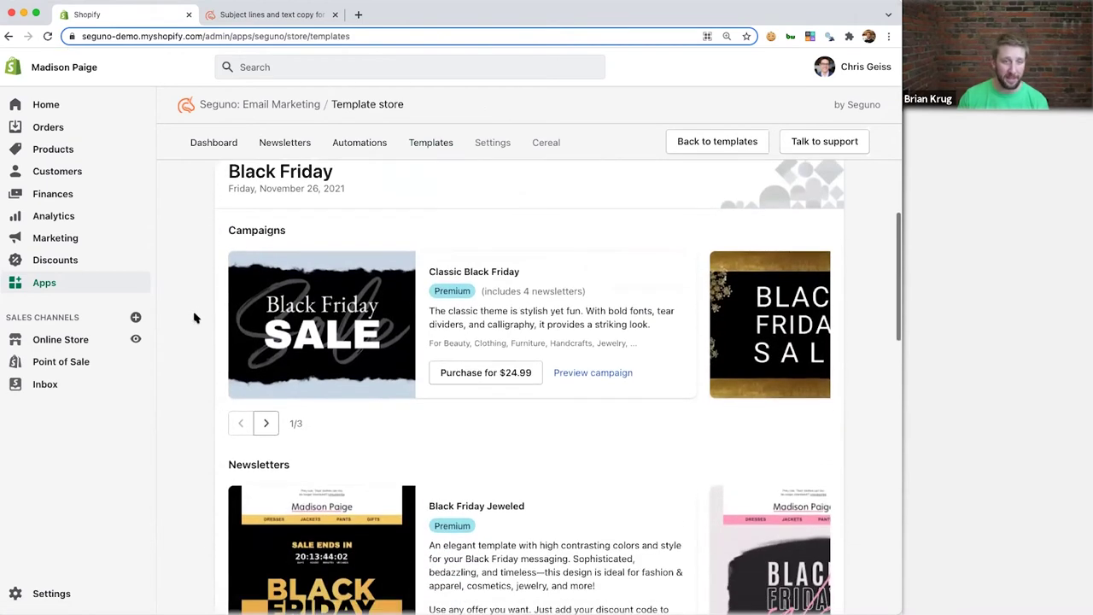
pyautogui.hscroll(5, 721, 335)
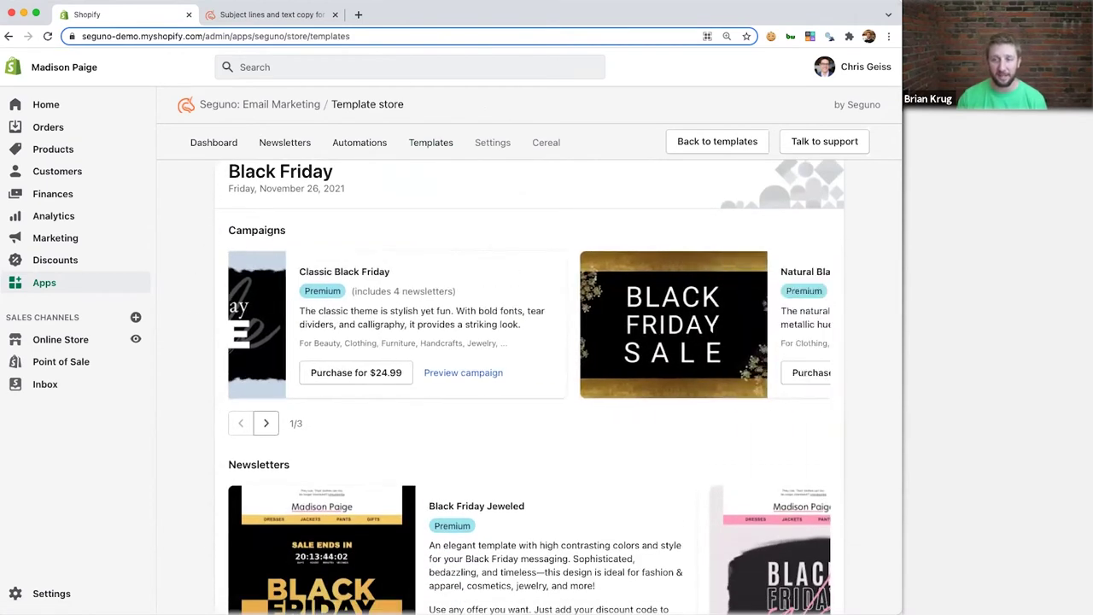
pyautogui.hscroll(5, 479, 309)
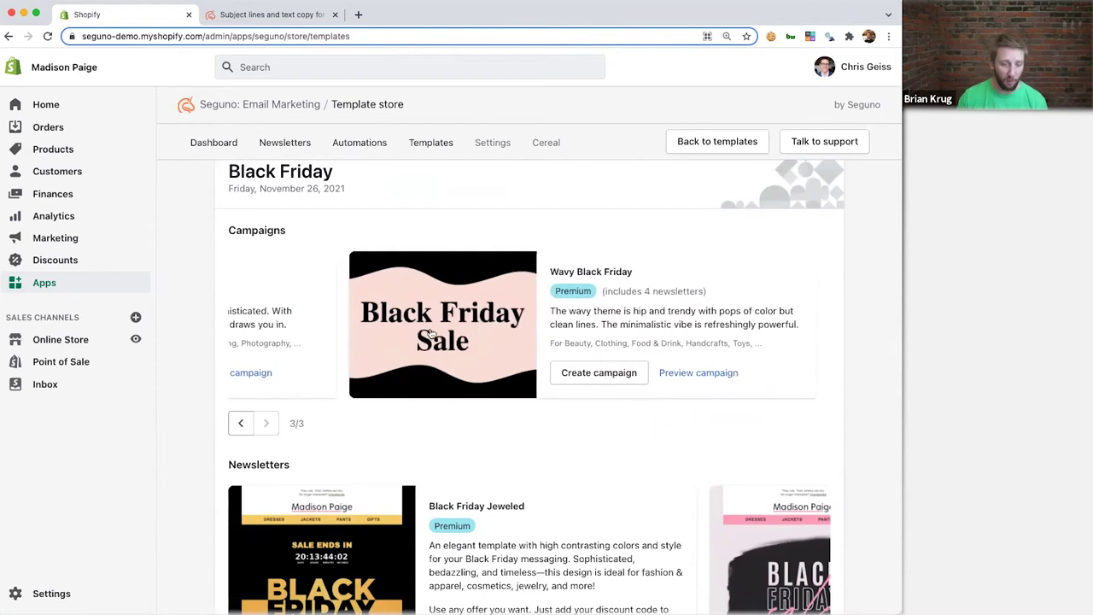
# - Find the Cyber Monday campaigns in the template store and open the preview of Classic Cyber Monday
pyautogui.hscroll(-5, 325, 299)
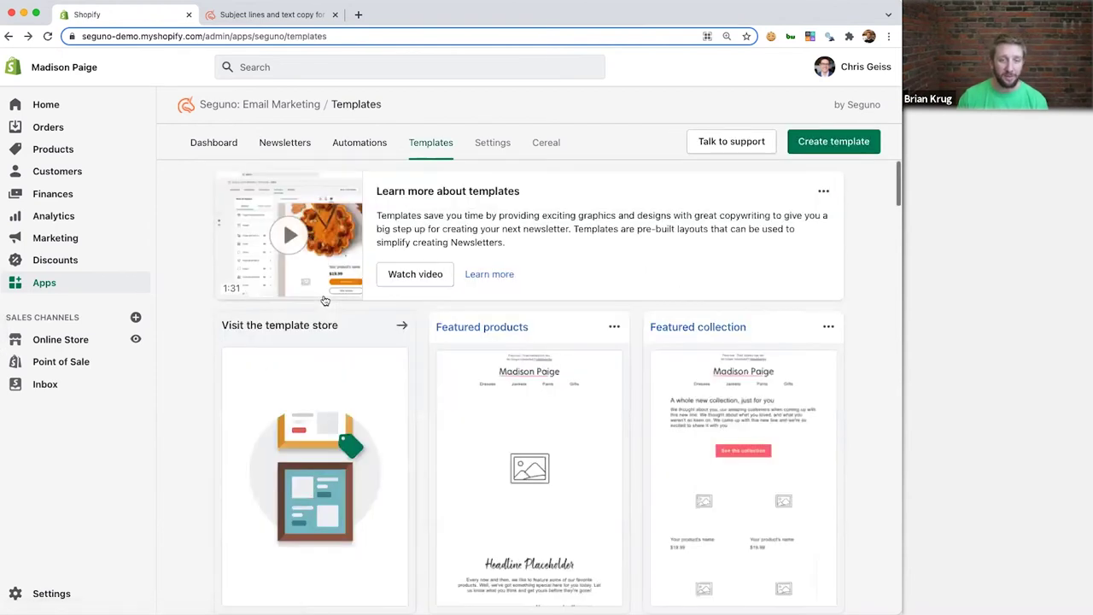
pyautogui.hscroll(5, 325, 300)
pyautogui.scroll(-8, 324, 427)
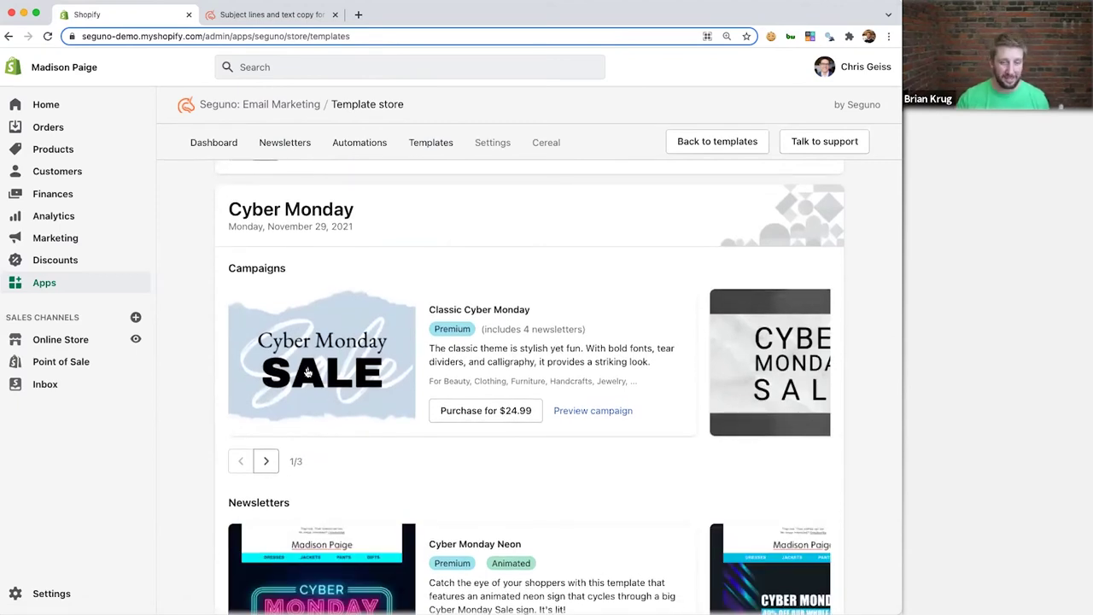
pyautogui.click(572, 411)
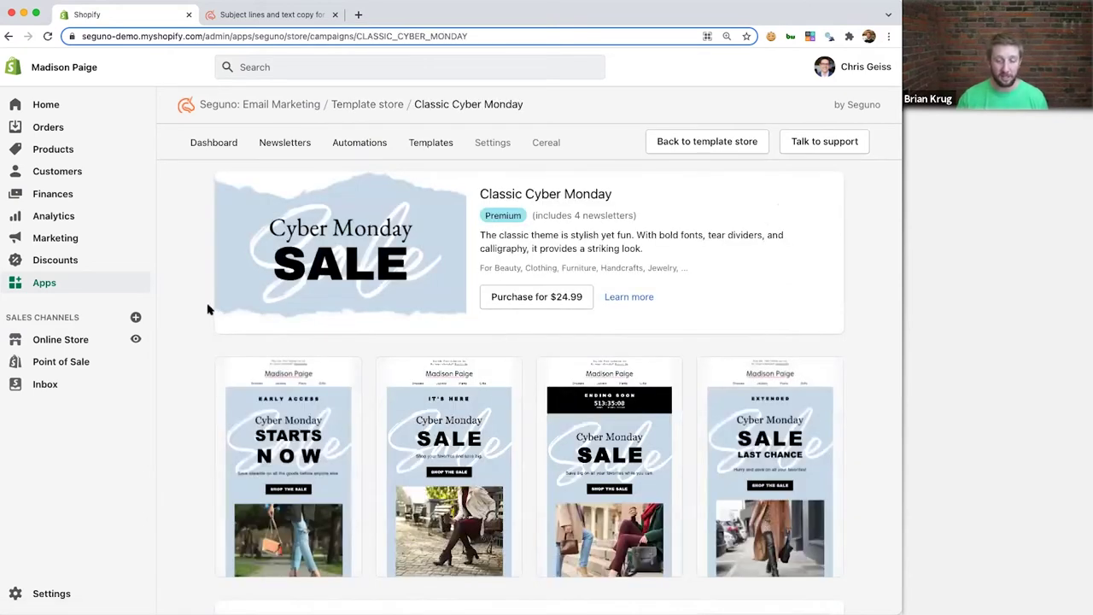
# - Examine the Classic Cyber Monday newsletters and the suggestions and example for customizing the template
pyautogui.scroll(-3, 207, 309)
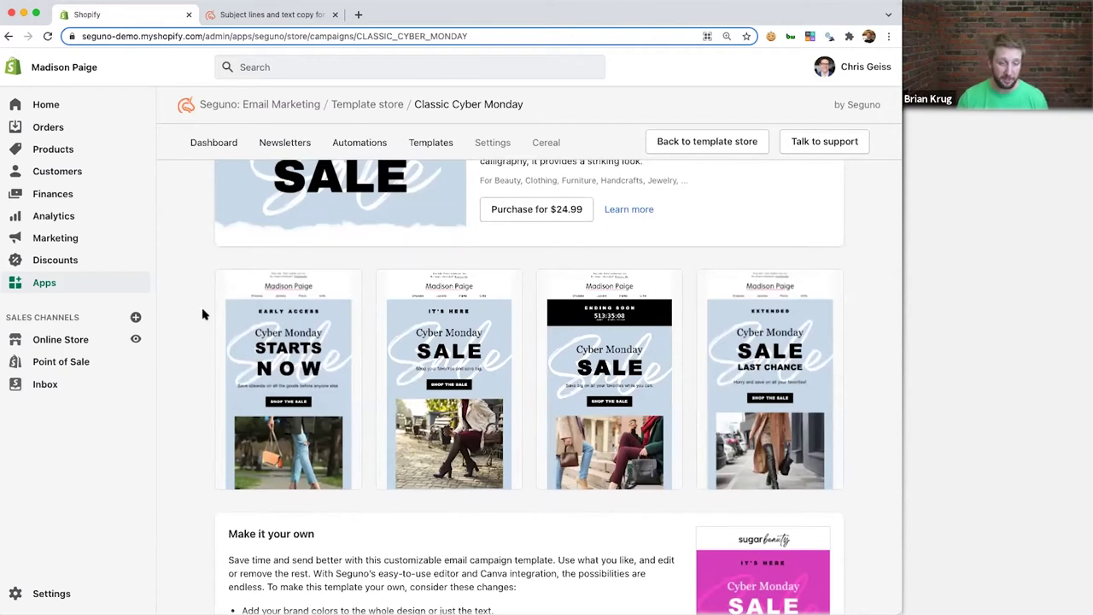
pyautogui.scroll(-3, 203, 311)
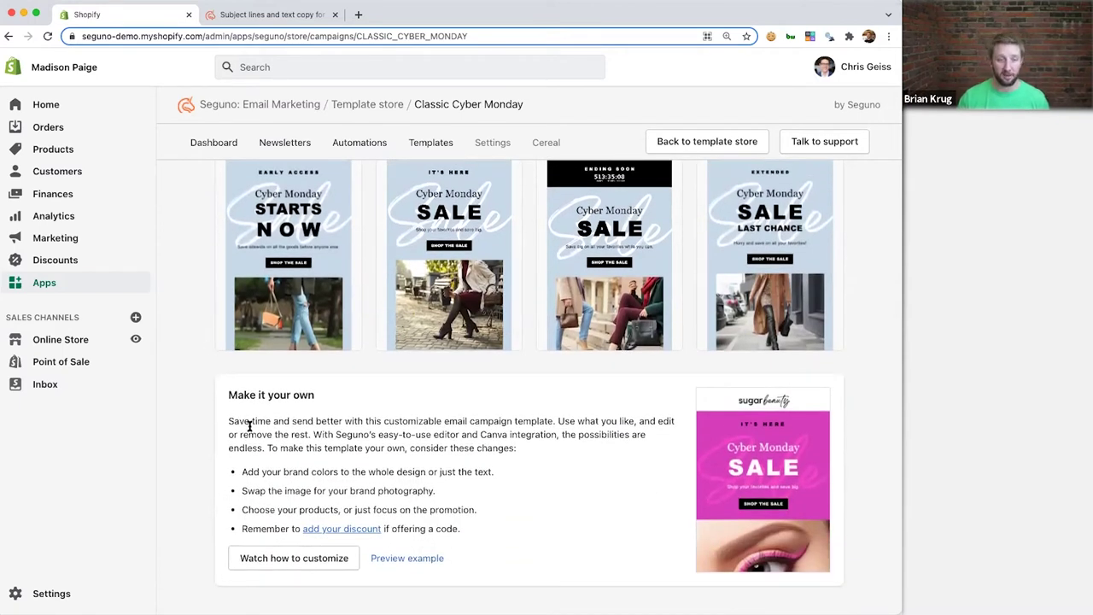
pyautogui.scroll(-1, 286, 436)
pyautogui.scroll(1, 261, 427)
pyautogui.moveTo(286, 305)
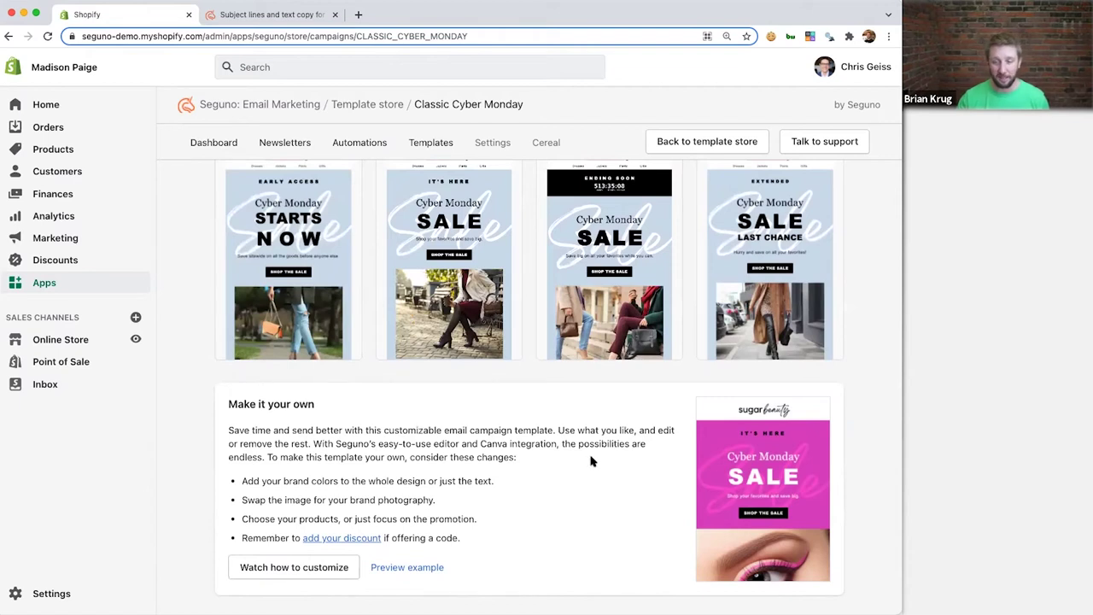
pyautogui.scroll(1, 375, 309)
pyautogui.moveTo(809, 478)
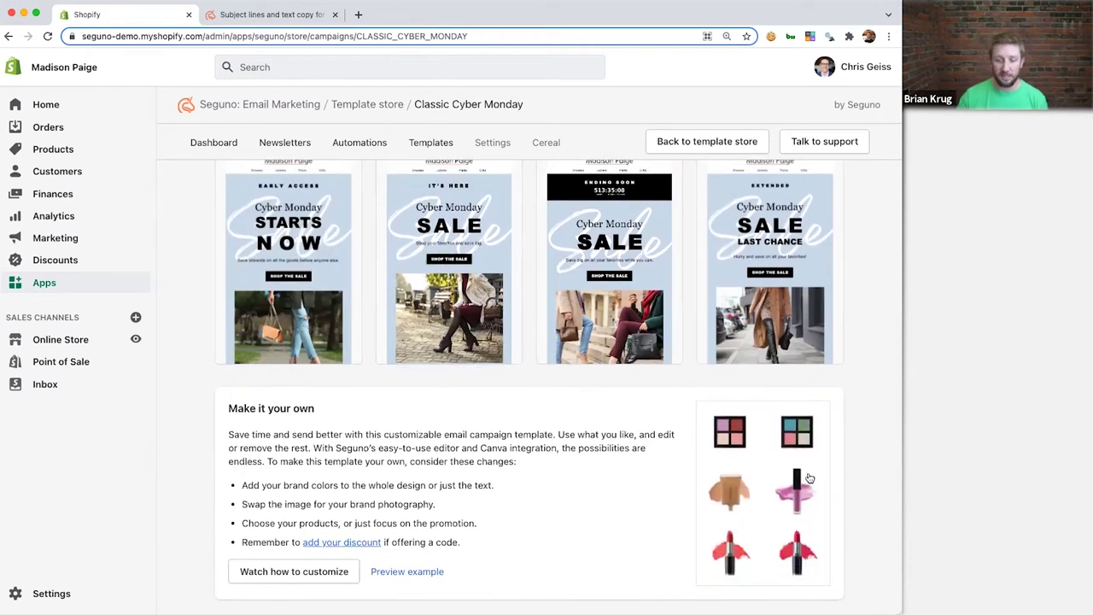
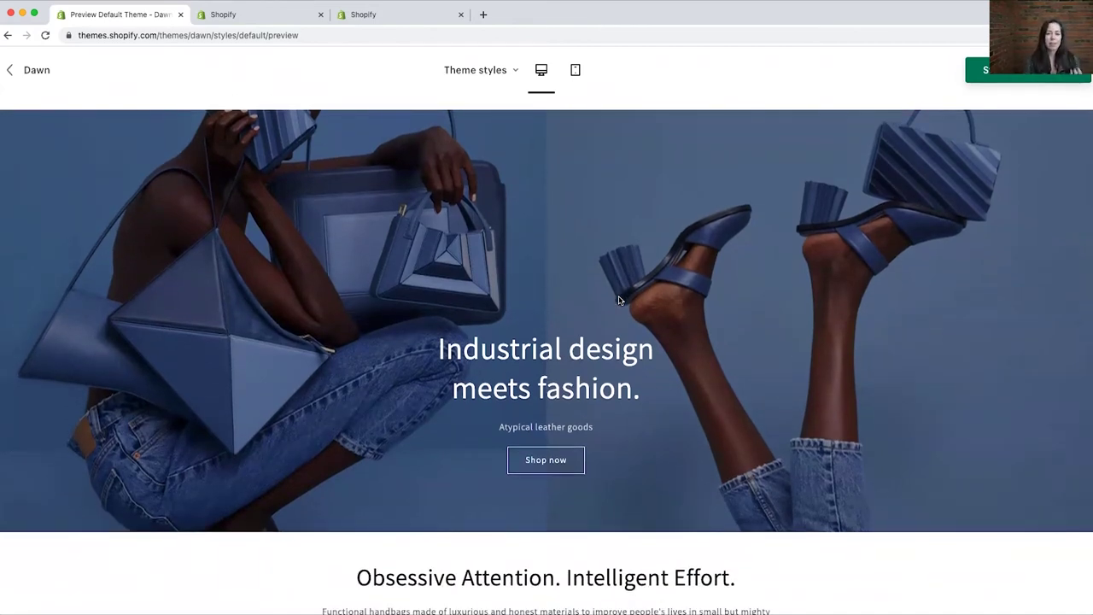
# - Examine the Dawn theme's storefront preview from the hero banner to the footer for its branding and style
pyautogui.scroll(-1, 620, 300)
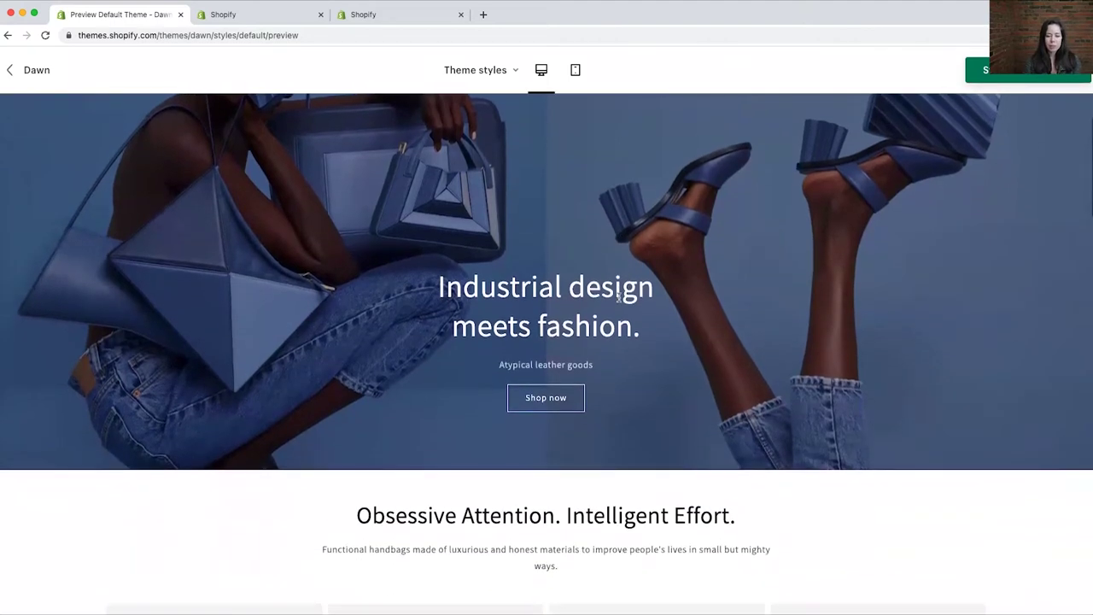
pyautogui.scroll(-3, 710, 356)
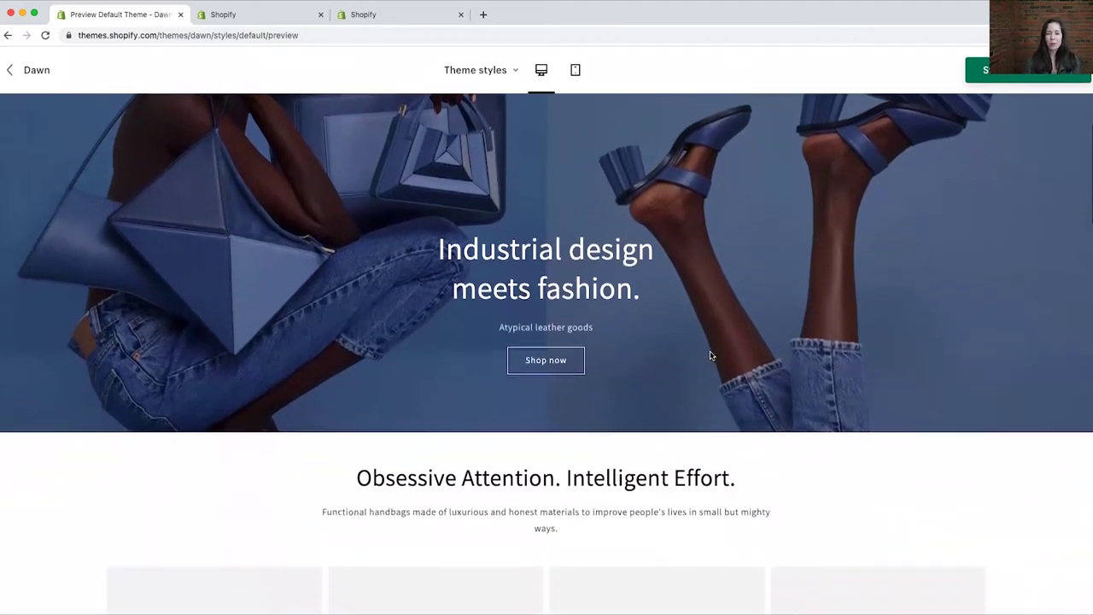
pyautogui.scroll(-5, 710, 356)
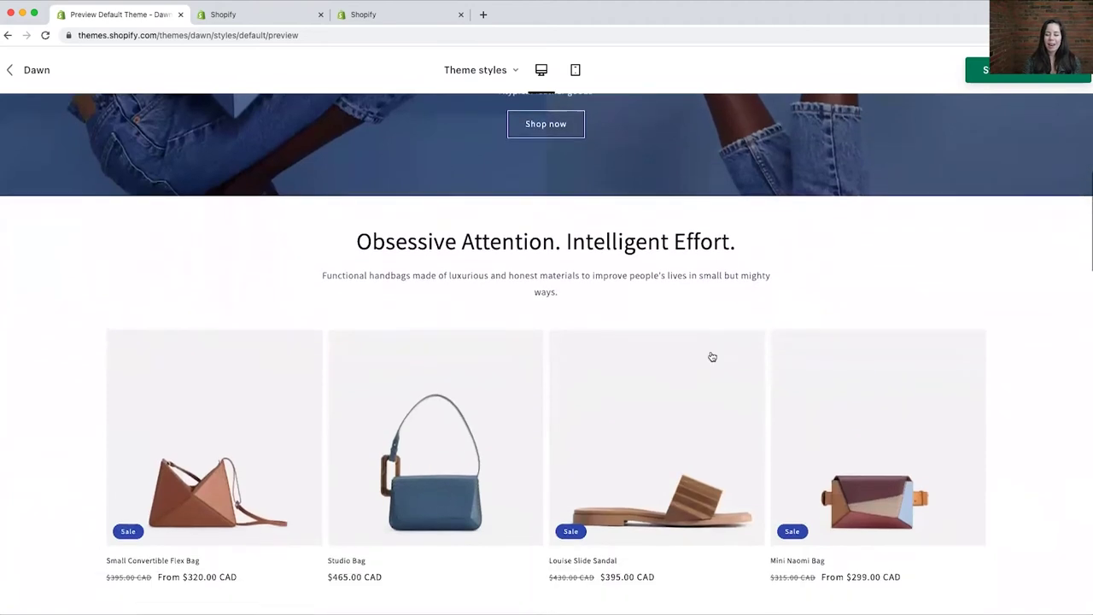
pyautogui.scroll(-8, 709, 356)
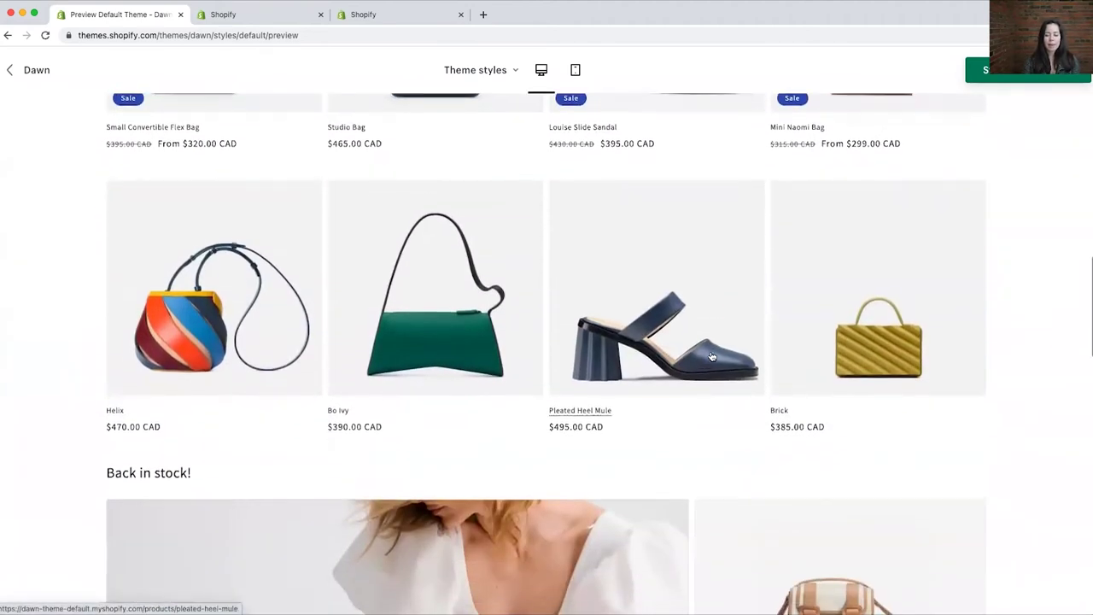
pyautogui.scroll(-7, 731, 386)
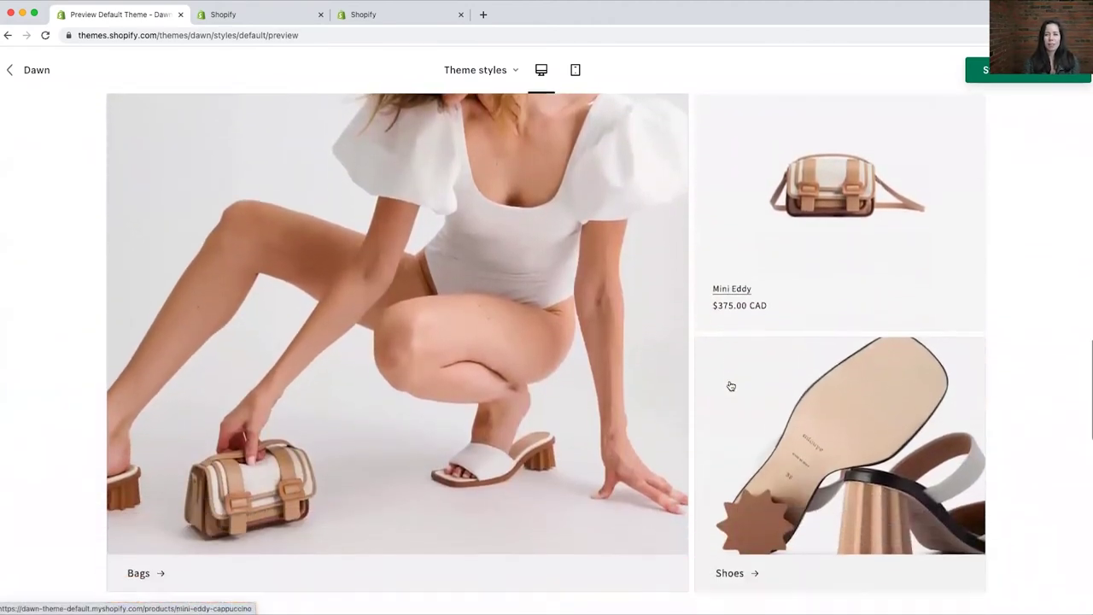
pyautogui.scroll(-8, 731, 386)
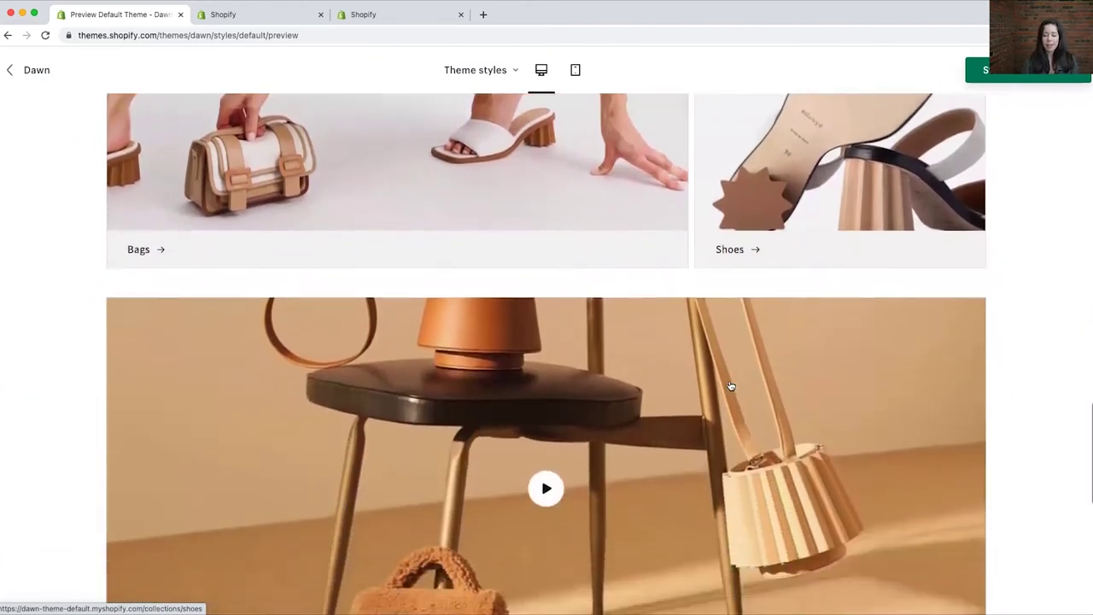
pyautogui.scroll(-4, 731, 386)
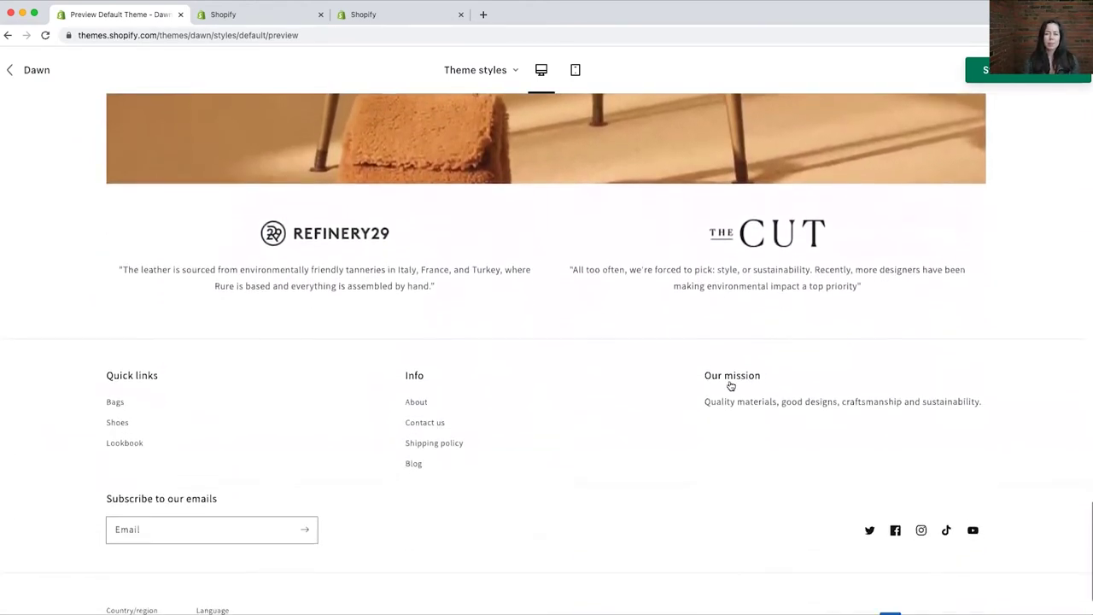
pyautogui.scroll(20, 731, 386)
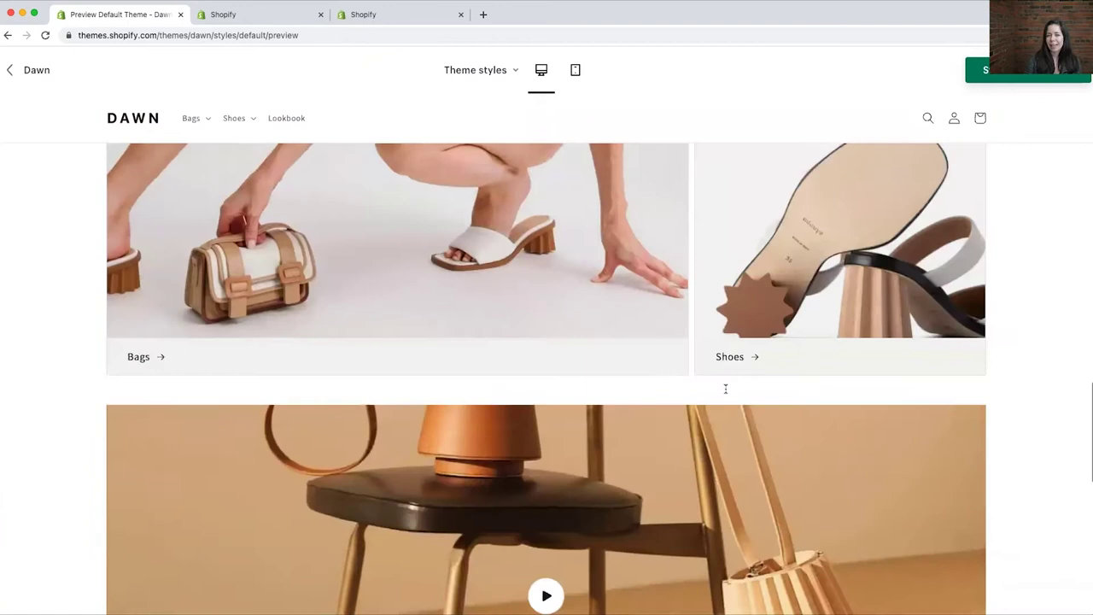
pyautogui.scroll(15, 725, 388)
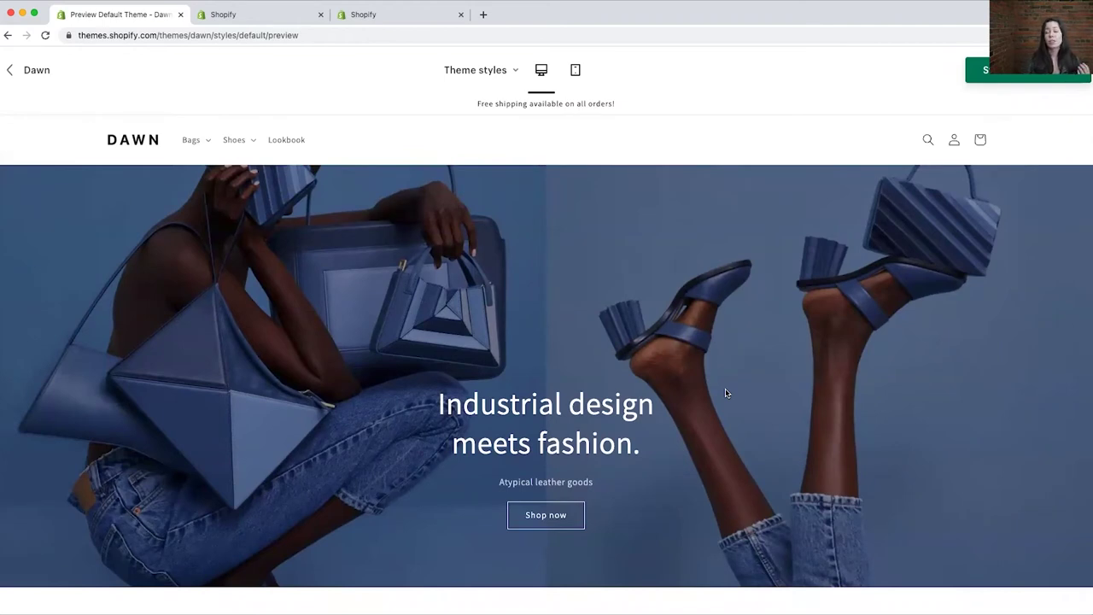
# - Switch to the template store page and compare the featured Black Friday campaign templates
pyautogui.click(273, 15)
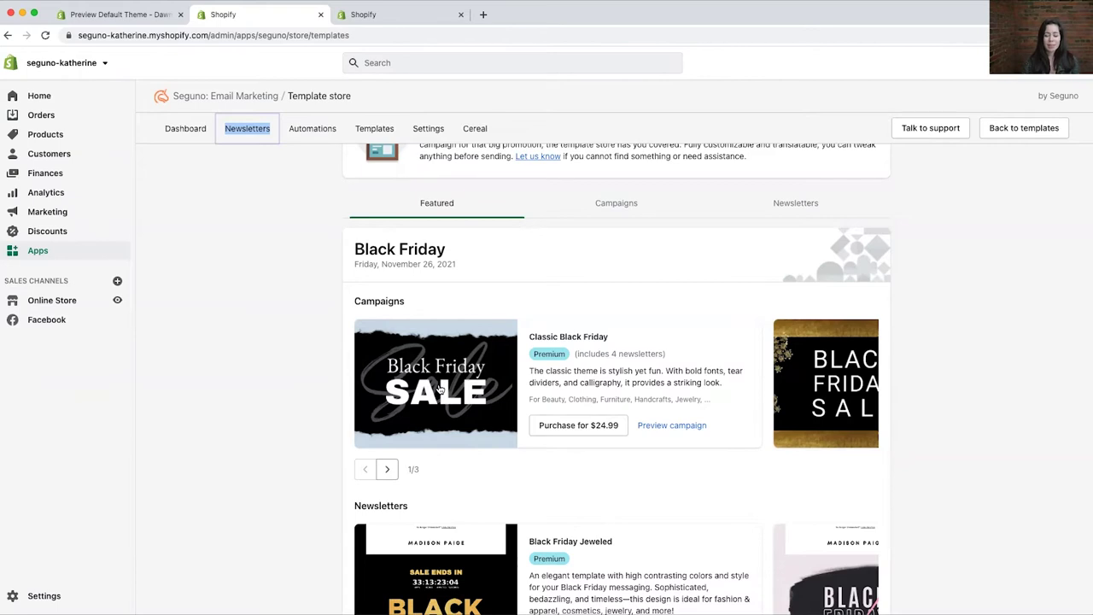
pyautogui.hscroll(5, 439, 388)
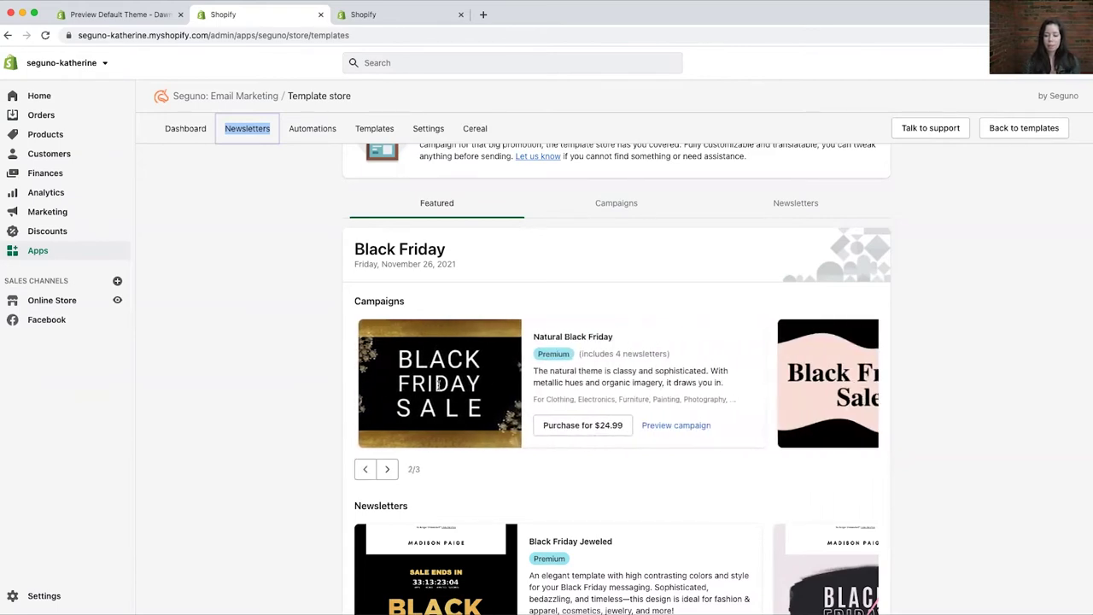
pyautogui.hscroll(5, 438, 385)
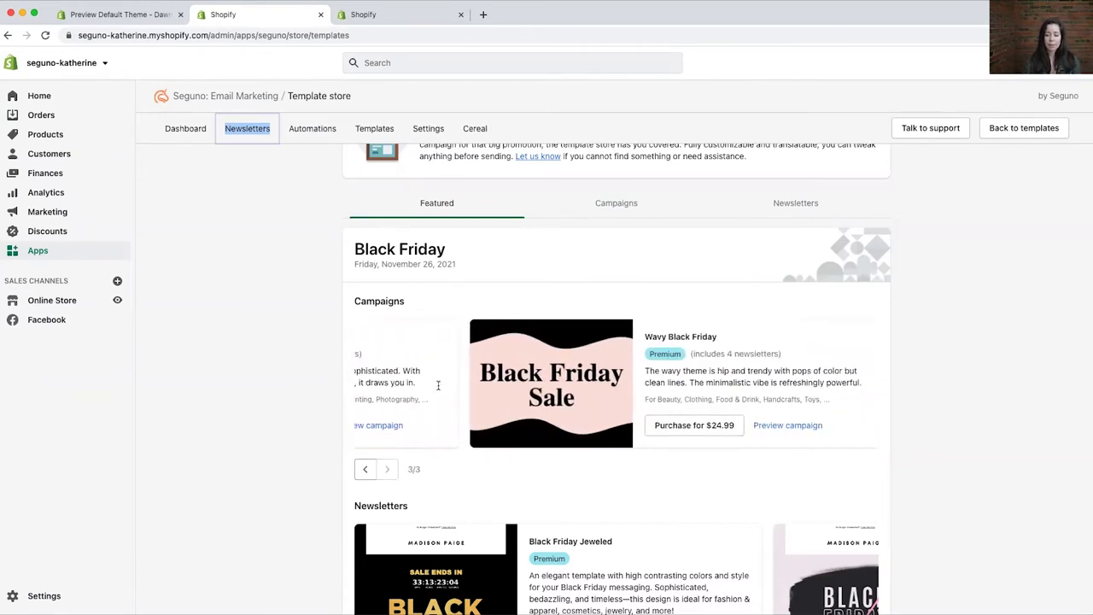
pyautogui.hscroll(-5, 438, 385)
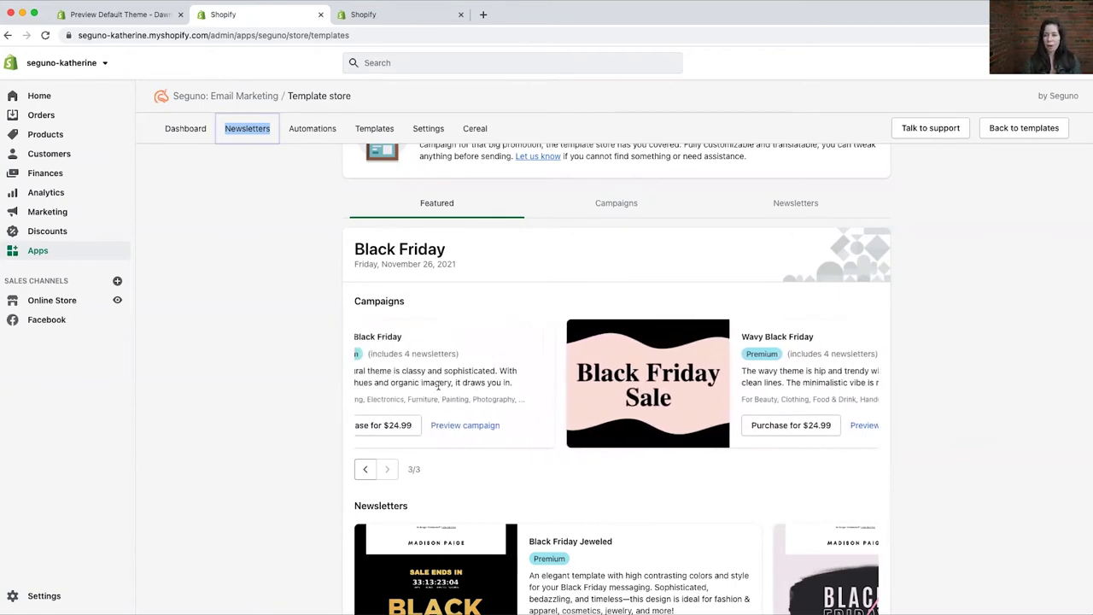
# - Preview the Natural Black Friday campaign and look over its newsletters and customization advice
pyautogui.click(680, 426)
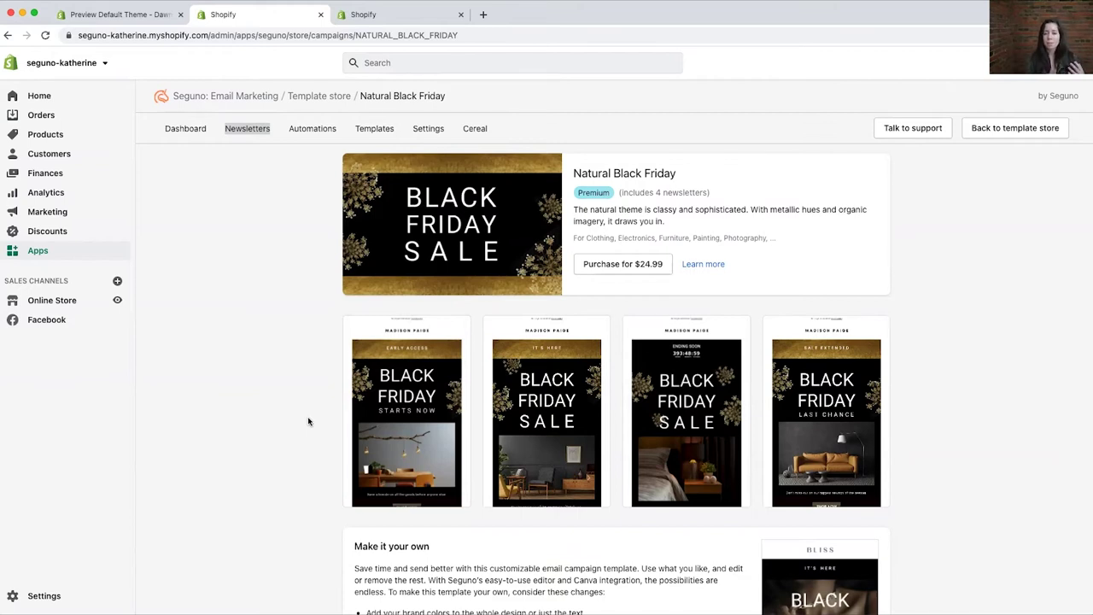
pyautogui.scroll(-2, 308, 421)
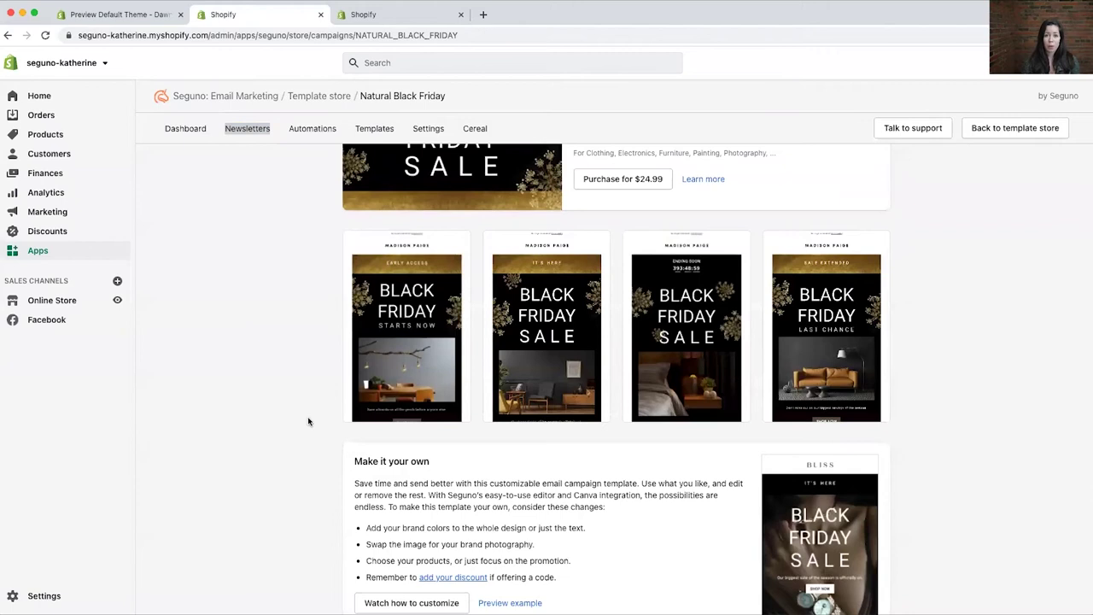
pyautogui.scroll(2, 308, 421)
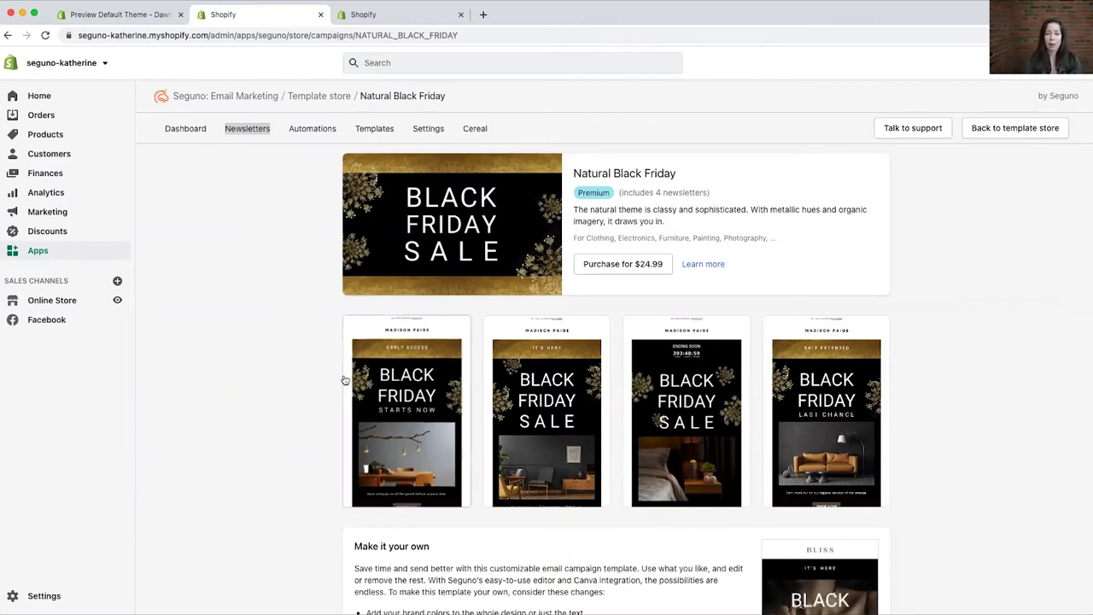
# - Switch to the Dawn Black Friday newsletter editor and review the email design from the header to the footer
pyautogui.click(419, 17)
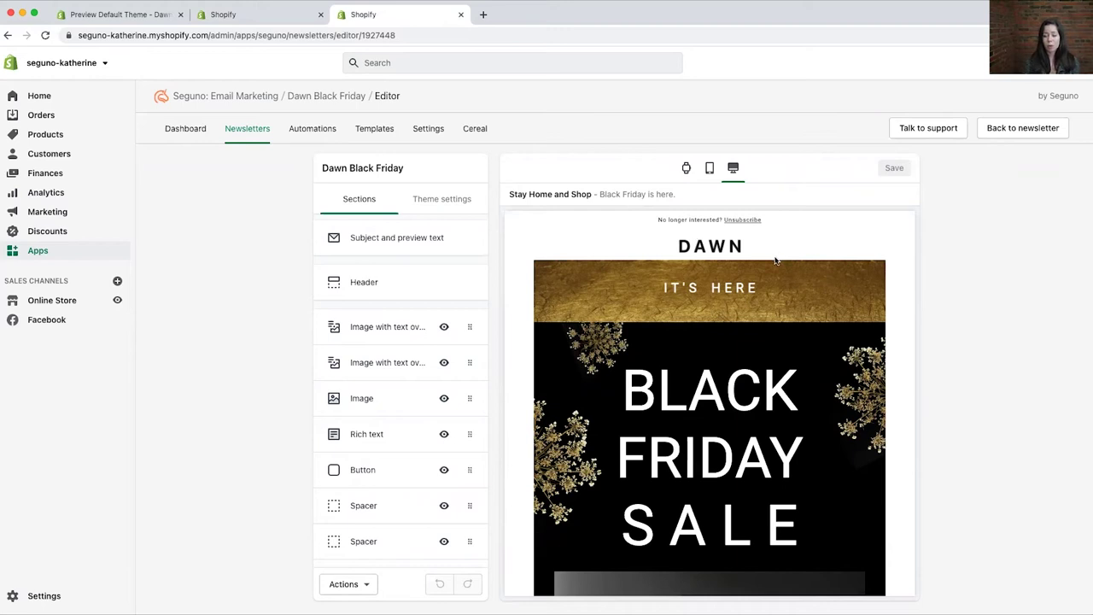
pyautogui.scroll(-6, 801, 385)
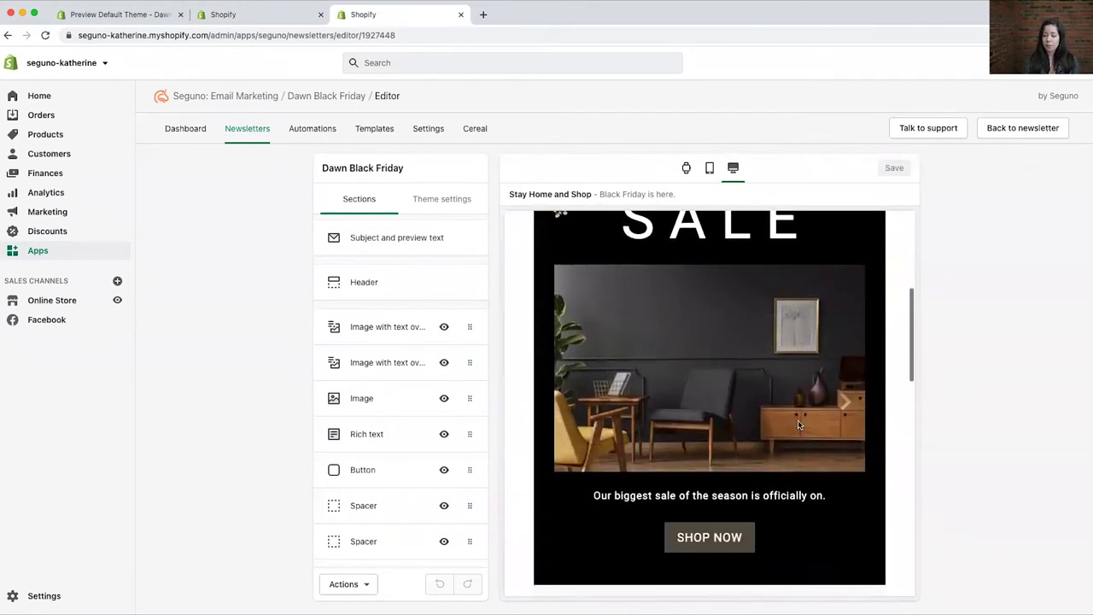
pyautogui.scroll(-3, 798, 424)
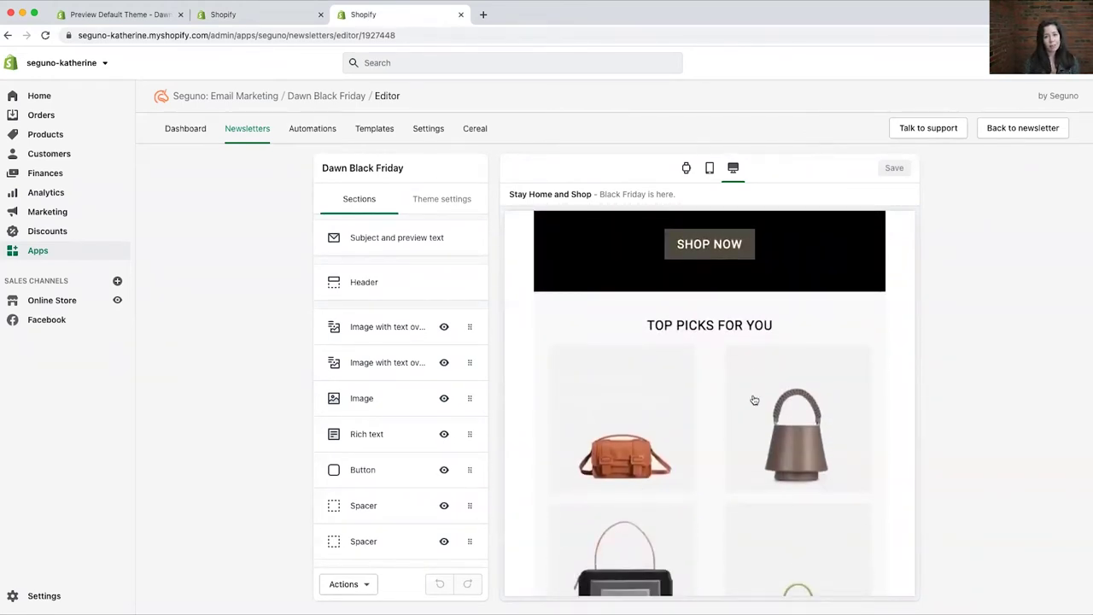
pyautogui.scroll(-10, 851, 474)
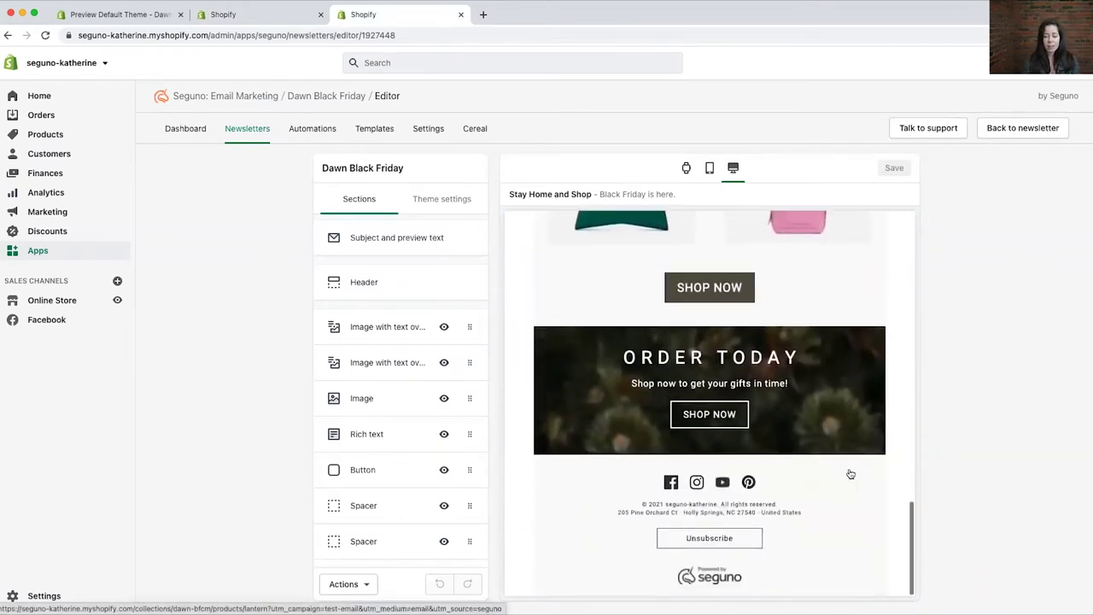
pyautogui.scroll(10, 850, 474)
pyautogui.scroll(8, 850, 474)
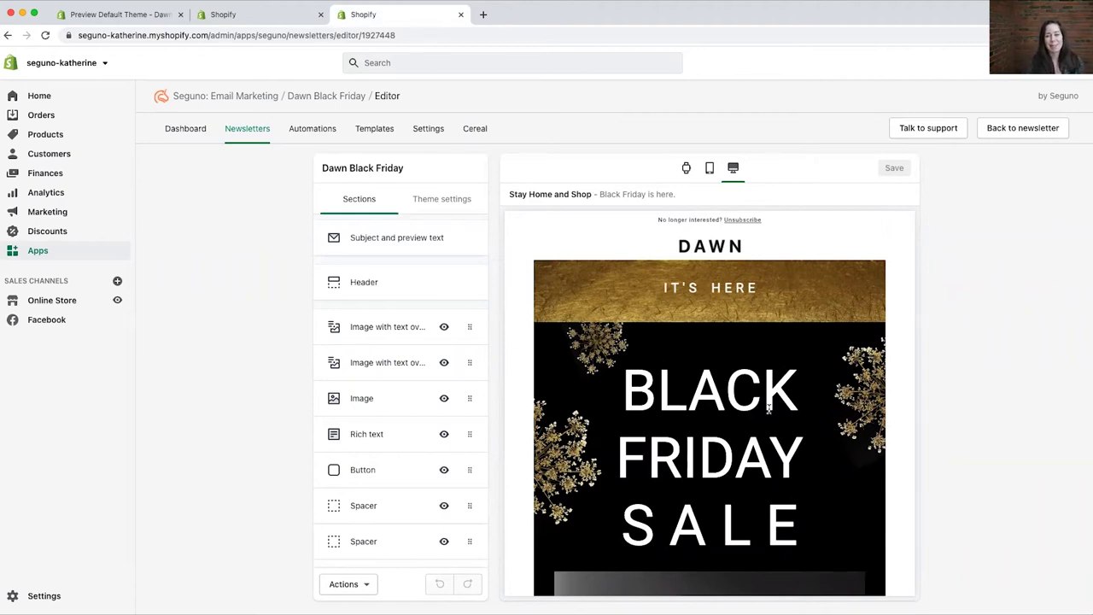
# - Hide the furniture Image section below the Black Friday Sale heading and check the newsletter layout without it
pyautogui.scroll(-3, 768, 408)
pyautogui.scroll(-4, 768, 408)
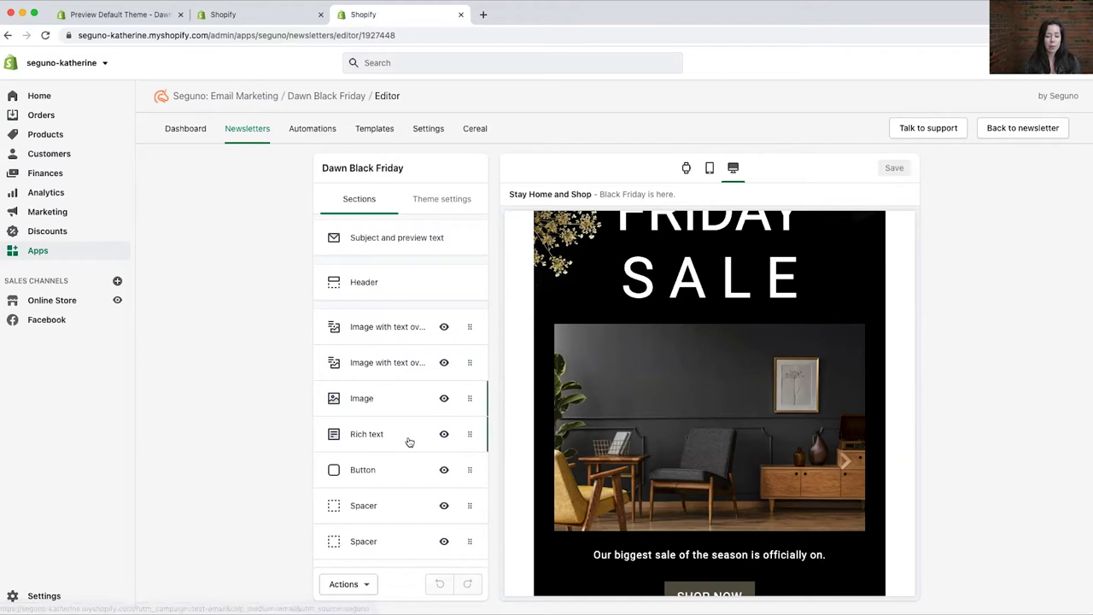
pyautogui.click(444, 399)
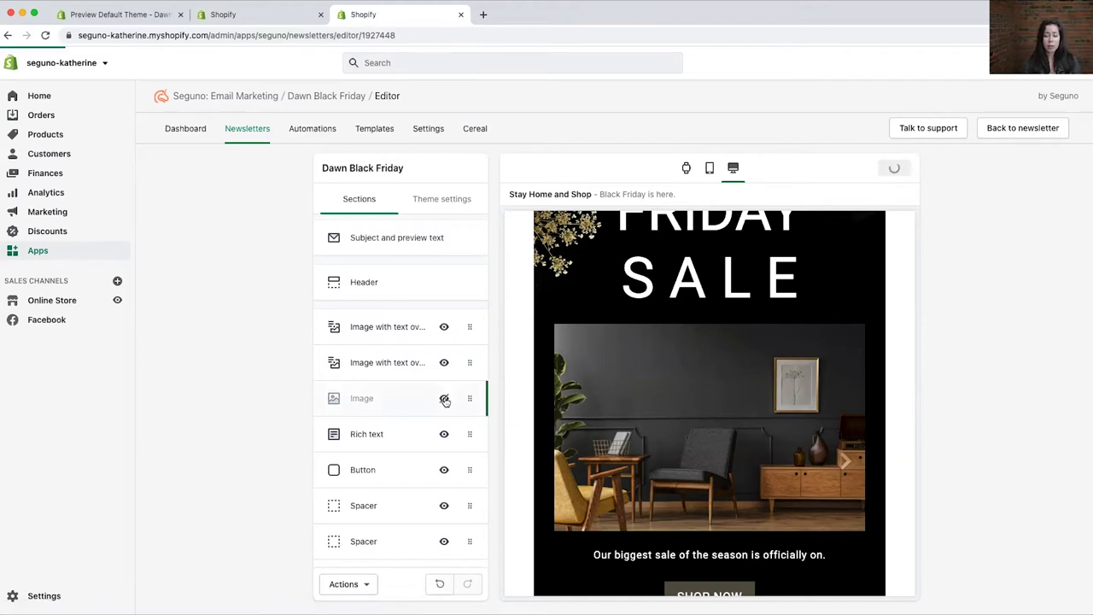
pyautogui.scroll(4, 835, 432)
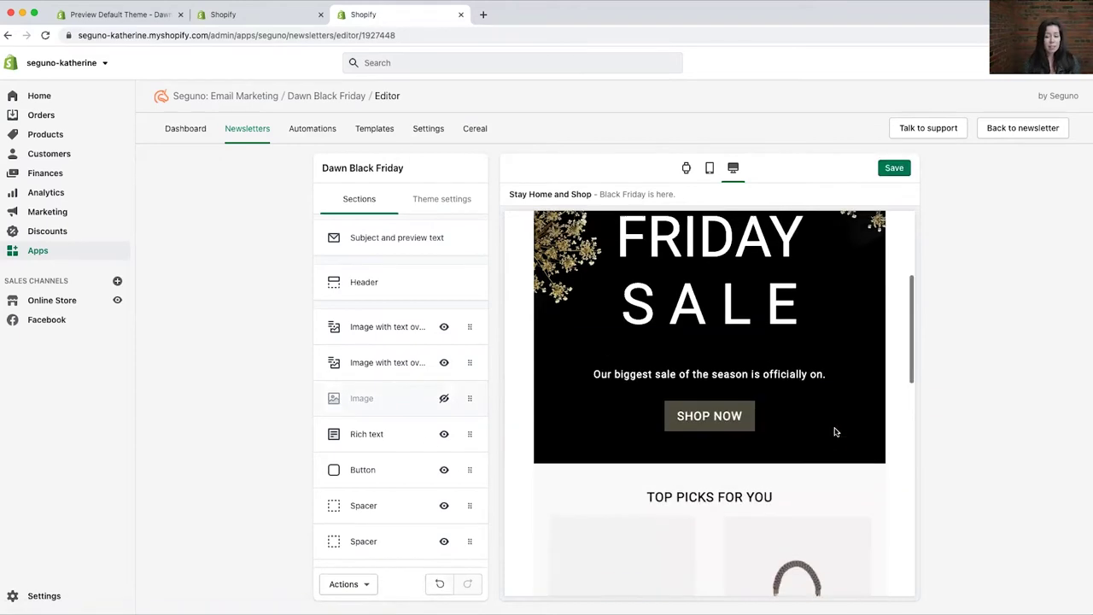
pyautogui.scroll(-5, 835, 432)
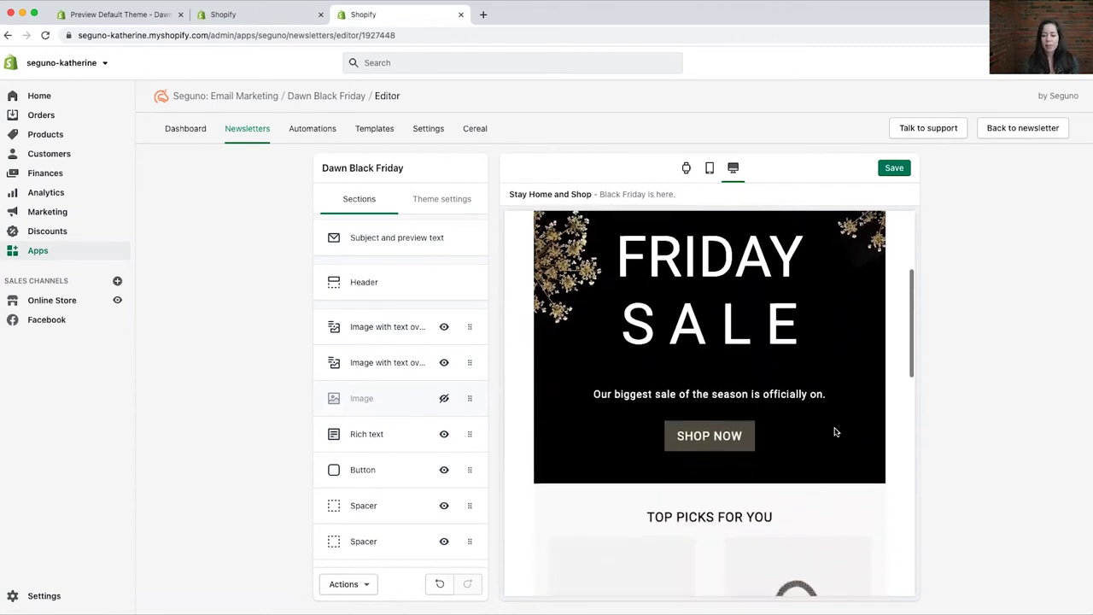
pyautogui.scroll(-5, 835, 432)
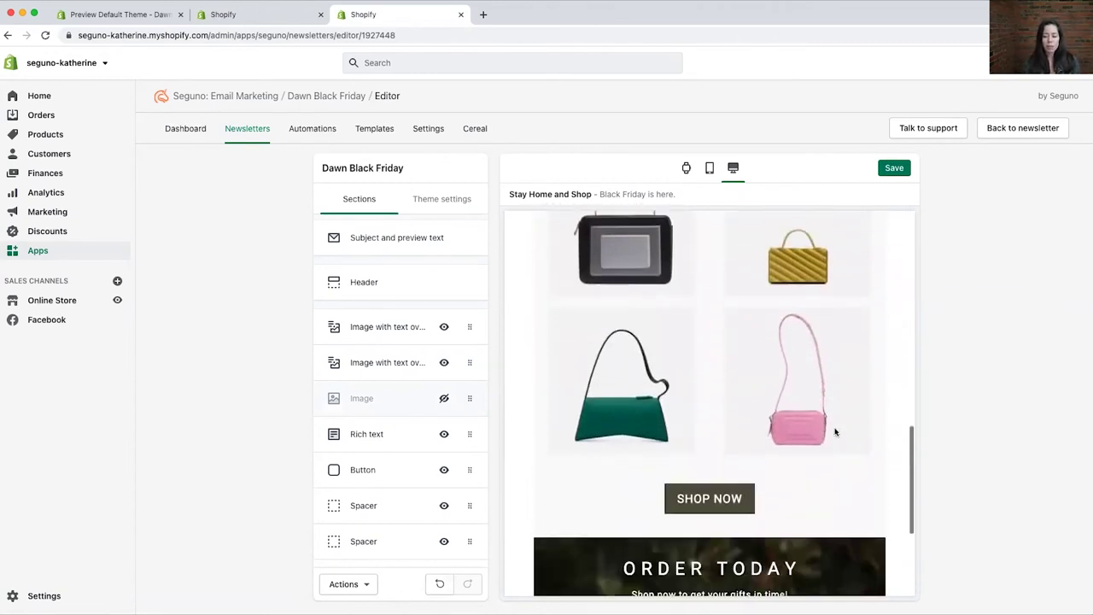
pyautogui.scroll(5, 835, 433)
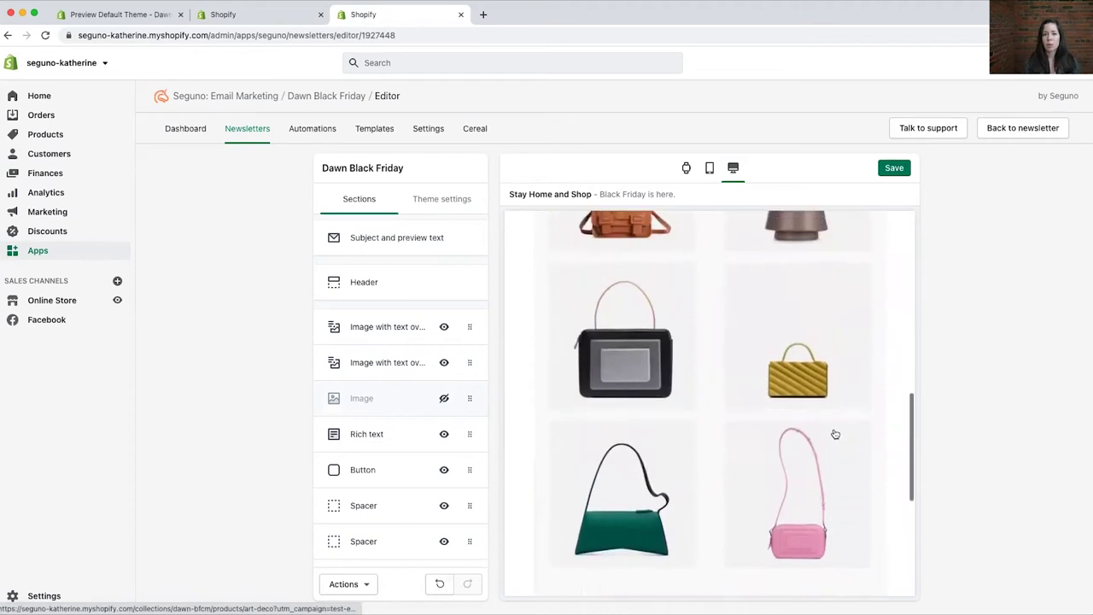
# - Make the hidden Image section below the Black Friday Sale banner visible in the newsletter
pyautogui.scroll(3, 835, 434)
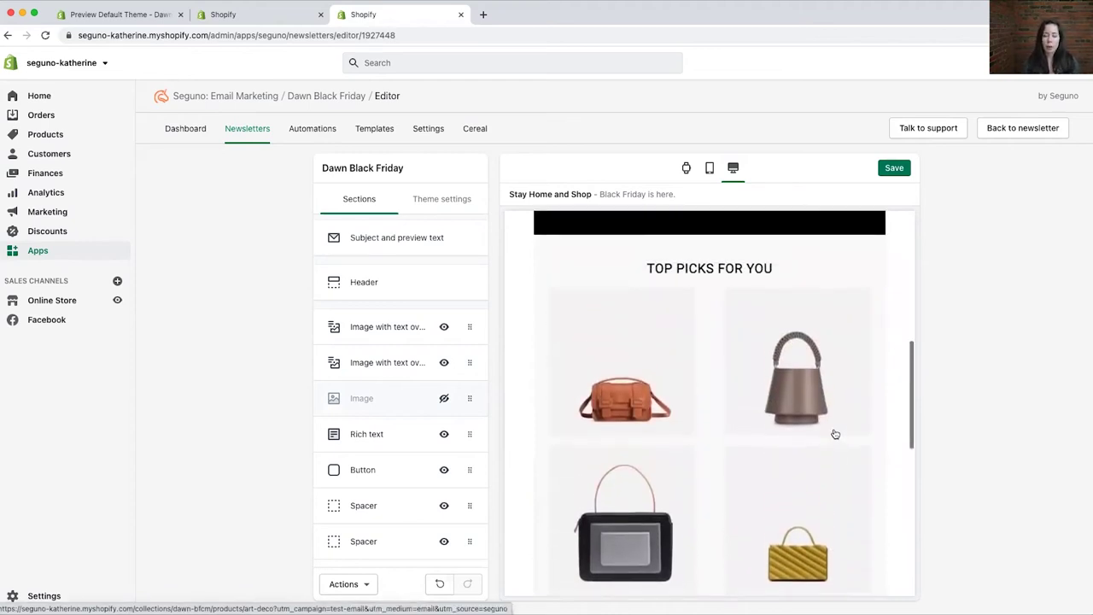
pyautogui.scroll(3, 835, 433)
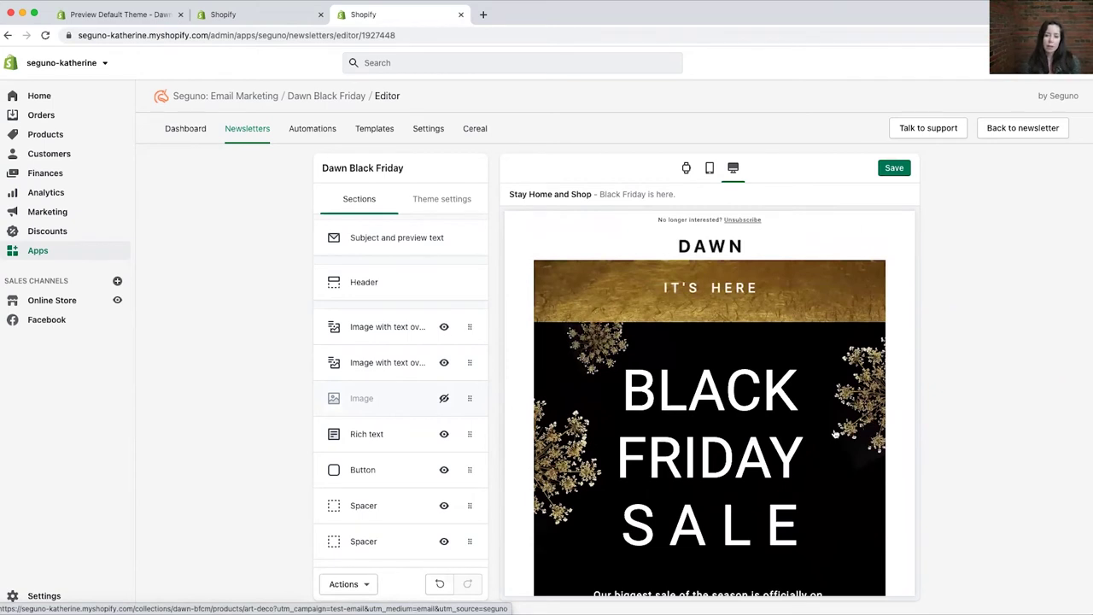
pyautogui.scroll(-3, 835, 432)
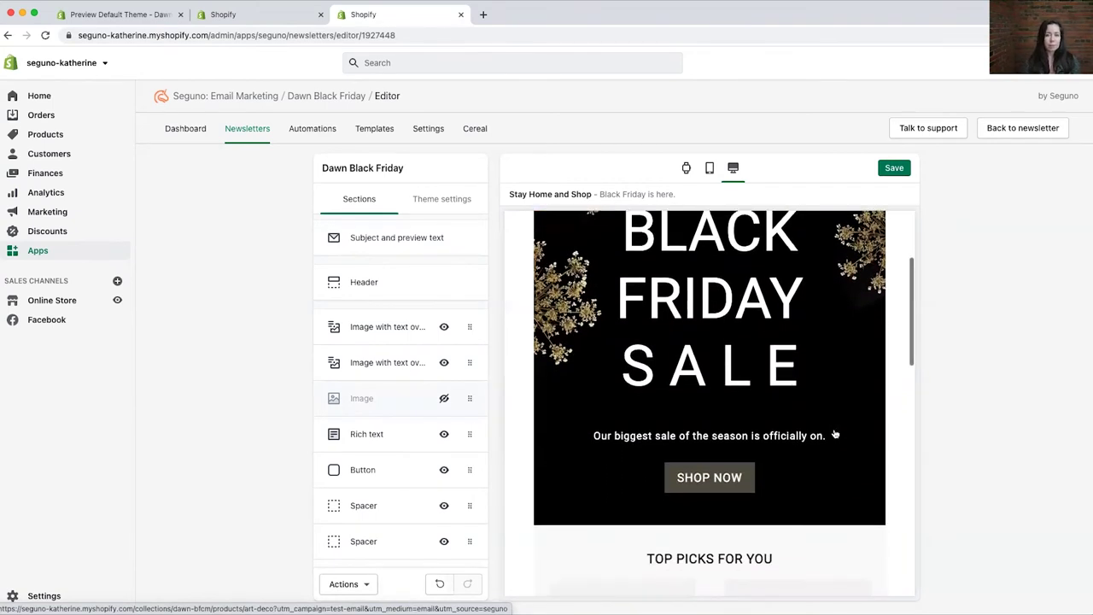
pyautogui.click(443, 398)
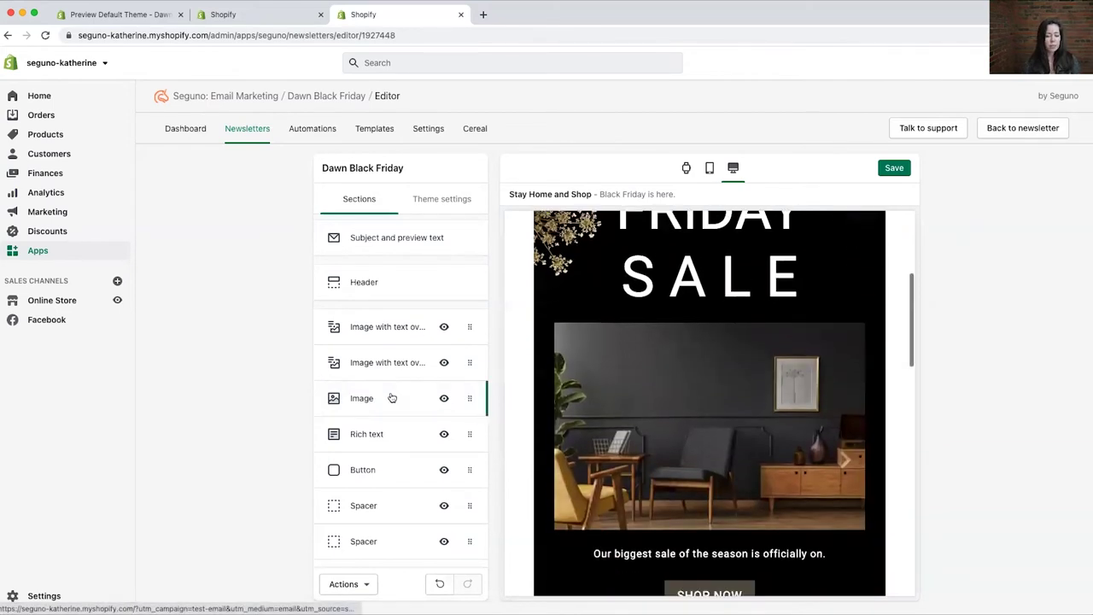
# - Replace the Image section's furniture photo with the library photo of a person in a cream skirt carrying a black handbag
pyautogui.click(363, 400)
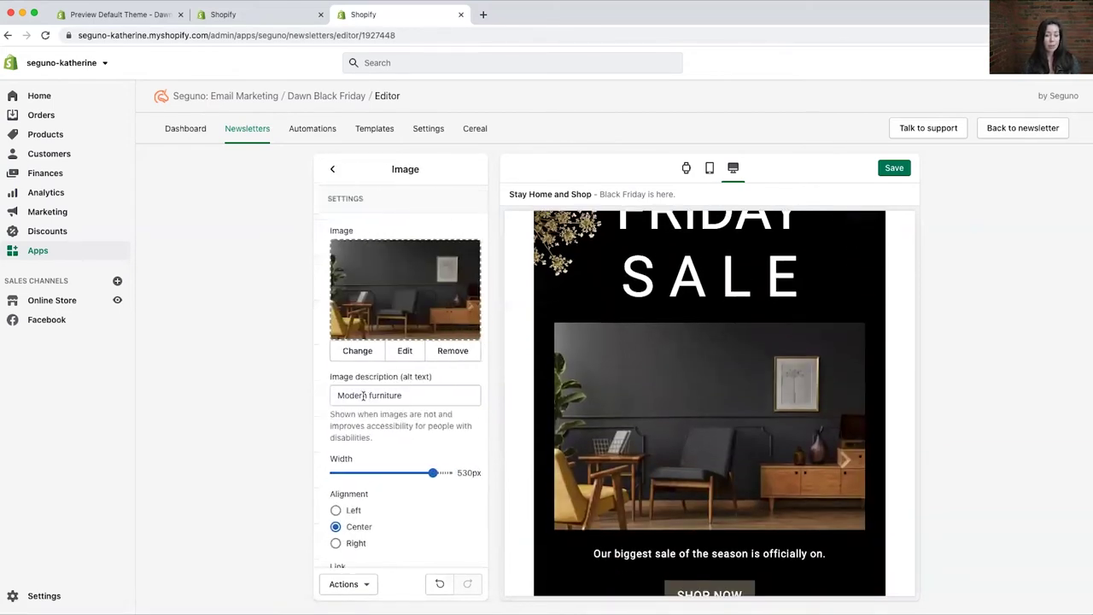
pyautogui.click(364, 351)
pyautogui.scroll(-5, 427, 384)
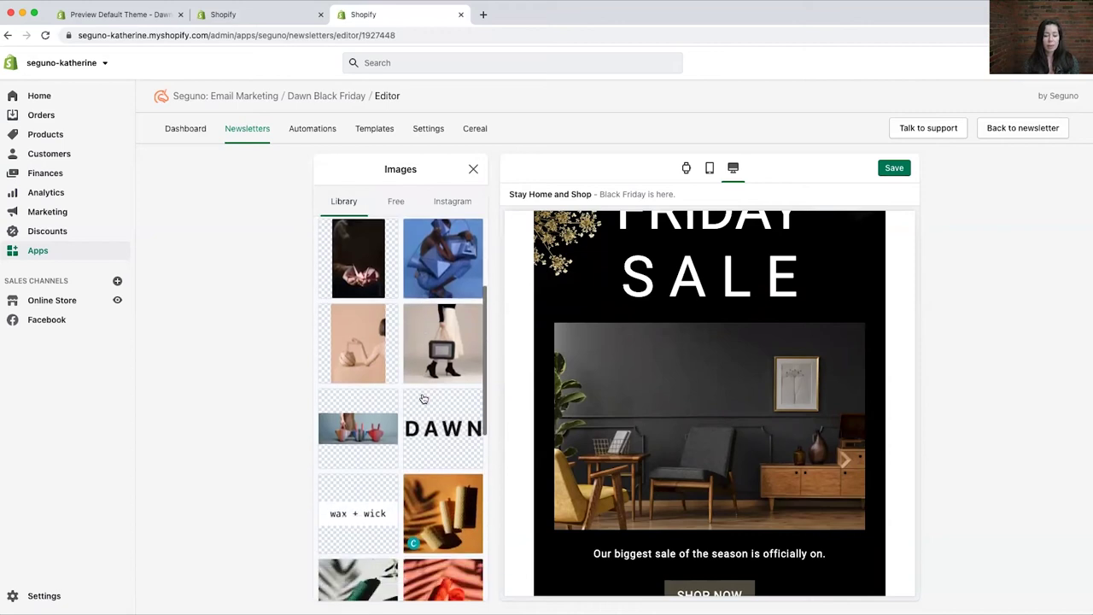
pyautogui.click(441, 349)
pyautogui.click(457, 583)
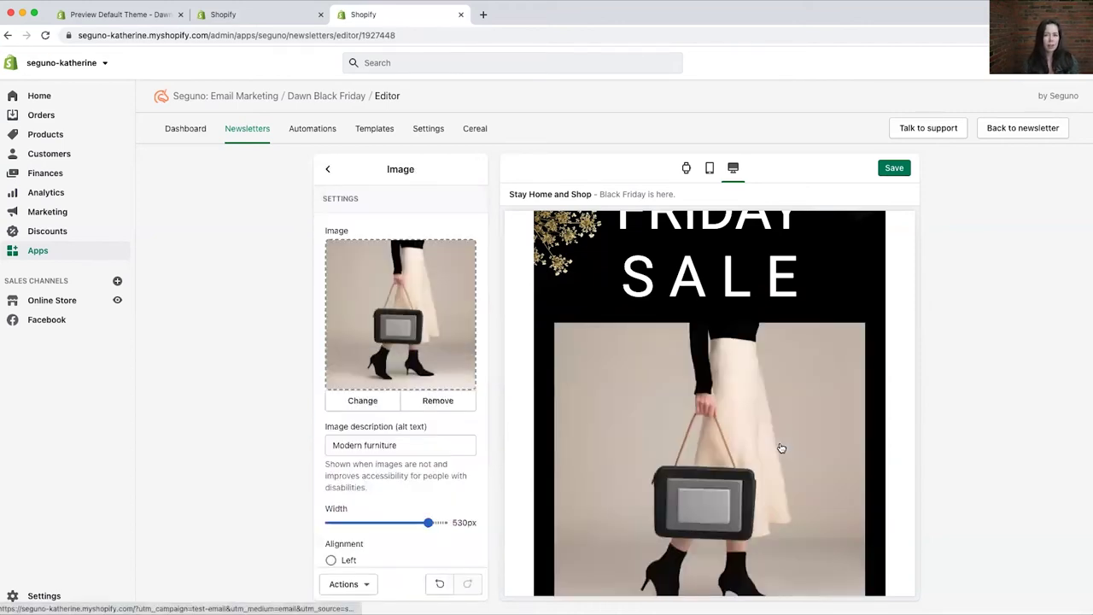
# - Review the newsletter preview from the sale banner to the footer, then return to the section list
pyautogui.scroll(5, 780, 448)
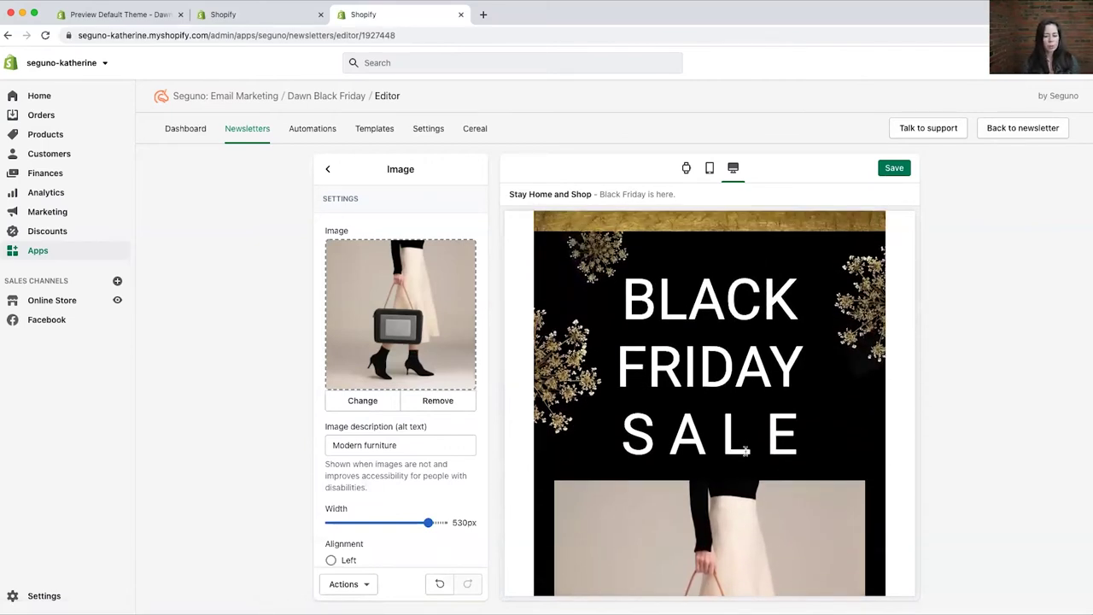
pyautogui.scroll(-5, 745, 451)
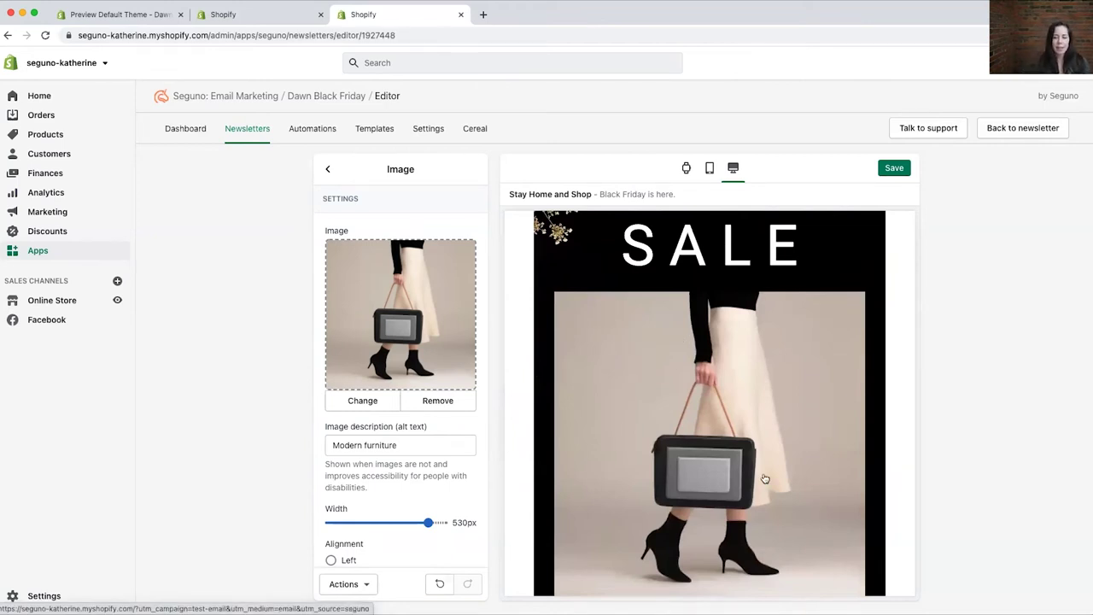
pyautogui.scroll(-2, 765, 479)
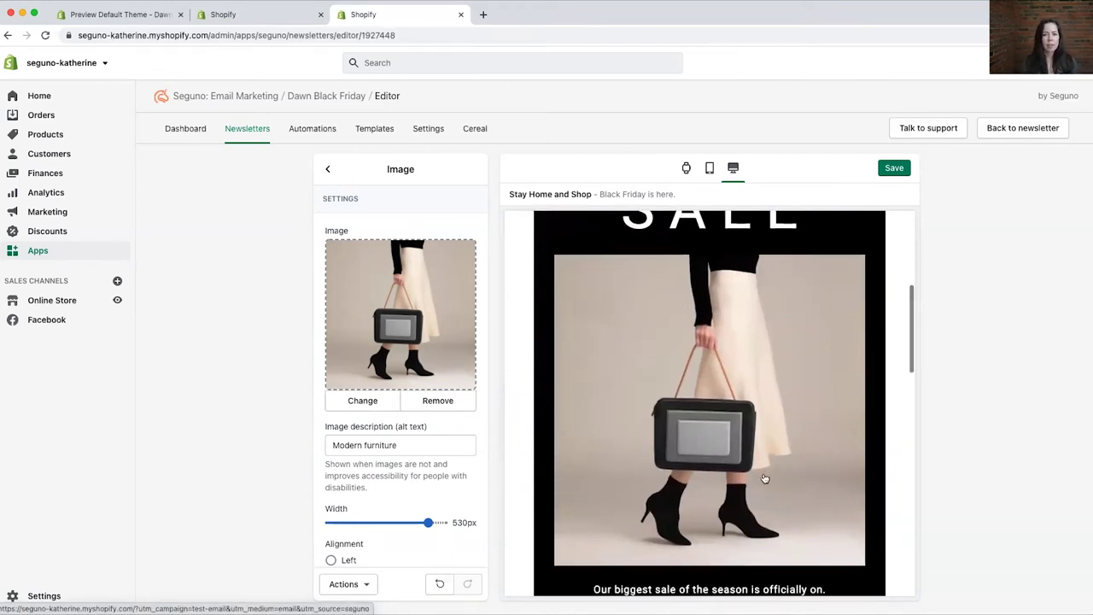
pyautogui.scroll(-5, 765, 479)
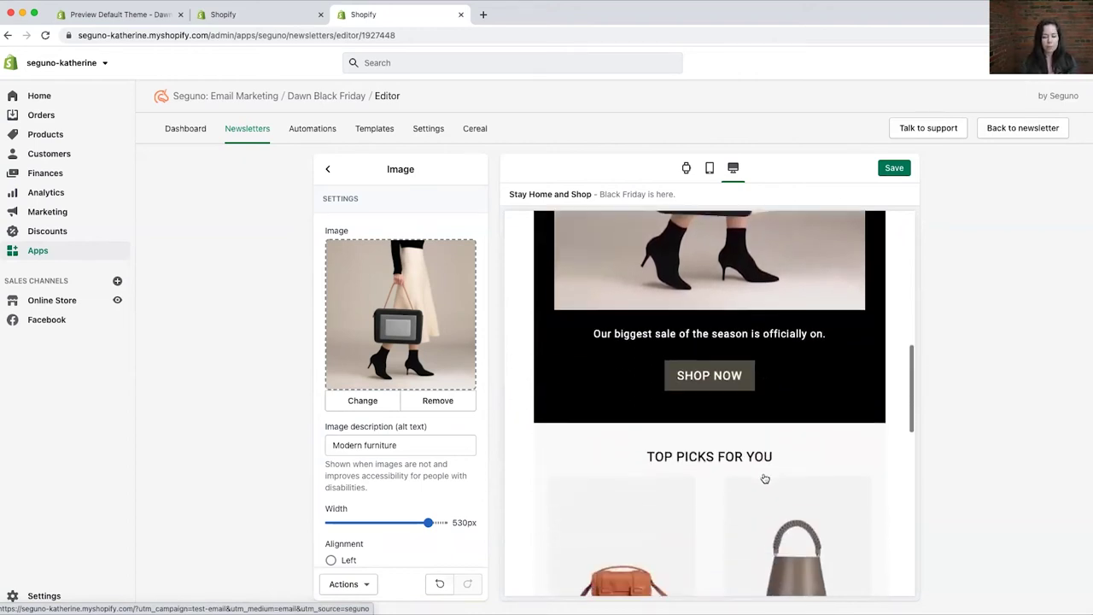
pyautogui.scroll(-7, 765, 479)
pyautogui.scroll(-5, 765, 479)
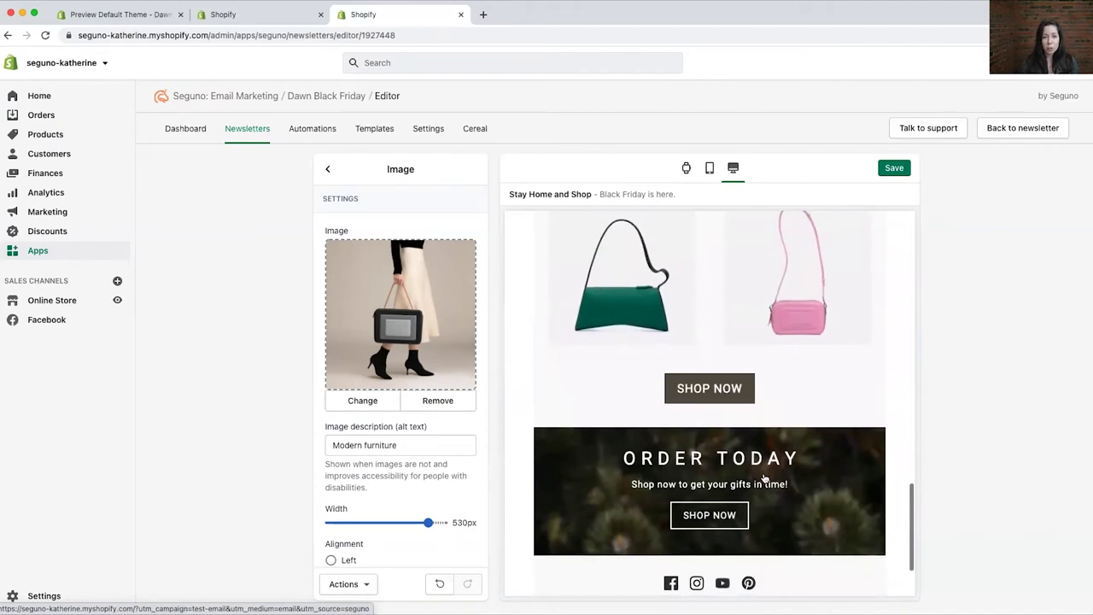
pyautogui.scroll(5, 765, 479)
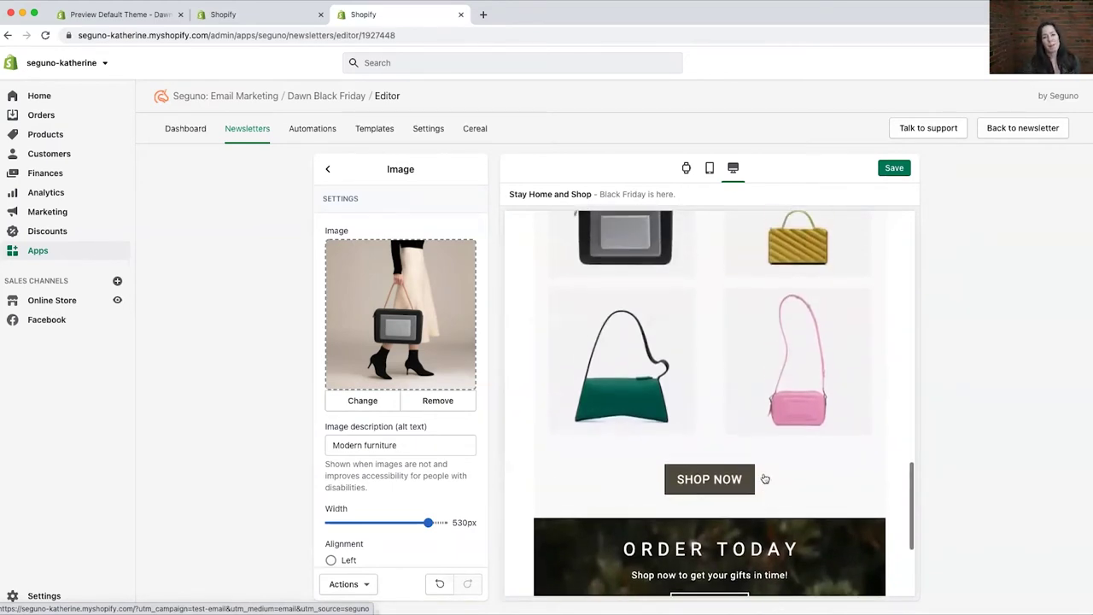
pyautogui.scroll(5, 765, 479)
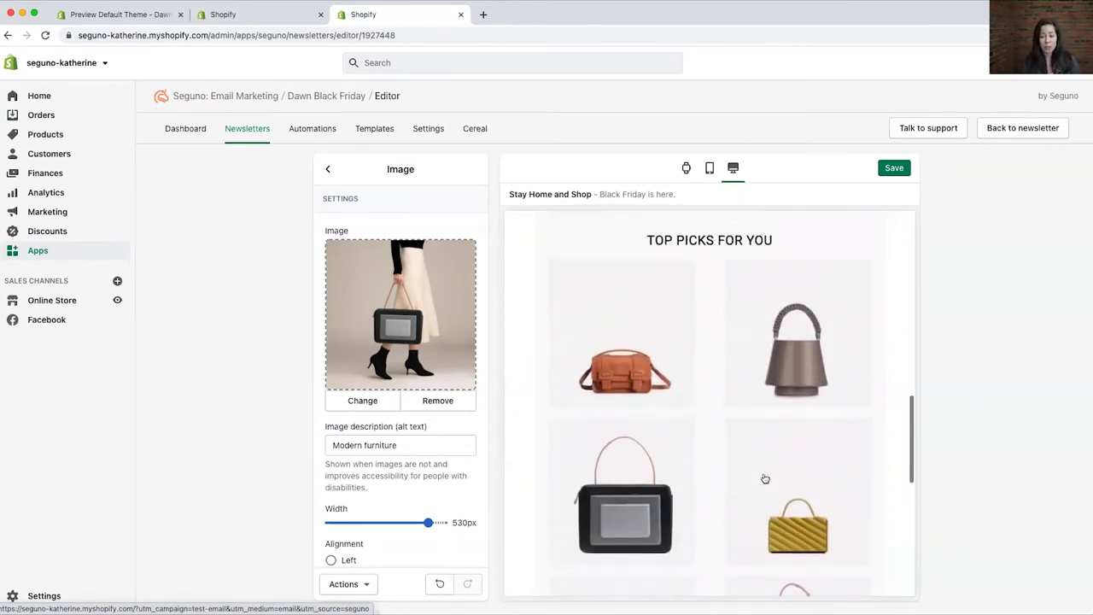
pyautogui.scroll(5, 765, 479)
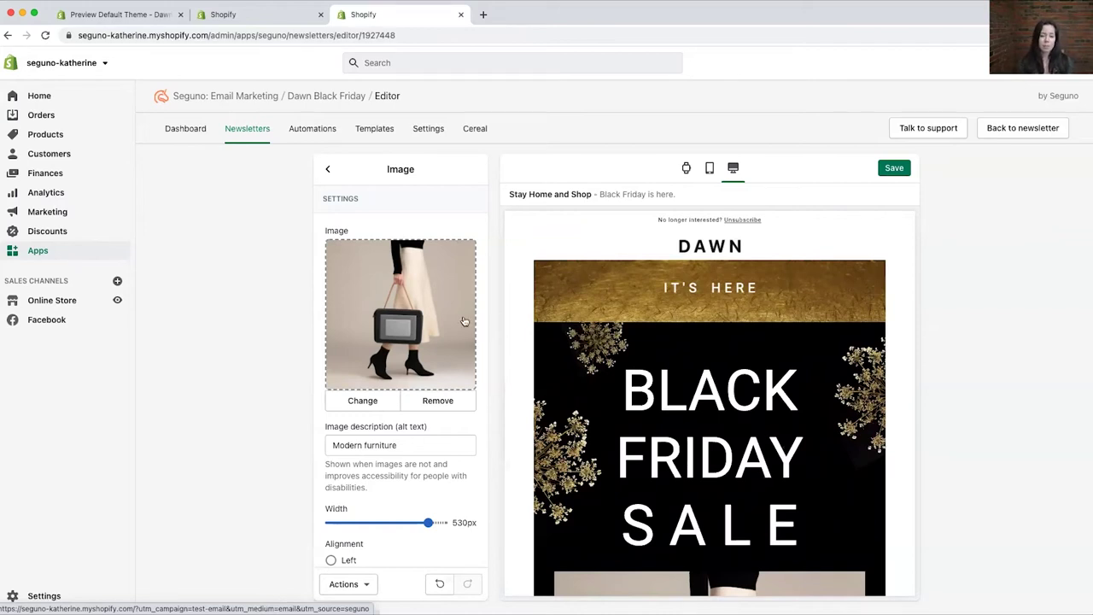
pyautogui.click(326, 171)
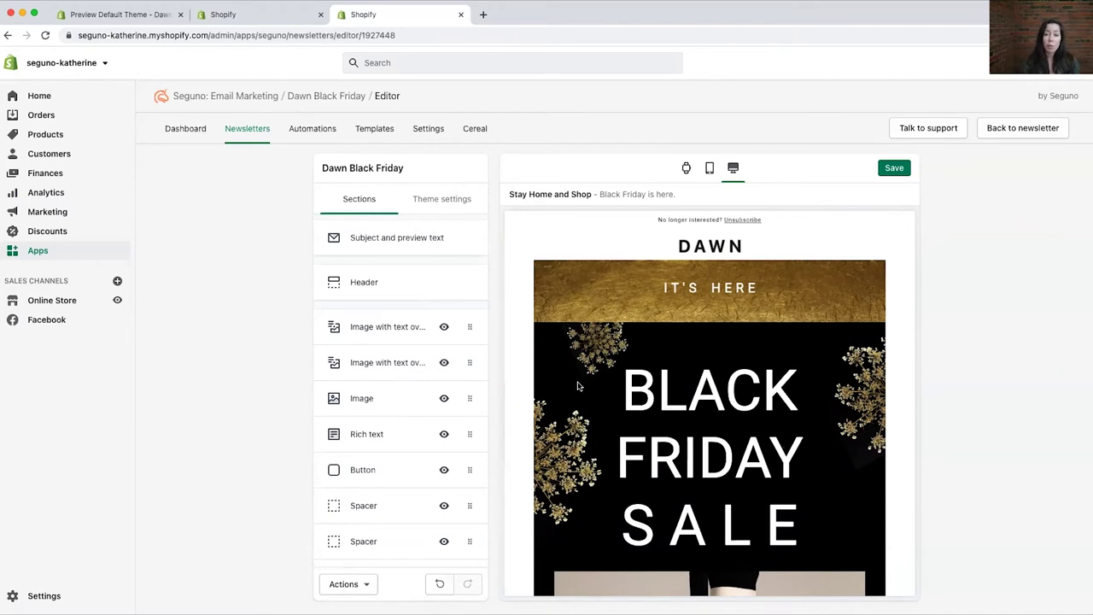
# - Remove the gold image from the "IT'S HERE" section and set its background color to black, 000000
pyautogui.click(395, 328)
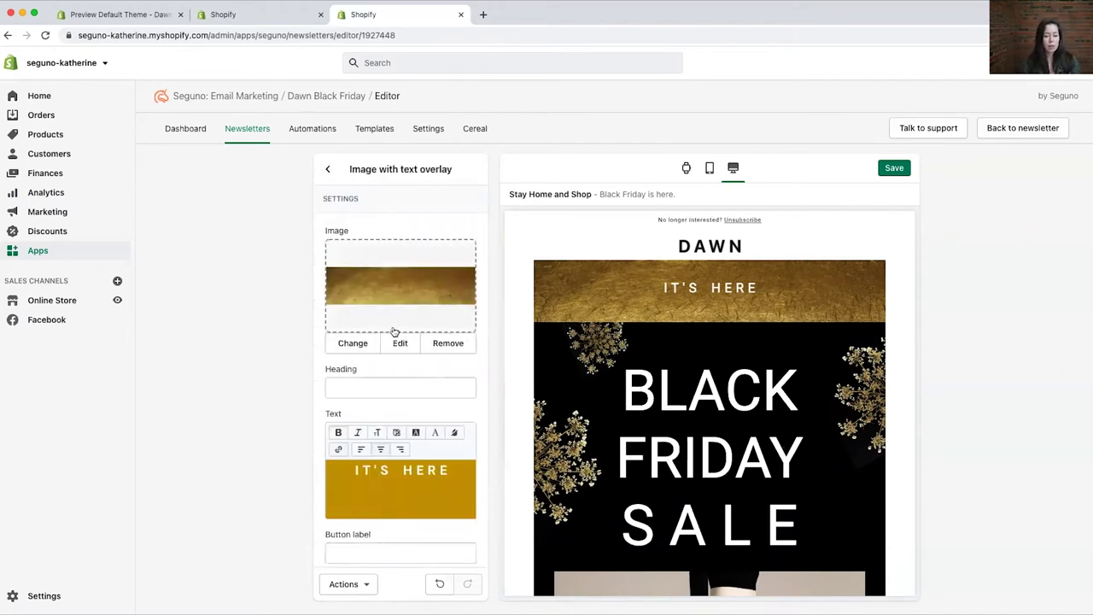
pyautogui.click(447, 343)
pyautogui.scroll(-5, 447, 381)
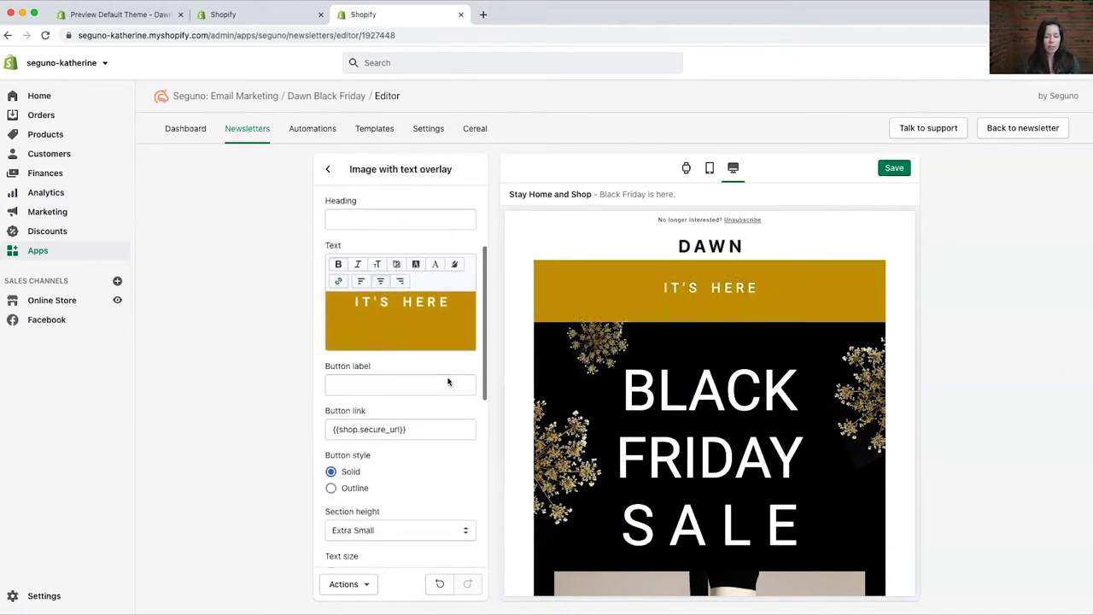
pyautogui.scroll(-4, 448, 382)
pyautogui.click(333, 410)
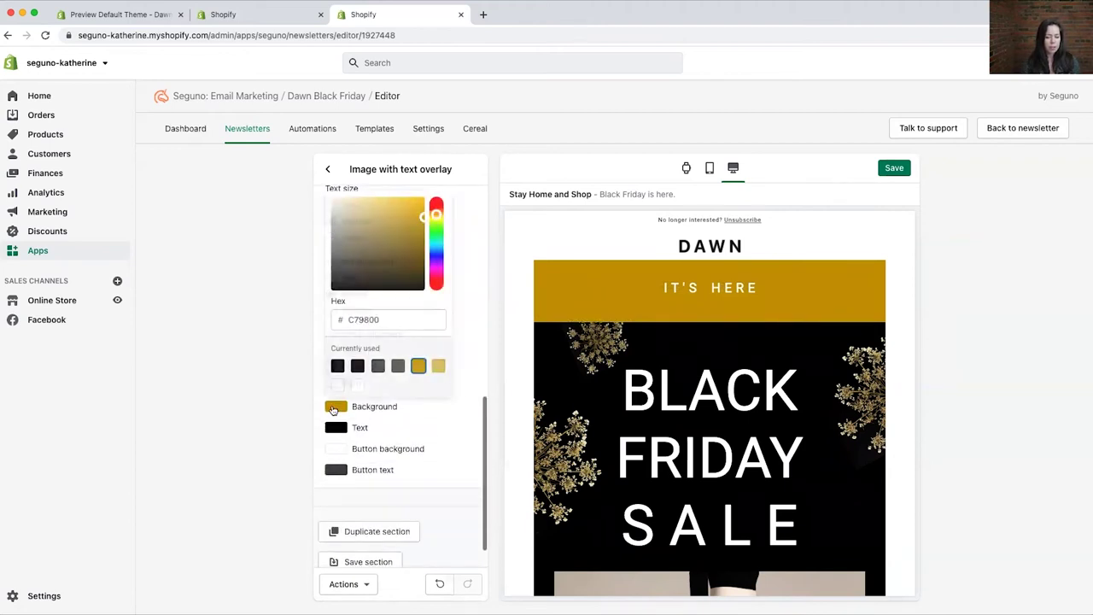
pyautogui.click(338, 365)
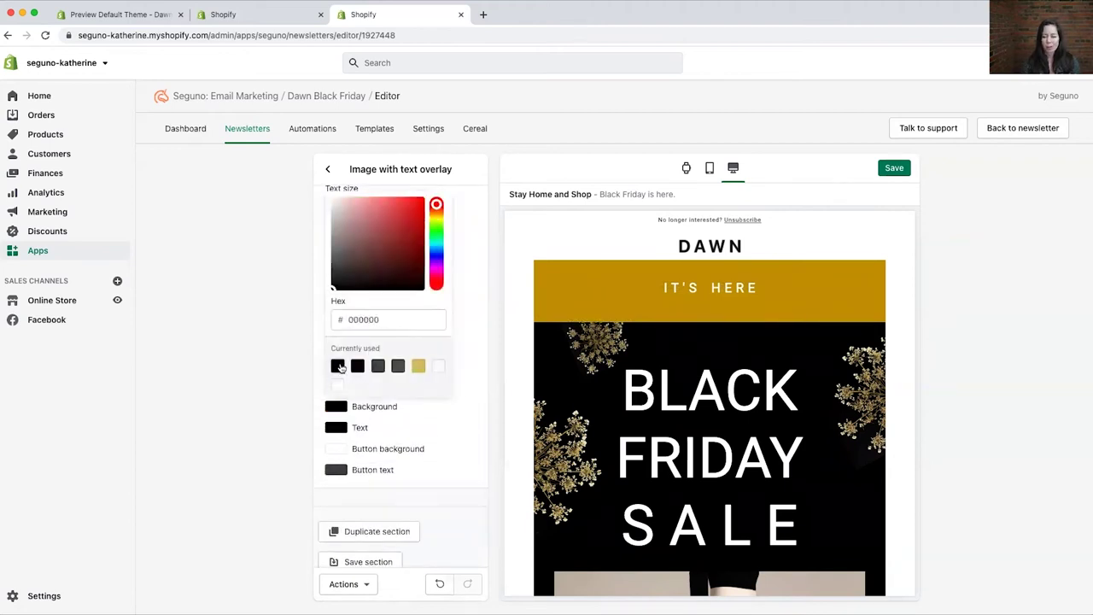
pyautogui.click(329, 170)
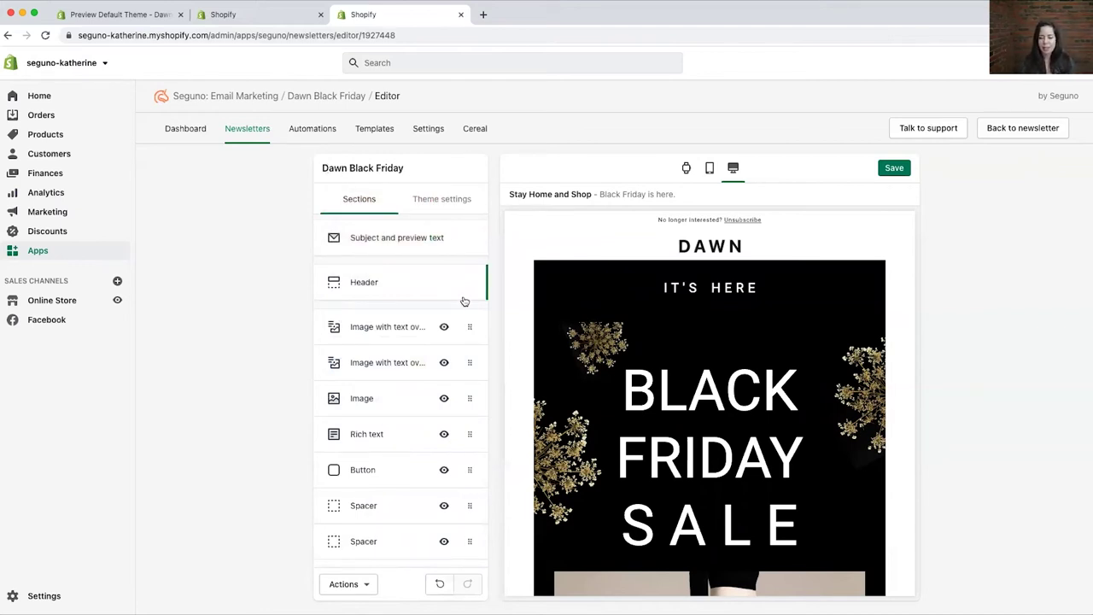
# - Remove the floral background image from the "BLACK FRIDAY SALE" section and check the result in the preview
pyautogui.click(405, 365)
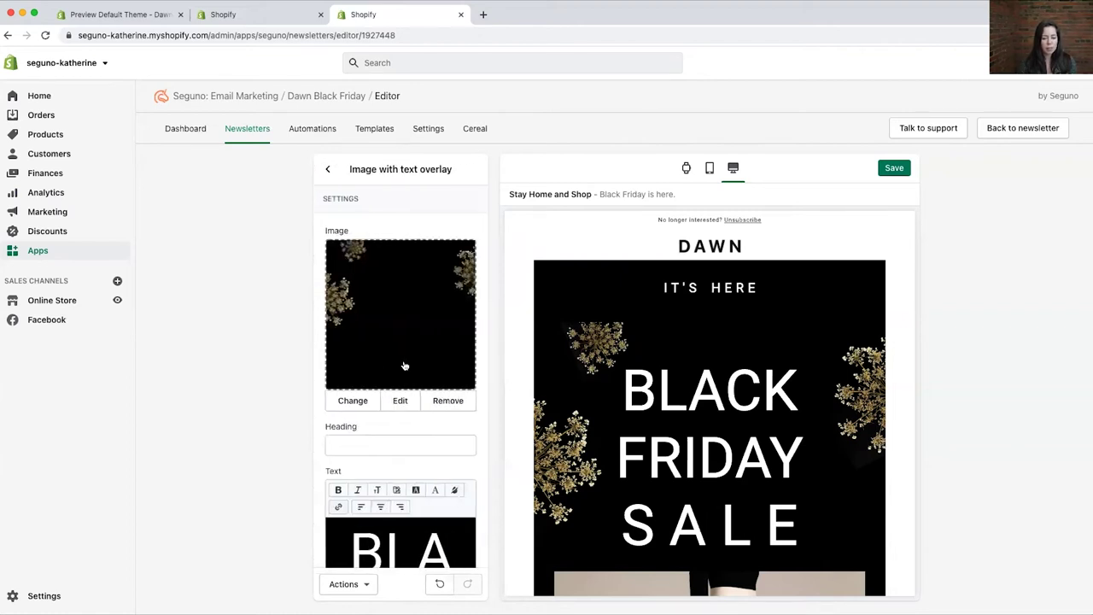
pyautogui.click(449, 401)
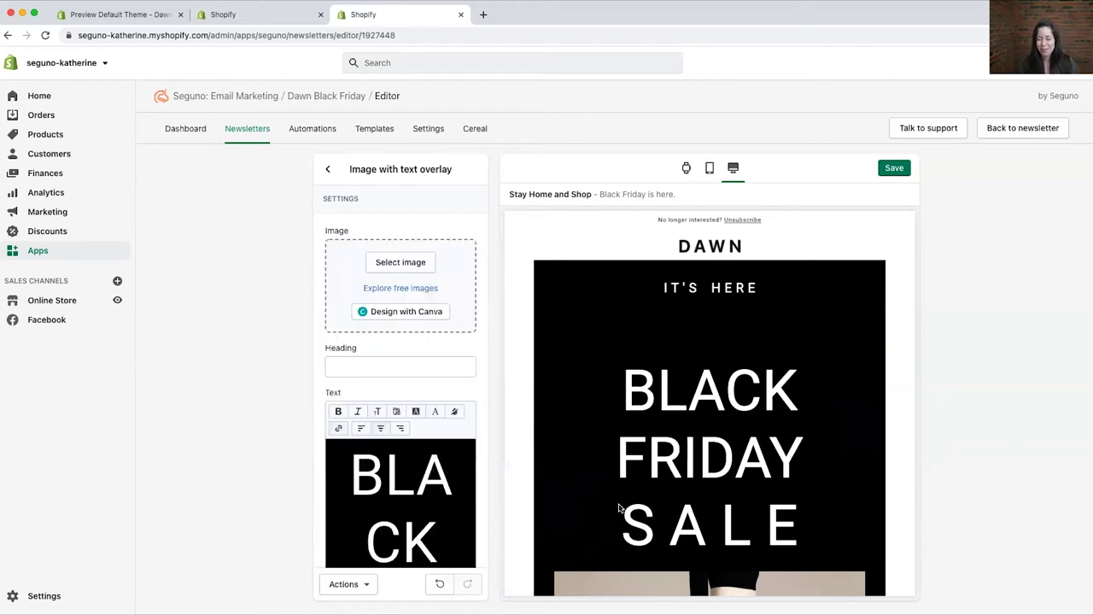
pyautogui.scroll(-2, 618, 507)
pyautogui.scroll(-5, 618, 507)
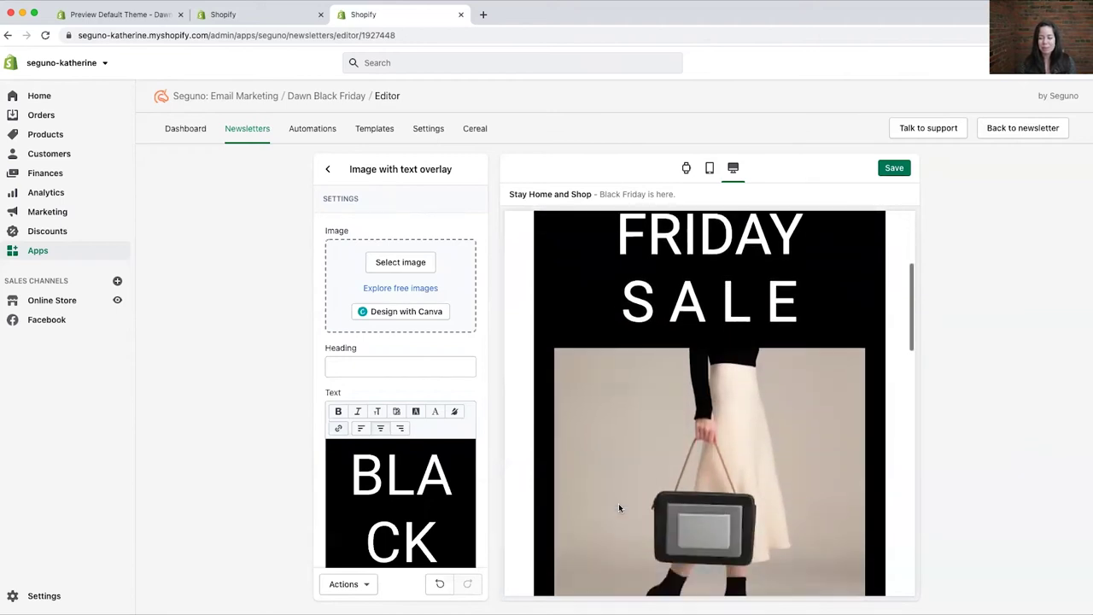
pyautogui.scroll(-3, 619, 507)
pyautogui.scroll(5, 619, 508)
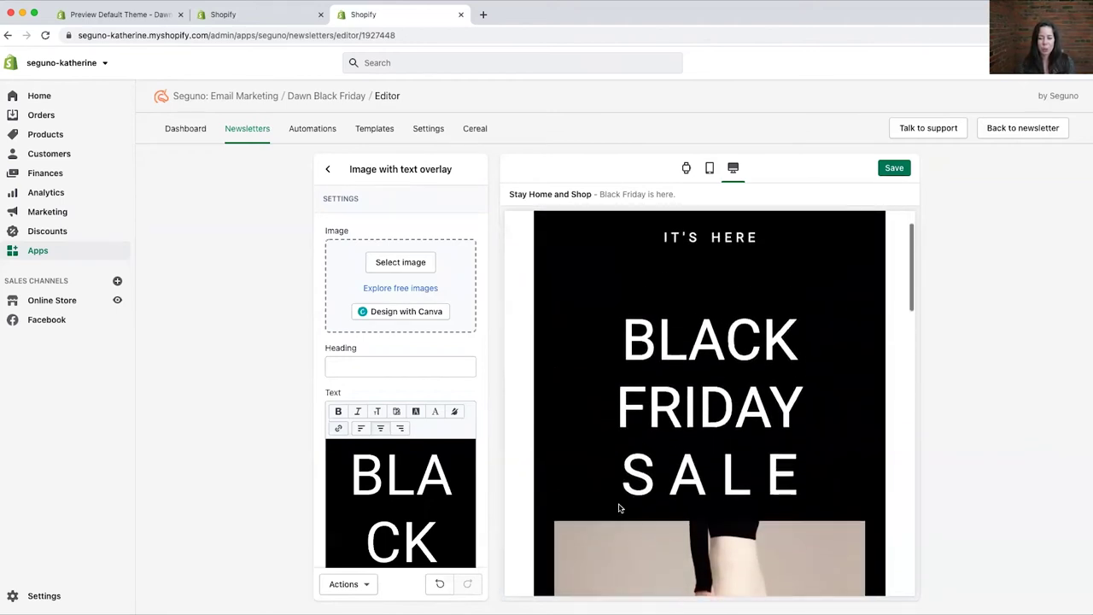
pyautogui.click(331, 170)
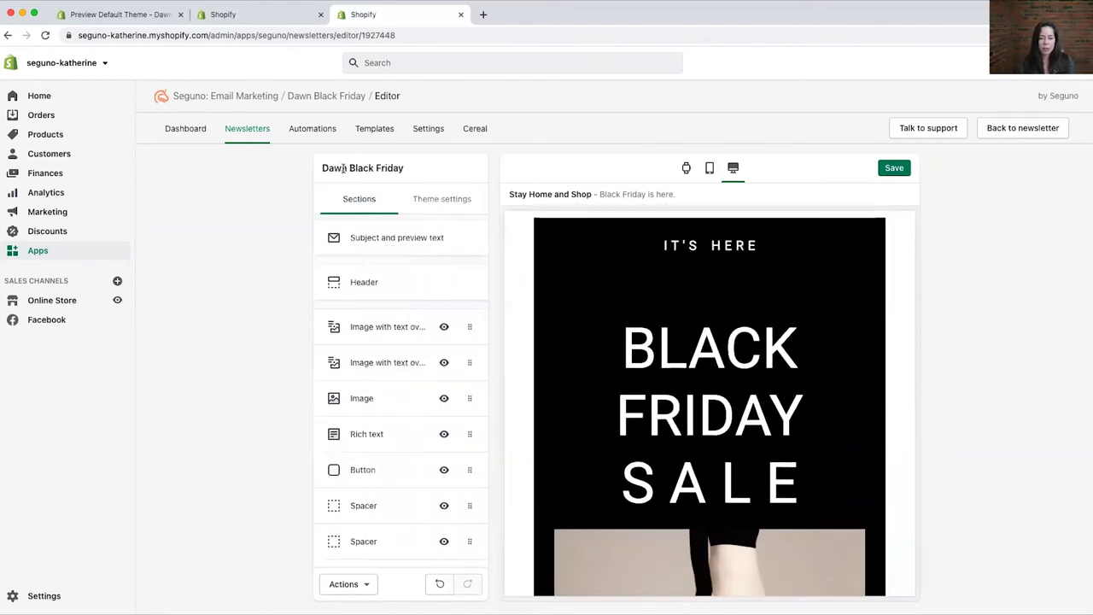
# - Replace the Image section's handbag photo with the library photo of a crouching model with blue bags
pyautogui.scroll(-5, 606, 451)
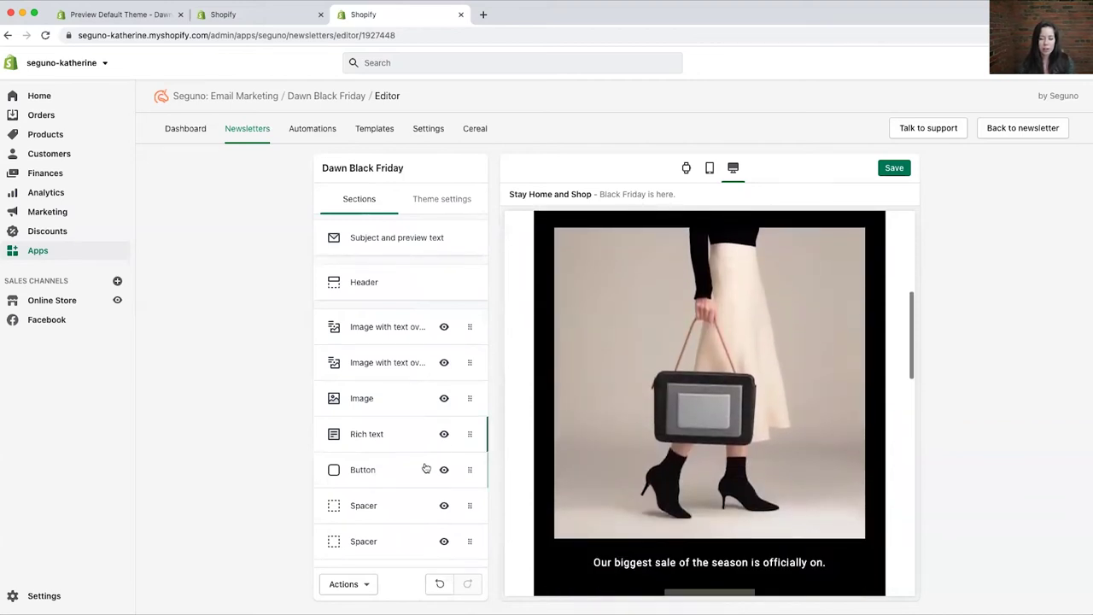
pyautogui.scroll(-1, 424, 465)
pyautogui.click(362, 369)
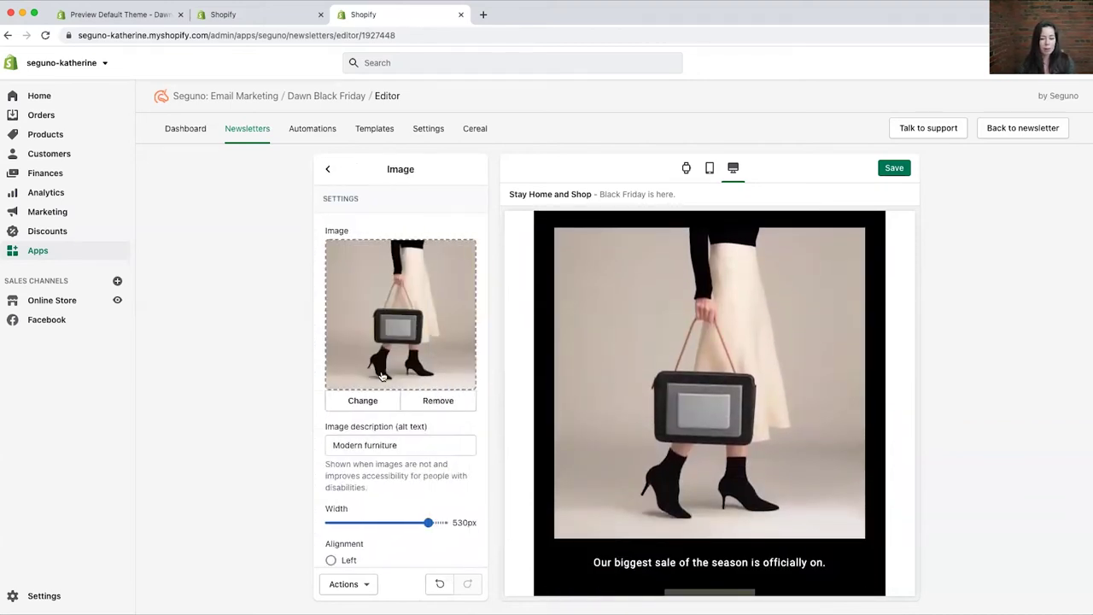
pyautogui.click(369, 402)
pyautogui.click(435, 412)
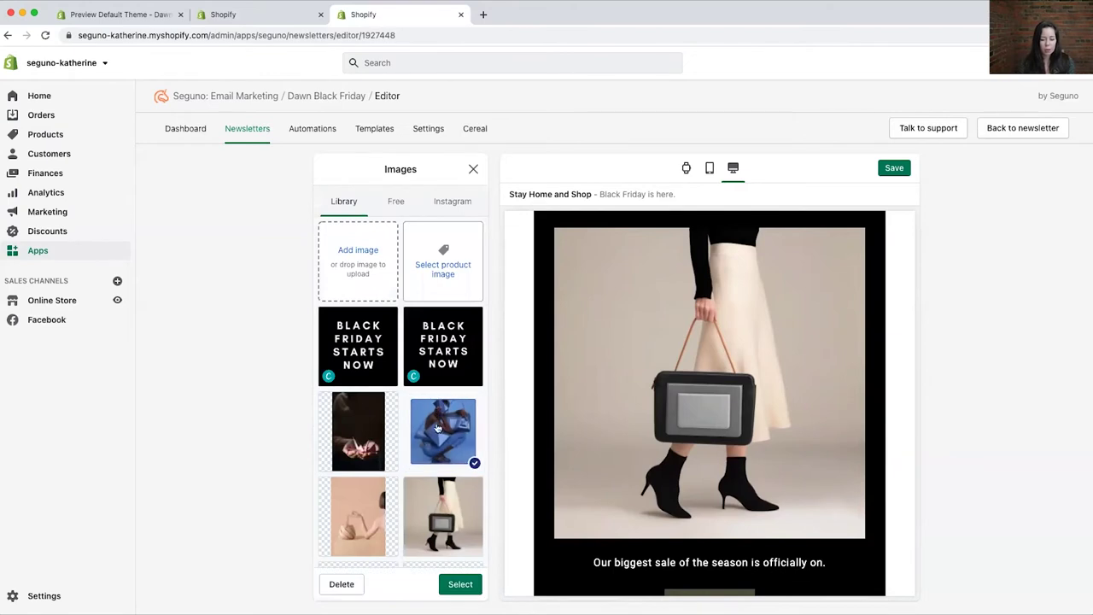
pyautogui.click(458, 582)
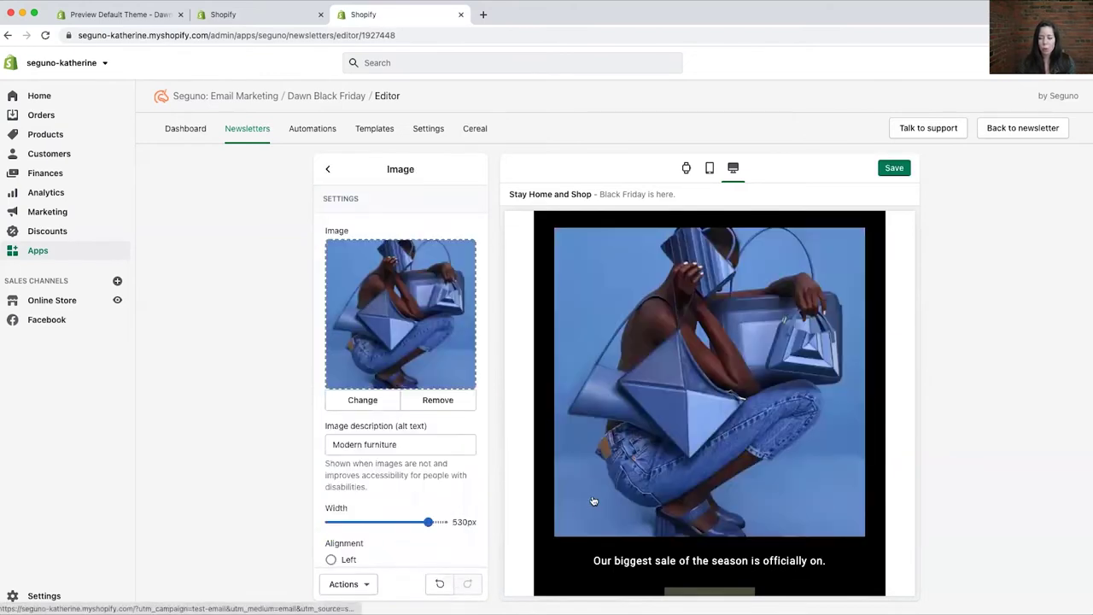
pyautogui.scroll(5, 606, 478)
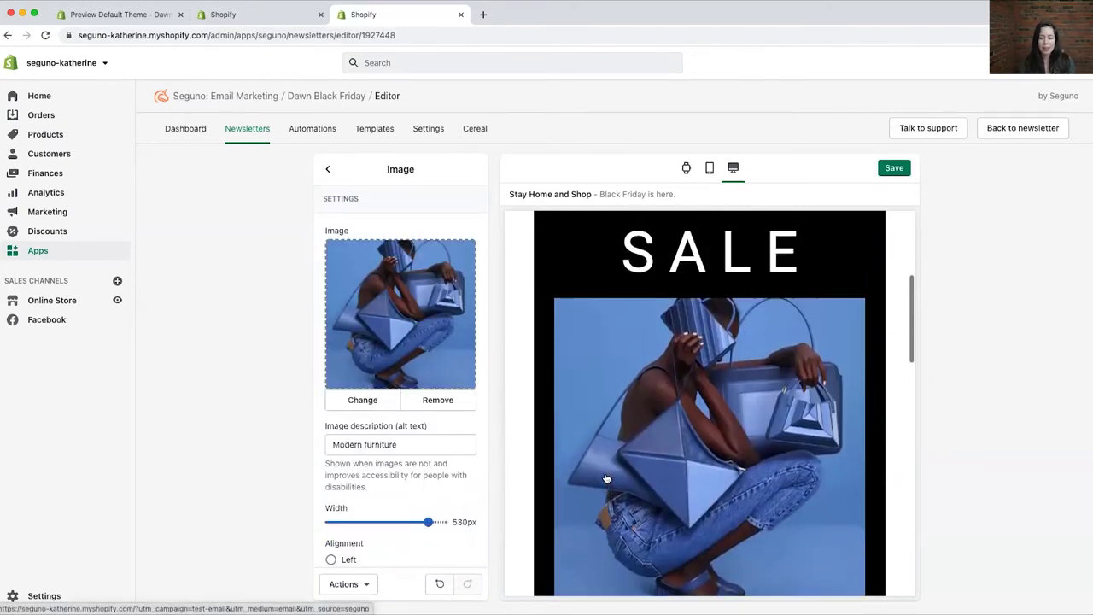
pyautogui.scroll(4, 605, 478)
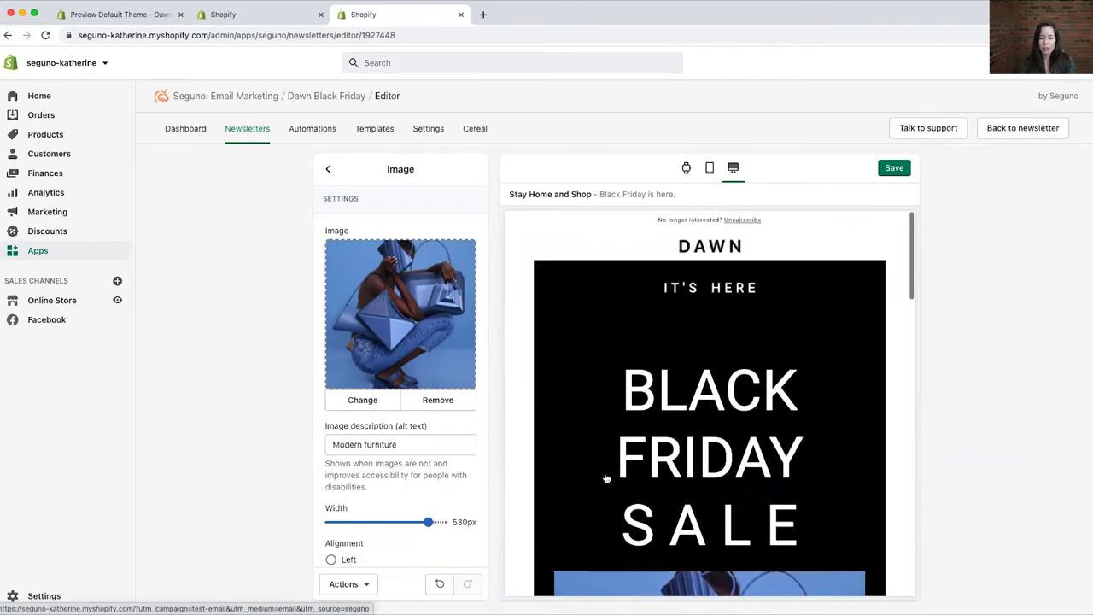
pyautogui.click(330, 173)
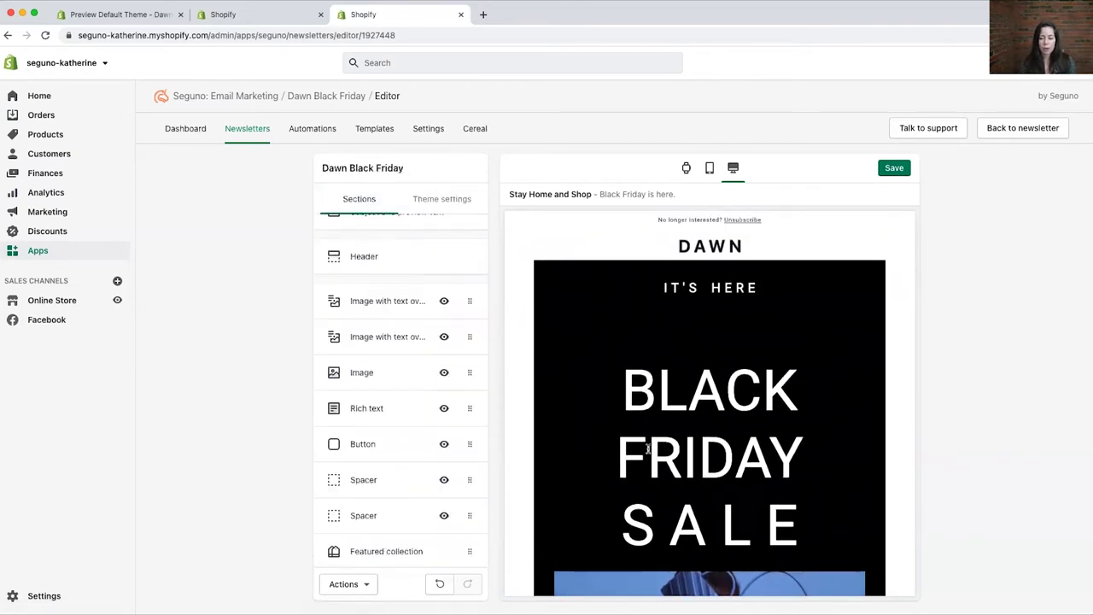
# - Remove the background image from the "ORDER TODAY" section near the newsletter's end and return to the section list
pyautogui.scroll(-8, 648, 449)
pyautogui.scroll(-10, 648, 448)
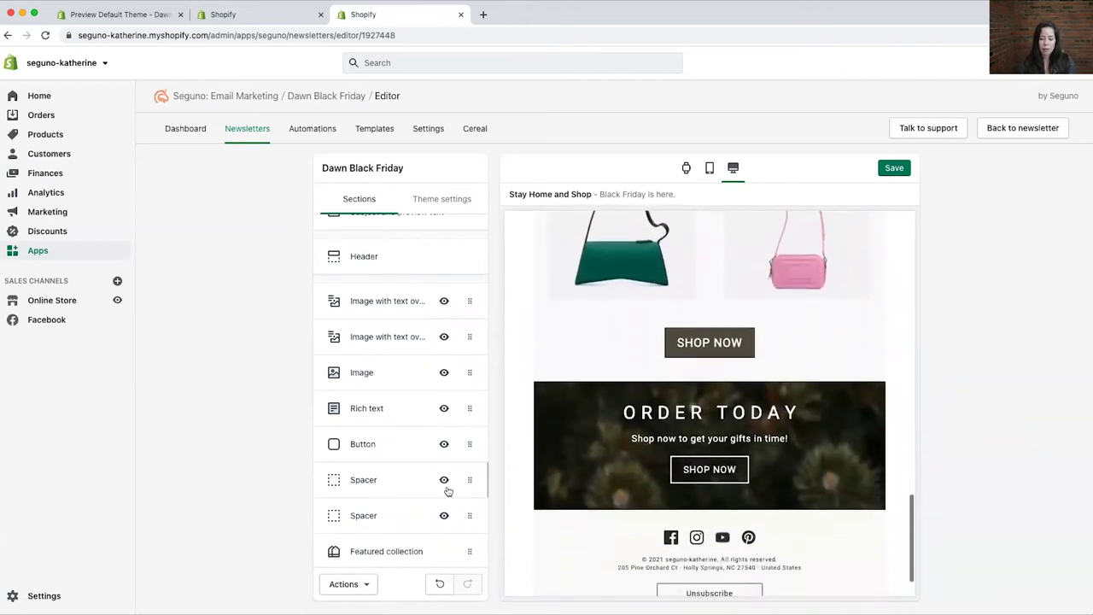
pyautogui.scroll(-5, 402, 496)
pyautogui.click(401, 455)
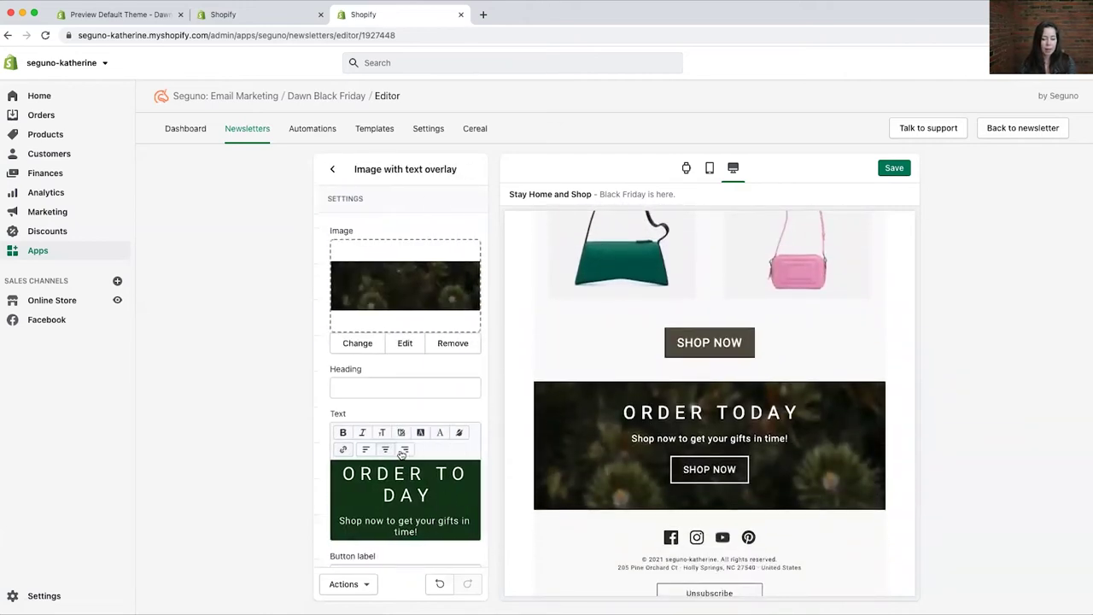
pyautogui.click(445, 345)
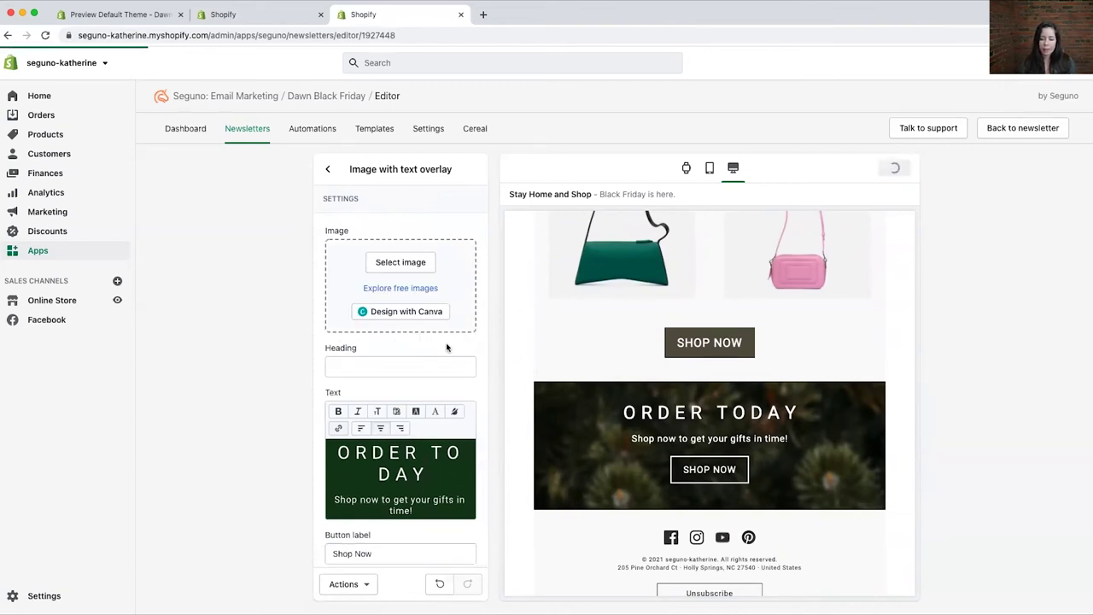
pyautogui.click(328, 169)
# - Copy the sentence "Our biggest sale of the season is officially on." from the preview to below "SALE" in the "BLACK FRIDAY SALE" section text
pyautogui.scroll(10, 582, 427)
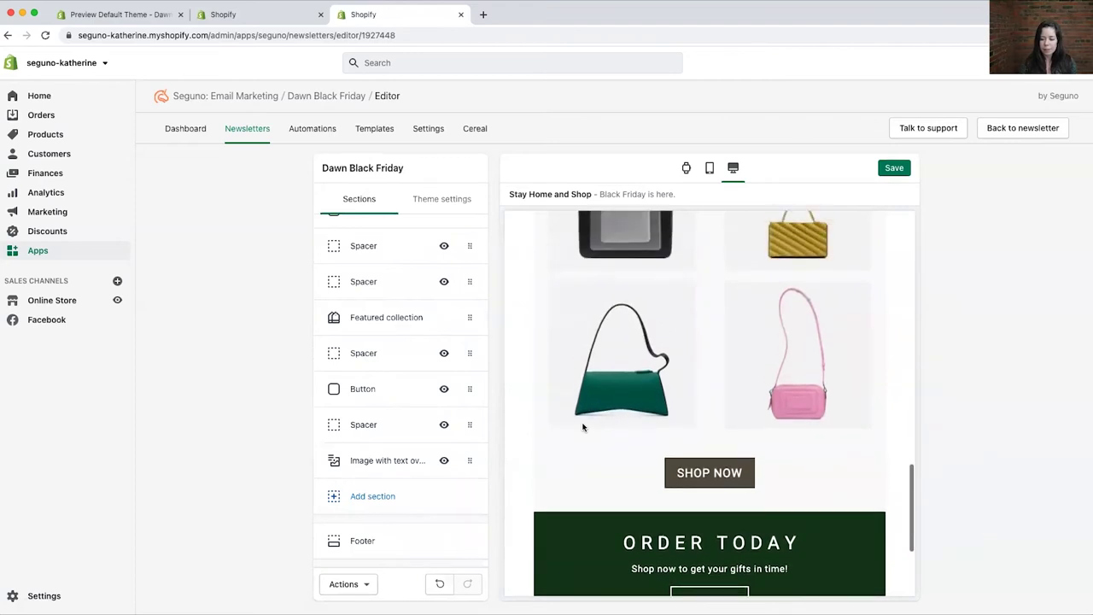
pyautogui.scroll(4, 582, 427)
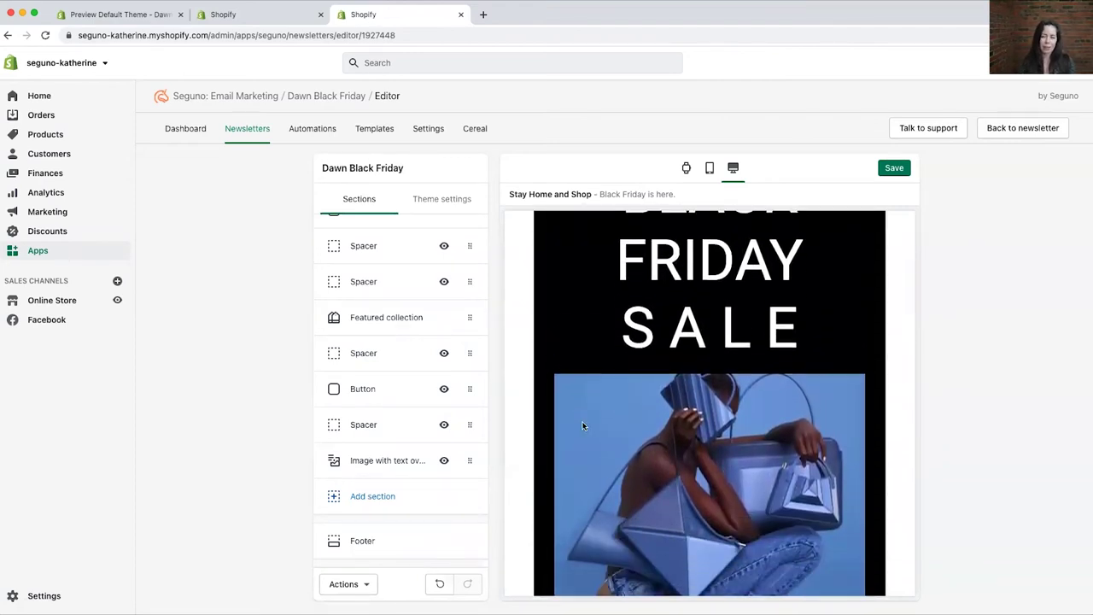
pyautogui.scroll(-5, 583, 425)
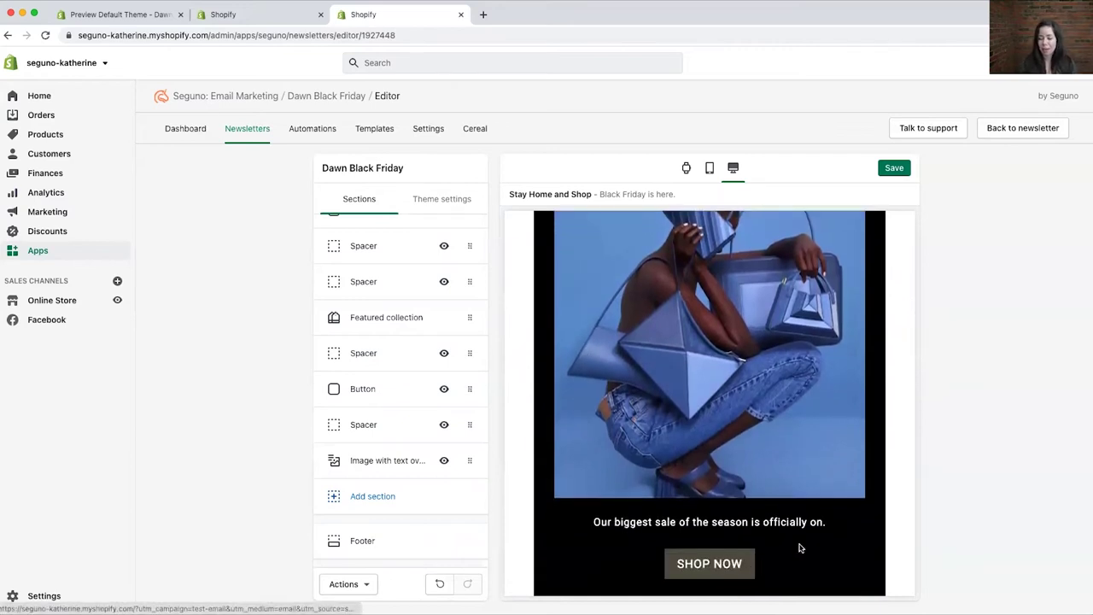
pyautogui.moveTo(826, 524); pyautogui.dragTo(592, 522)
pyautogui.scroll(5, 391, 374)
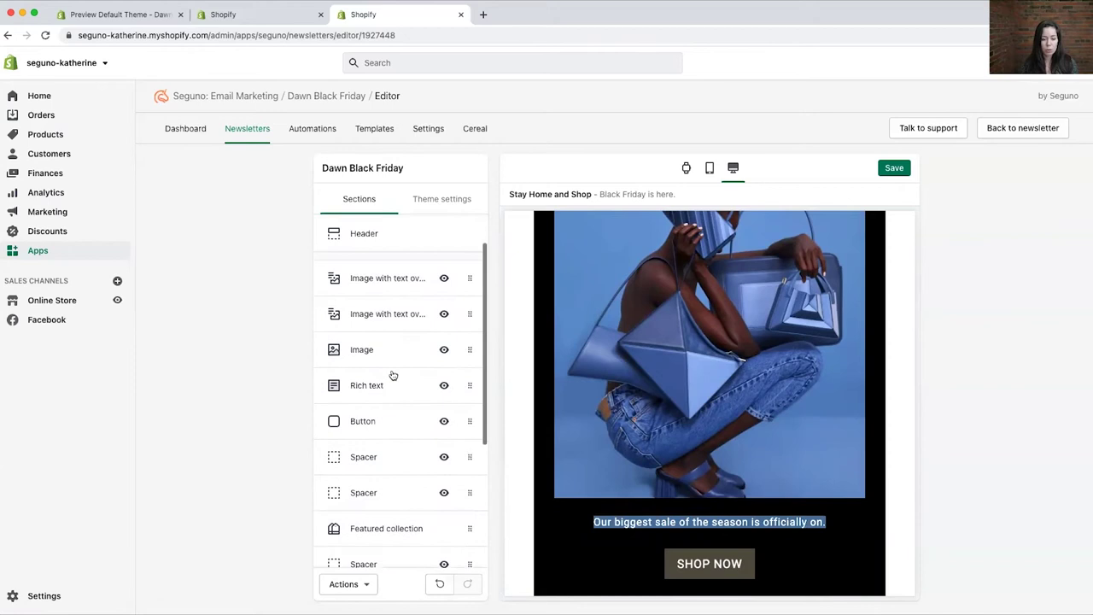
pyautogui.click(398, 331)
pyautogui.scroll(-3, 398, 516)
pyautogui.scroll(-4, 398, 522)
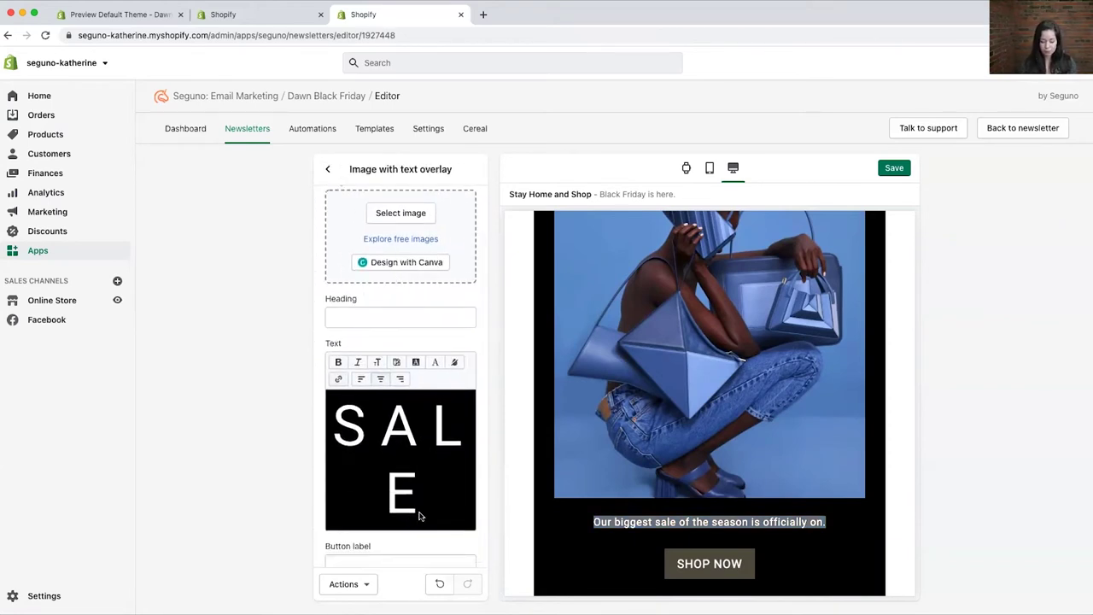
pyautogui.scroll(-1, 444, 481)
pyautogui.scroll(-2, 444, 481)
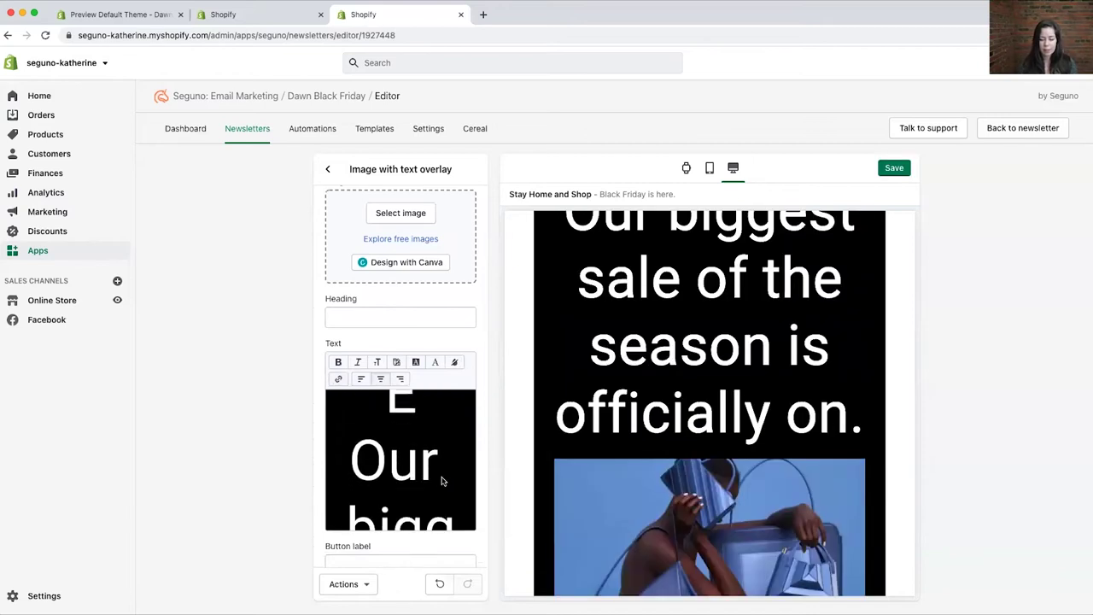
# - Set the font size of the added "Our biggest sale of the season is officially on." sentence to 20px
pyautogui.moveTo(346, 461); pyautogui.dragTo(460, 530)
pyautogui.click(378, 362)
pyautogui.moveTo(396, 387); pyautogui.dragTo(337, 388)
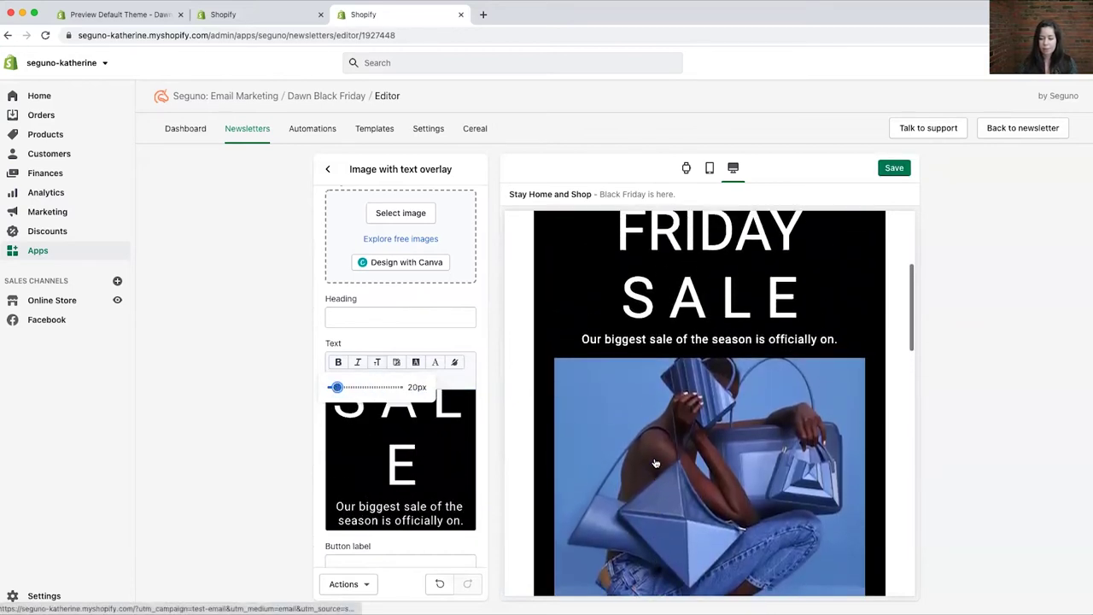
# - Give the "BLACK FRIDAY SALE" section a button labelled "Shop Now" and add a line break after its last sentence
pyautogui.scroll(-3, 464, 531)
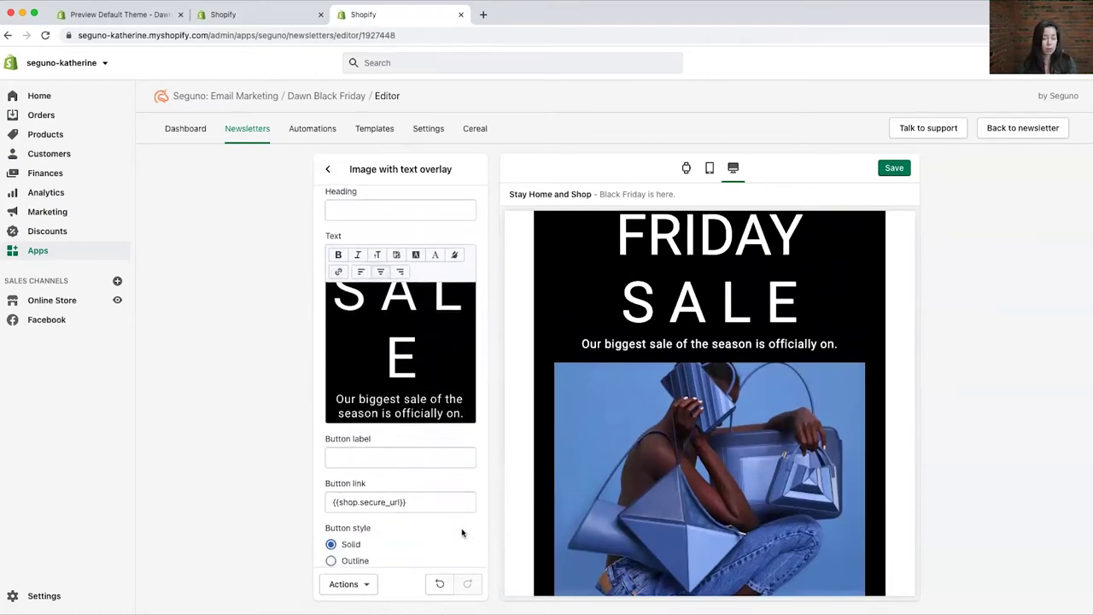
pyautogui.click(402, 456)
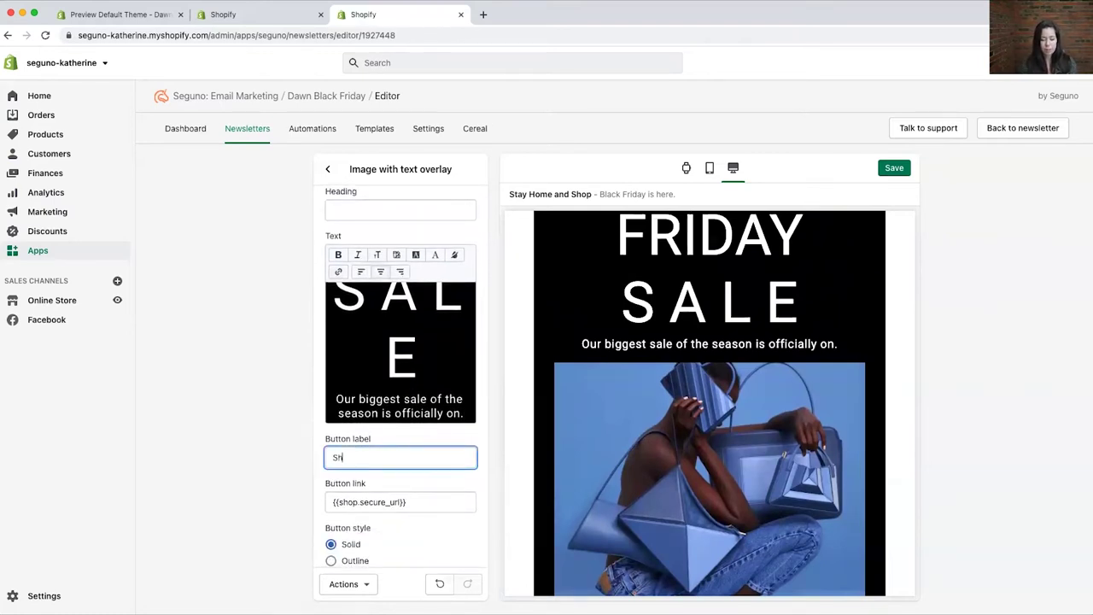
pyautogui.write('Shop Now')
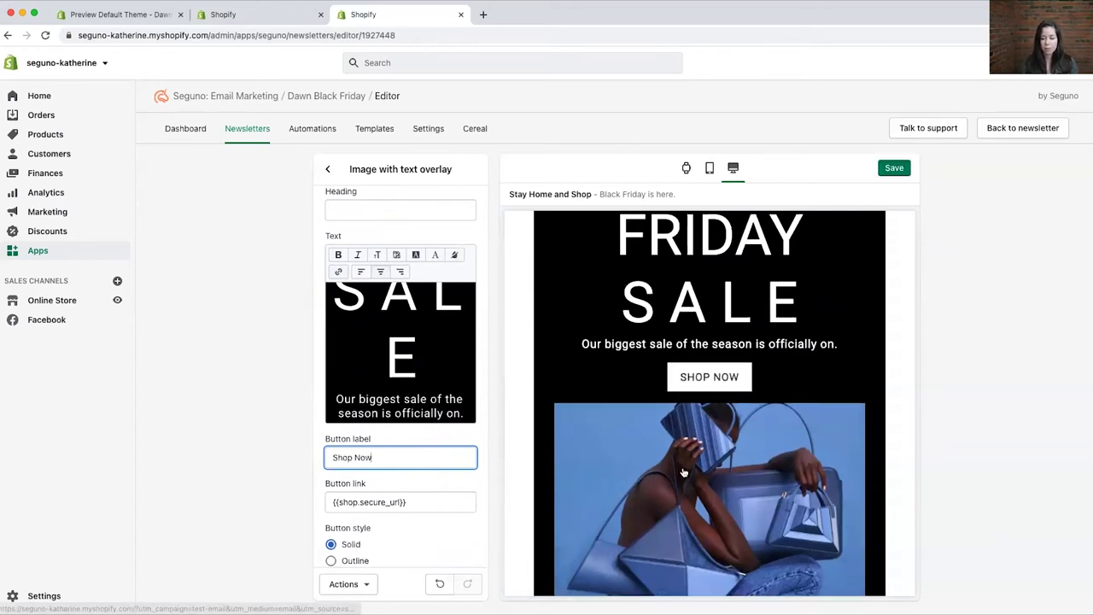
pyautogui.click(466, 417)
pyautogui.press('Return')
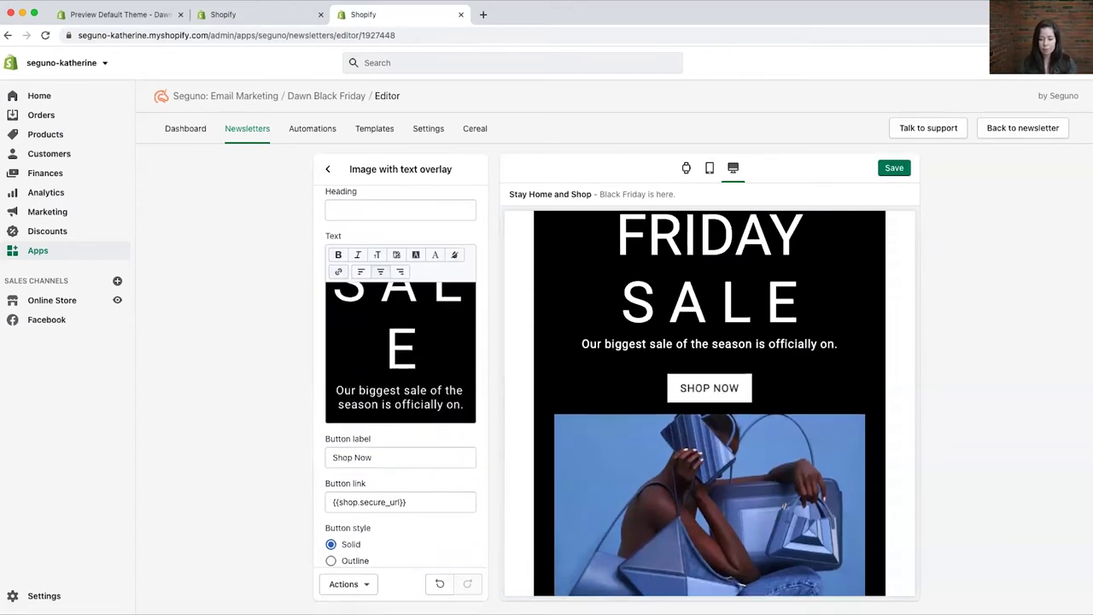
# - Set the button text color of the "BLACK FRIDAY SALE" section to black, 000000, and return to the section list
pyautogui.scroll(-10, 409, 489)
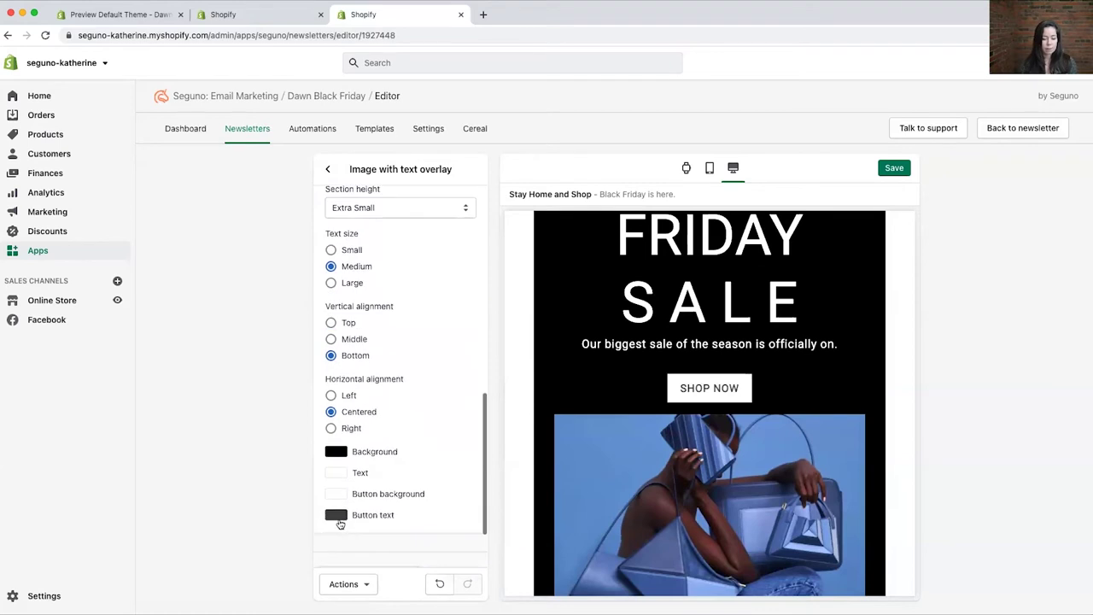
pyautogui.click(336, 514)
pyautogui.click(337, 474)
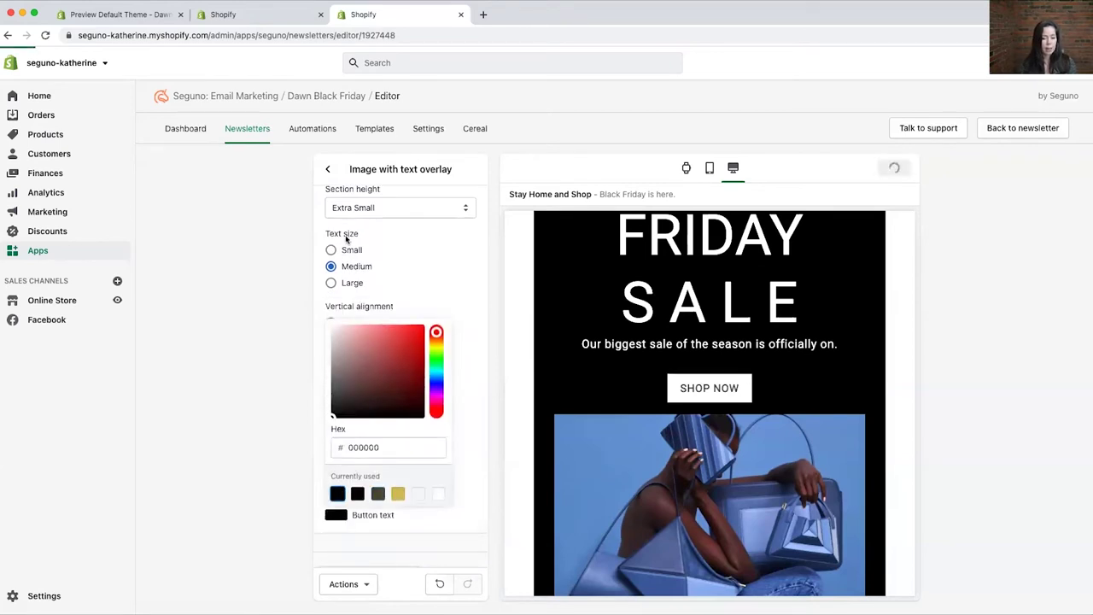
pyautogui.click(329, 170)
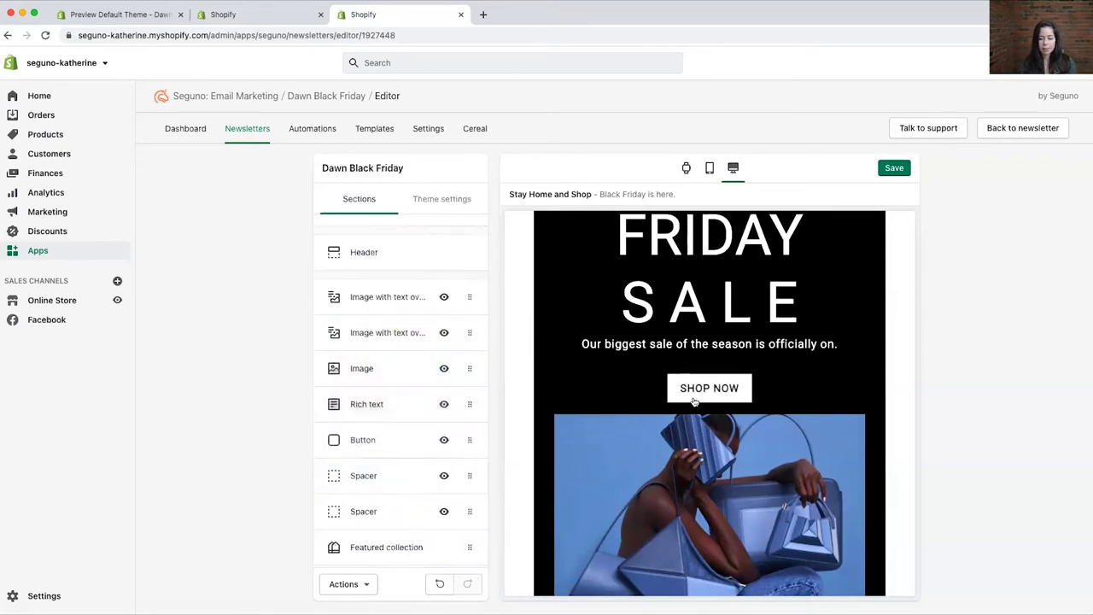
# - Change the vertical alignment of the "BLACK FRIDAY SALE" section so its text and button sit higher above the photo
pyautogui.scroll(2, 607, 471)
pyautogui.scroll(-3, 598, 427)
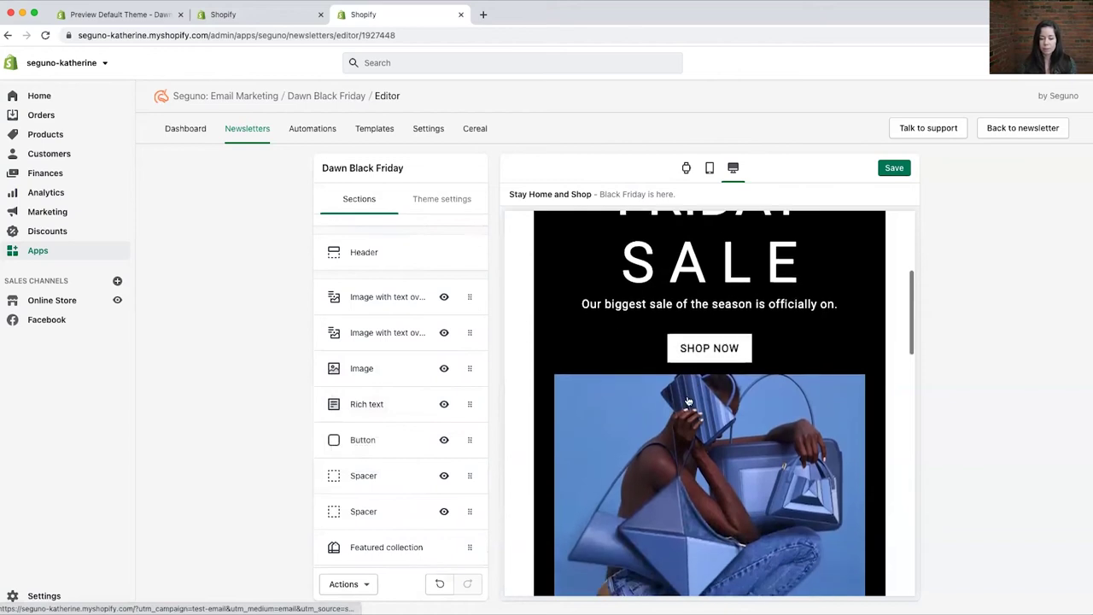
pyautogui.click(403, 335)
pyautogui.scroll(-4, 427, 432)
pyautogui.scroll(-4, 428, 436)
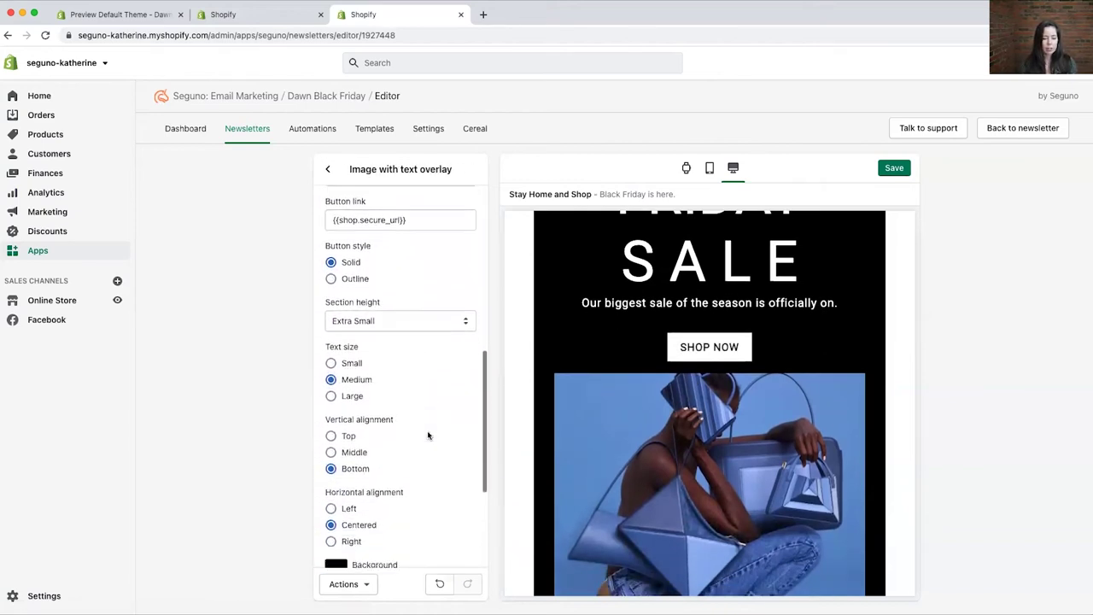
pyautogui.click(330, 427)
pyautogui.click(328, 168)
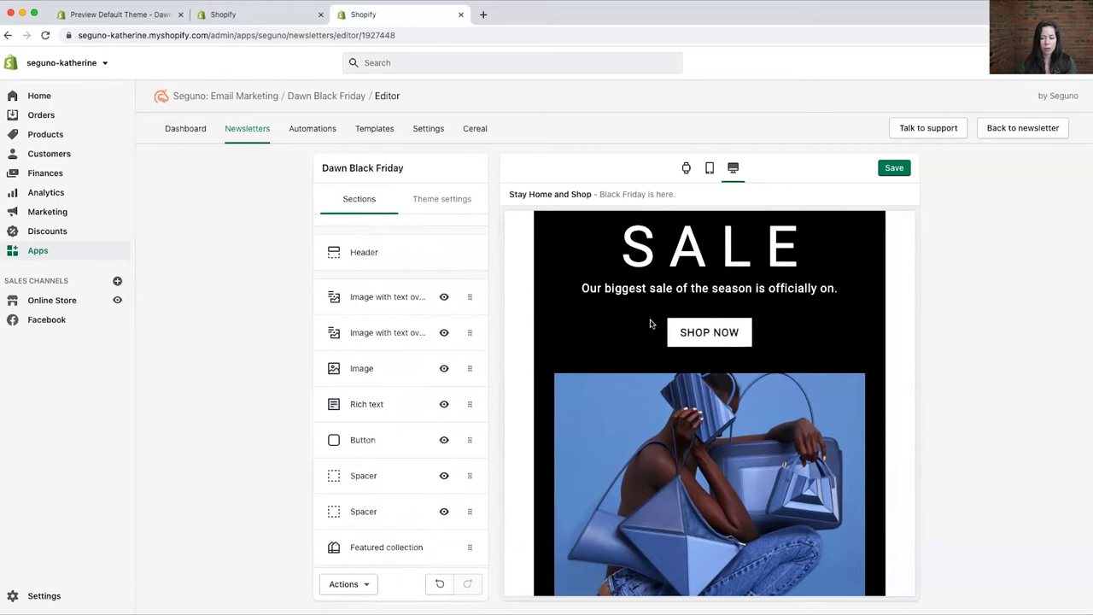
# - Hide the Rich text and Button sections below the model photo and check the newsletter preview
pyautogui.scroll(4, 656, 328)
pyautogui.scroll(-4, 662, 358)
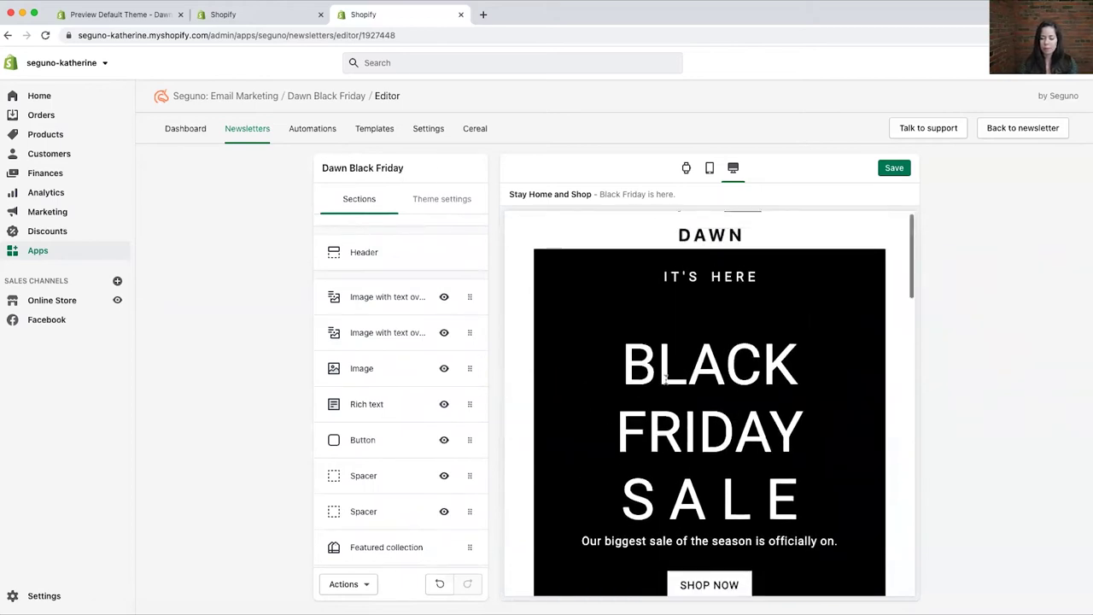
pyautogui.scroll(-8, 665, 379)
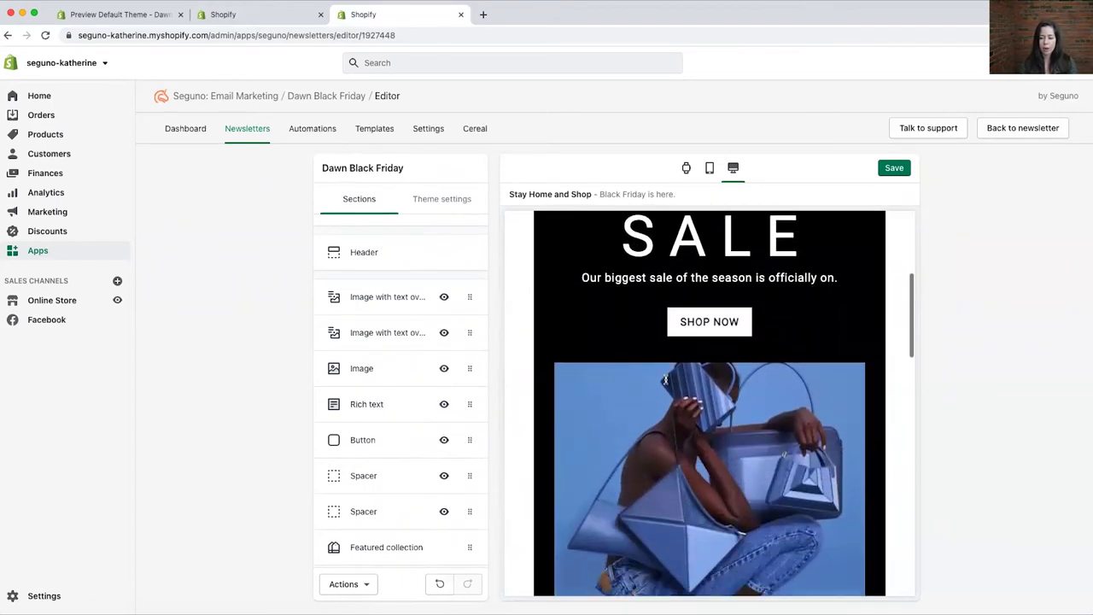
pyautogui.scroll(-2, 447, 472)
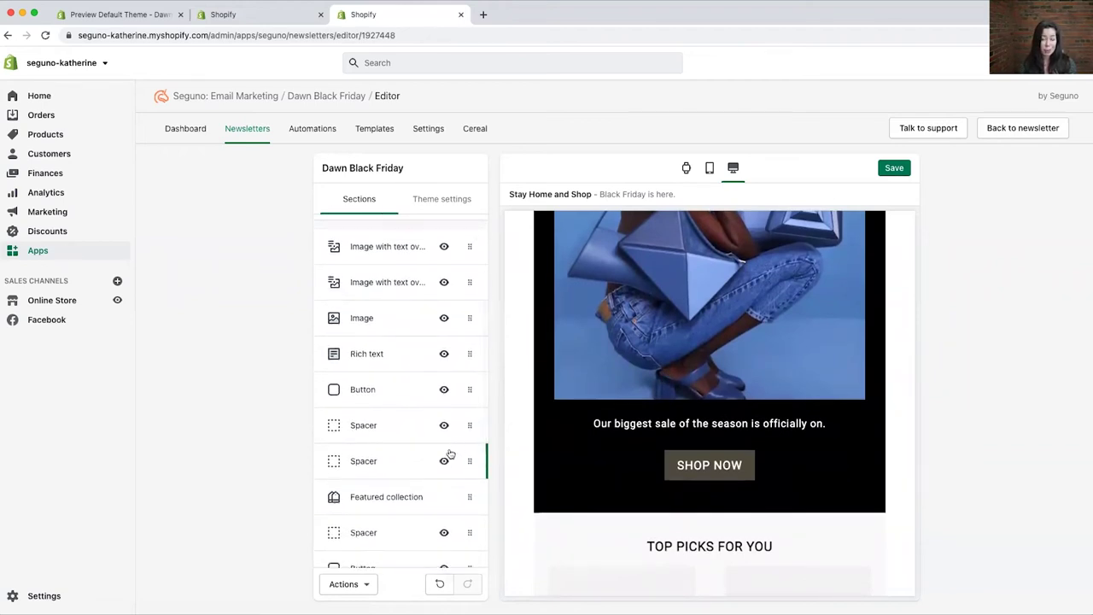
pyautogui.click(444, 353)
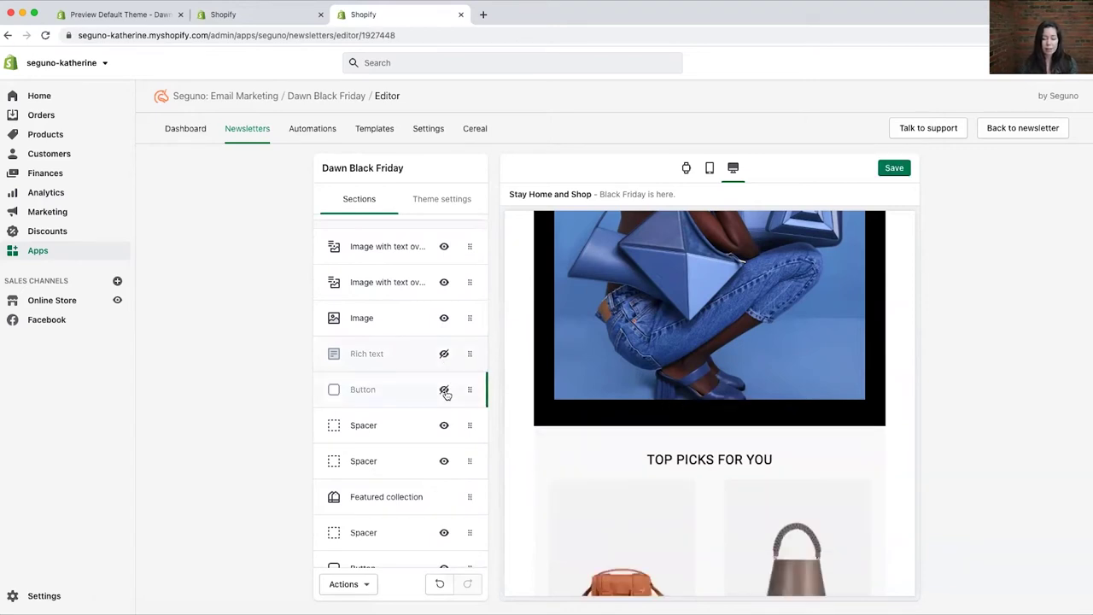
pyautogui.scroll(-10, 685, 391)
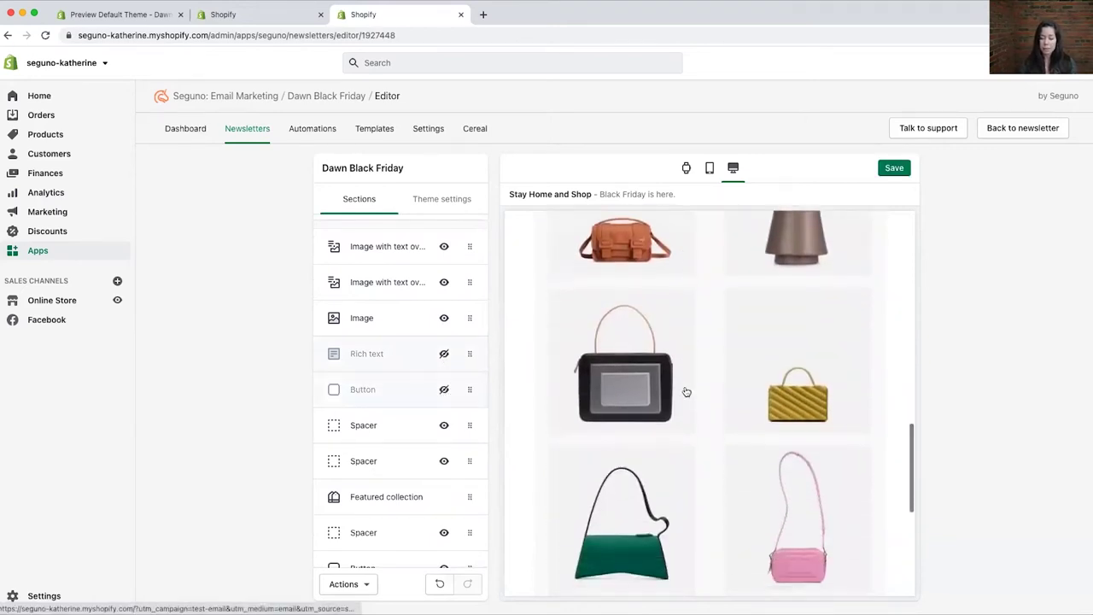
pyautogui.scroll(10, 685, 391)
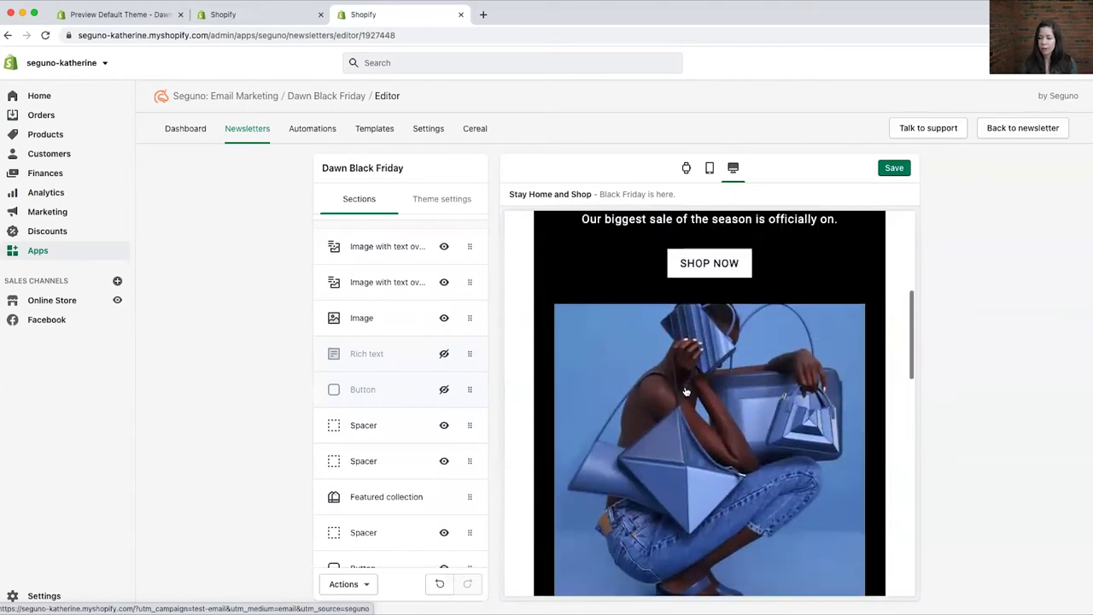
pyautogui.scroll(3, 685, 391)
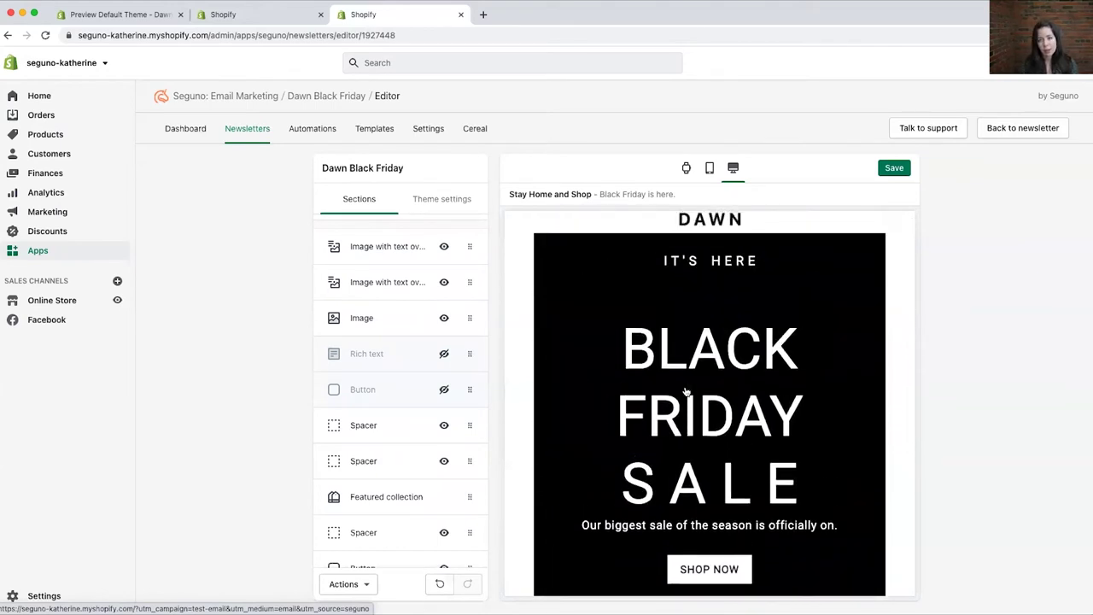
# - Set the theme's secondary buttons color to black, 000000, and check the "SHOP NOW" button below the product grid
pyautogui.scroll(-5, 628, 350)
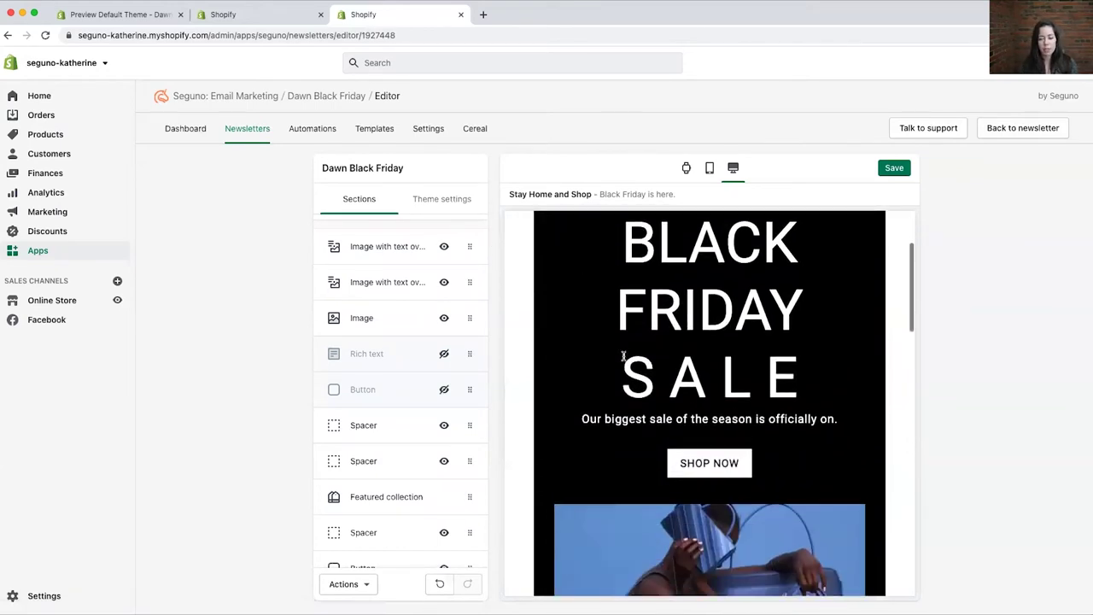
pyautogui.scroll(-8, 623, 356)
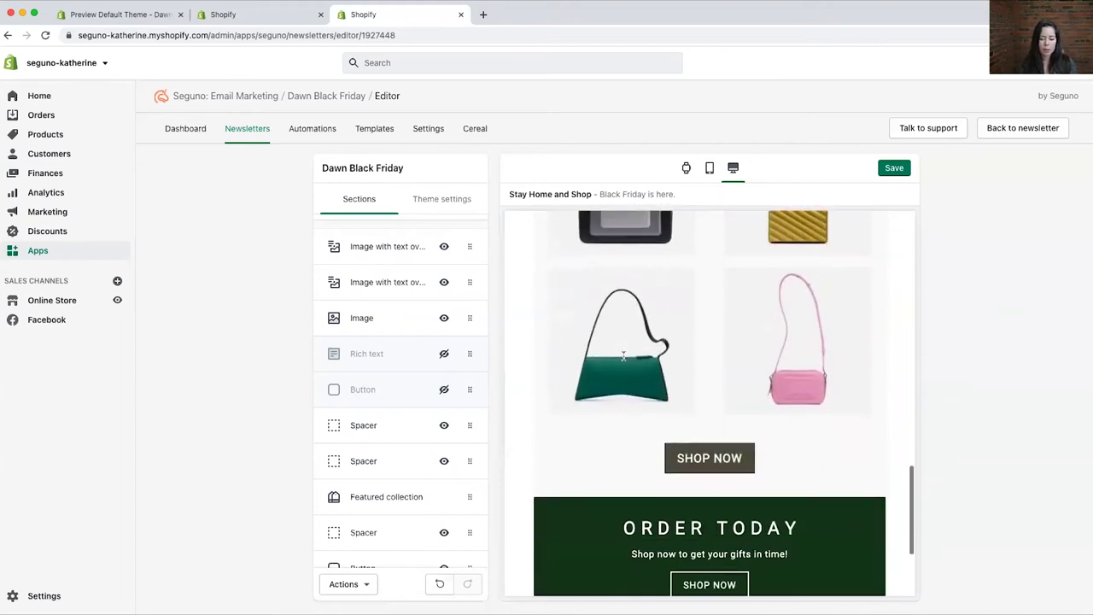
pyautogui.click(440, 209)
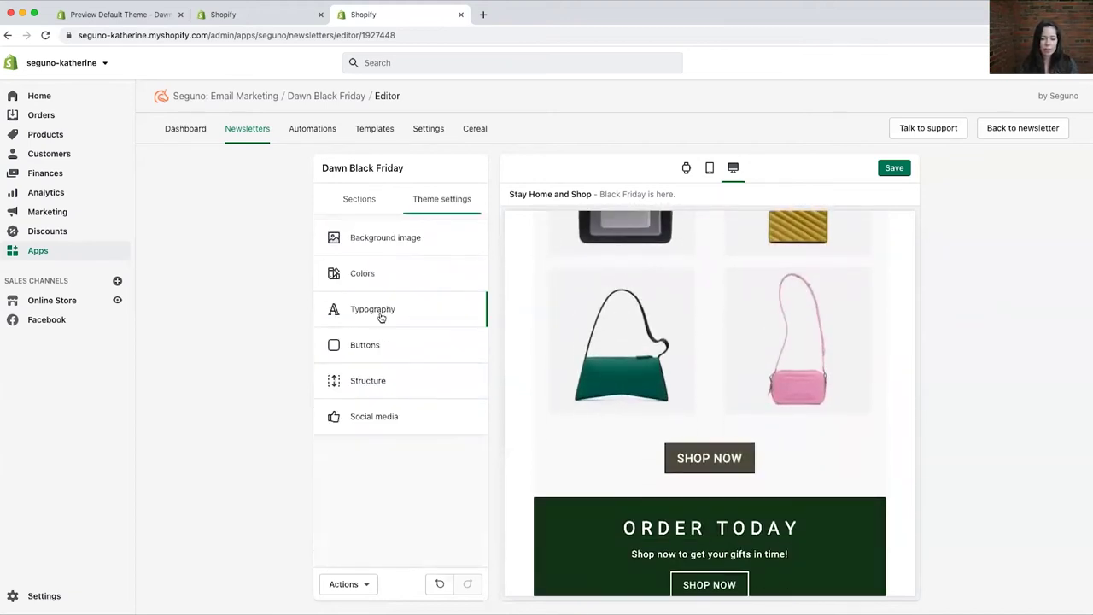
pyautogui.click(371, 274)
pyautogui.scroll(-5, 375, 410)
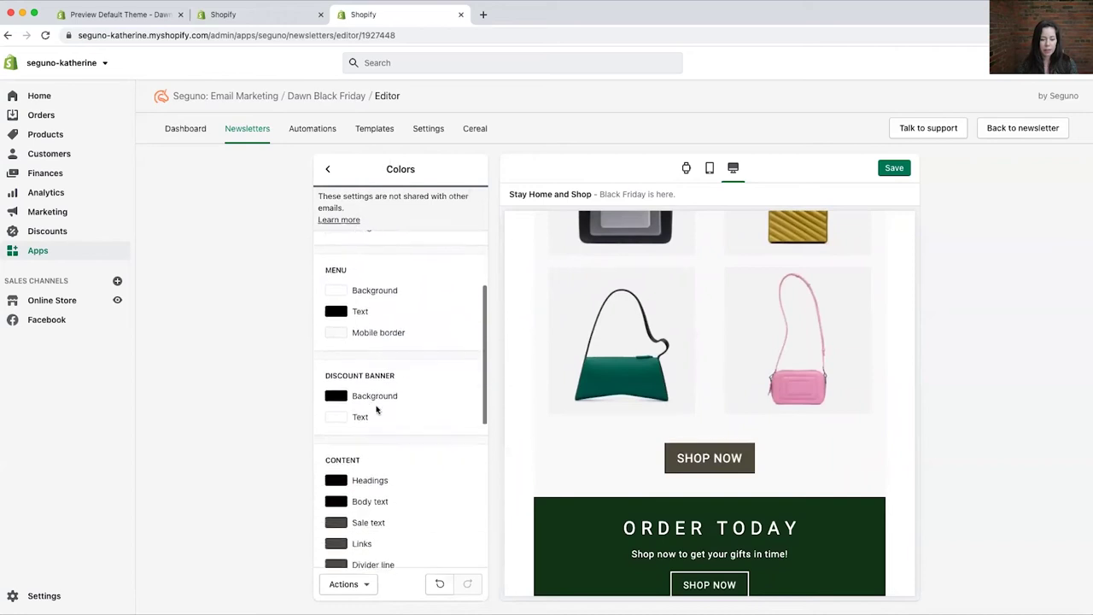
pyautogui.scroll(-5, 376, 410)
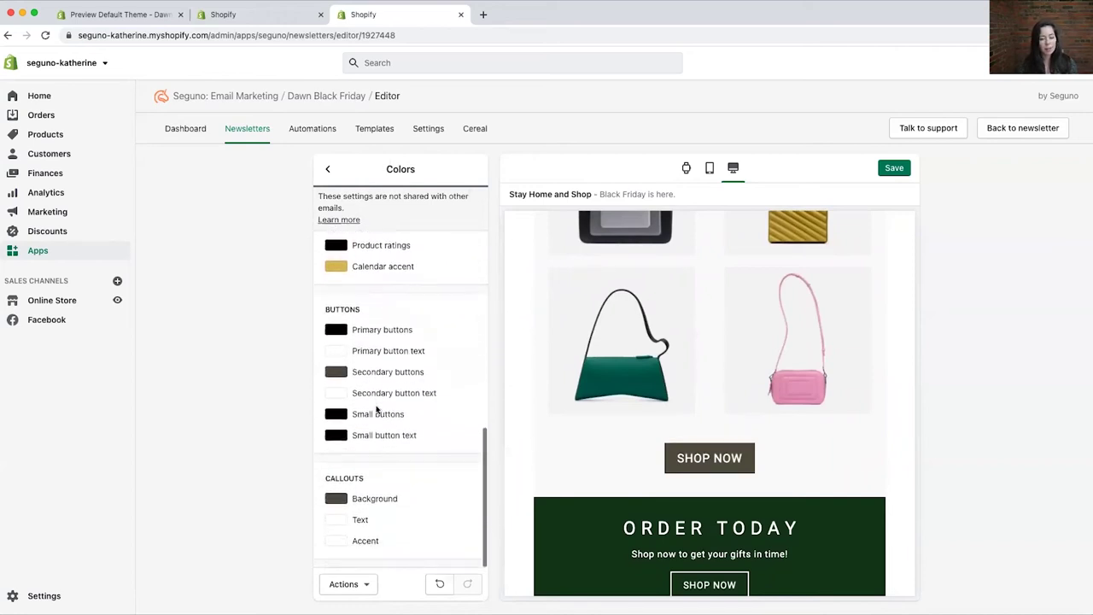
pyautogui.click(336, 373)
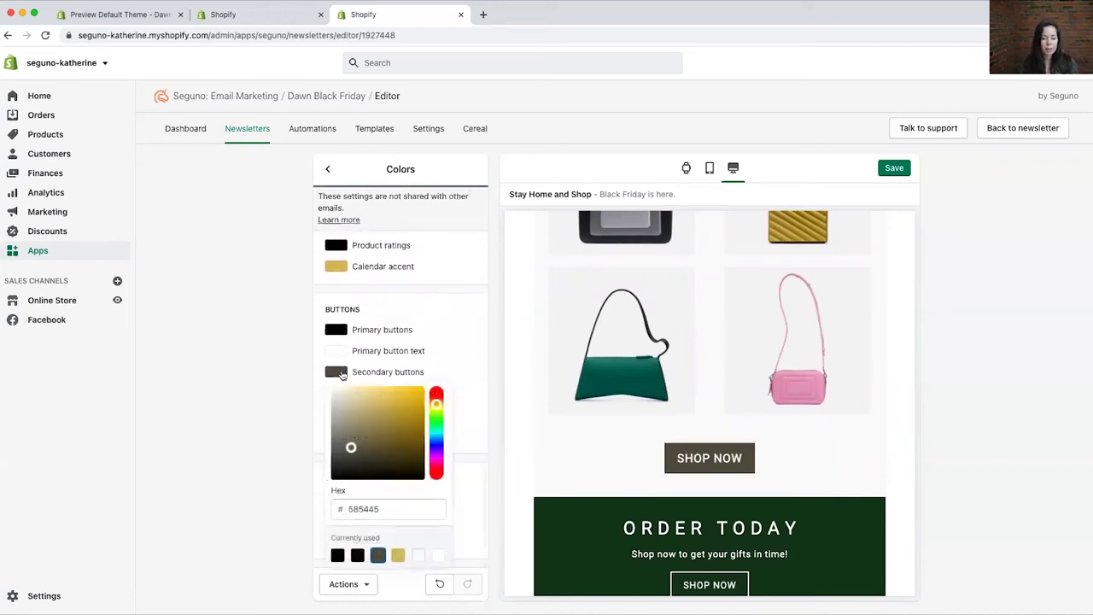
pyautogui.click(337, 556)
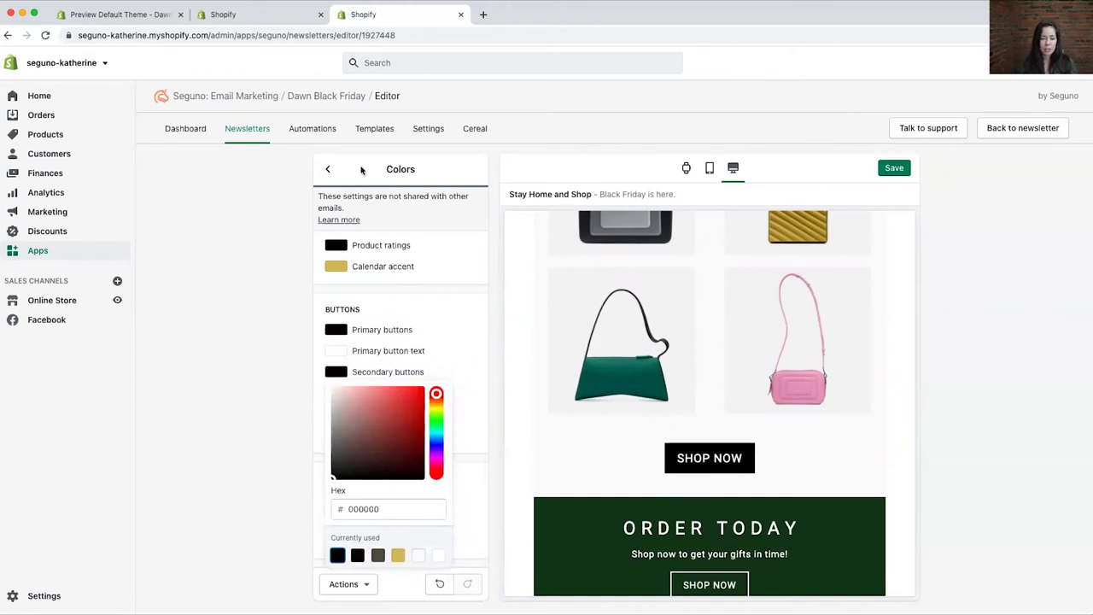
pyautogui.click(327, 172)
pyautogui.scroll(-1, 683, 429)
pyautogui.scroll(4, 683, 430)
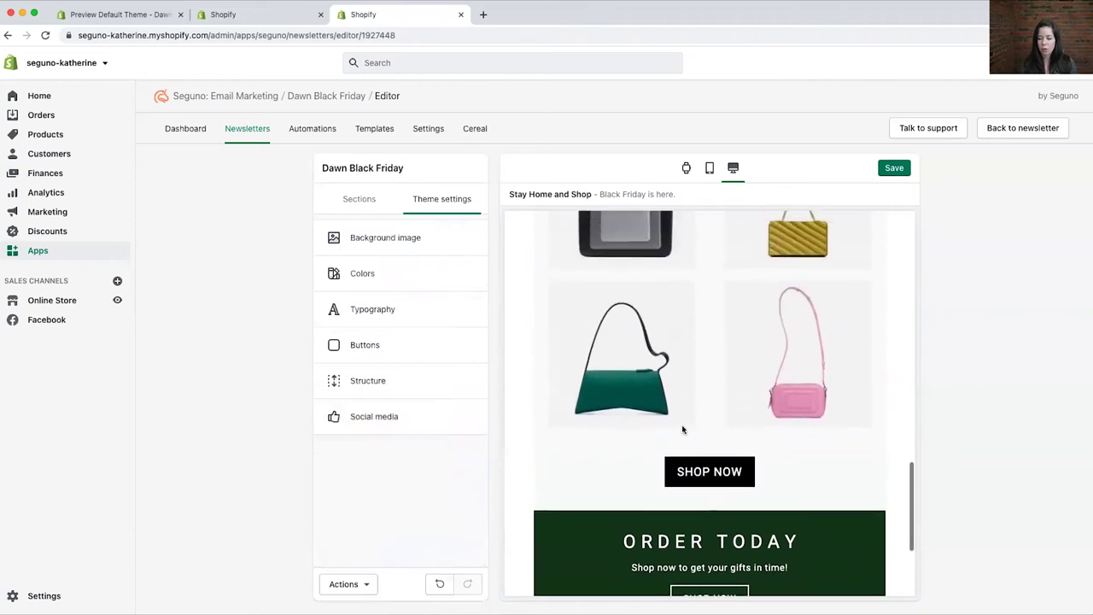
# - Set the background image of the "BLACK FRIDAY SALE" section to the beige library photo of the woman holding a woven-look handbag
pyautogui.scroll(10, 684, 430)
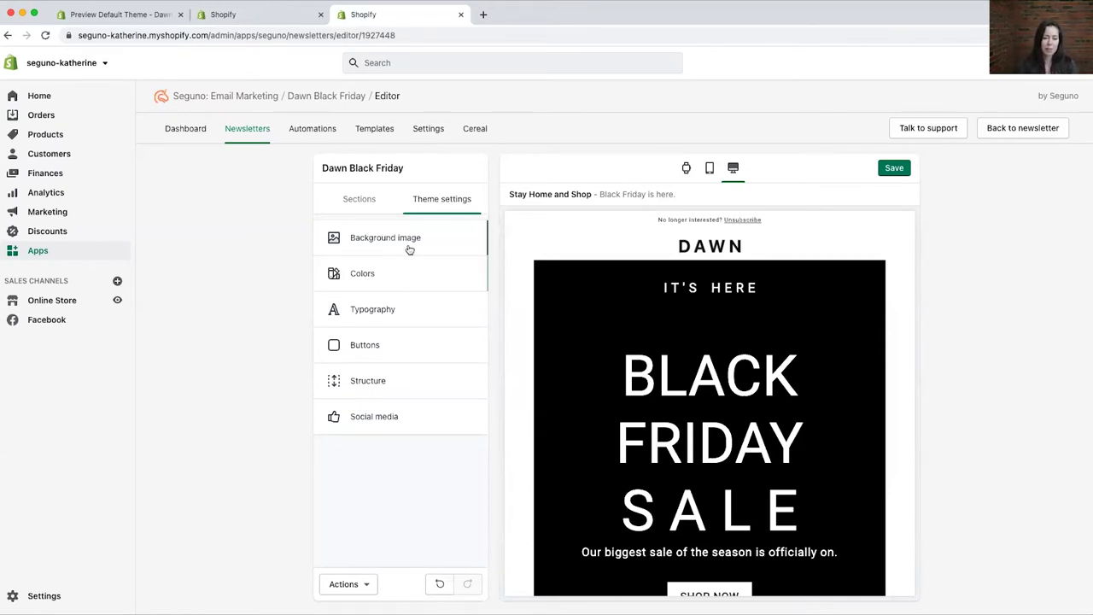
pyautogui.click(360, 202)
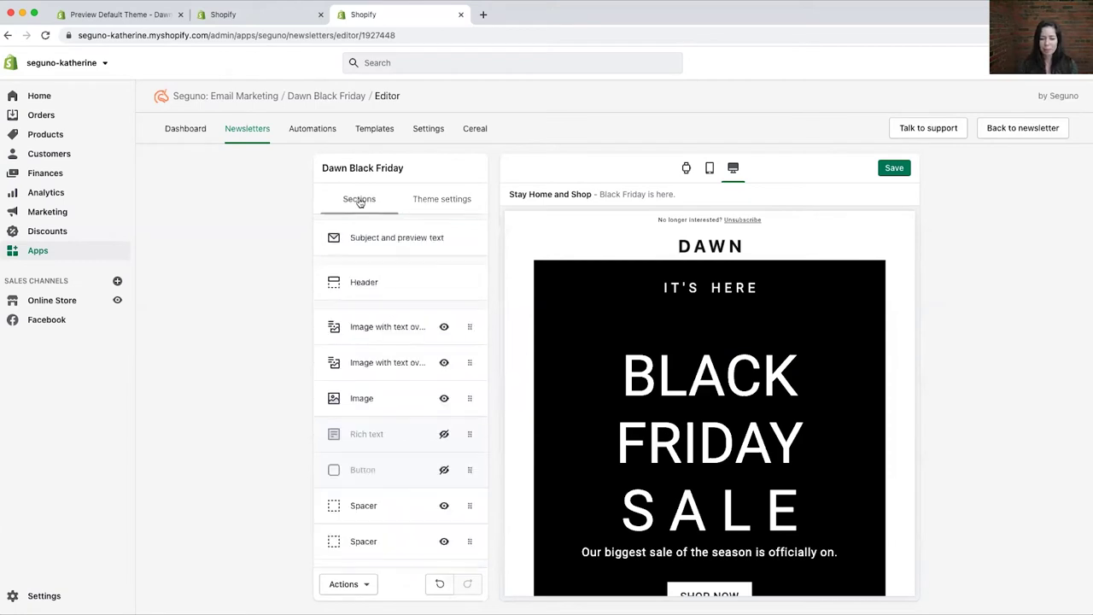
pyautogui.click(374, 366)
pyautogui.scroll(-5, 471, 417)
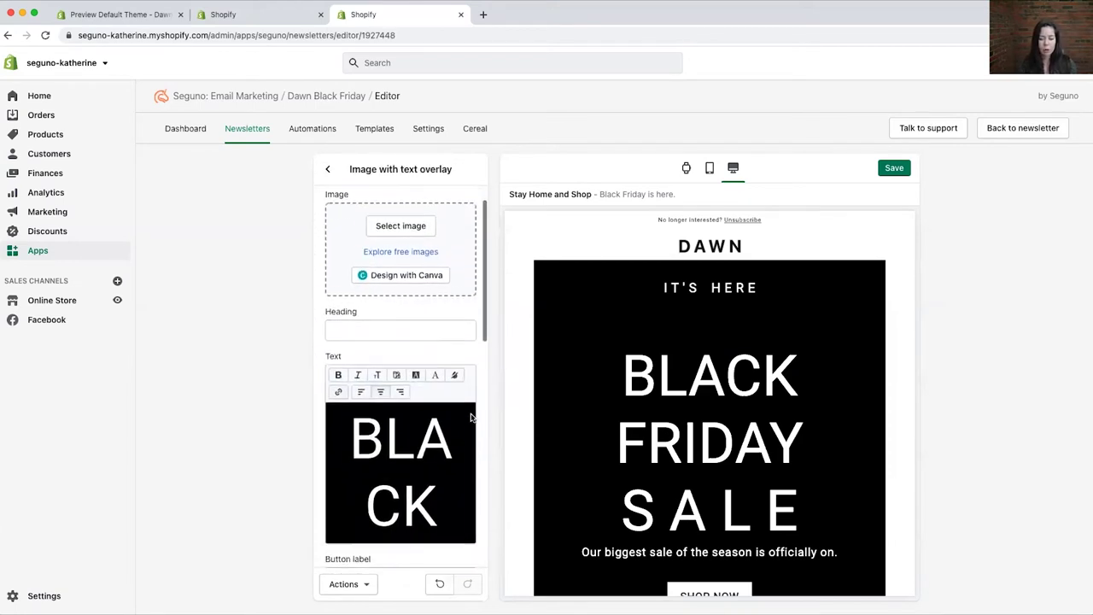
pyautogui.scroll(3, 476, 342)
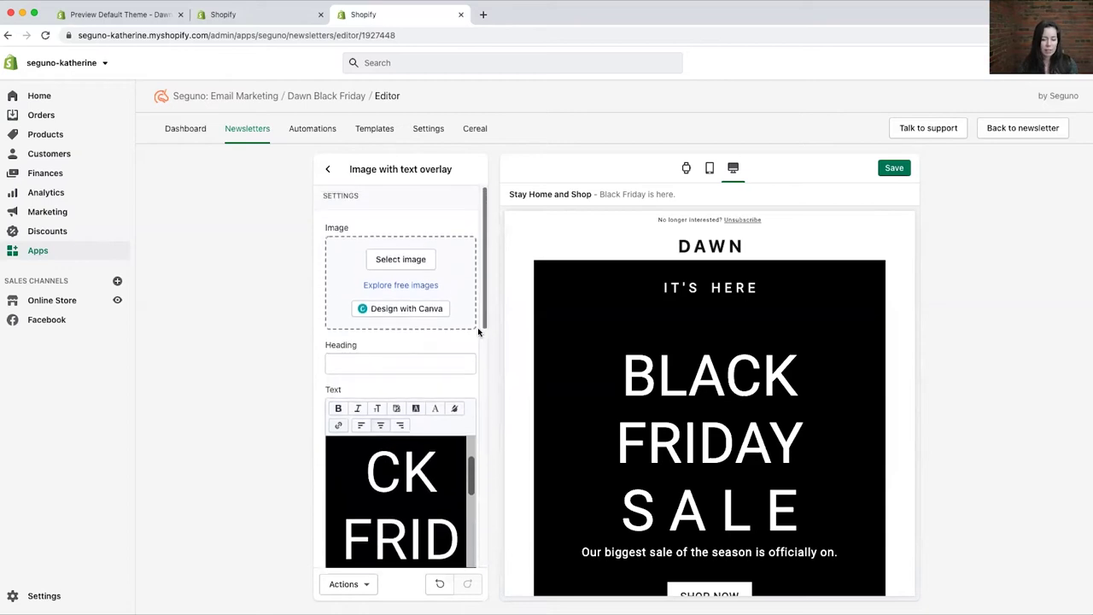
pyautogui.click(401, 262)
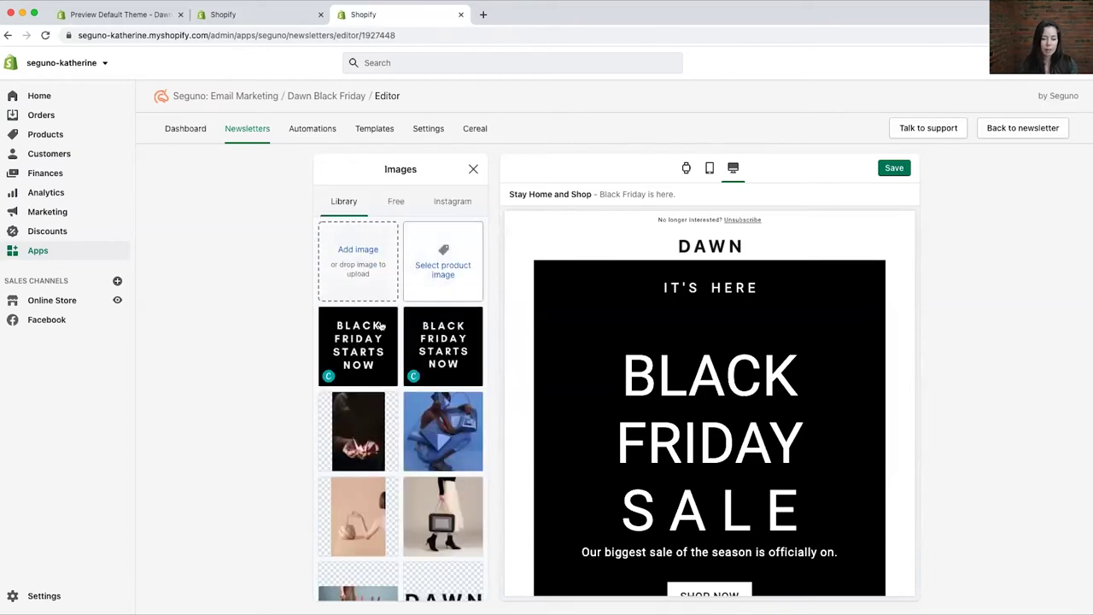
pyautogui.click(358, 516)
pyautogui.click(460, 584)
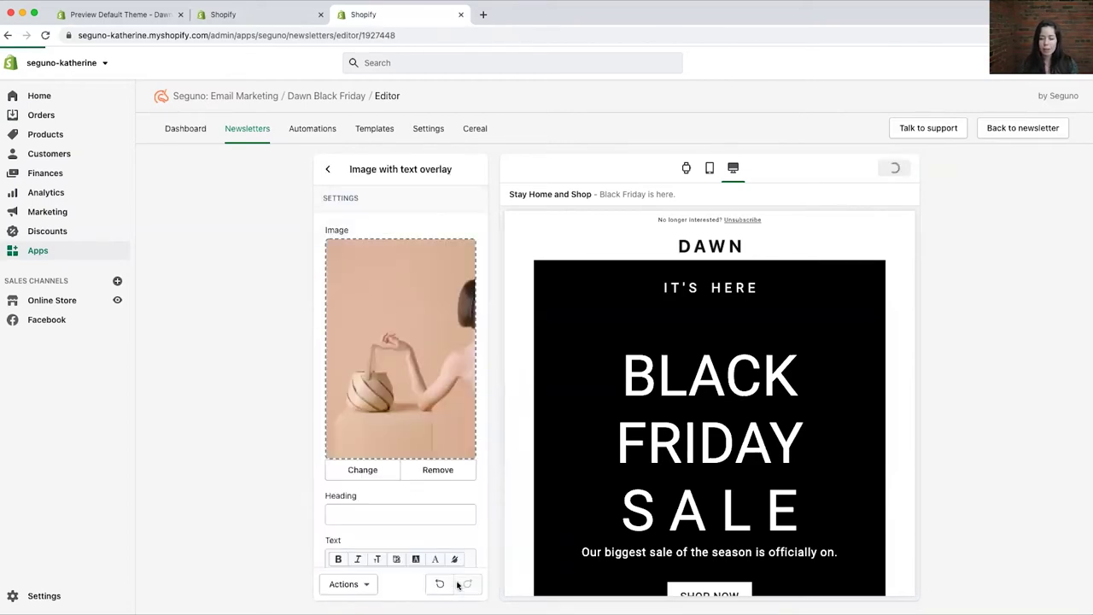
# - Set the section height of the "BLACK FRIDAY SALE" section to Medium and check how the photo displays in the preview
pyautogui.scroll(-3, 664, 577)
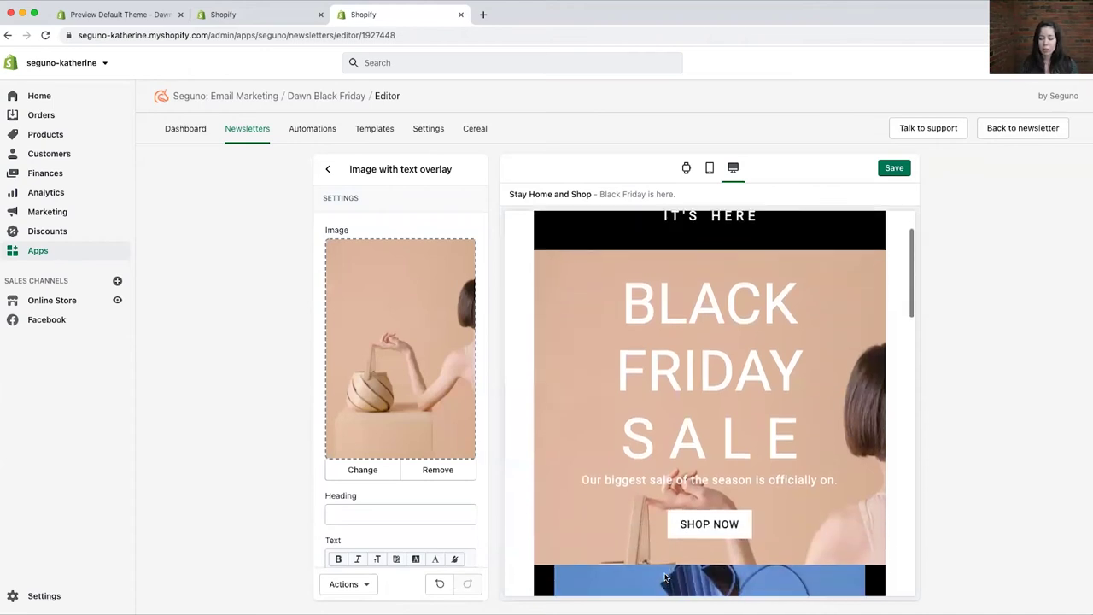
pyautogui.scroll(-5, 476, 503)
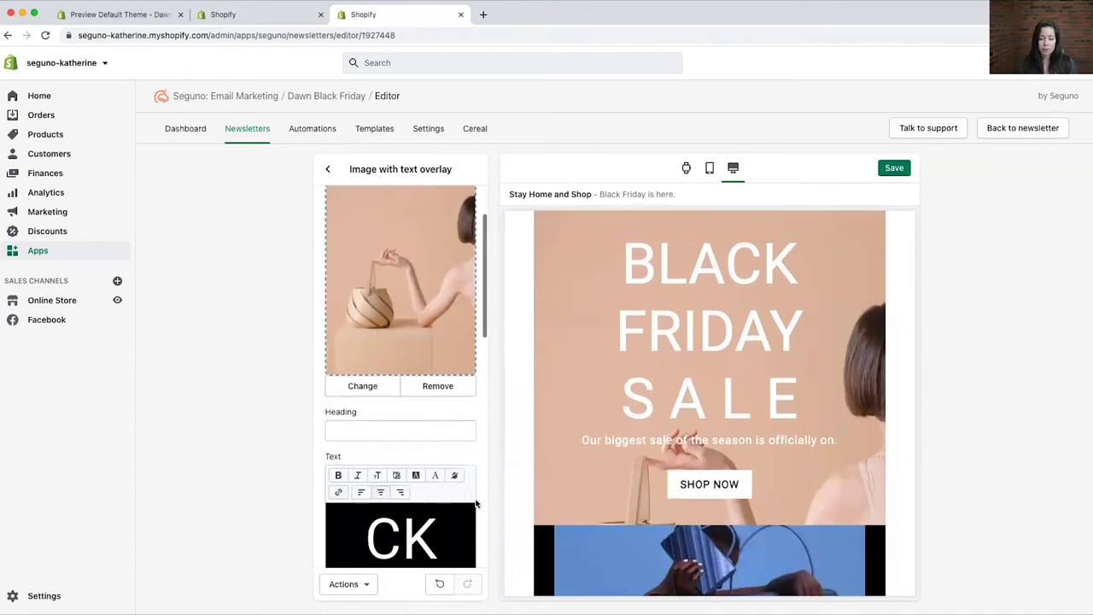
pyautogui.scroll(-1, 475, 504)
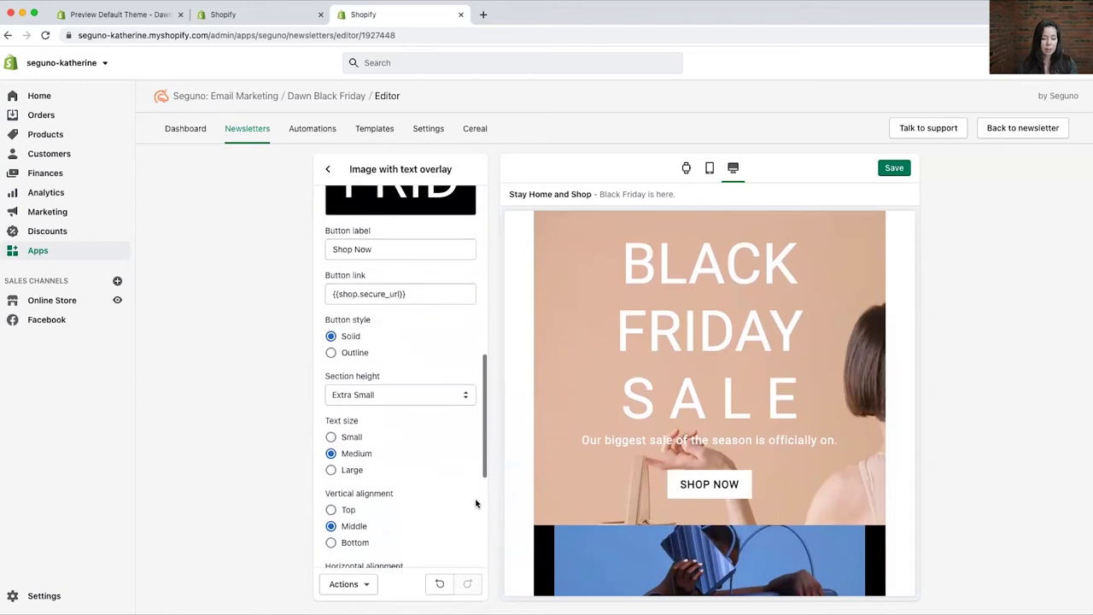
pyautogui.click(463, 393)
pyautogui.click(451, 419)
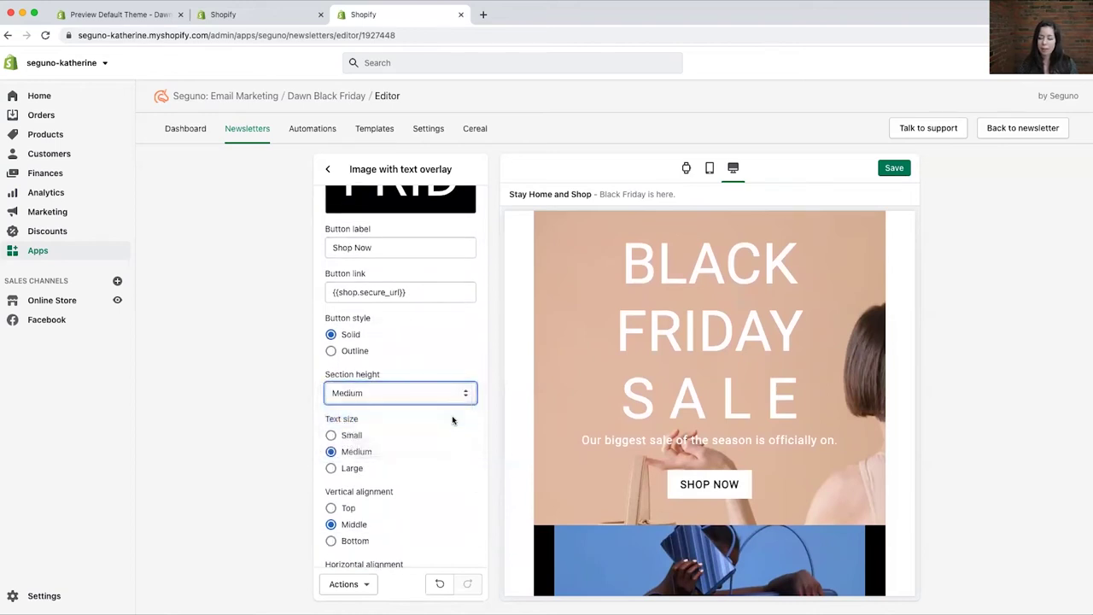
pyautogui.scroll(2, 699, 362)
pyautogui.scroll(-3, 698, 362)
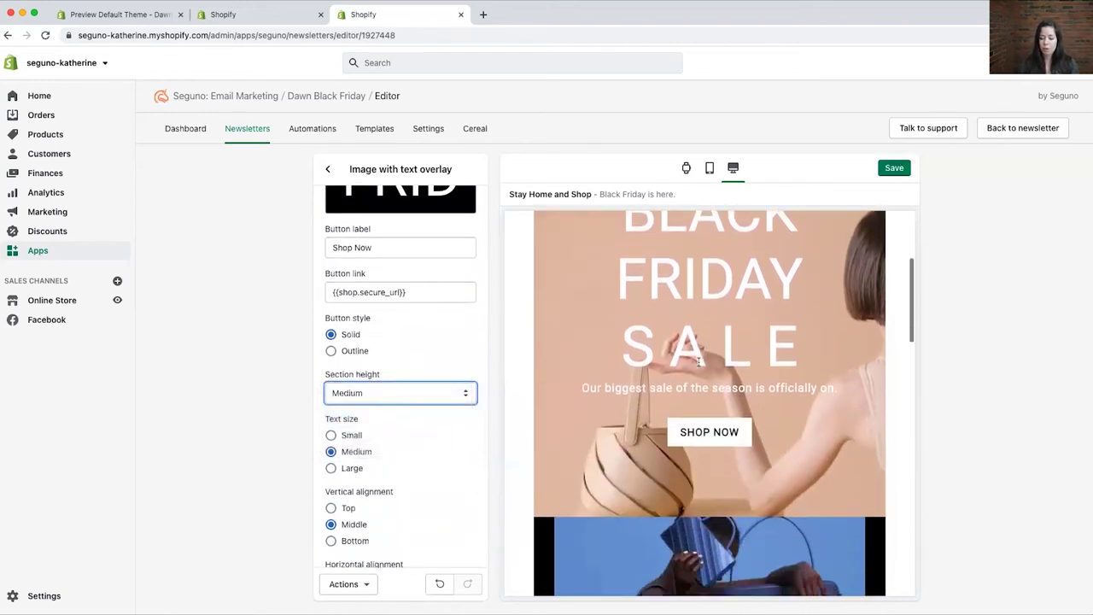
pyautogui.scroll(2, 699, 362)
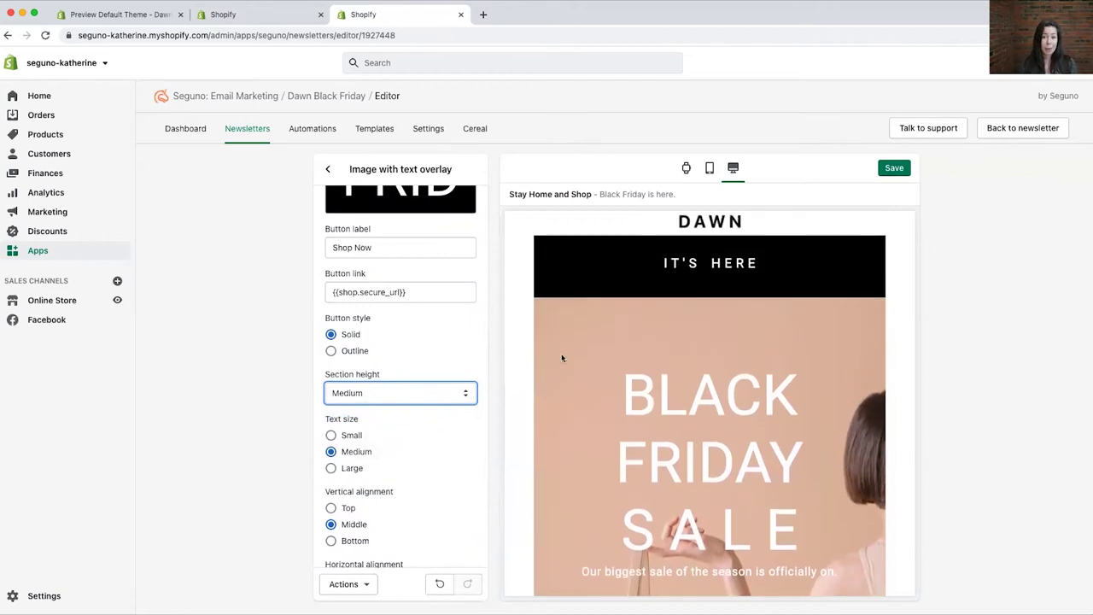
# - Set the vertical alignment of the "BLACK FRIDAY SALE" section to Top
pyautogui.click(329, 170)
pyautogui.click(378, 365)
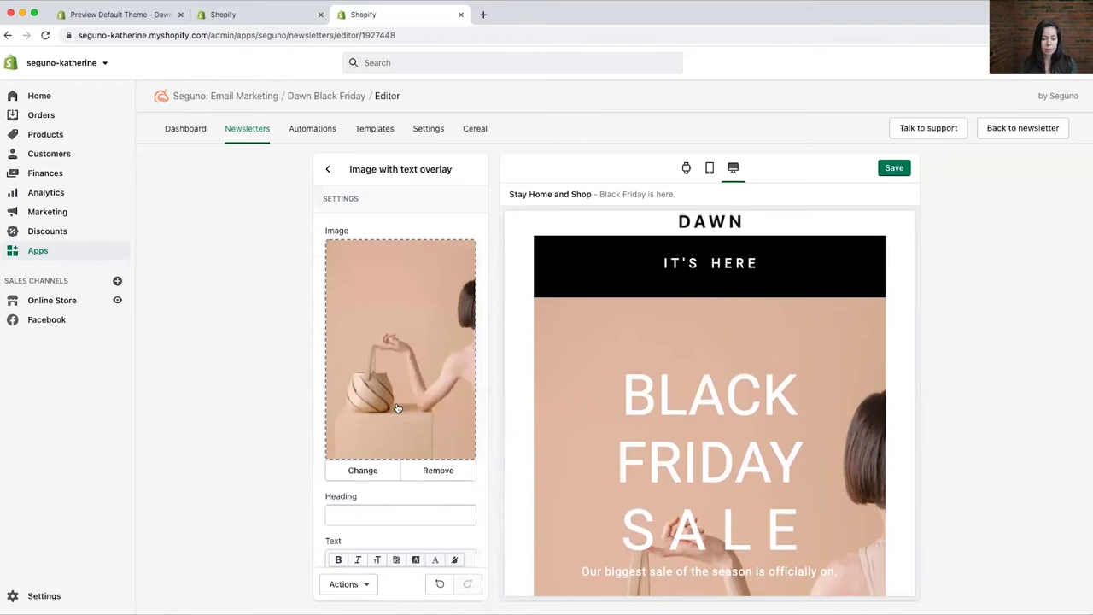
pyautogui.scroll(-3, 395, 408)
pyautogui.scroll(-3, 395, 408)
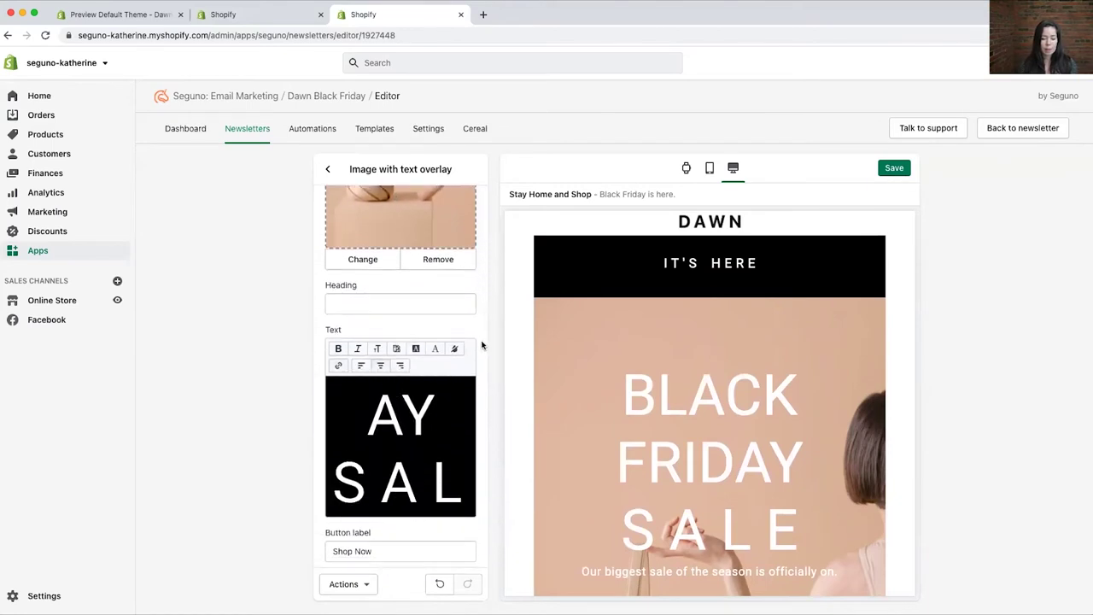
pyautogui.scroll(-4, 482, 344)
pyautogui.scroll(-4, 481, 344)
pyautogui.click(330, 453)
# - Insert a blank line above the "BLACK FRIDAY SALE" text, check its spacing over the photo, and return to the section list
pyautogui.scroll(5, 412, 373)
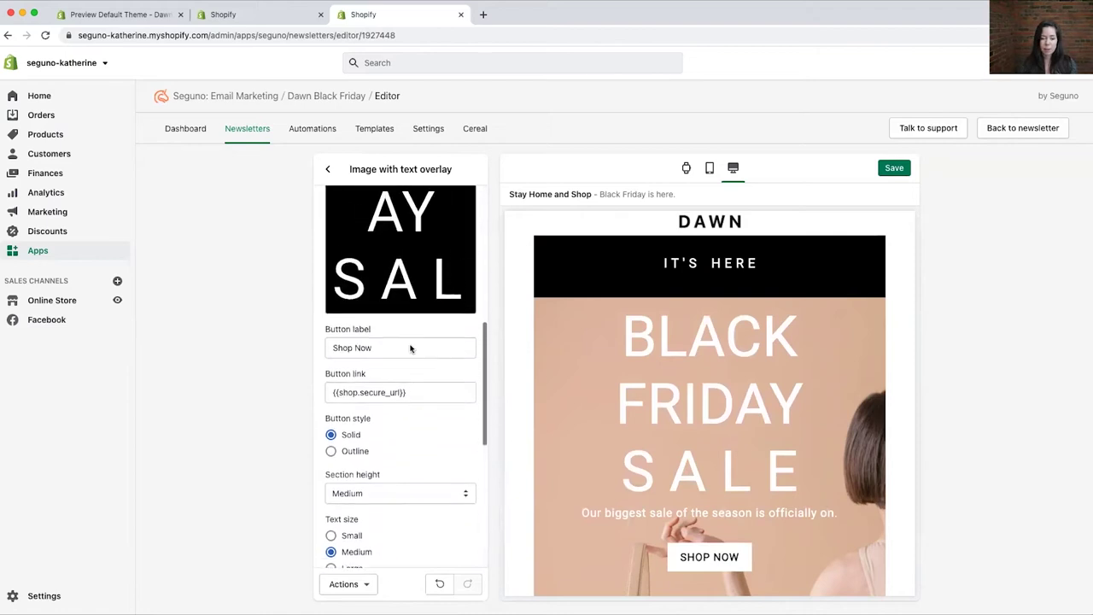
pyautogui.scroll(6, 410, 348)
pyautogui.click(352, 333)
pyautogui.press('Return')
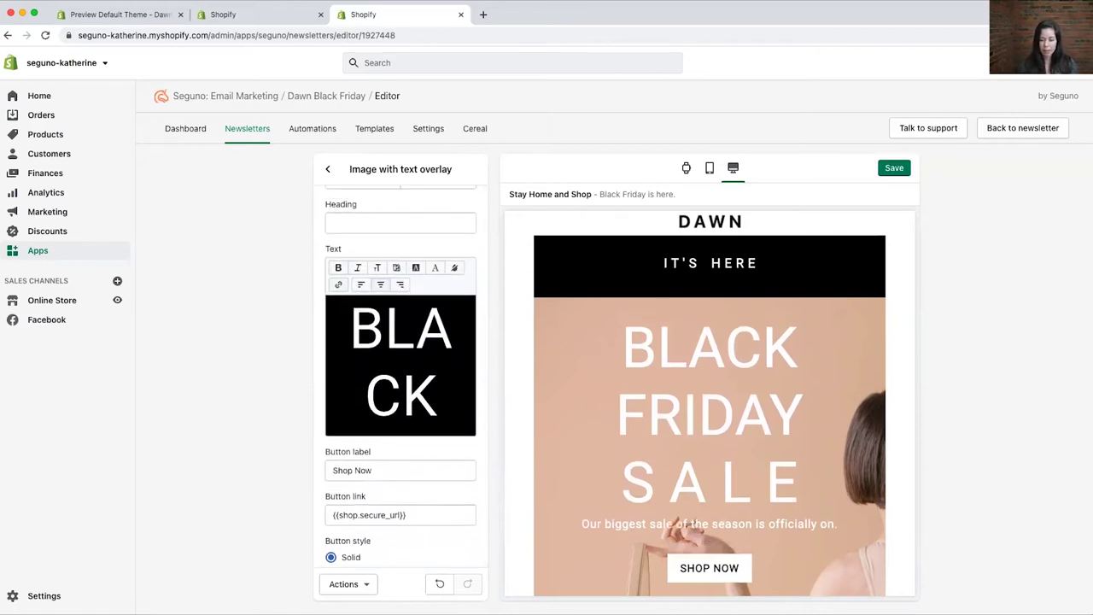
pyautogui.scroll(-4, 734, 395)
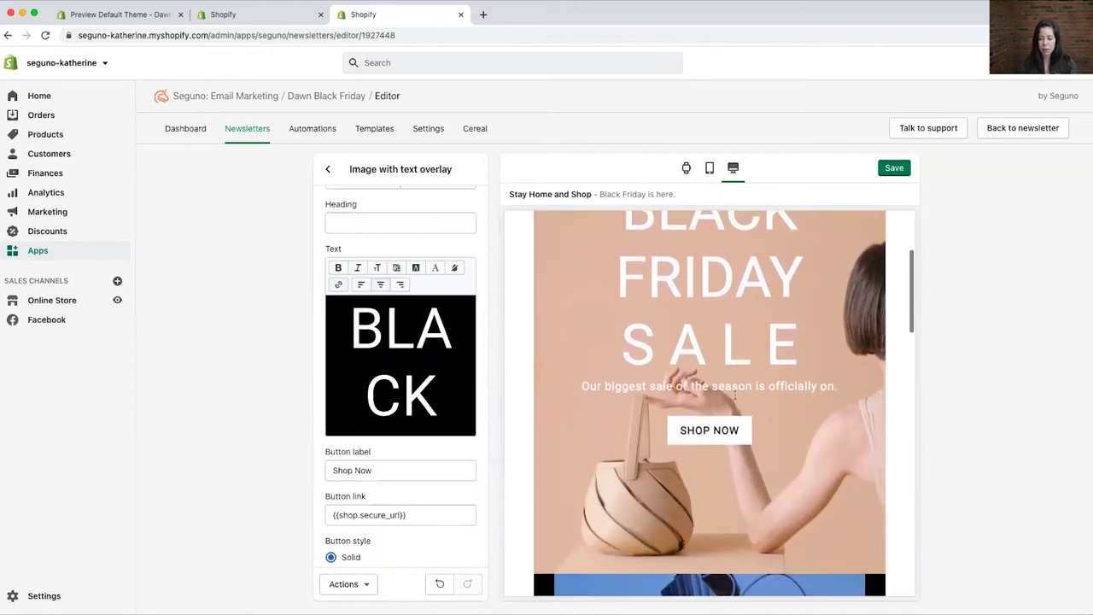
pyautogui.click(327, 169)
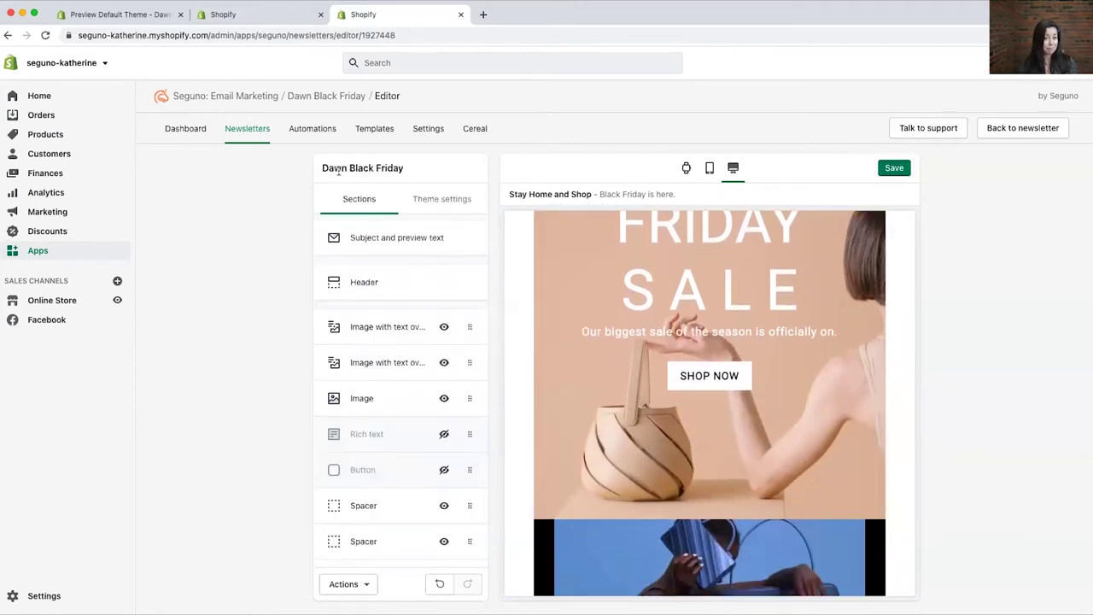
# - Hide the Image section with the blue model photo and the first Spacer section below it
pyautogui.scroll(-3, 577, 483)
pyautogui.scroll(-1, 376, 464)
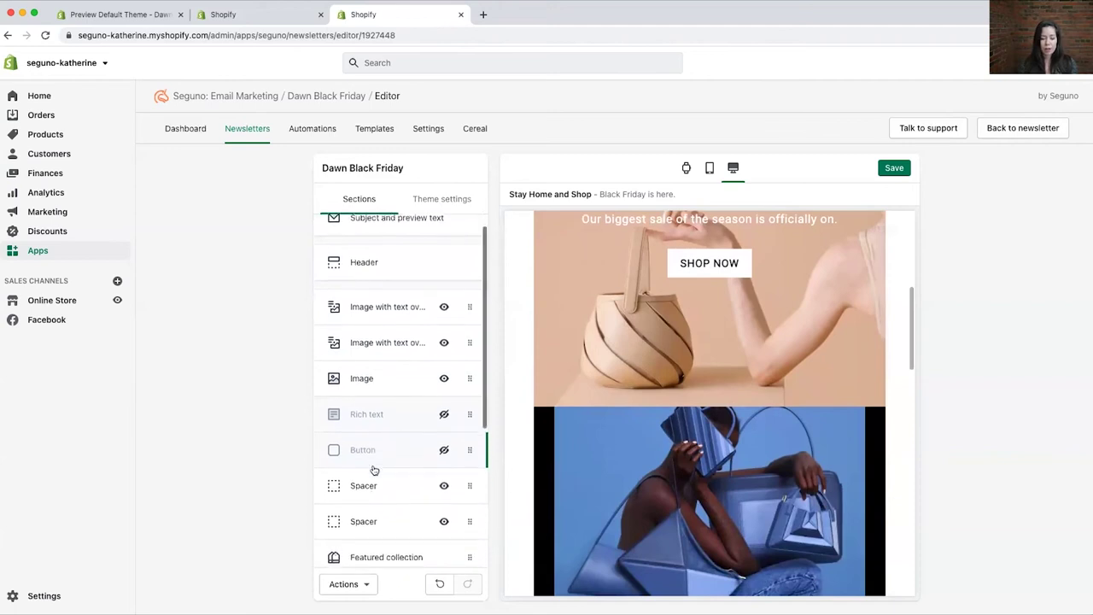
pyautogui.click(443, 373)
pyautogui.scroll(-1, 631, 488)
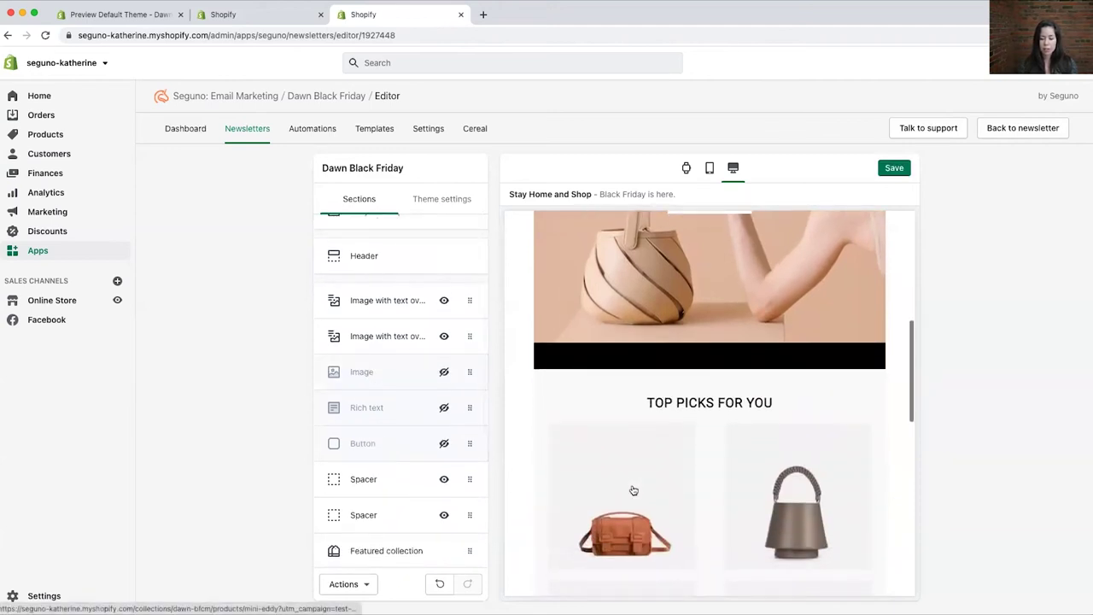
pyautogui.click(443, 479)
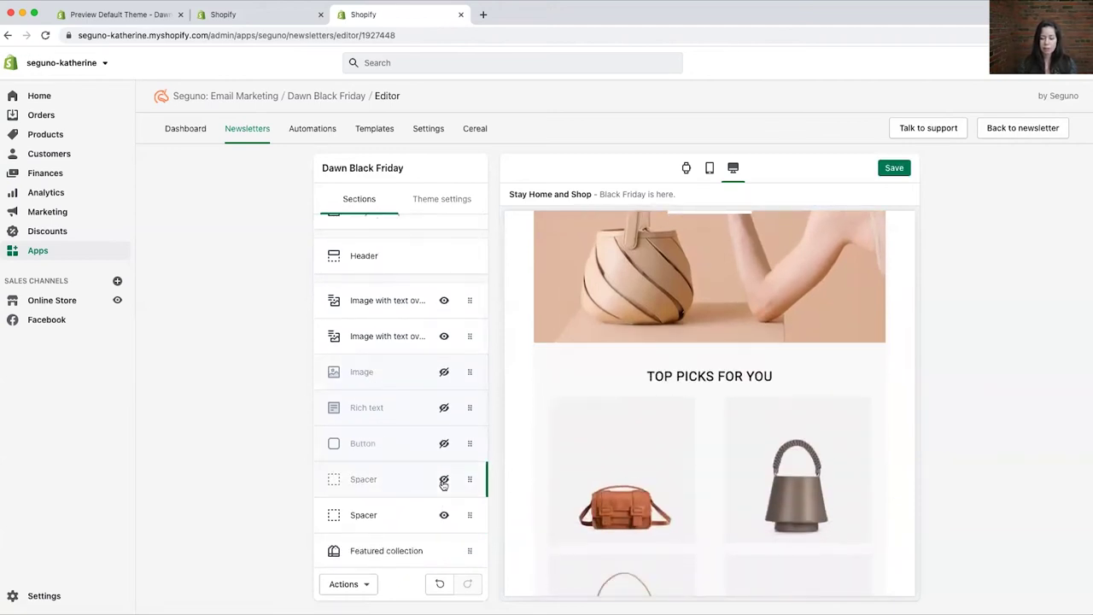
# - Set the background image of the "ORDER TODAY" section to the library photo of the colorful striped handbags
pyautogui.scroll(-10, 595, 431)
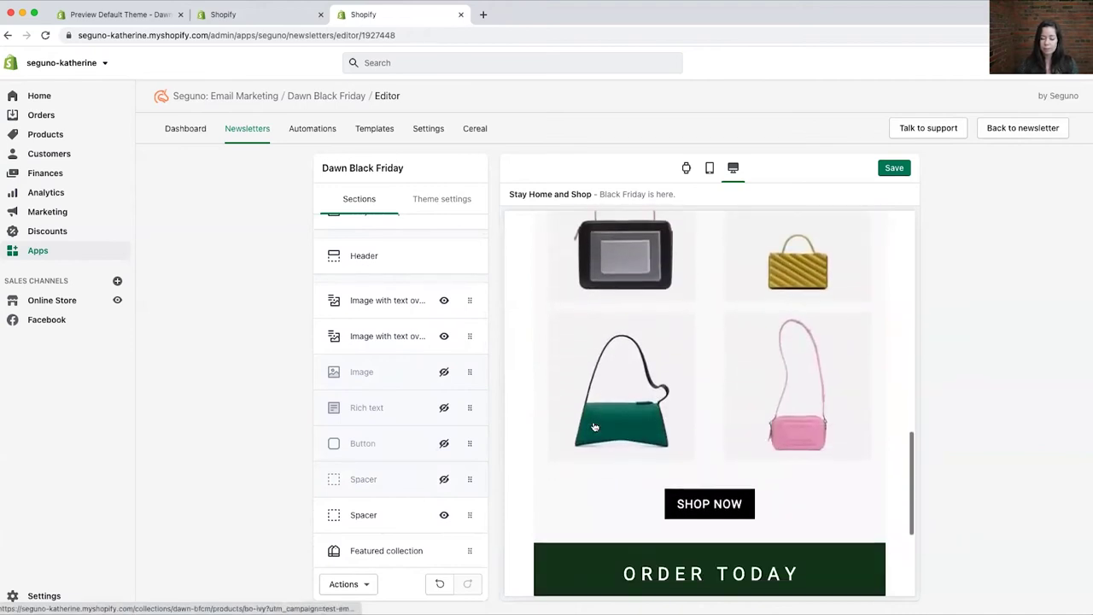
pyautogui.scroll(-1, 595, 427)
pyautogui.scroll(-5, 413, 457)
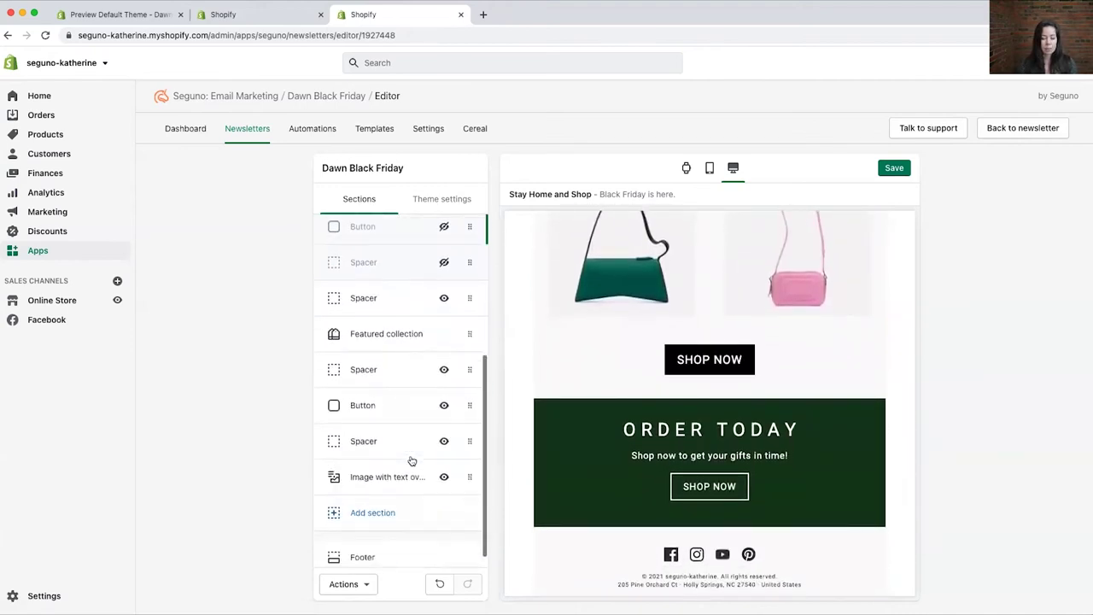
pyautogui.click(397, 463)
pyautogui.click(416, 265)
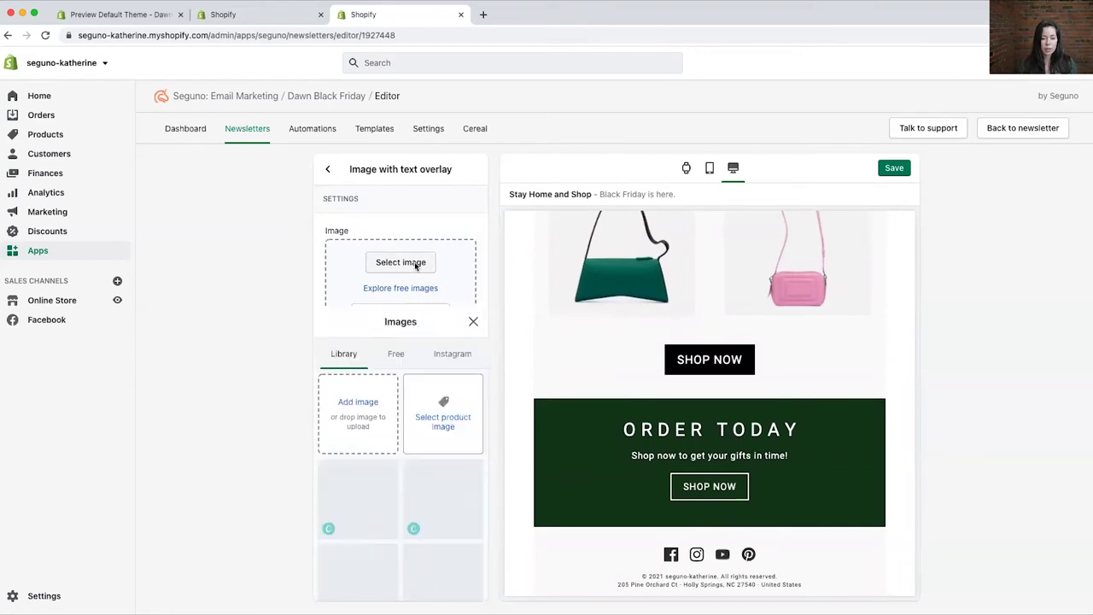
pyautogui.scroll(-3, 367, 381)
pyautogui.click(364, 521)
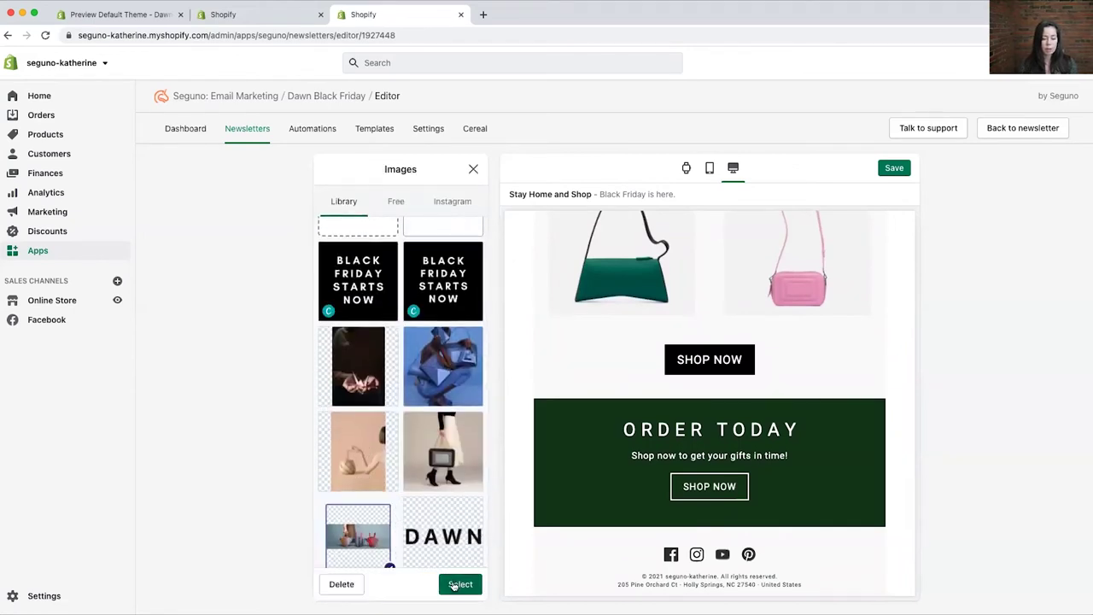
pyautogui.click(458, 584)
# - Set the background color of the "ORDER TODAY" section to white, FFFFFF
pyautogui.scroll(-8, 454, 419)
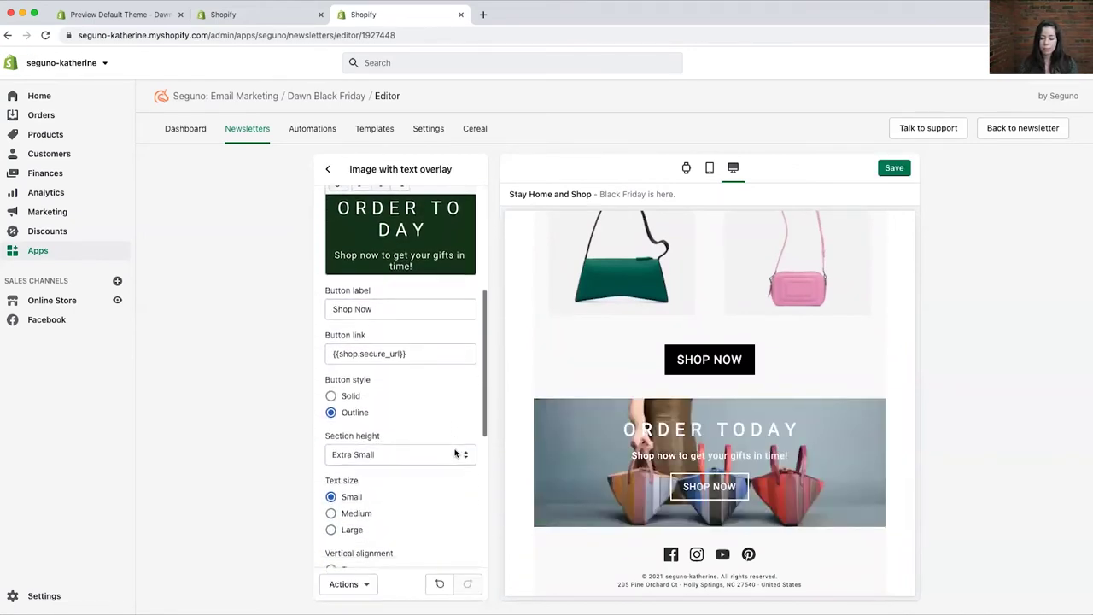
pyautogui.scroll(-3, 455, 452)
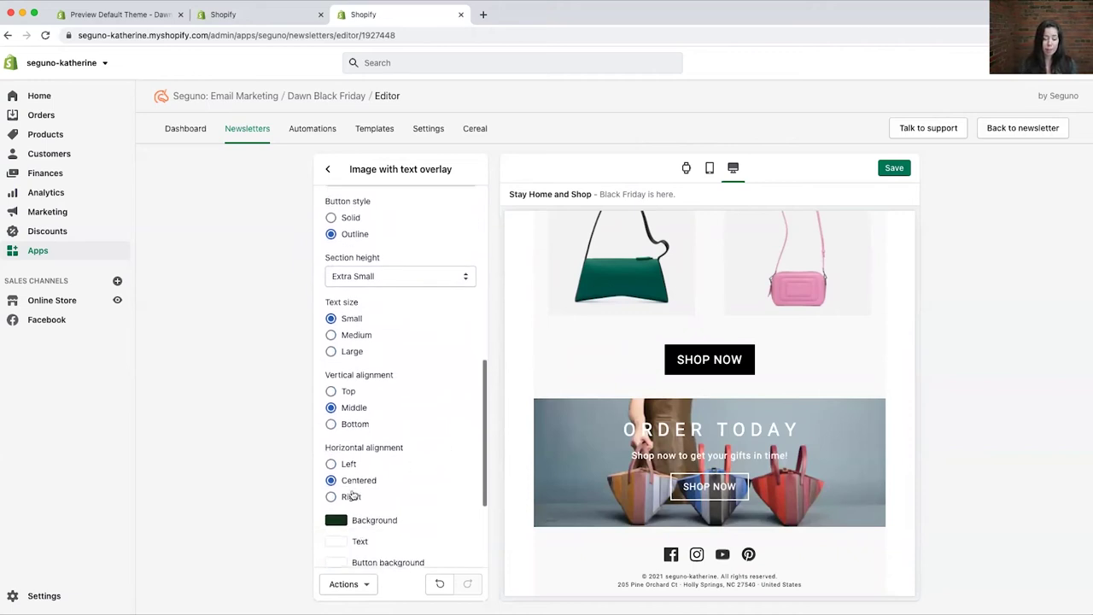
pyautogui.click(340, 499)
pyautogui.click(339, 475)
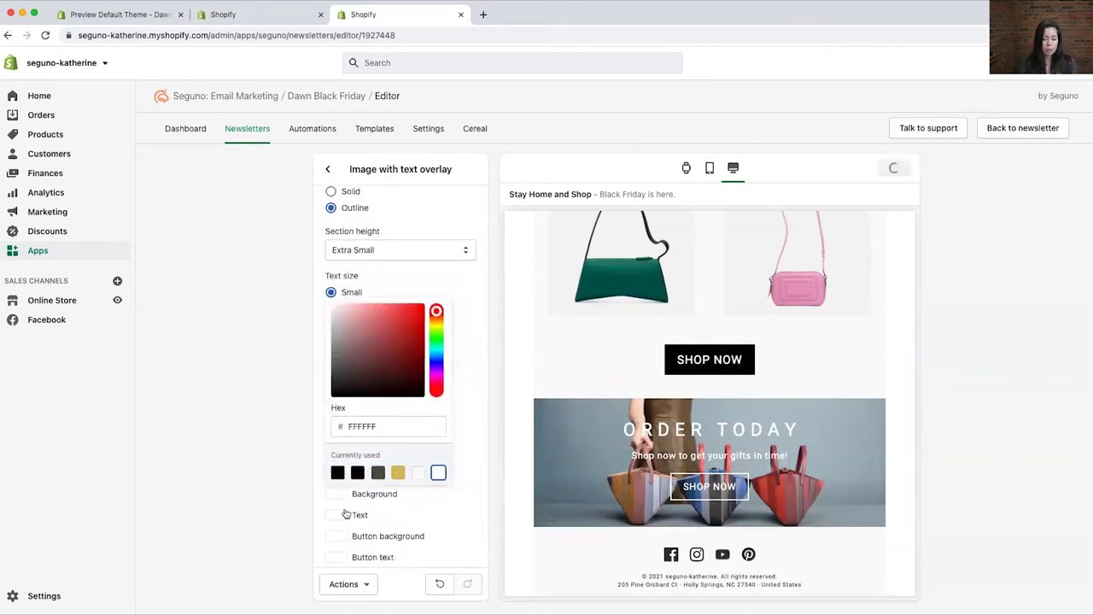
# - Set the "ORDER TODAY" button text to black, 000000, with the Solid button style, and review the newsletter from the section list
pyautogui.click(338, 536)
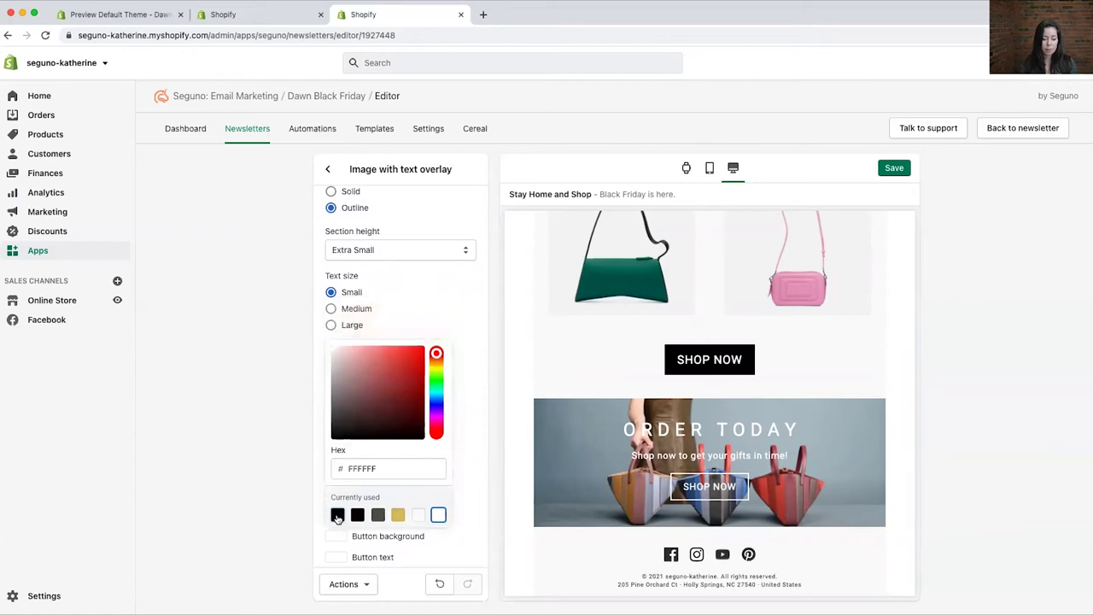
pyautogui.click(338, 557)
pyautogui.click(338, 535)
pyautogui.scroll(2, 335, 384)
pyautogui.click(331, 250)
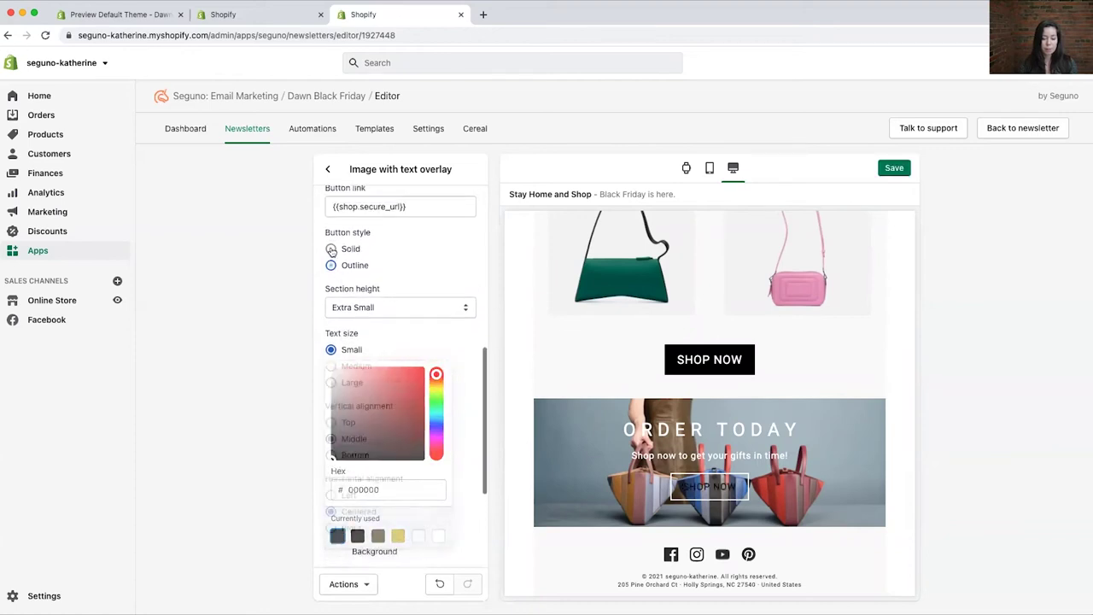
pyautogui.click(328, 169)
pyautogui.scroll(12, 581, 355)
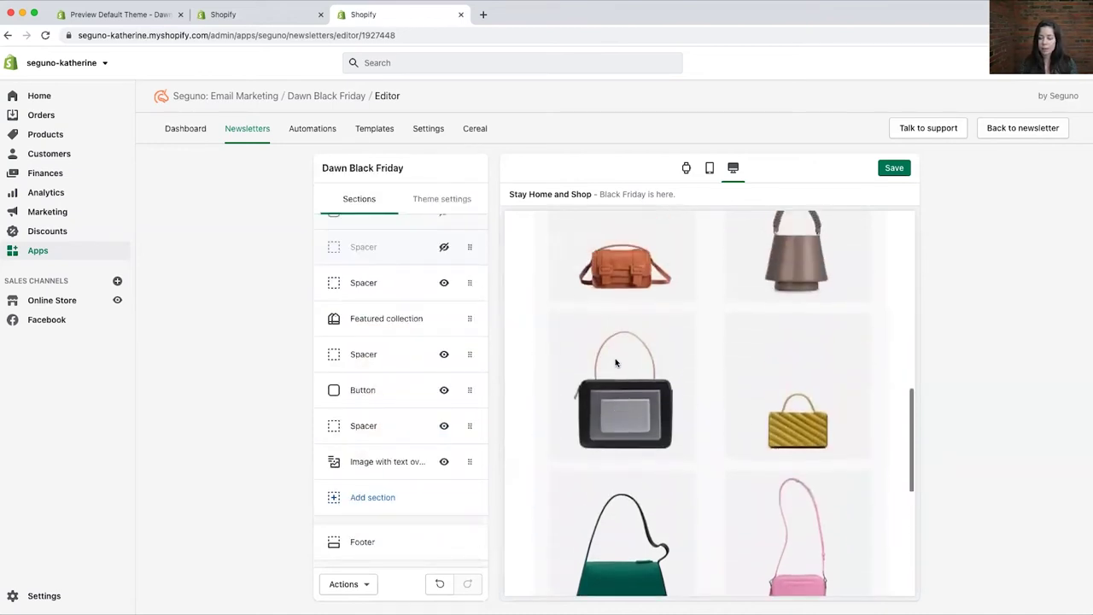
pyautogui.scroll(5, 615, 358)
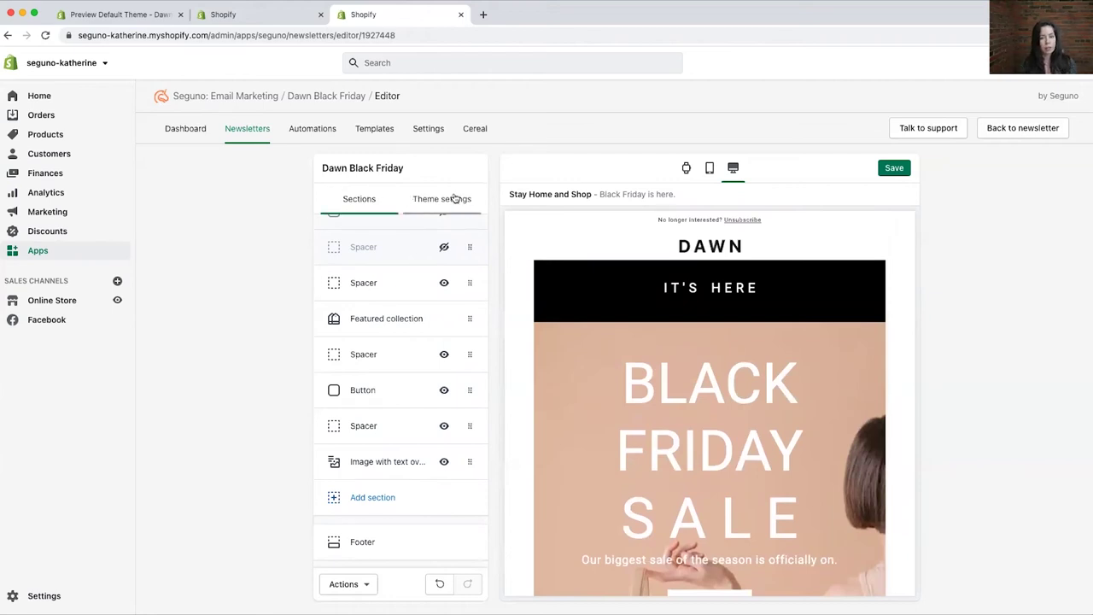
# - Compare with the hero banner of the Dawn theme preview, and open the newsletter's theme settings
pyautogui.click(142, 12)
pyautogui.scroll(-2, 444, 342)
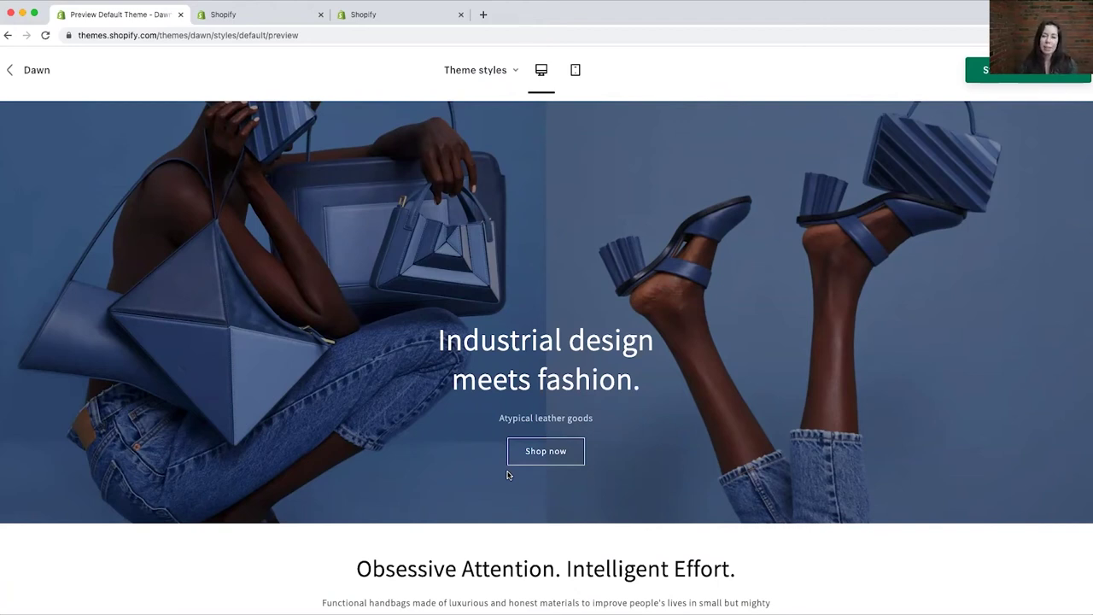
pyautogui.click(372, 15)
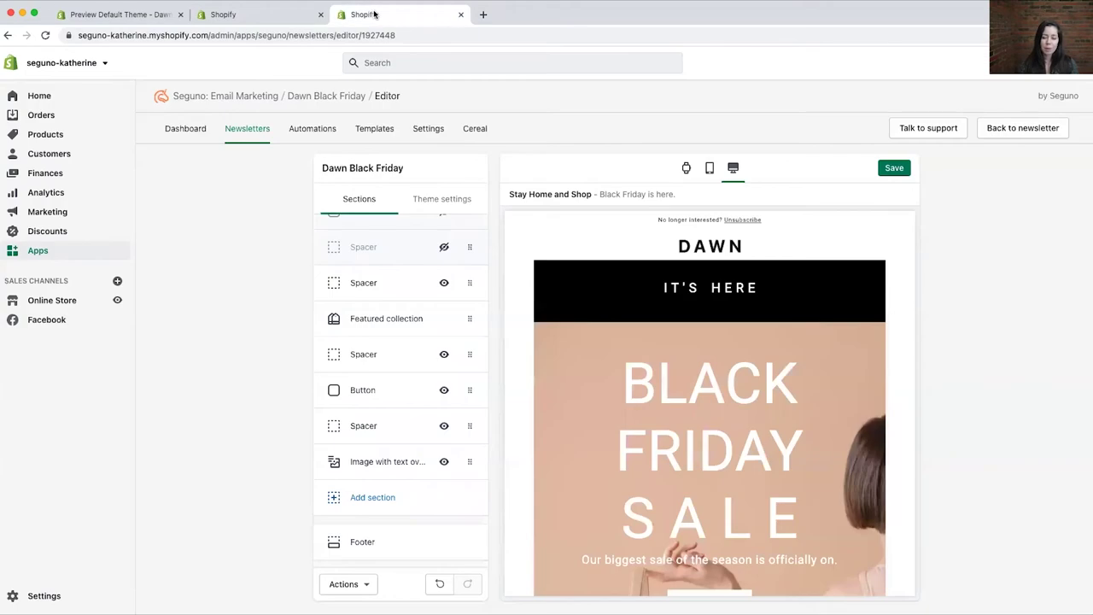
pyautogui.click(418, 200)
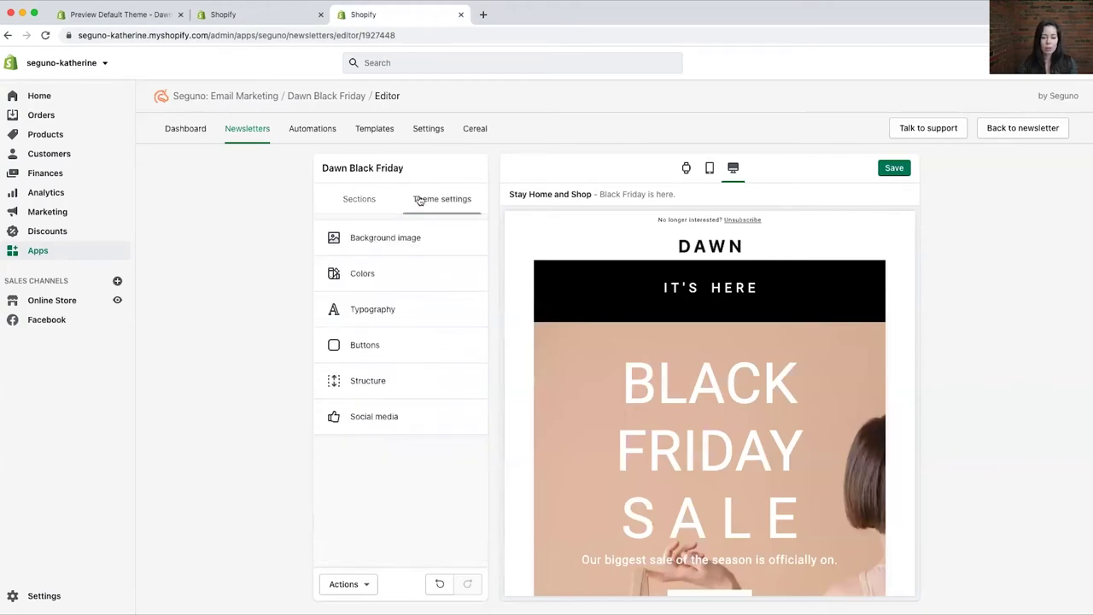
# - Turn off uppercase lettering for buttons in the newsletter's typography settings, and check the buttons throughout the preview
pyautogui.click(368, 312)
pyautogui.scroll(-10, 462, 401)
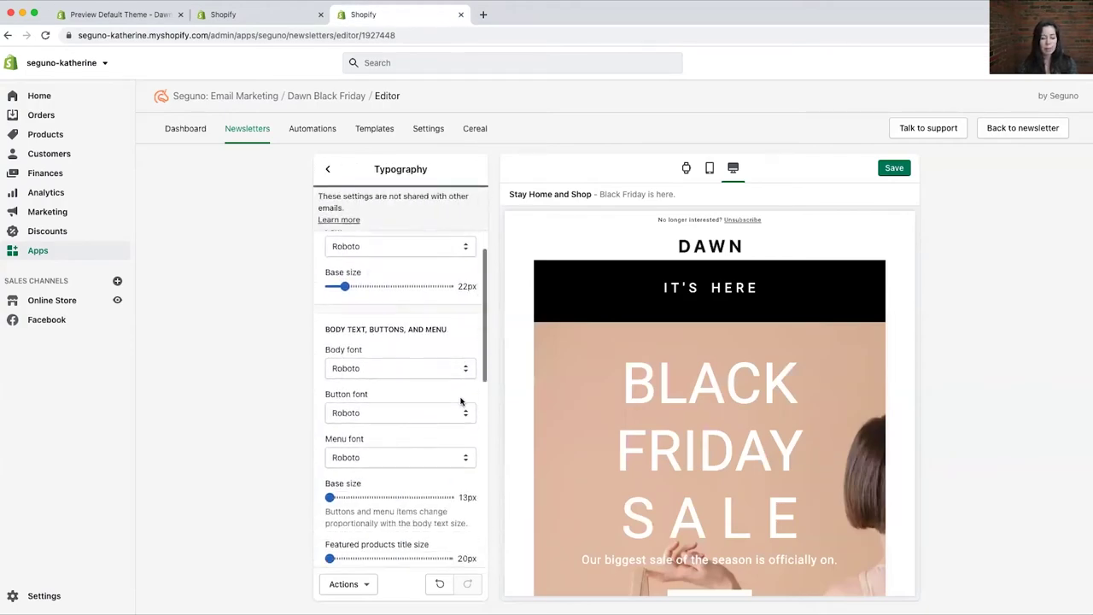
pyautogui.scroll(-3, 461, 398)
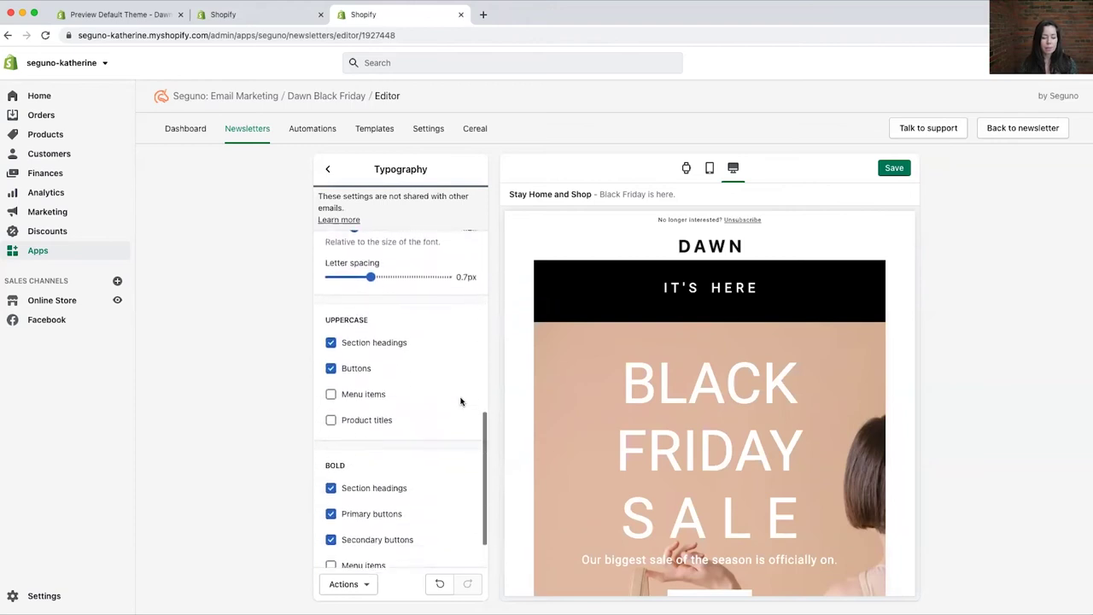
pyautogui.click(331, 346)
pyautogui.scroll(-5, 708, 457)
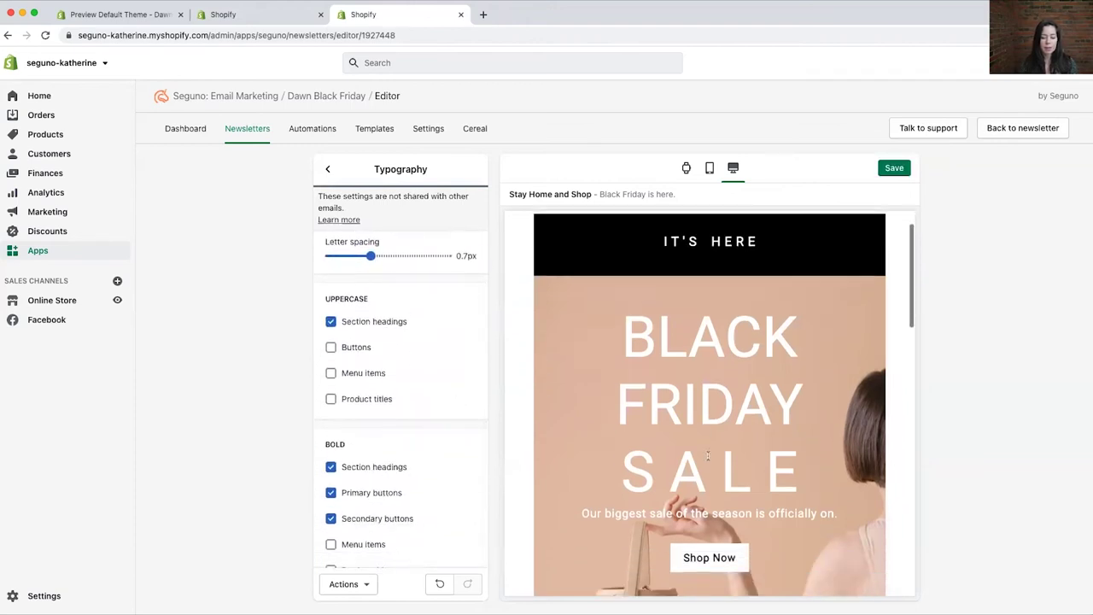
pyautogui.scroll(-6, 756, 496)
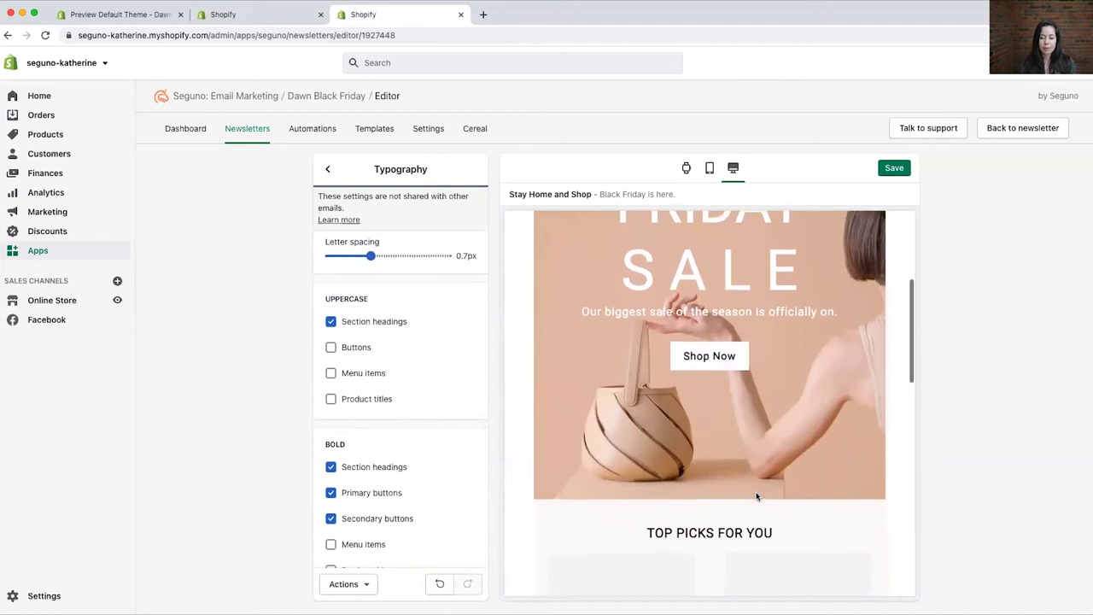
pyautogui.scroll(-5, 755, 496)
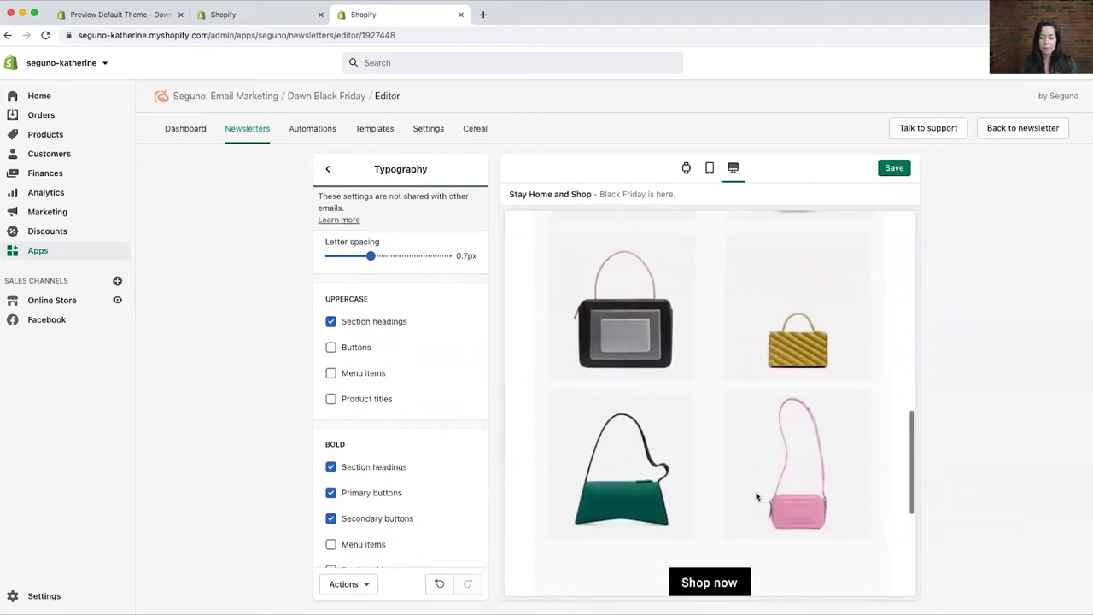
pyautogui.scroll(10, 764, 509)
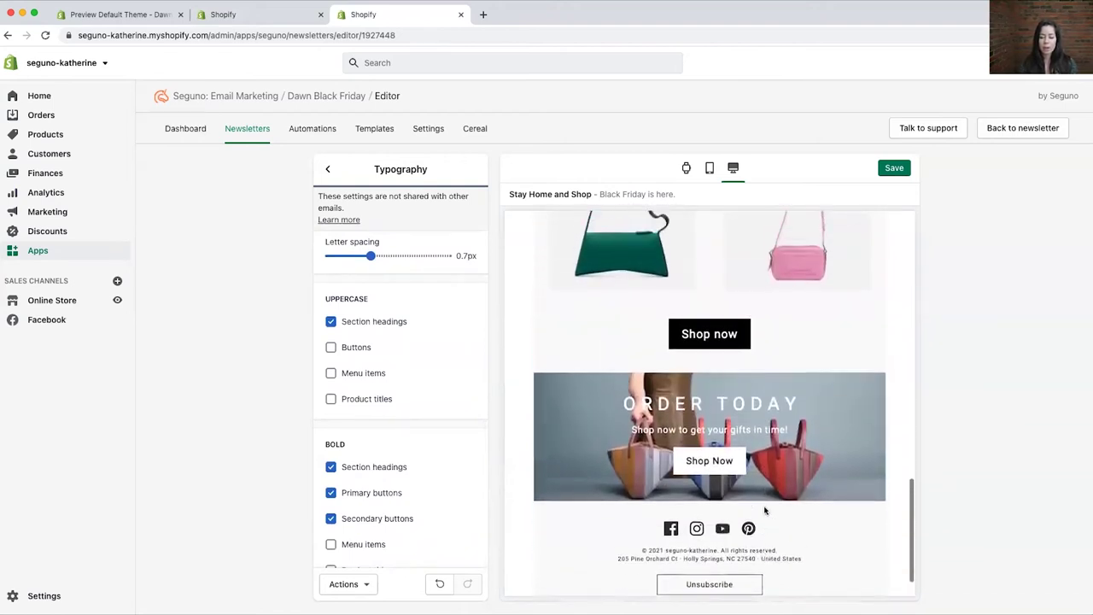
pyautogui.scroll(4, 764, 509)
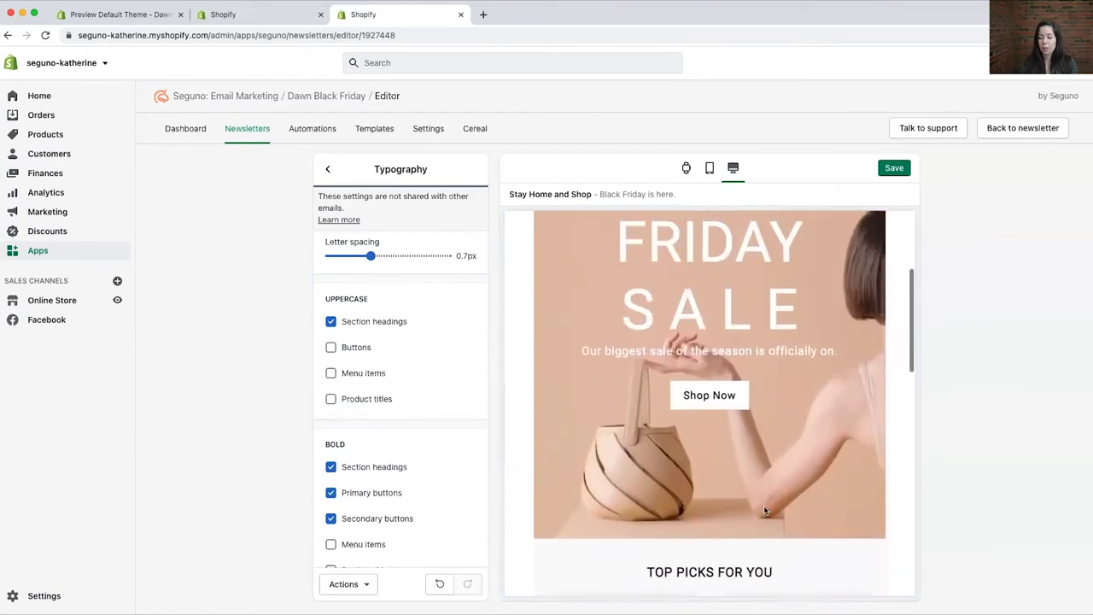
pyautogui.click(325, 168)
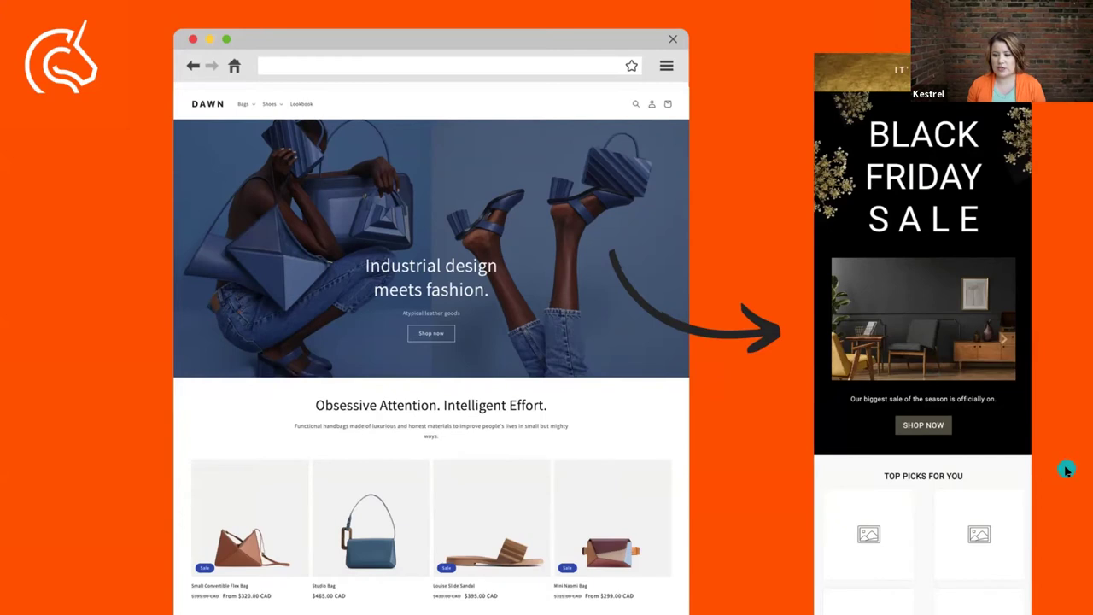
pyautogui.press('Right')
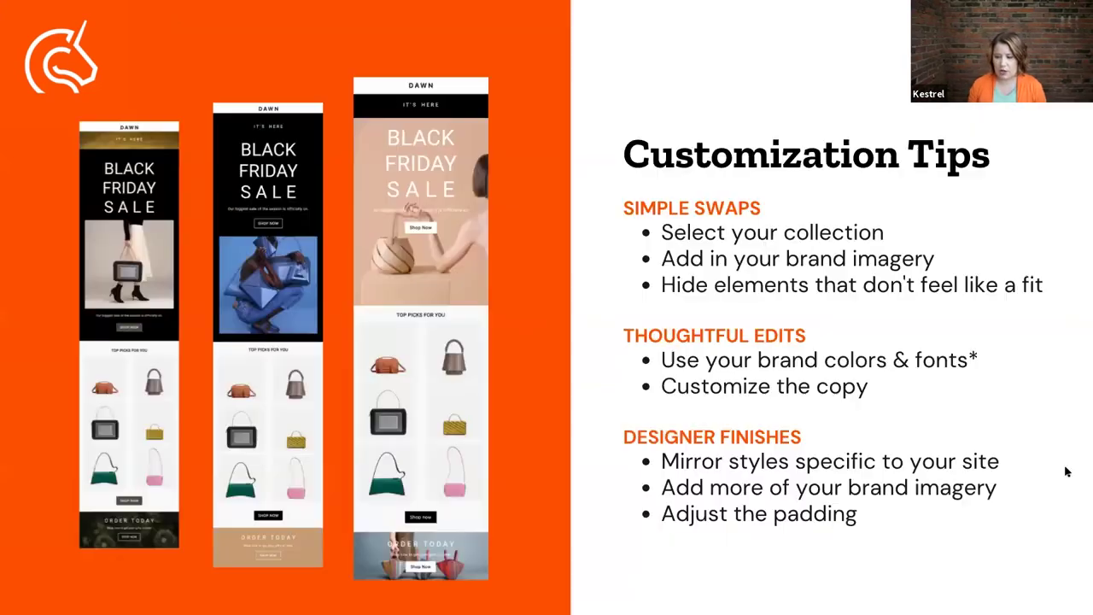
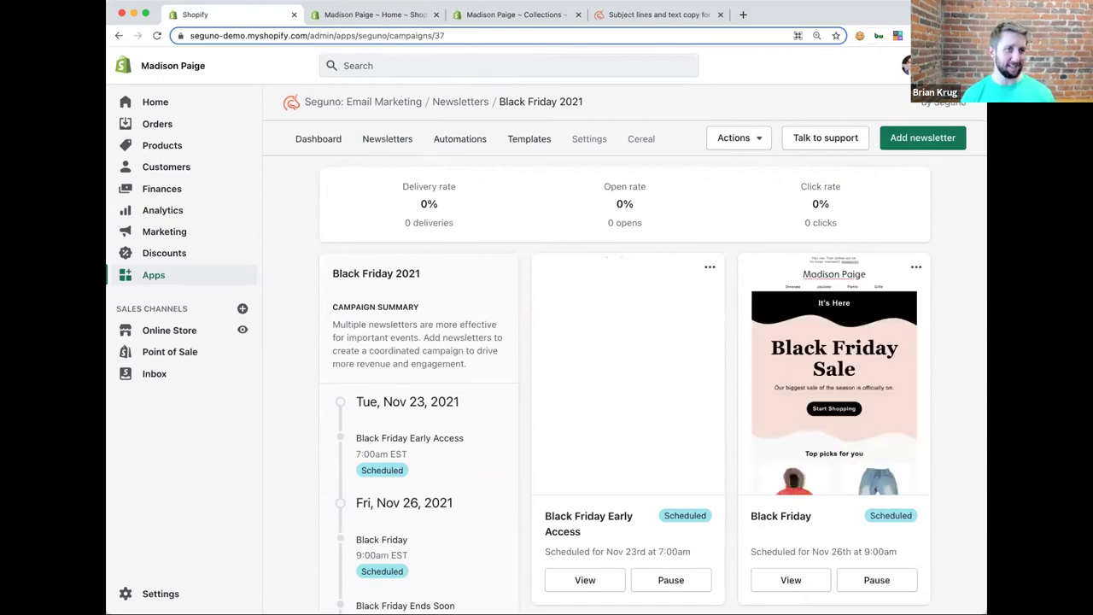
# - Look over the newsletters of the Black Friday 2021 campaign and open the one named Black Friday
pyautogui.scroll(-3, 671, 287)
pyautogui.moveTo(647, 273)
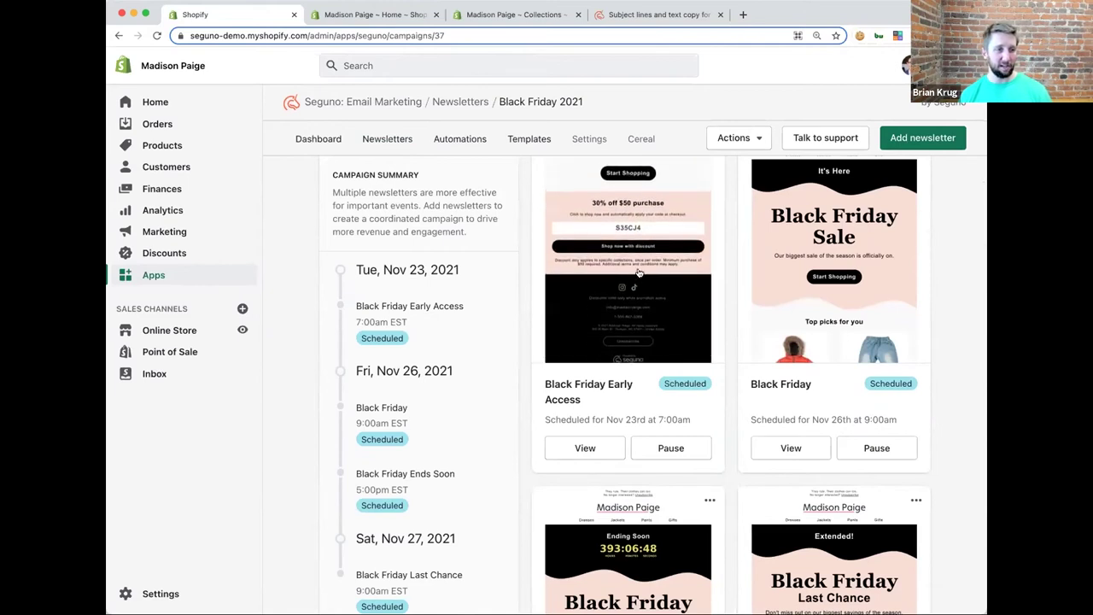
pyautogui.moveTo(828, 281)
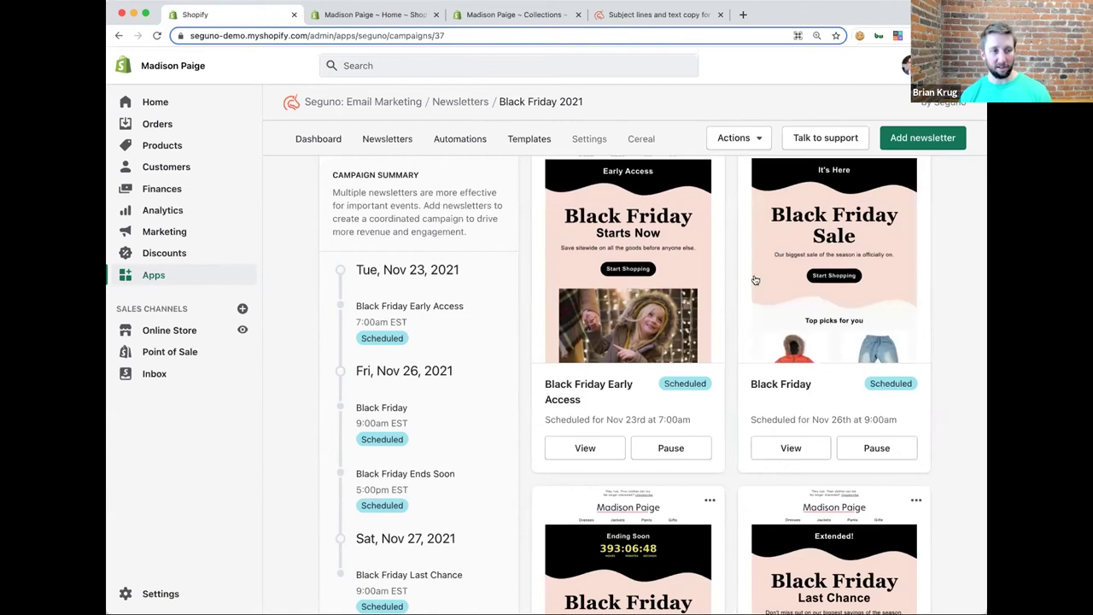
pyautogui.click(787, 453)
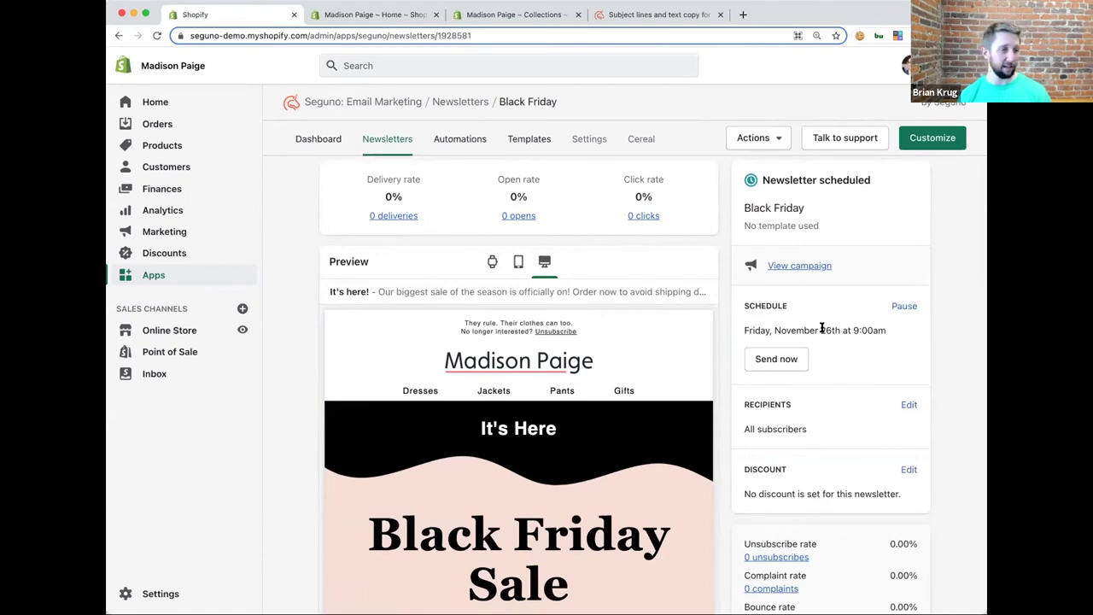
# - Set the newsletter's discount to generate a unique code for each recipient from the discount code 20blackfriday21, save it, and check the preview
pyautogui.scroll(-3, 821, 329)
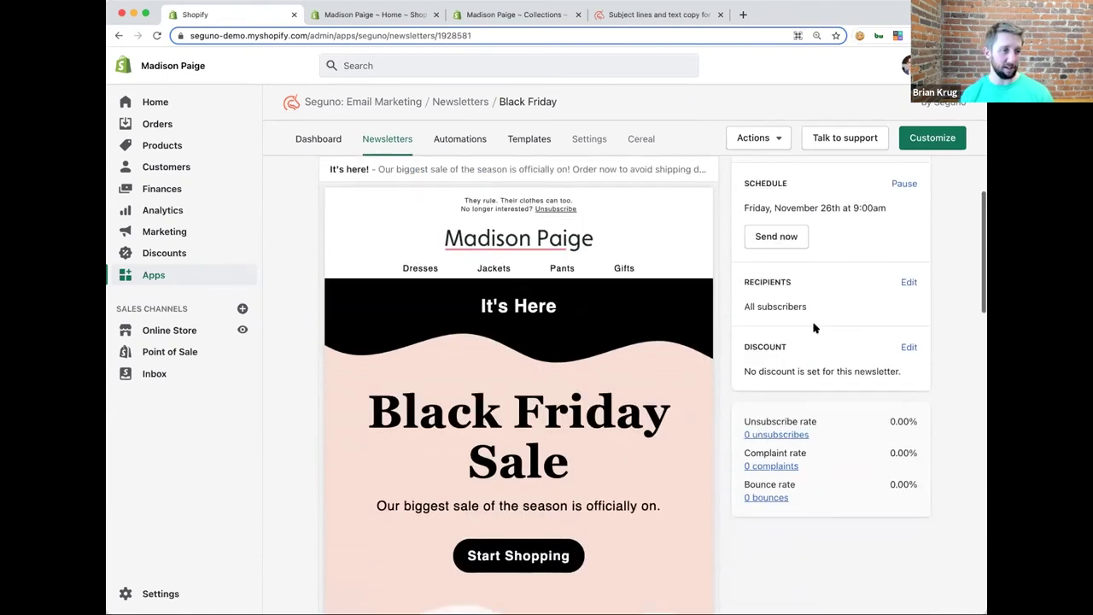
pyautogui.click(909, 347)
pyautogui.click(580, 413)
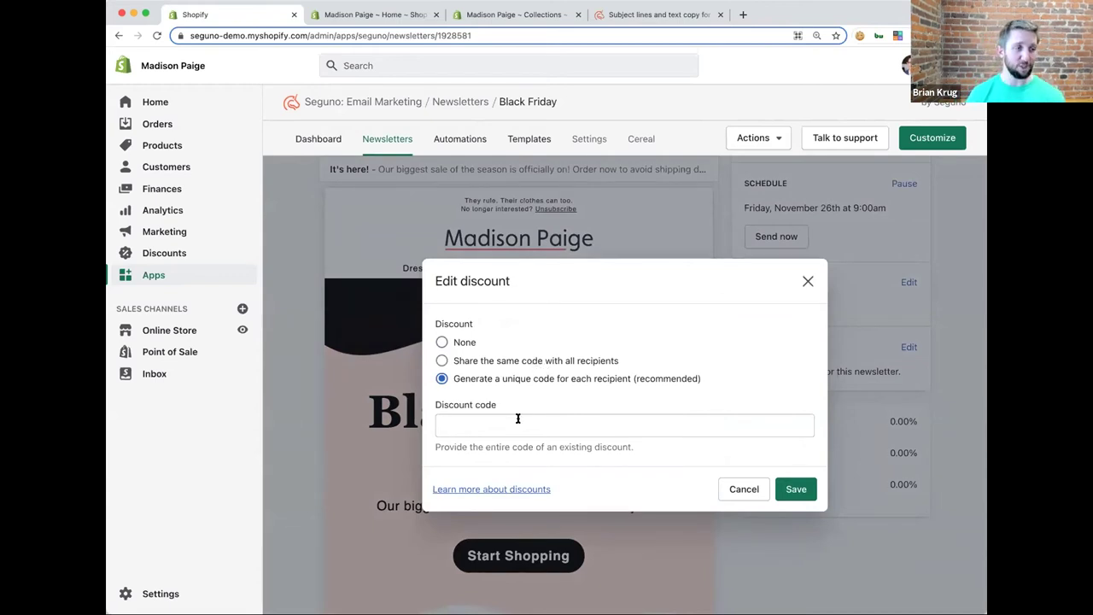
pyautogui.click(549, 423)
pyautogui.write('20blackfriday21')
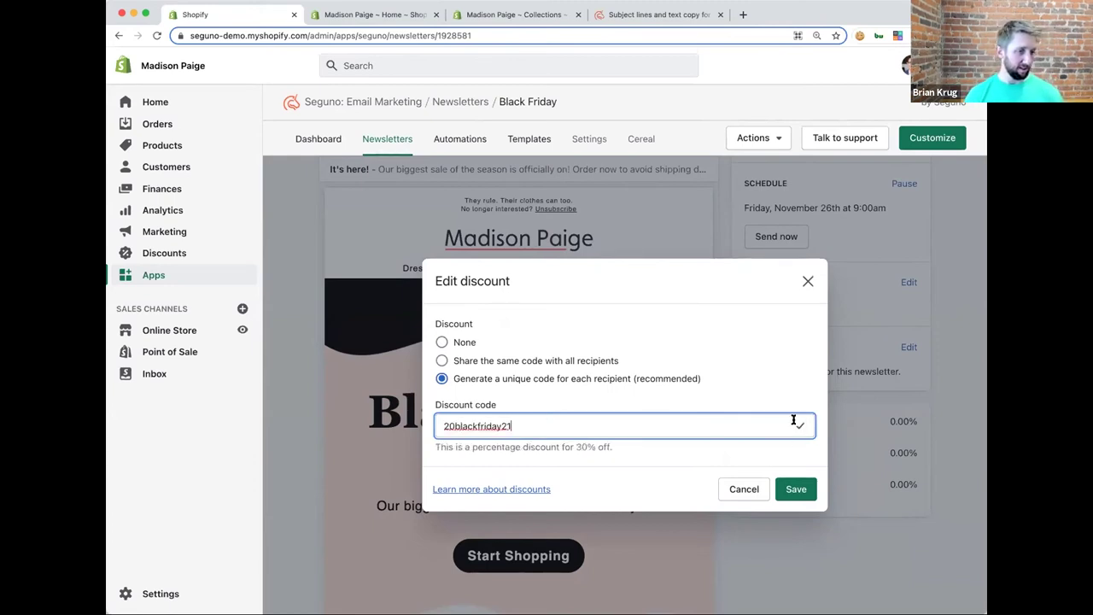
pyautogui.click(786, 488)
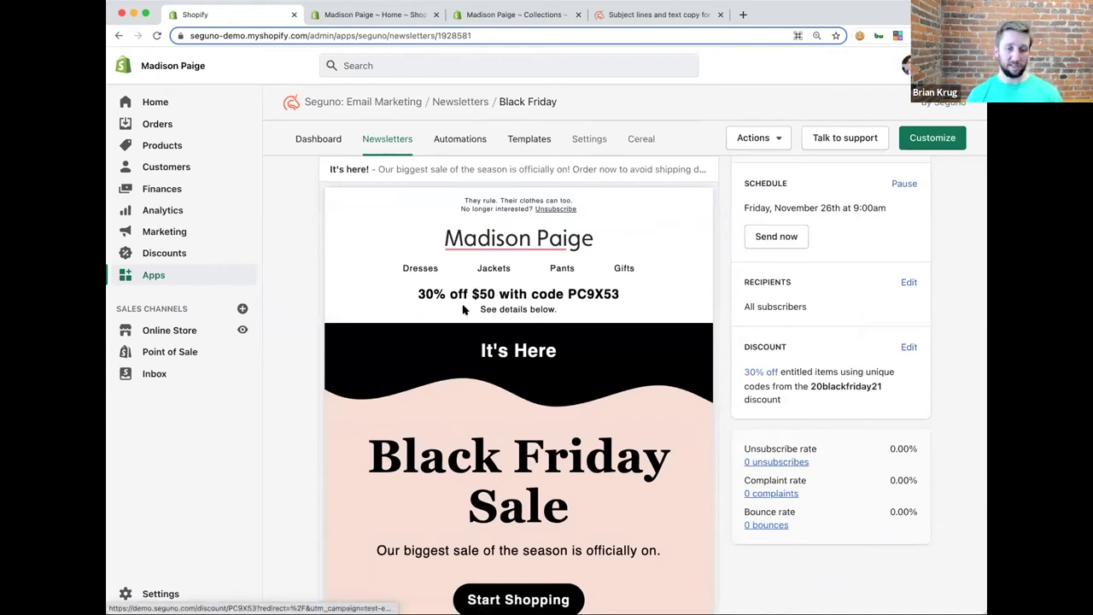
pyautogui.scroll(-15, 464, 310)
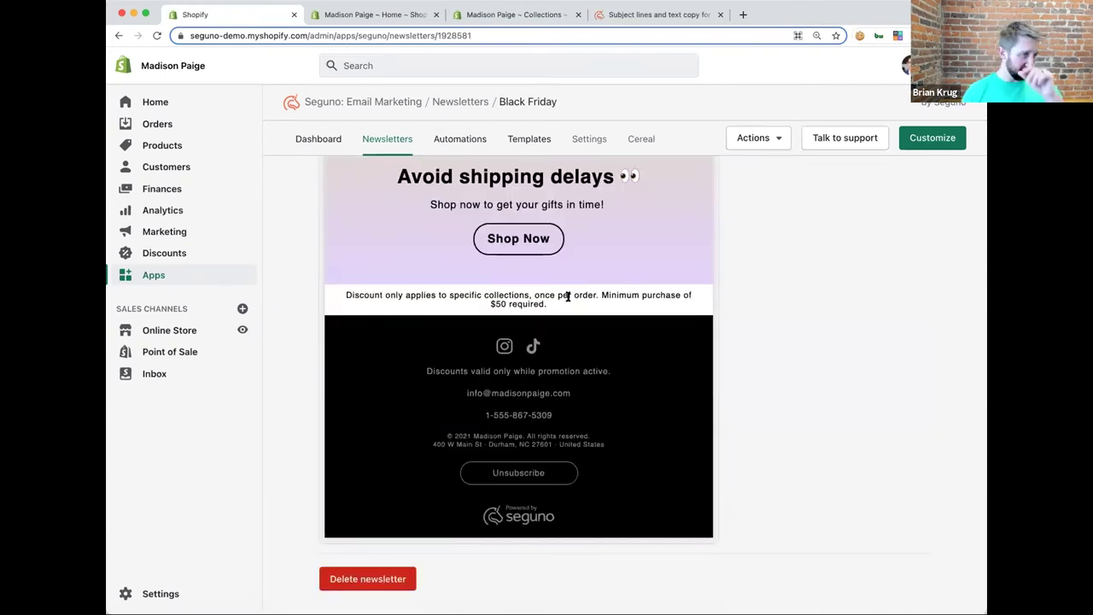
pyautogui.scroll(15, 568, 296)
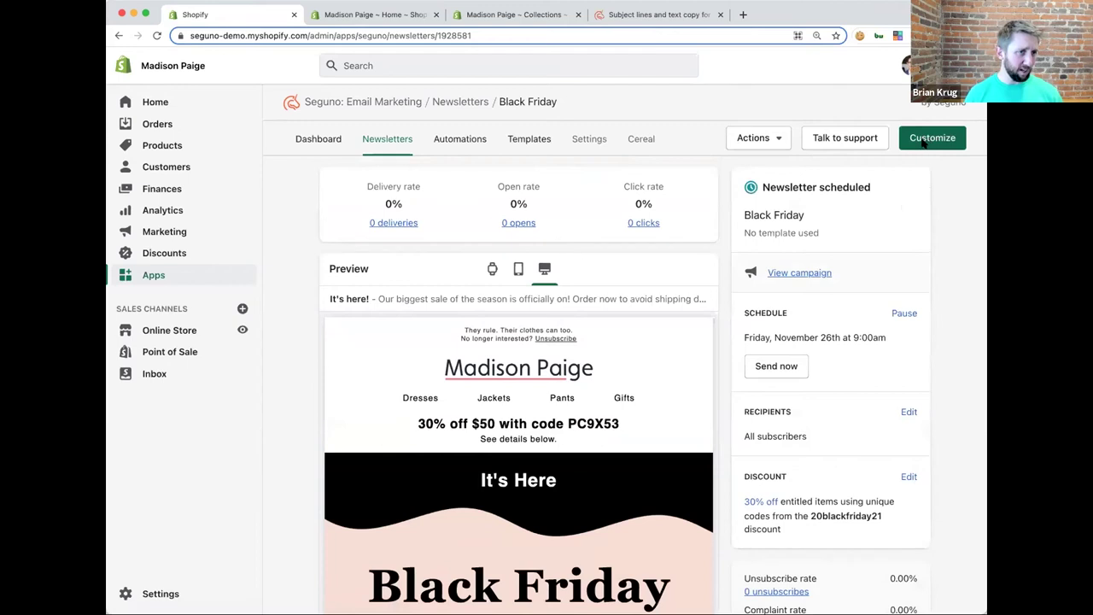
# - Open the Black Friday newsletter for customization and add a Discount callout section just above the footer
pyautogui.click(927, 139)
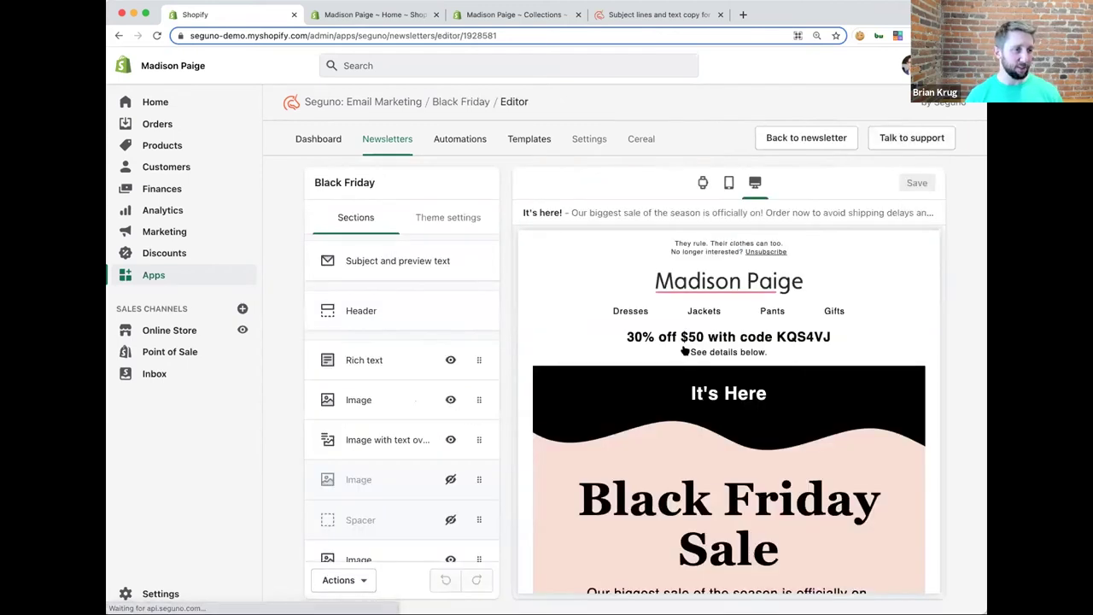
pyautogui.scroll(-5, 613, 365)
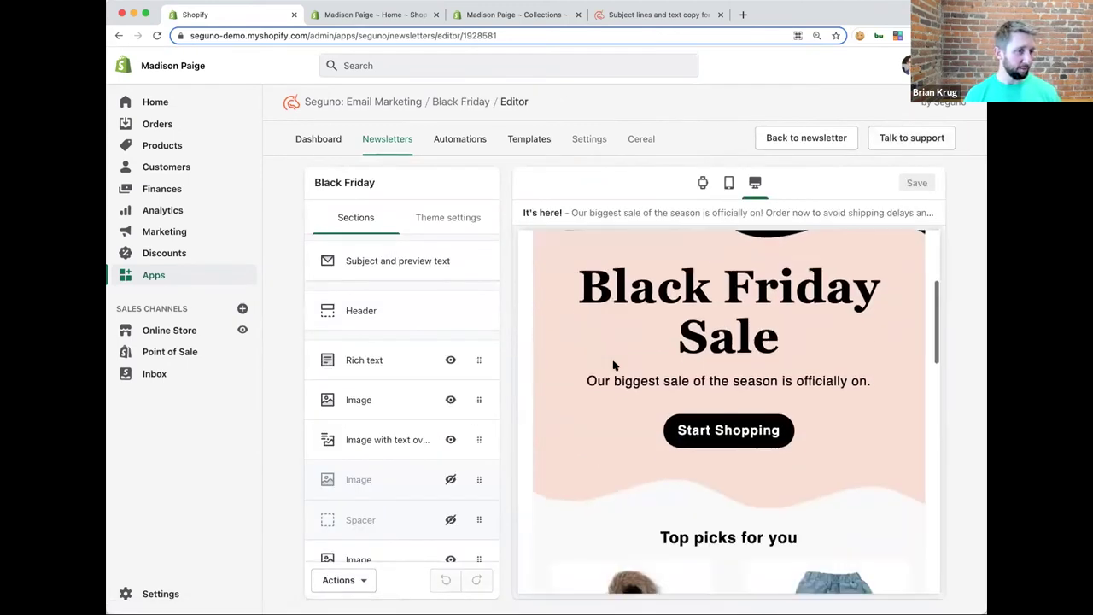
pyautogui.scroll(-4, 613, 365)
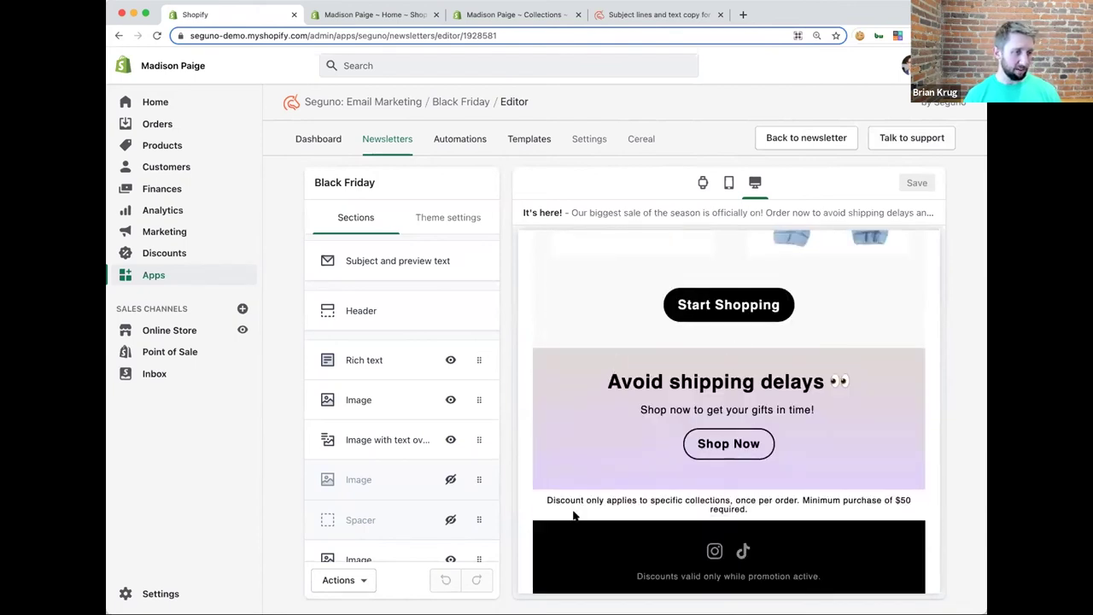
pyautogui.moveTo(376, 417)
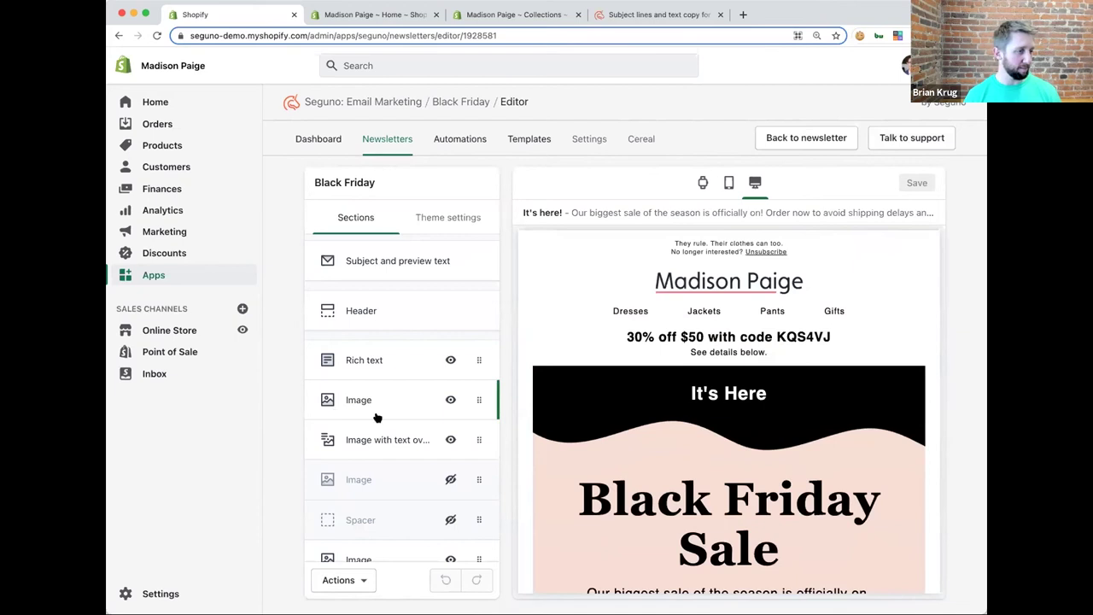
pyautogui.scroll(-5, 376, 417)
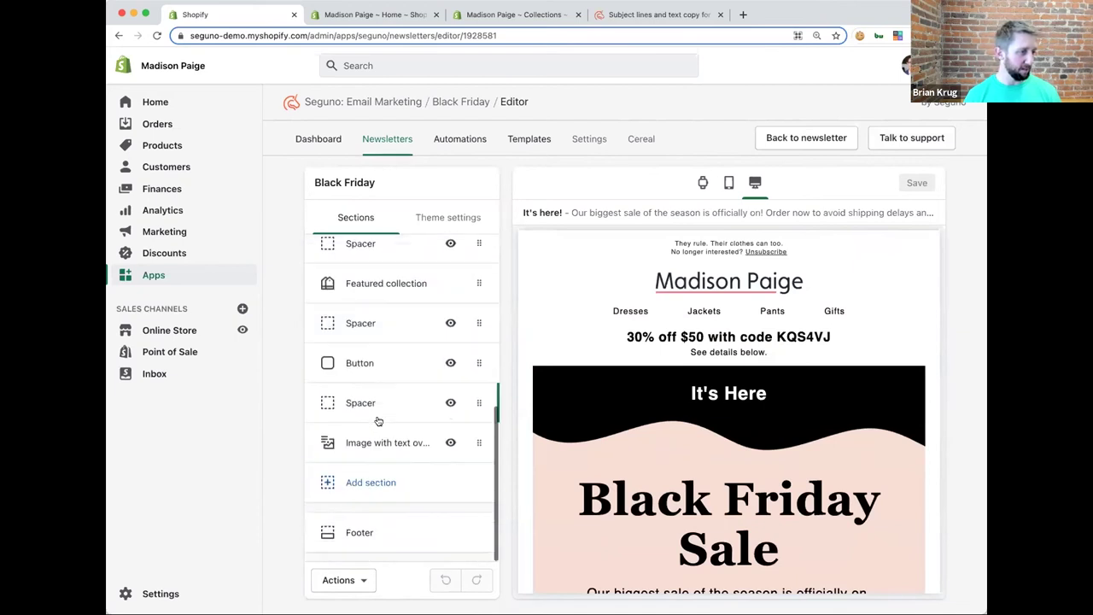
pyautogui.click(390, 485)
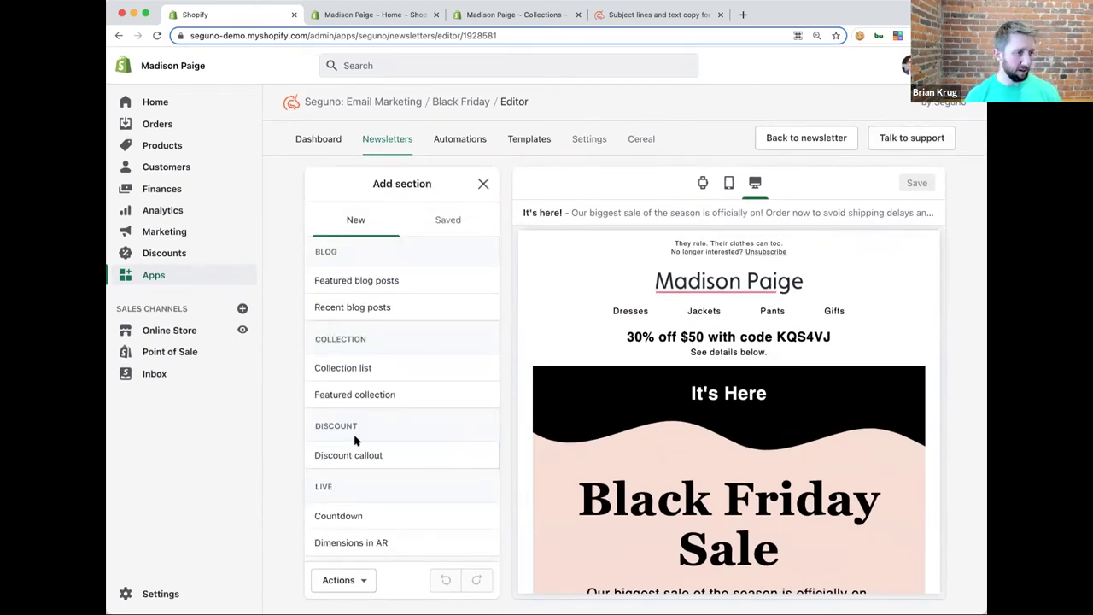
pyautogui.click(474, 456)
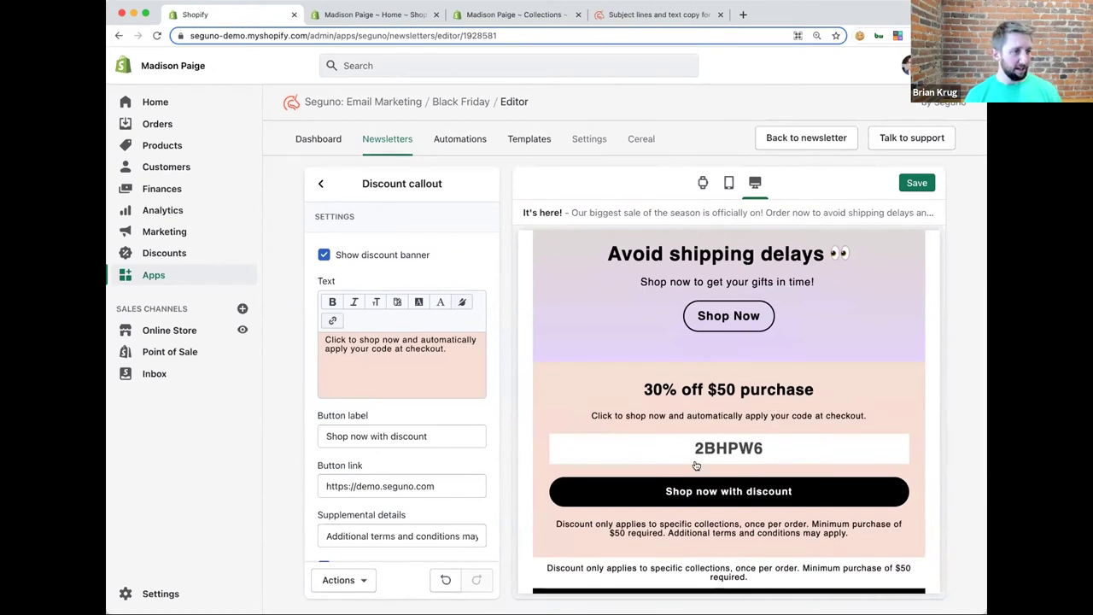
# - Hide the discount banner through the Discount callout settings, and check the preview from the header down to the callout
pyautogui.scroll(15, 768, 358)
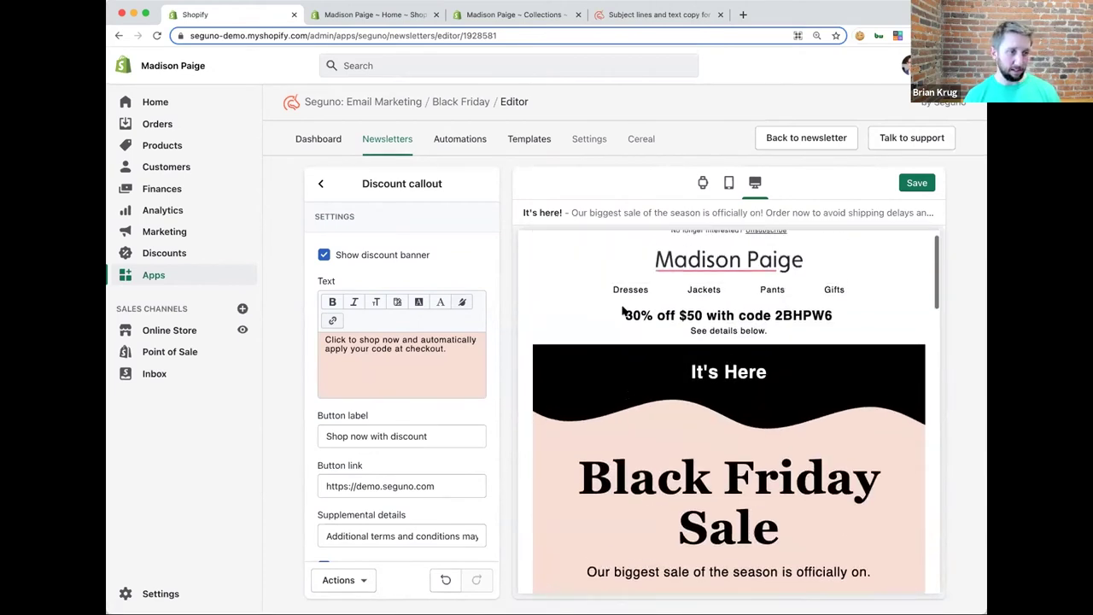
pyautogui.click(408, 256)
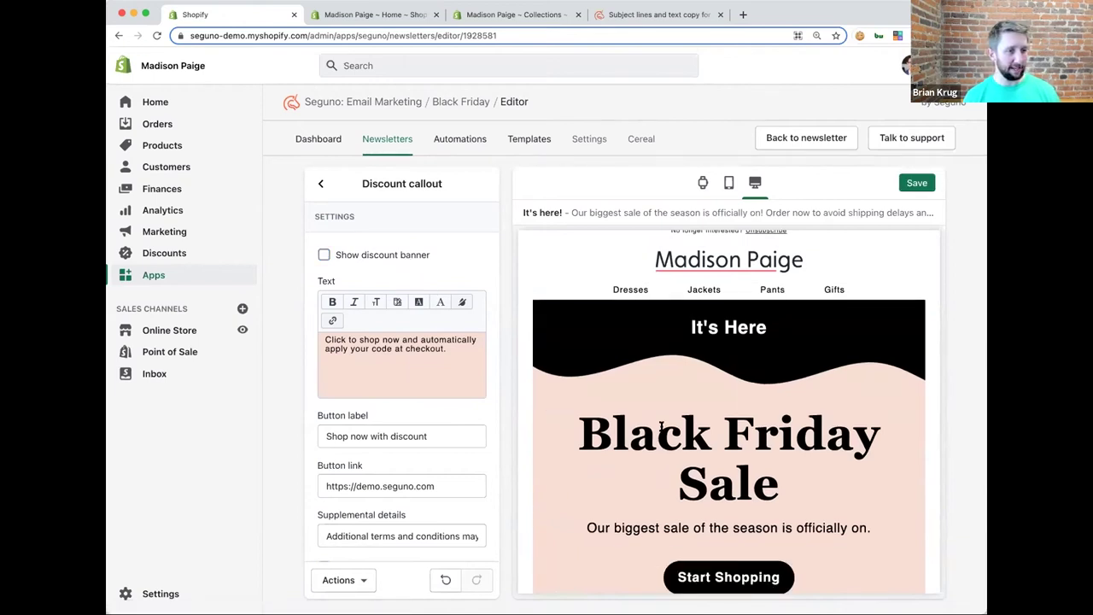
pyautogui.scroll(-2, 629, 414)
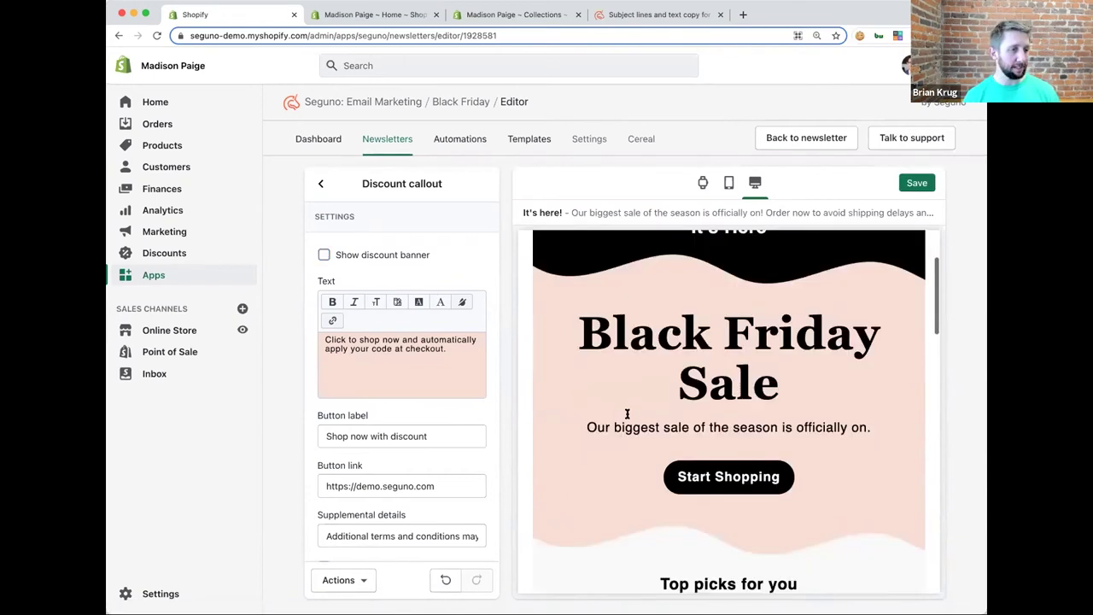
pyautogui.scroll(-2, 623, 422)
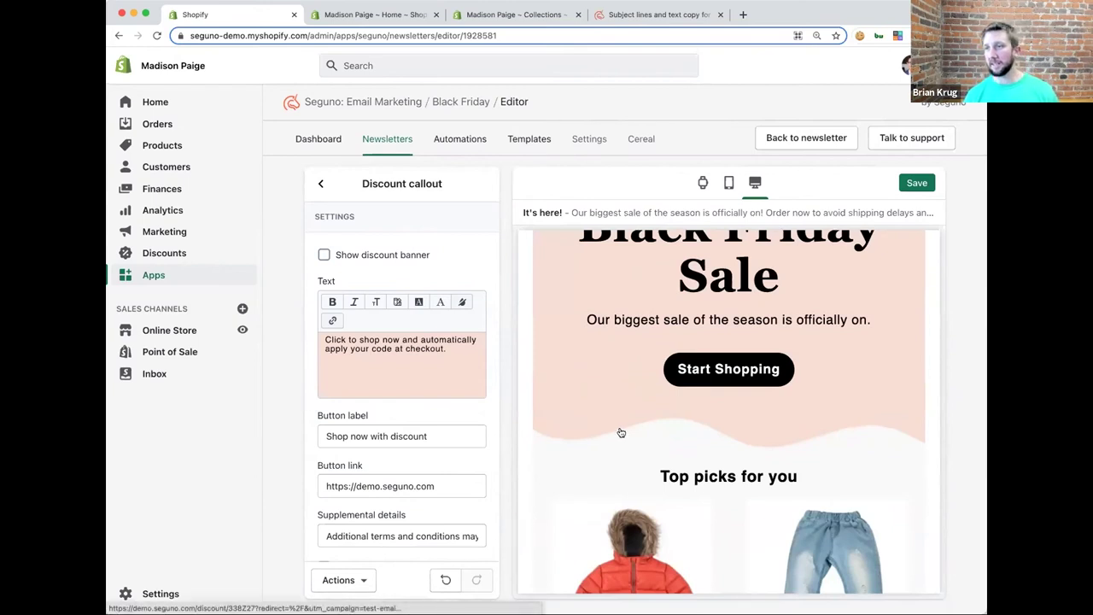
pyautogui.scroll(-10, 643, 397)
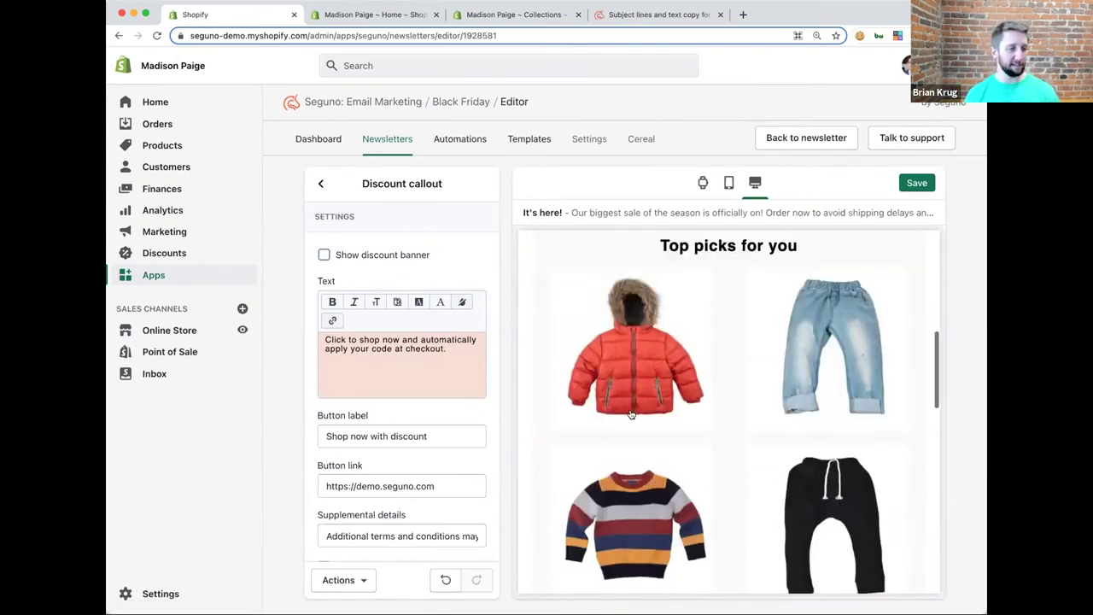
pyautogui.scroll(-2, 627, 436)
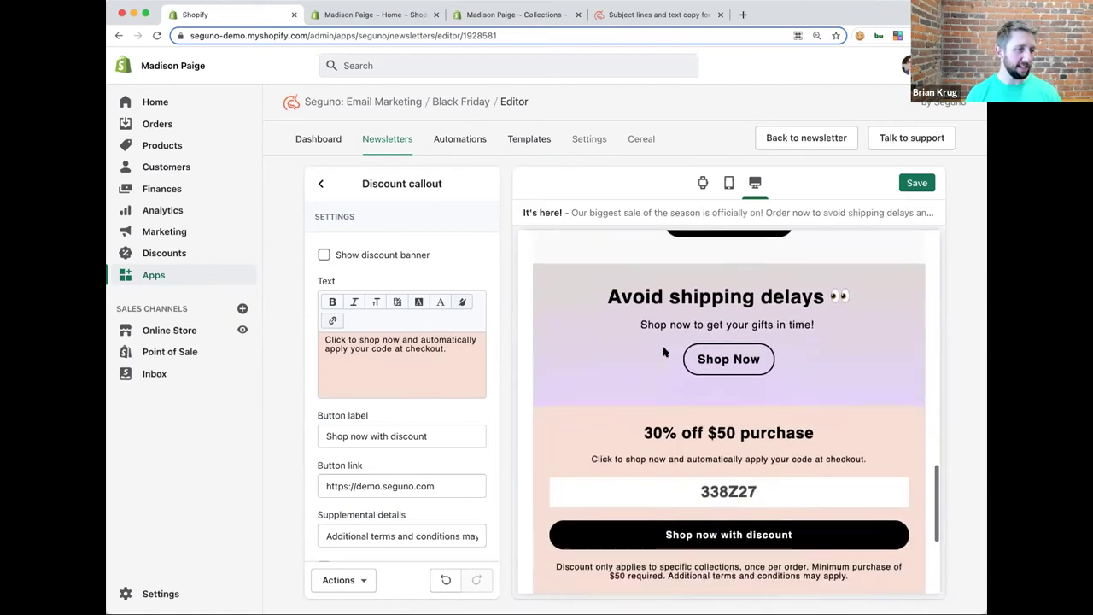
# - Move the Discount callout section above the "Avoid shipping delays" image with text overlay section
pyautogui.click(323, 183)
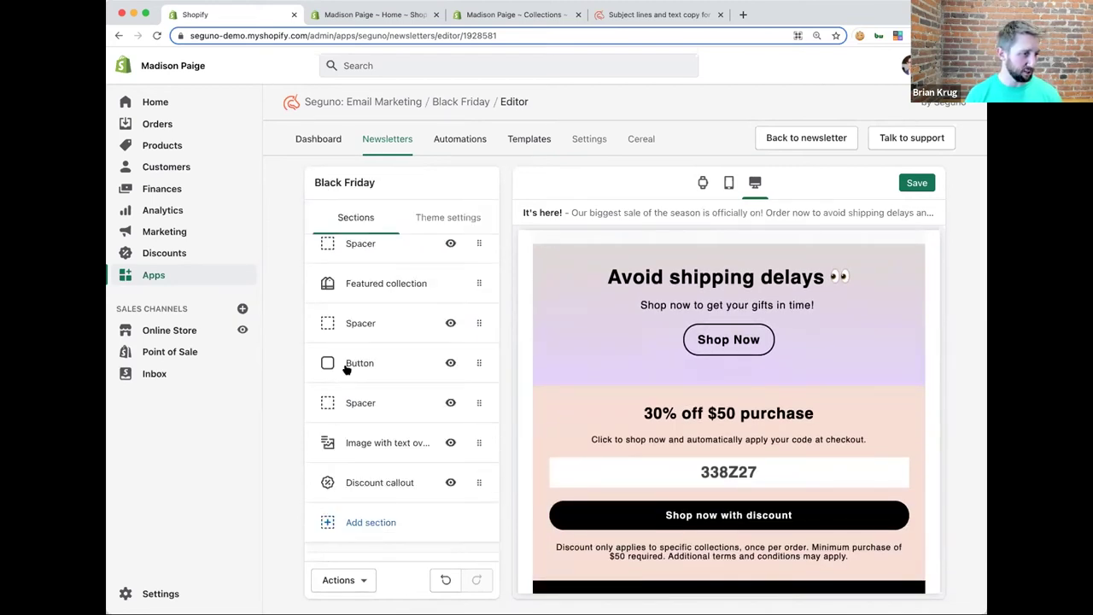
pyautogui.moveTo(468, 479); pyautogui.dragTo(476, 434)
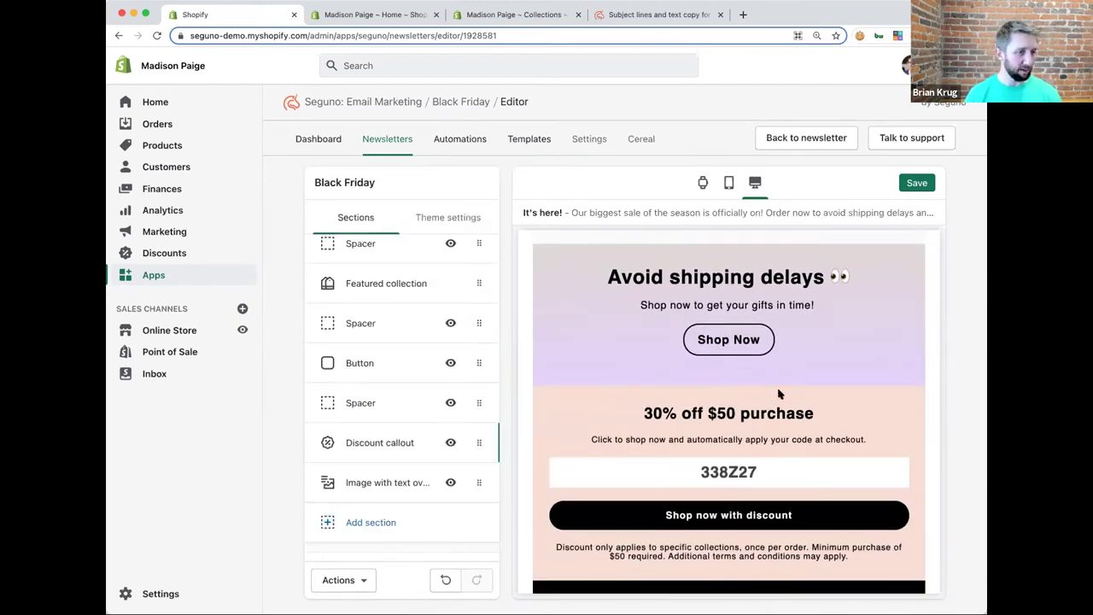
pyautogui.scroll(-6, 688, 431)
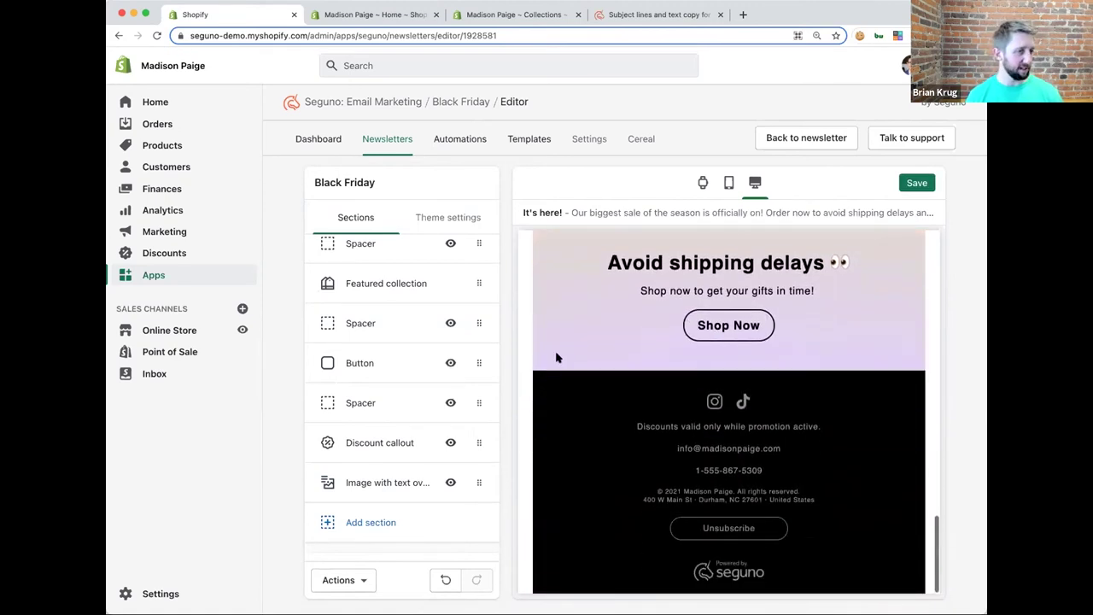
# - Save the Black Friday newsletter's changes, return to its overview, and view its Black Friday 2021 campaign
pyautogui.click(905, 182)
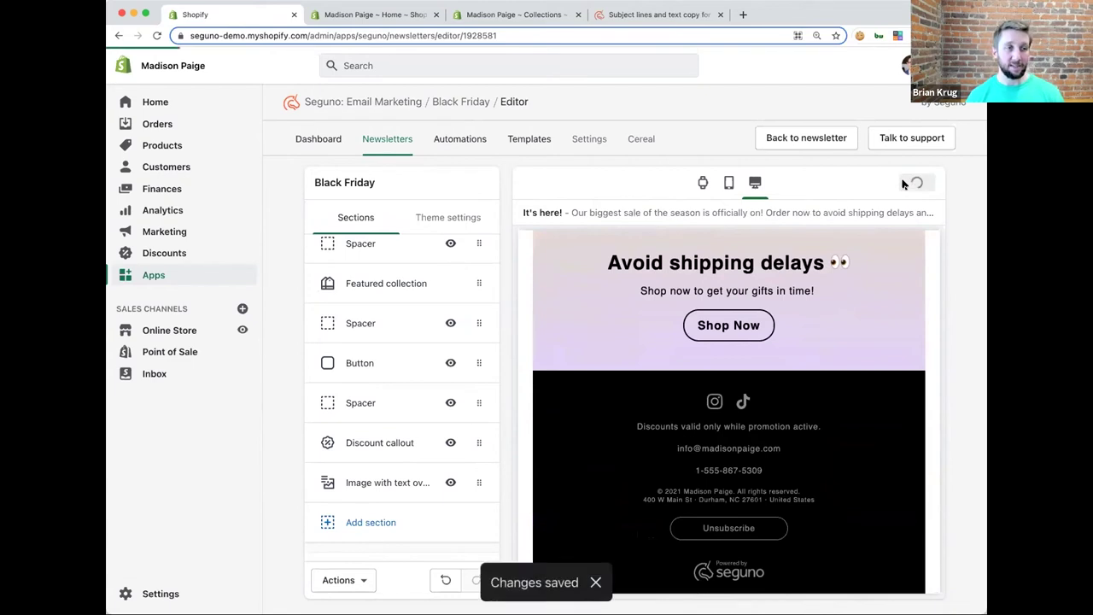
pyautogui.click(828, 138)
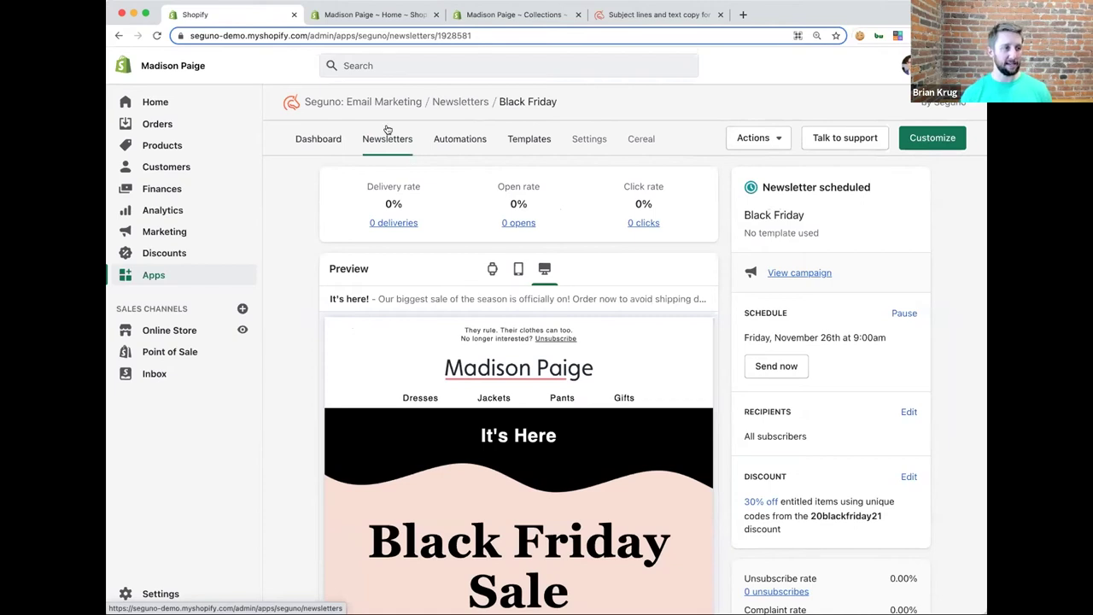
pyautogui.click(803, 272)
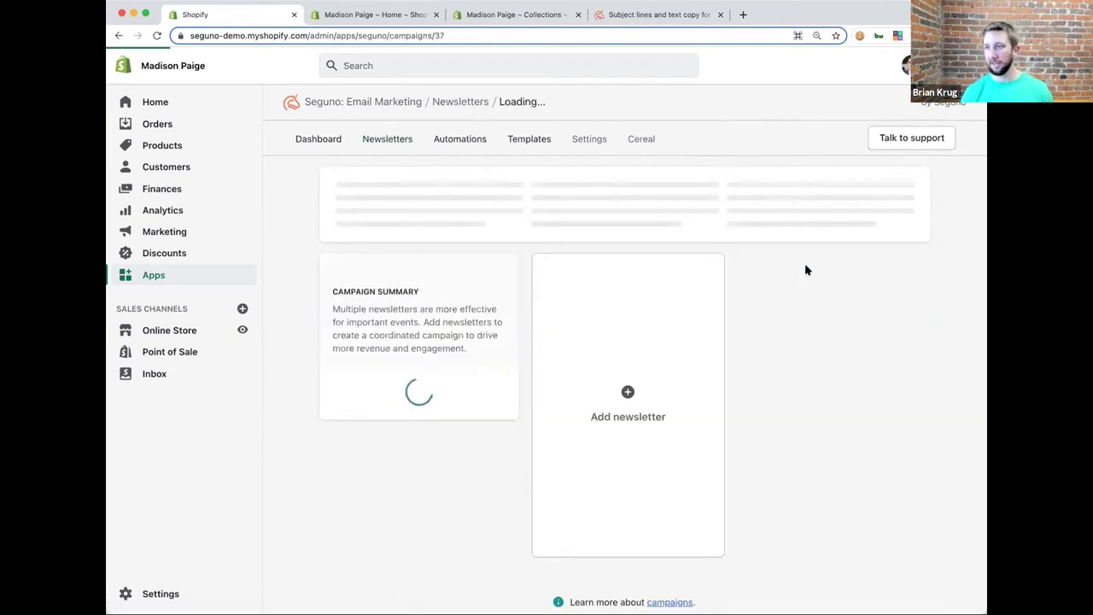
pyautogui.scroll(-3, 574, 377)
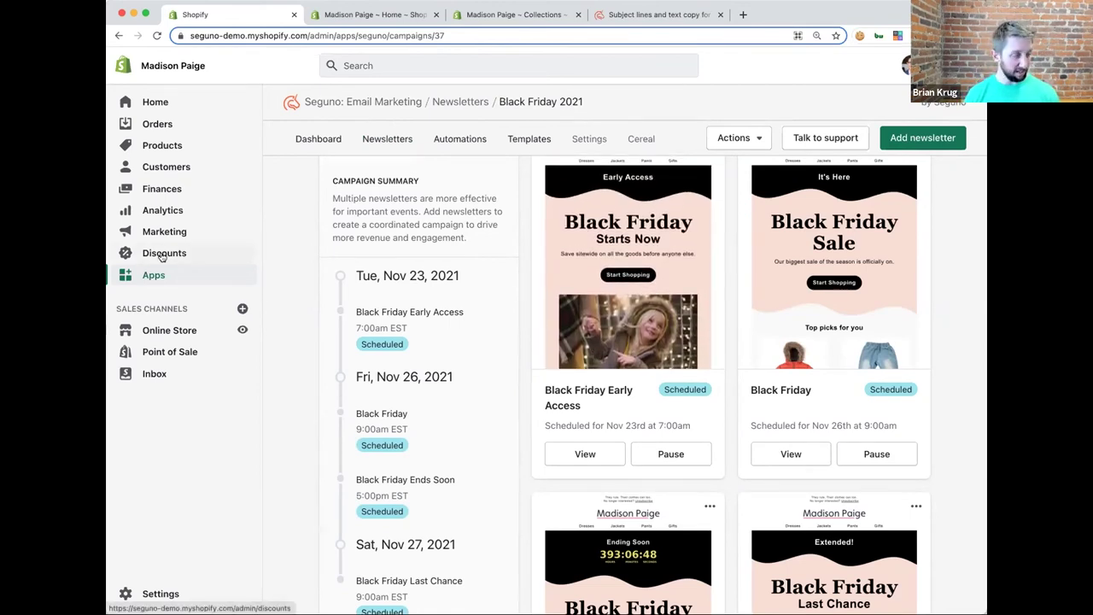
# - Examine the store's 20blackfriday21 discount, including the collection it applies to and its minimum requirements, and return to the campaign
pyautogui.click(162, 254)
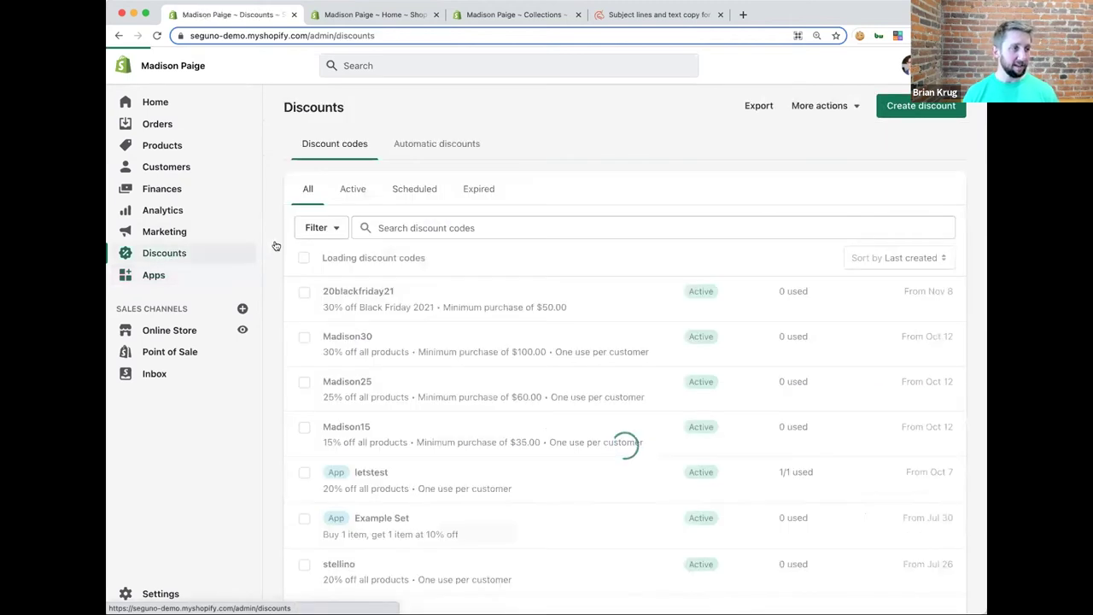
pyautogui.click(451, 298)
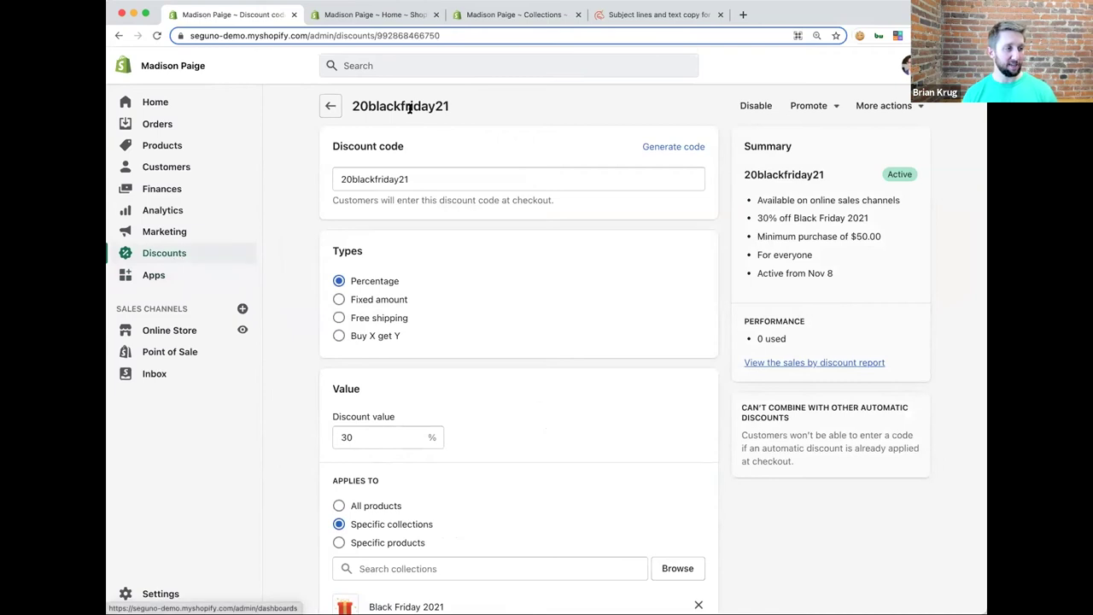
pyautogui.scroll(-2, 398, 495)
pyautogui.scroll(-1, 376, 395)
pyautogui.moveTo(383, 408); pyautogui.dragTo(361, 419)
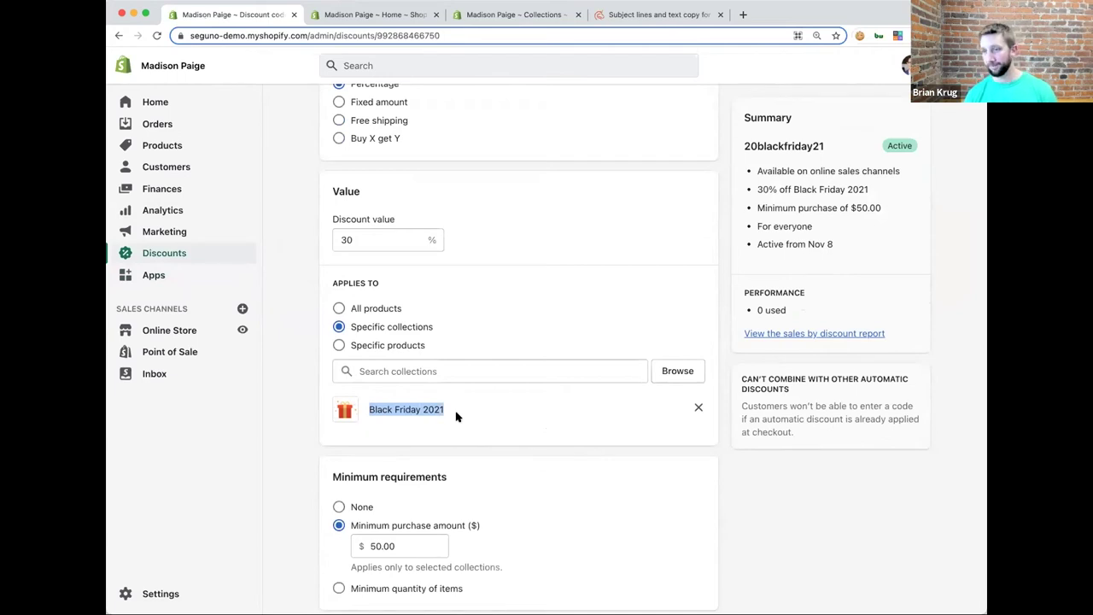
pyautogui.scroll(3, 457, 417)
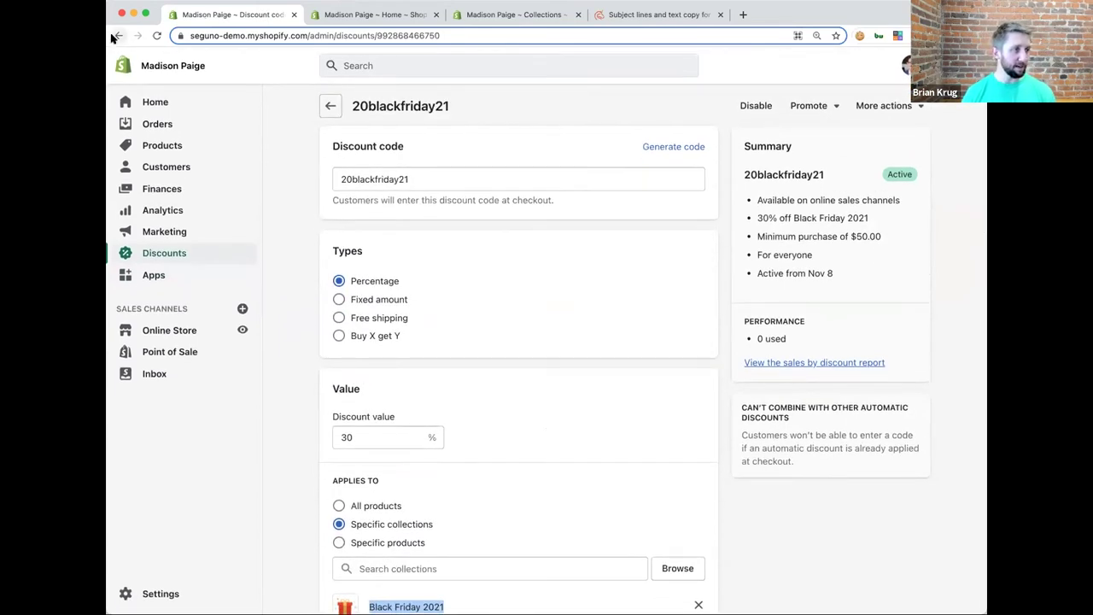
pyautogui.click(117, 36)
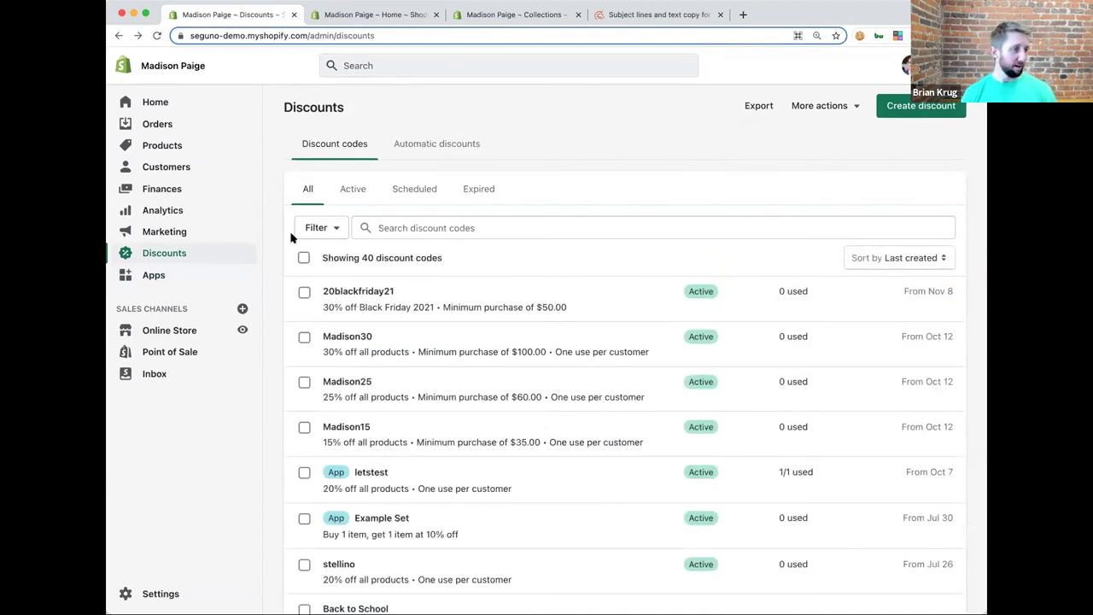
pyautogui.click(118, 36)
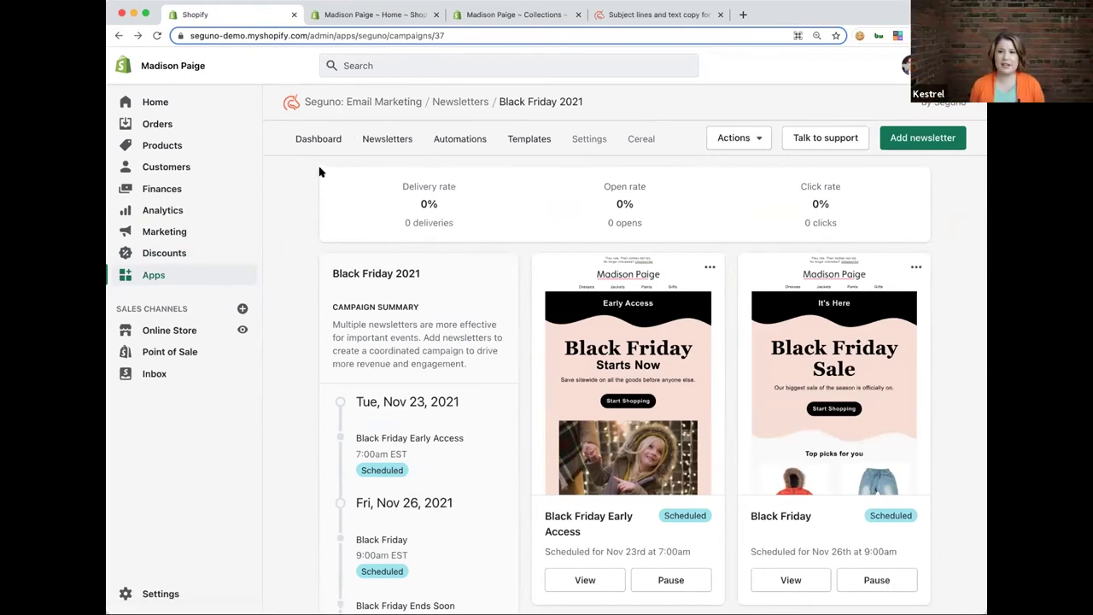
# - Start a duplicate of the Black Friday Last Chance newsletter from the newsletter list, titled "Black Friday Message 5"
pyautogui.click(399, 143)
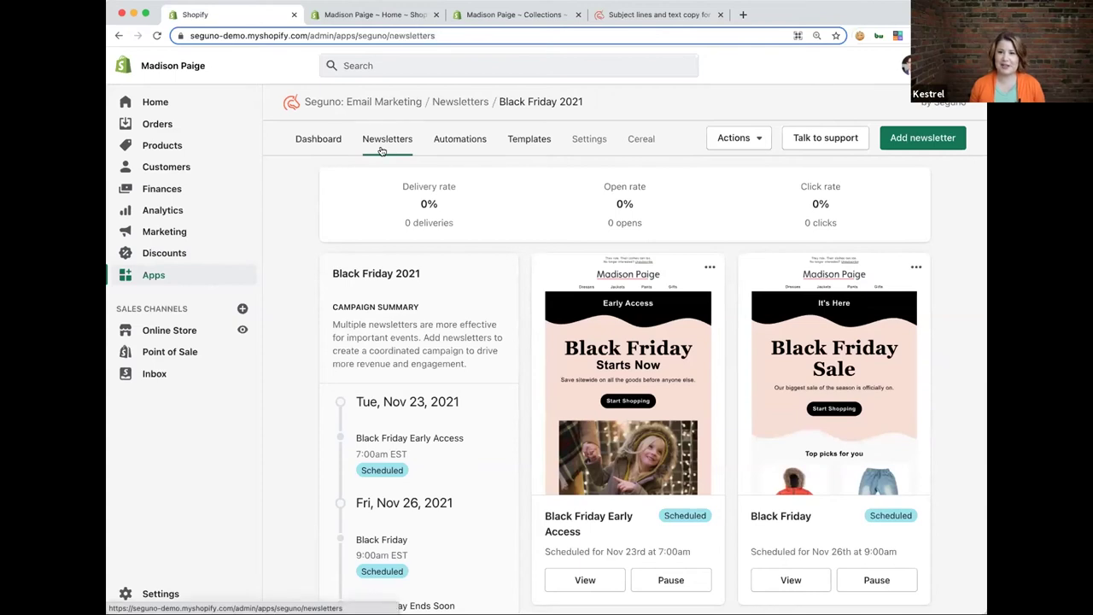
pyautogui.scroll(-2, 509, 299)
pyautogui.scroll(-1, 487, 269)
pyautogui.scroll(1, 341, 204)
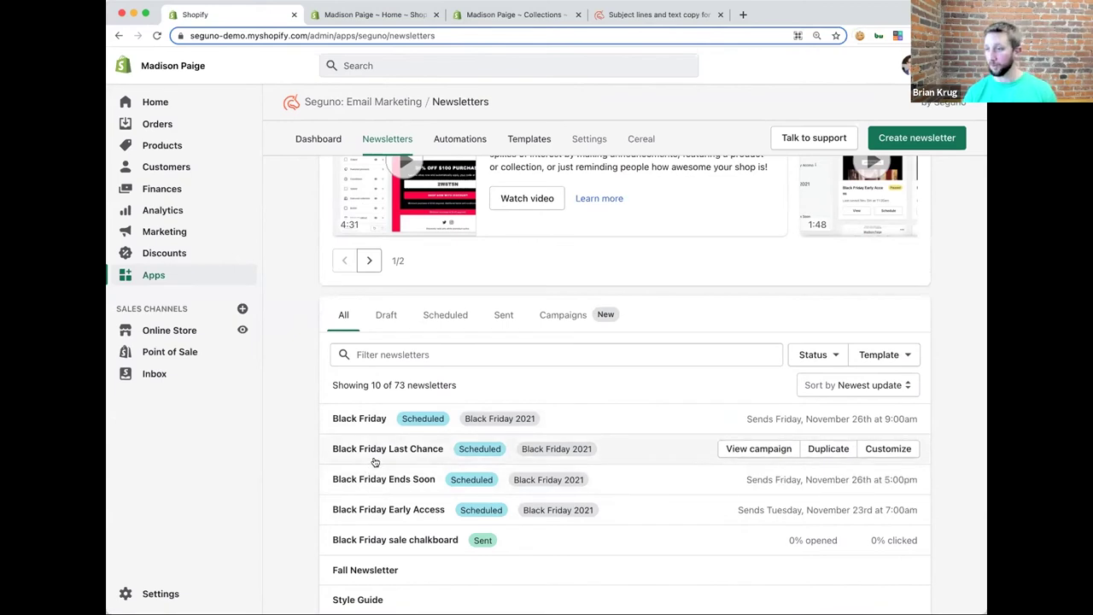
pyautogui.click(824, 448)
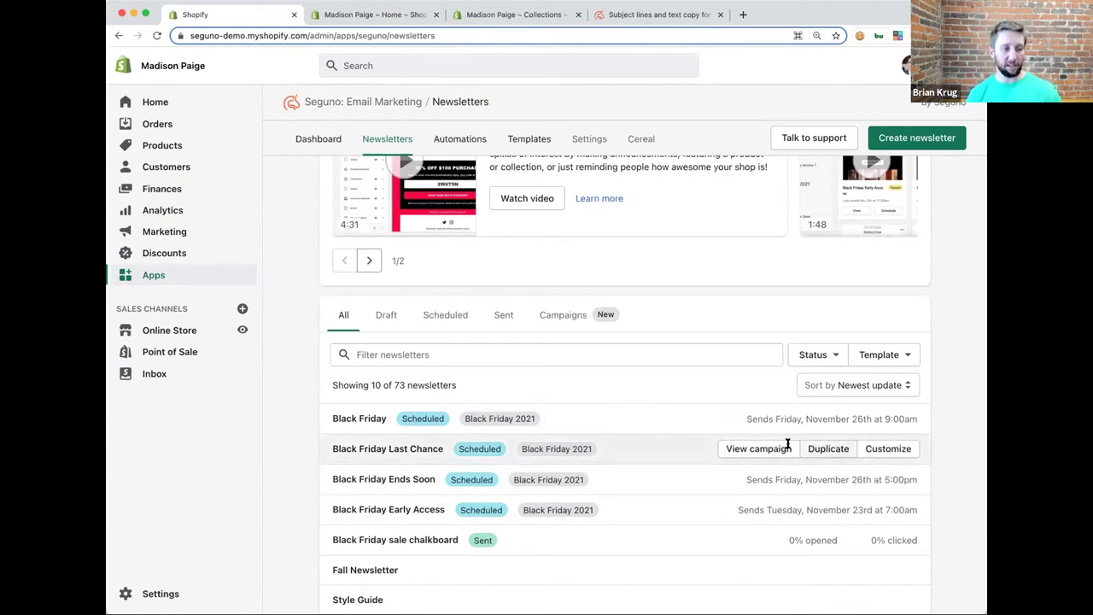
pyautogui.write('Black Friday Message 4')
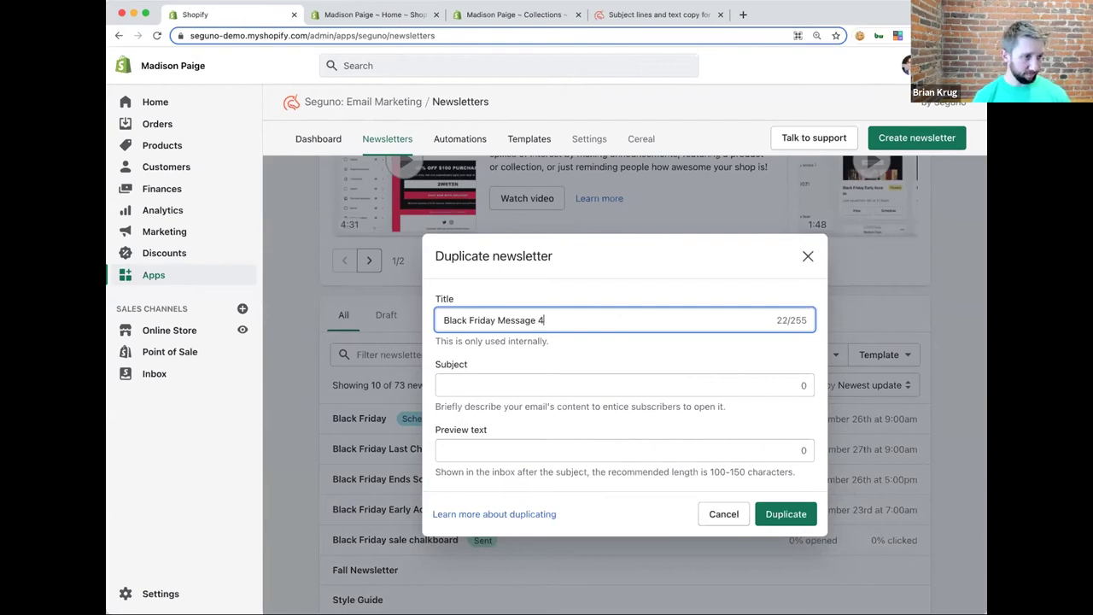
# - Give the duplicate the subject "Deals for days!" and preview text "Keep the party going with more deals!", and create it
pyautogui.click(444, 385)
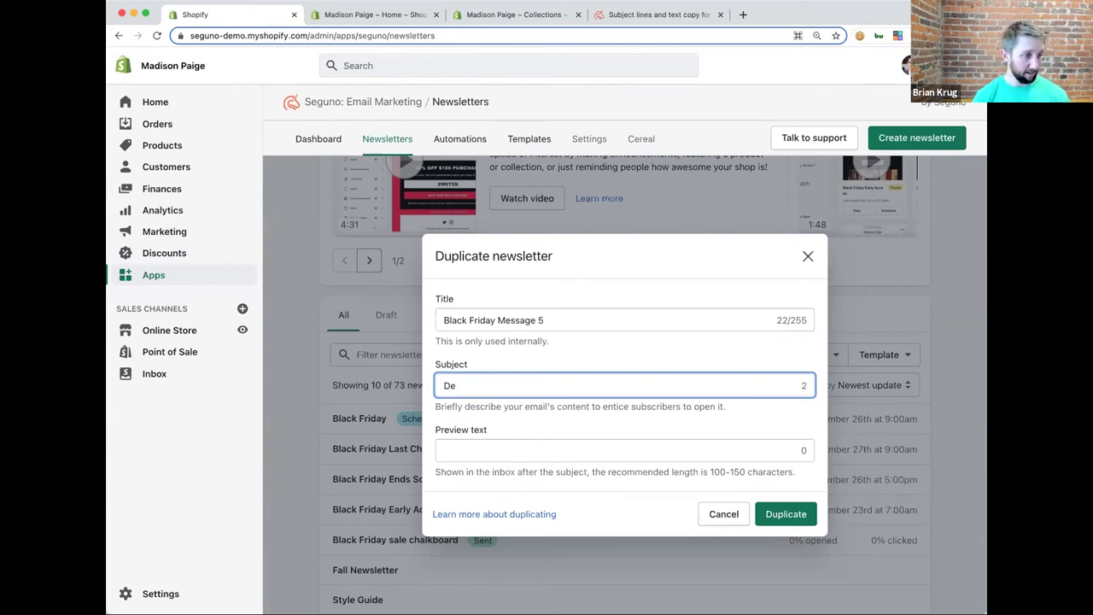
pyautogui.write('Deals for day')
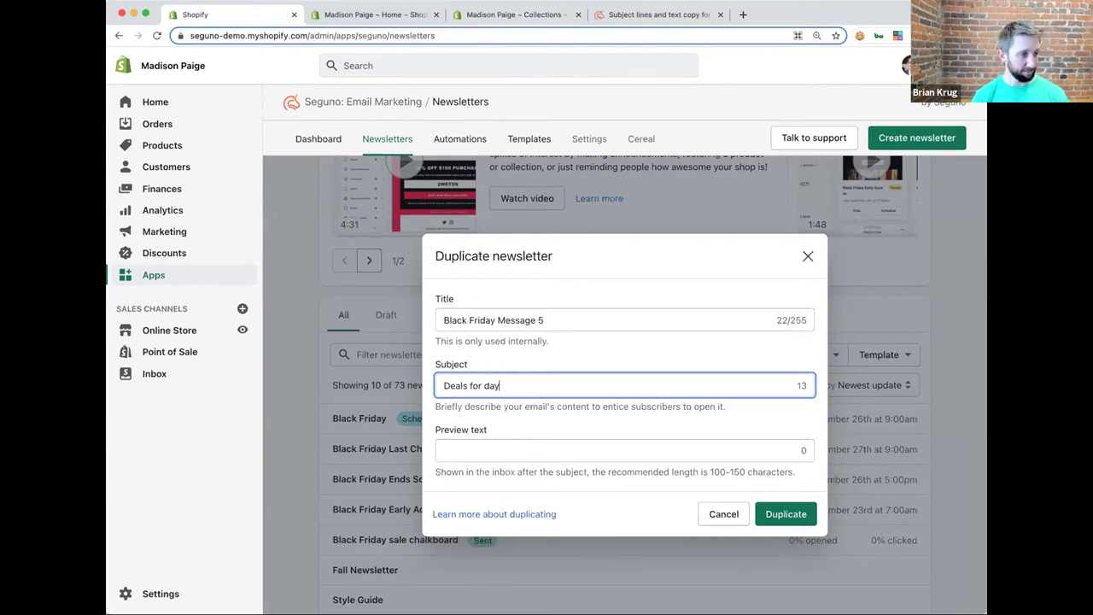
pyautogui.click(444, 450)
pyautogui.write('Keep the party going with with mor')
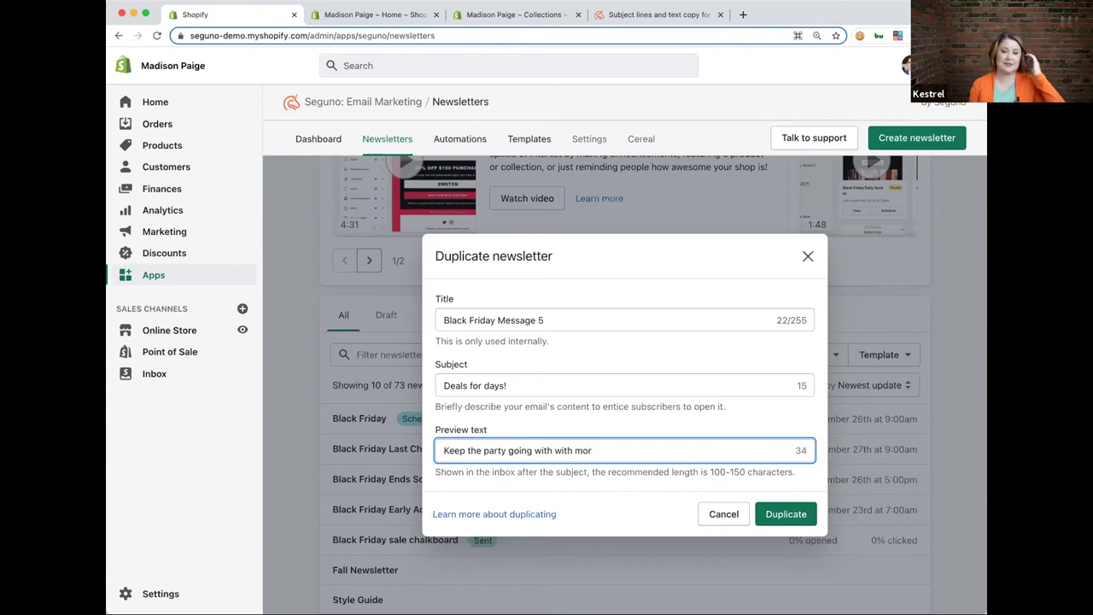
pyautogui.press('BackSpace')
pyautogui.press('BackSpace')
pyautogui.press('BackSpace')
pyautogui.press('BackSpace')
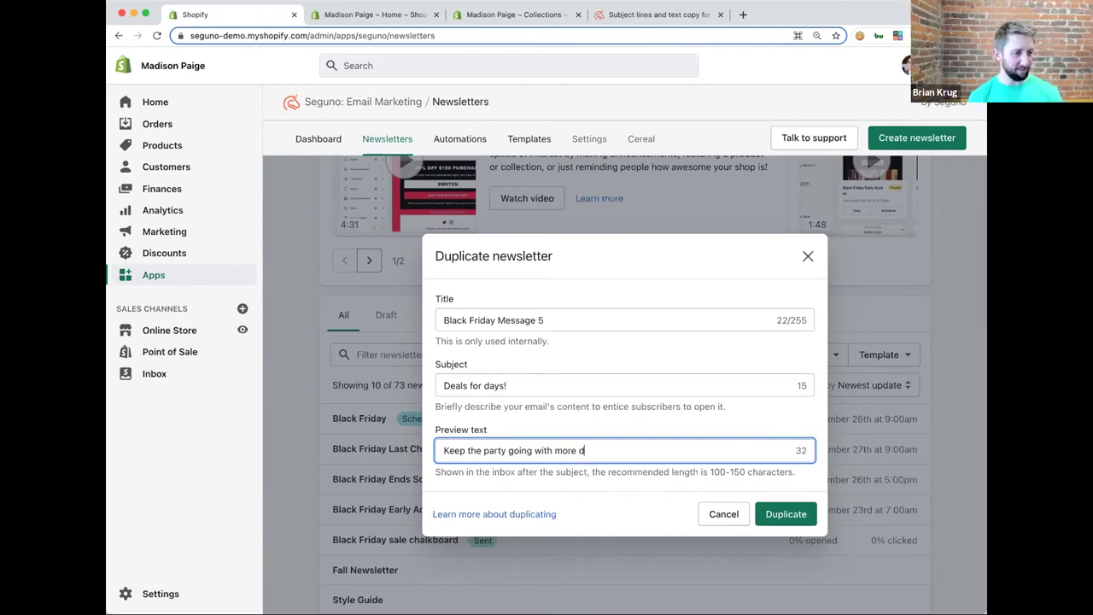
pyautogui.press('BackSpace')
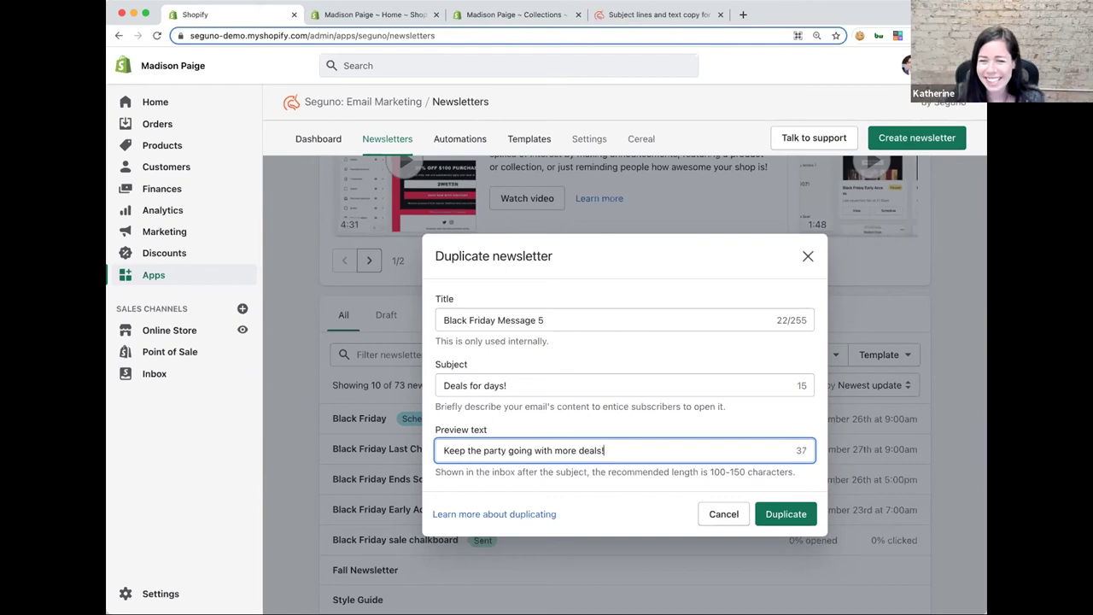
pyautogui.click(786, 513)
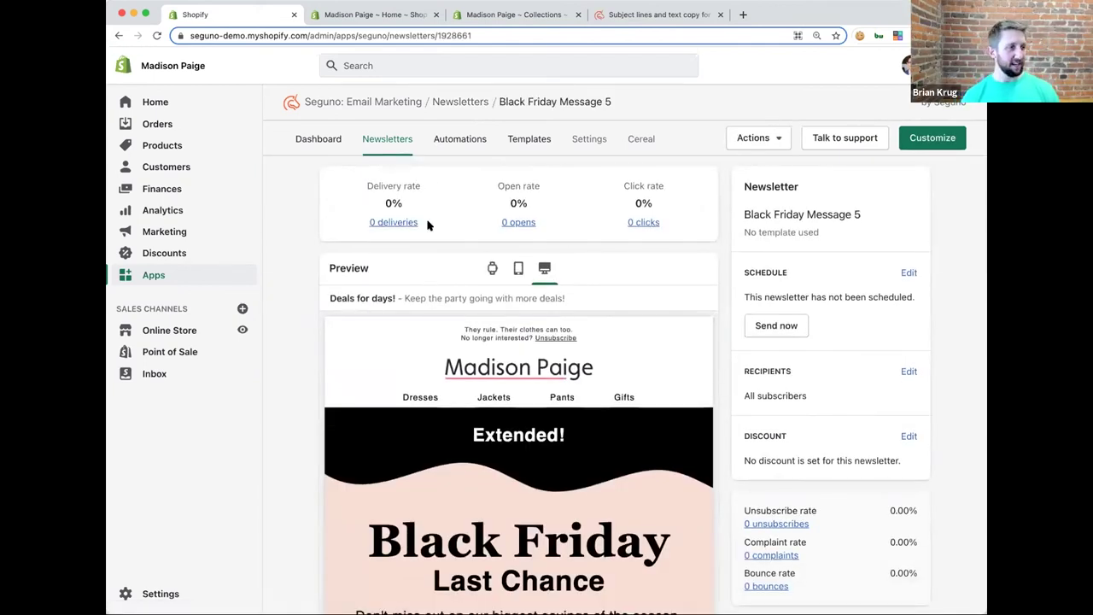
# - Add the Black Friday Message 5 newsletter to the Black Friday 2021 campaign
pyautogui.click(376, 140)
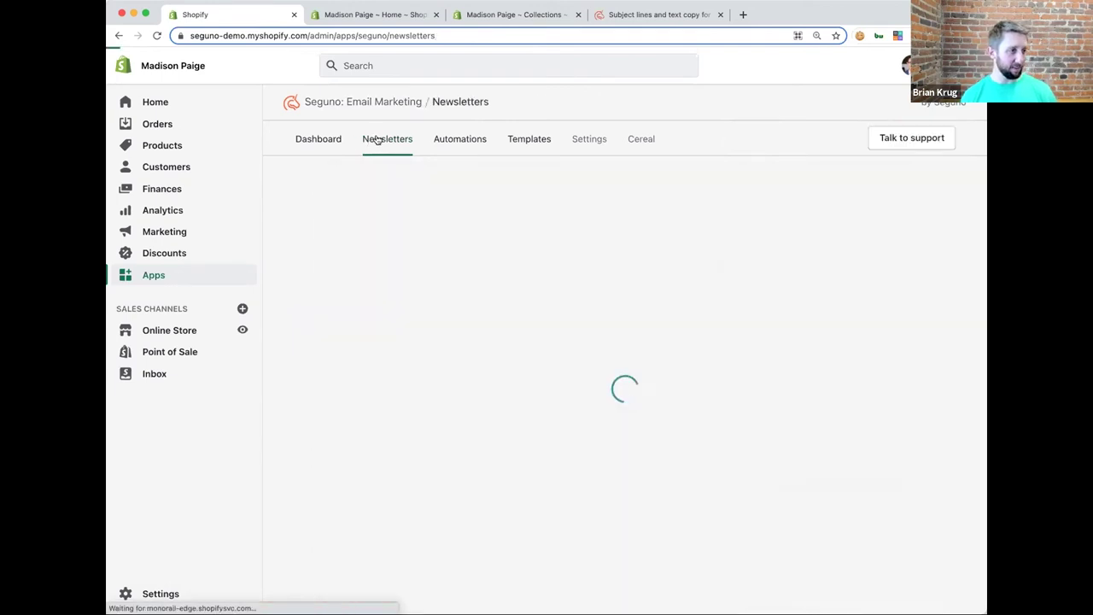
pyautogui.scroll(-3, 468, 370)
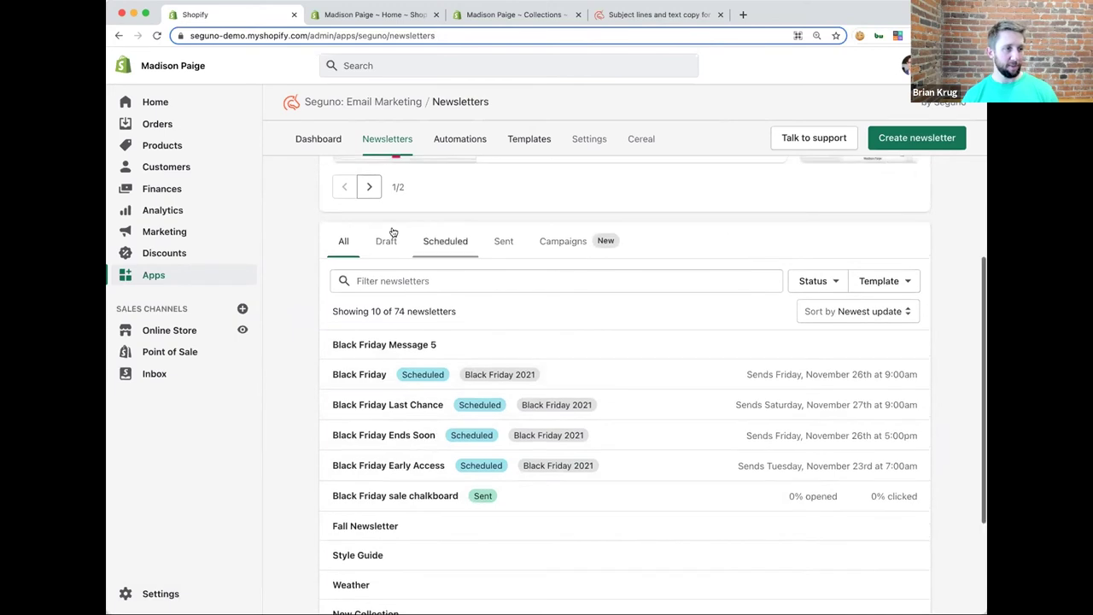
pyautogui.click(562, 243)
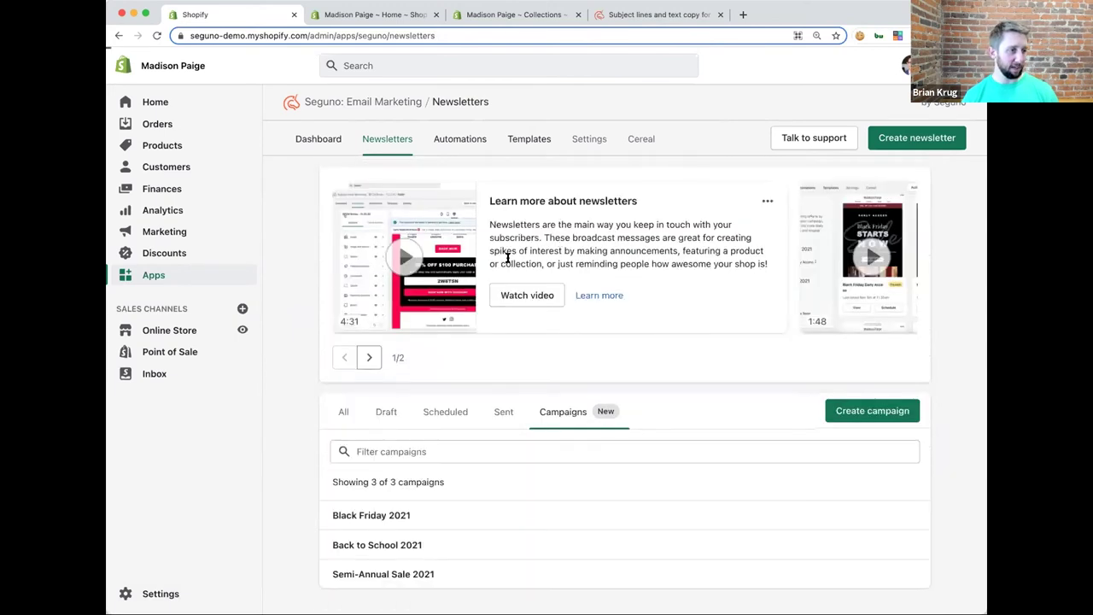
pyautogui.click(343, 517)
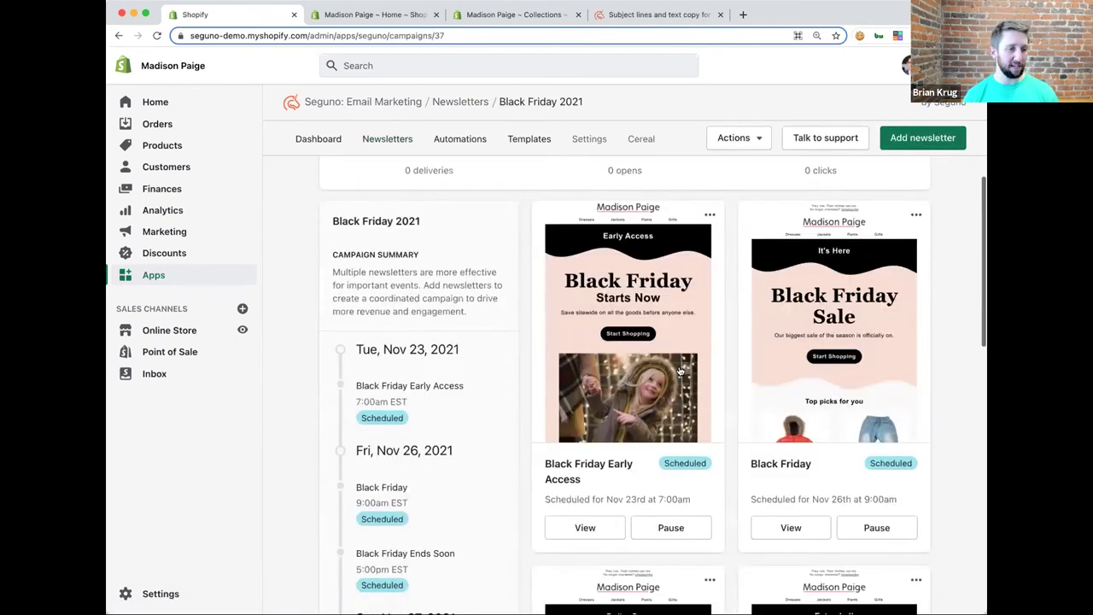
pyautogui.scroll(-10, 681, 370)
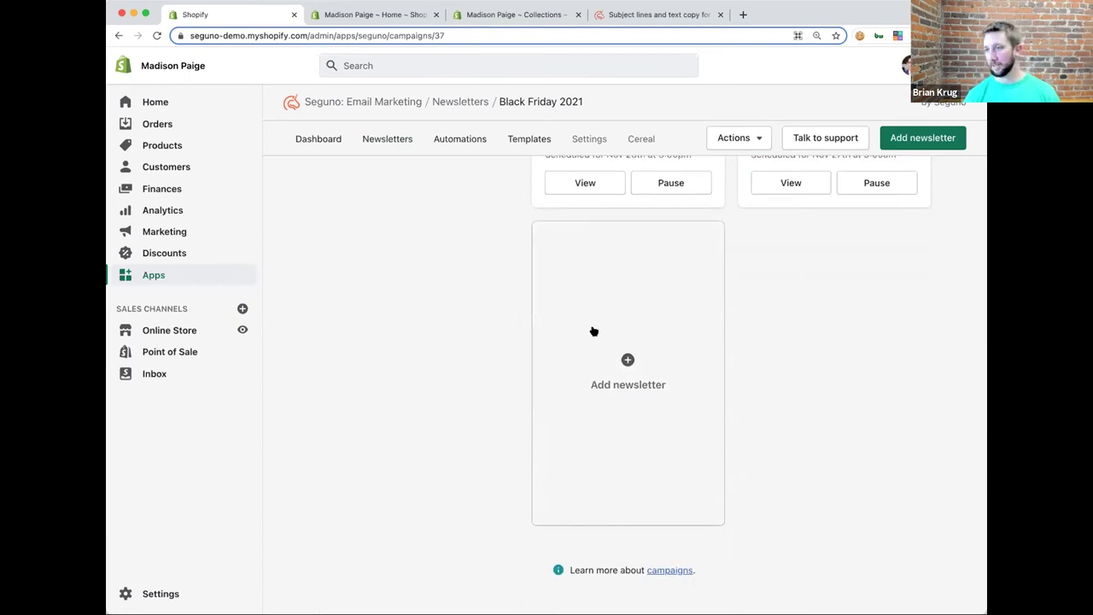
pyautogui.click(594, 331)
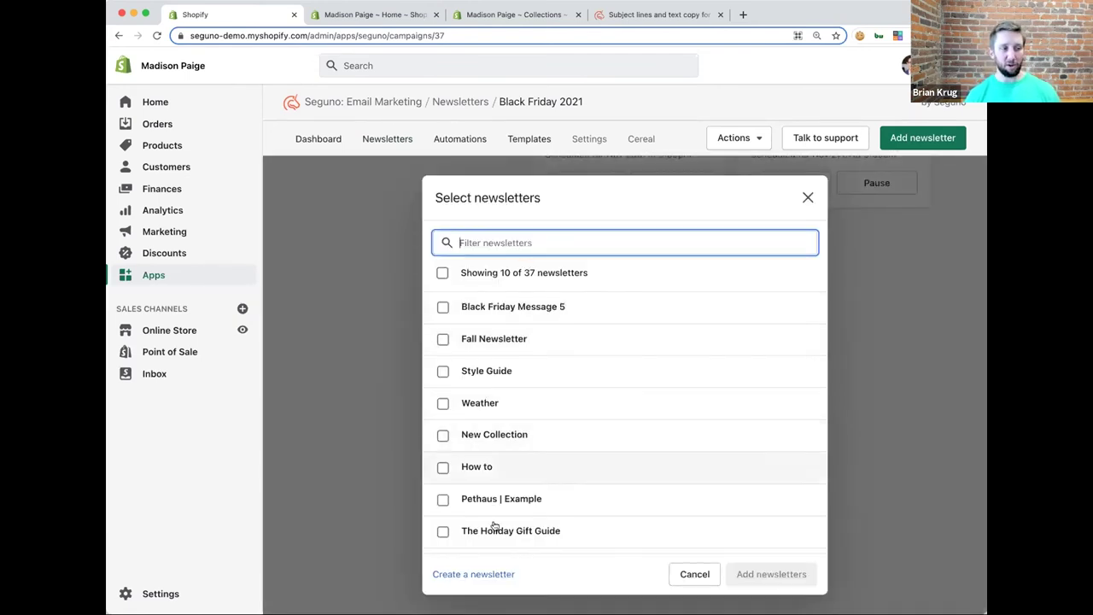
pyautogui.click(443, 307)
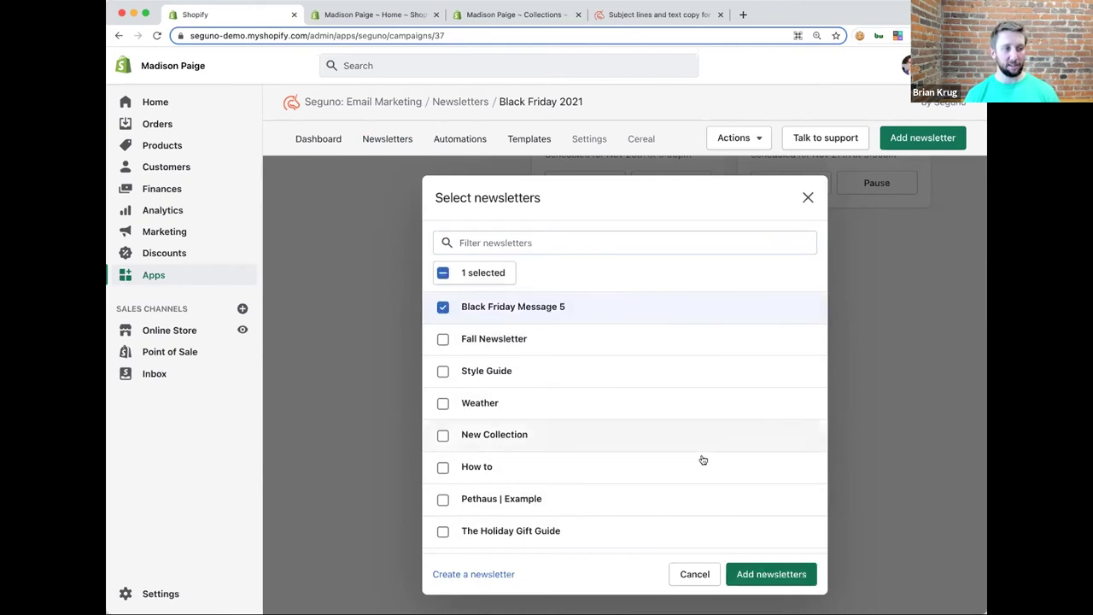
pyautogui.click(774, 574)
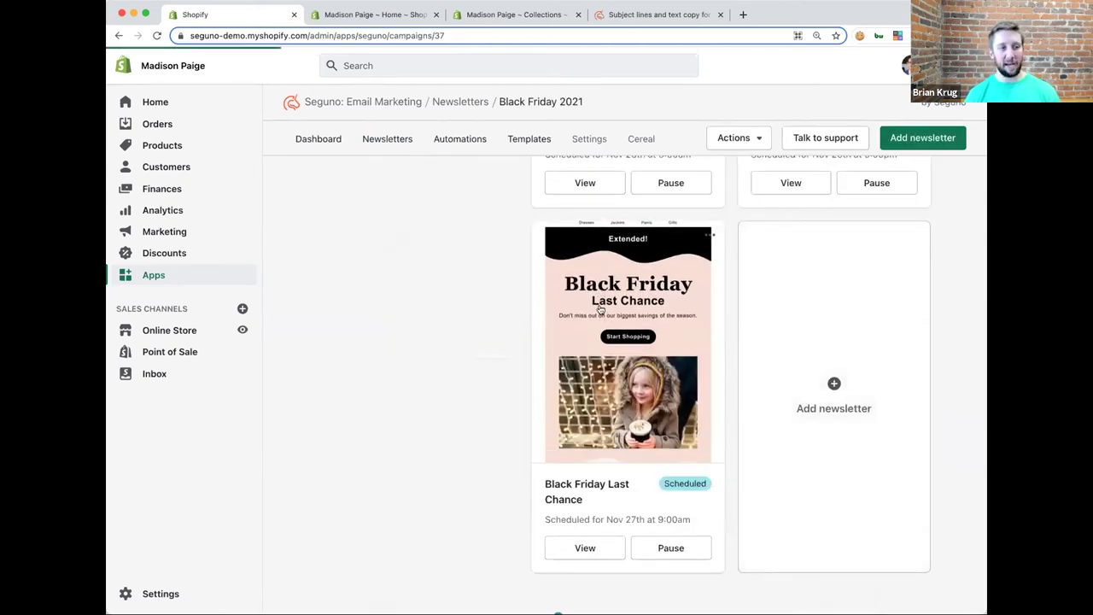
# - Review the Black Friday 2021 campaign's timeline and newsletter cards, including the unscheduled Black Friday Message 5 draft
pyautogui.scroll(5, 519, 303)
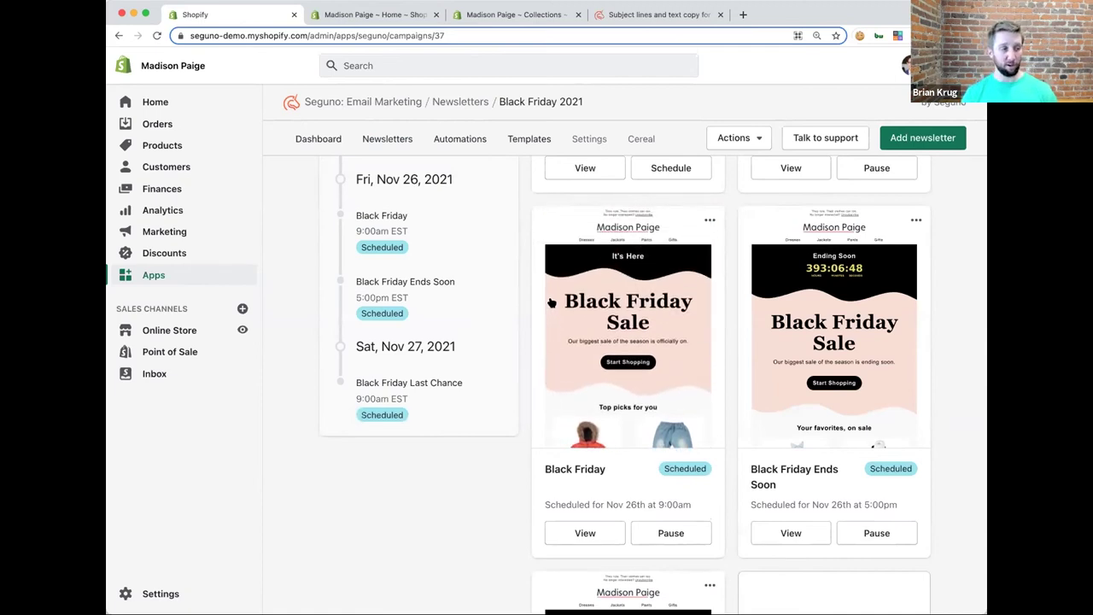
pyautogui.scroll(5, 459, 305)
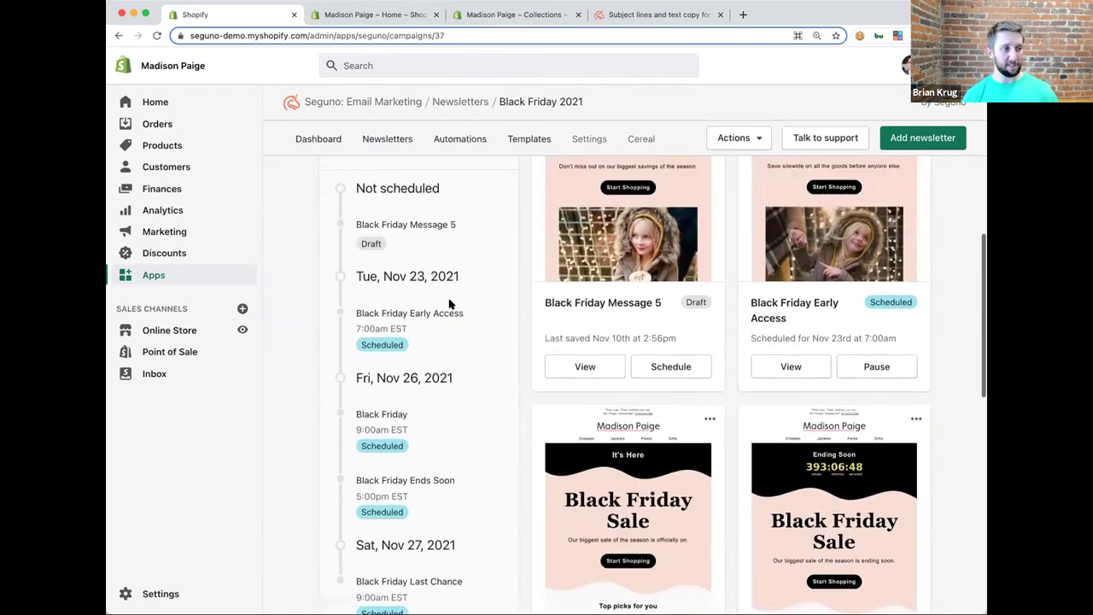
pyautogui.moveTo(347, 239); pyautogui.dragTo(441, 311)
pyautogui.click(442, 311)
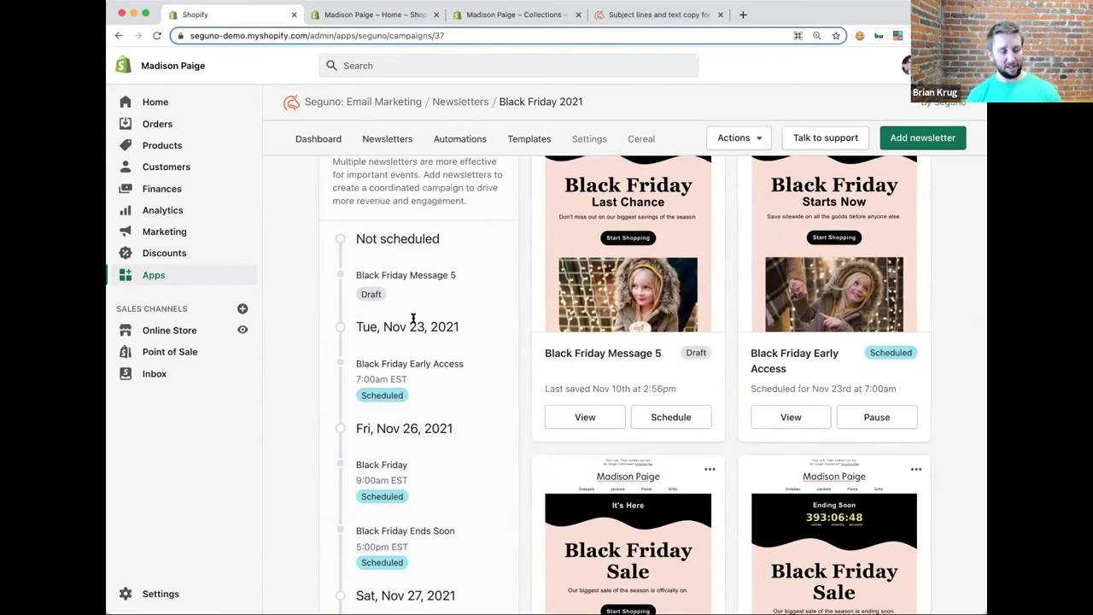
pyautogui.scroll(-10, 556, 348)
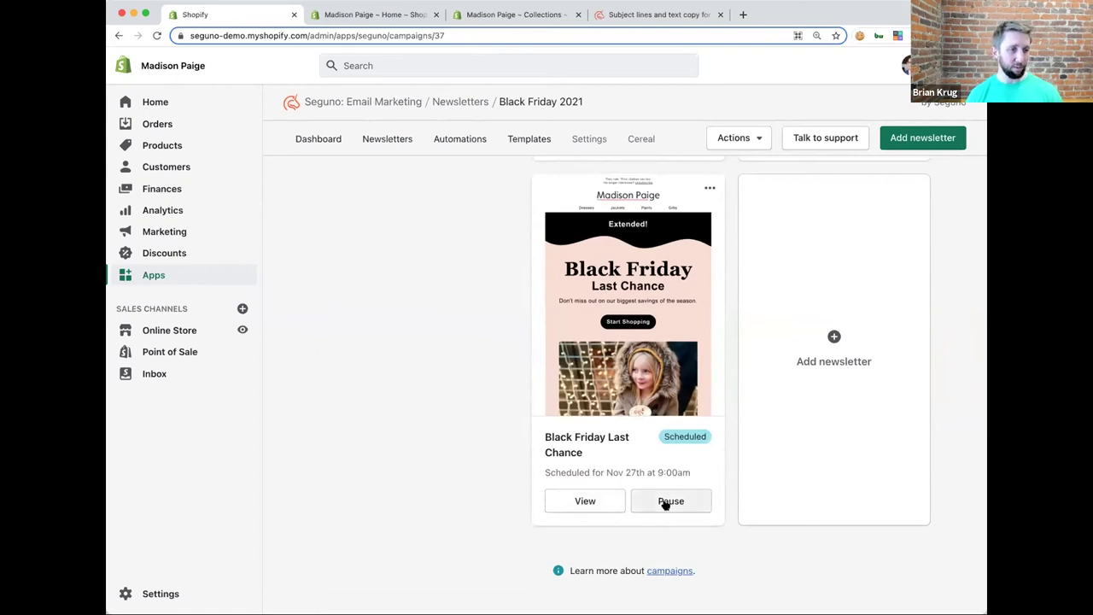
pyautogui.scroll(3, 598, 380)
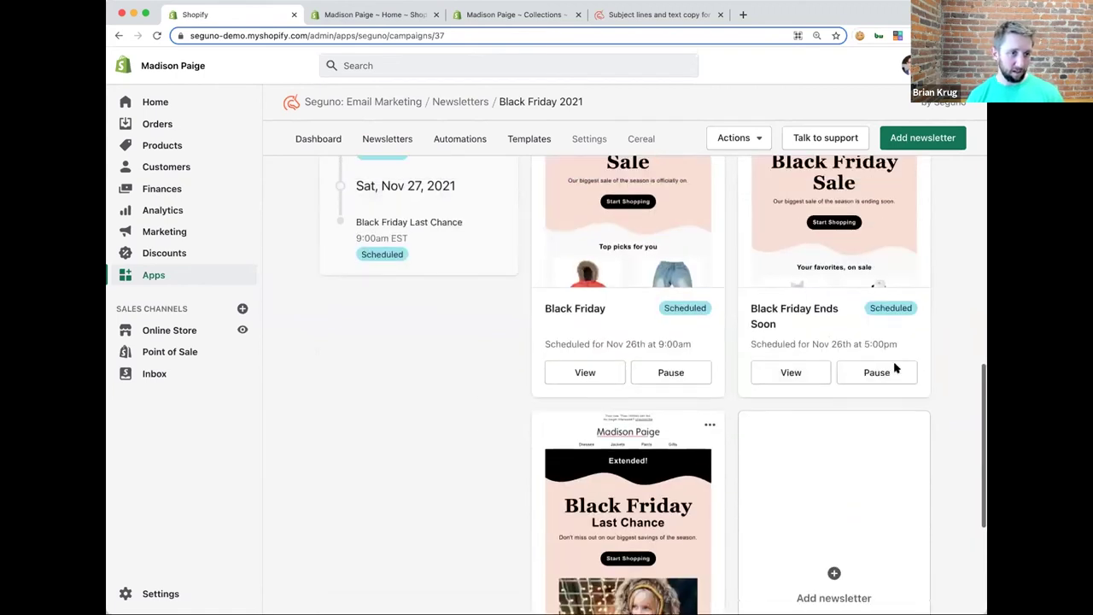
# - Schedule delivery of the Black Friday Message 5 newsletter for 2021-11-18 at 4:00pm EST
pyautogui.scroll(5, 650, 305)
pyautogui.click(687, 395)
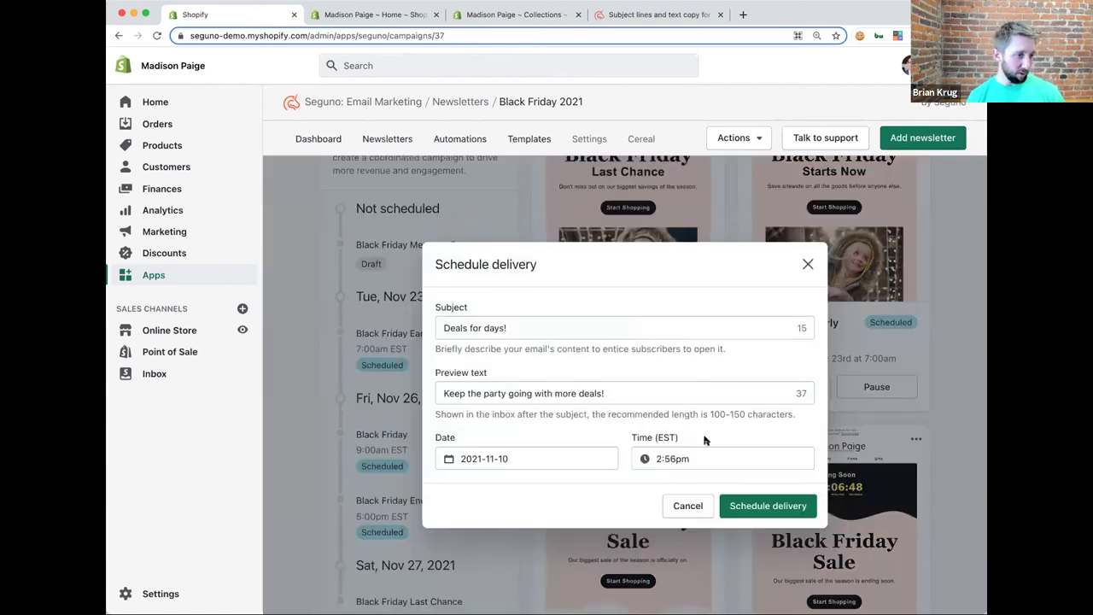
pyautogui.click(604, 467)
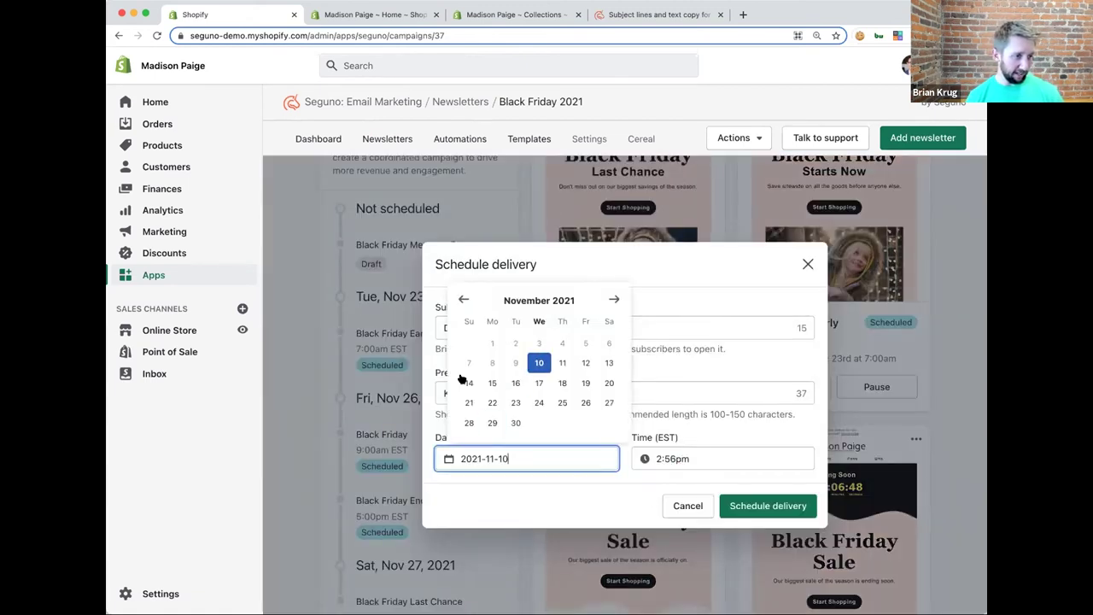
pyautogui.click(560, 385)
pyautogui.click(687, 458)
pyautogui.scroll(-5, 708, 414)
pyautogui.scroll(-6, 709, 414)
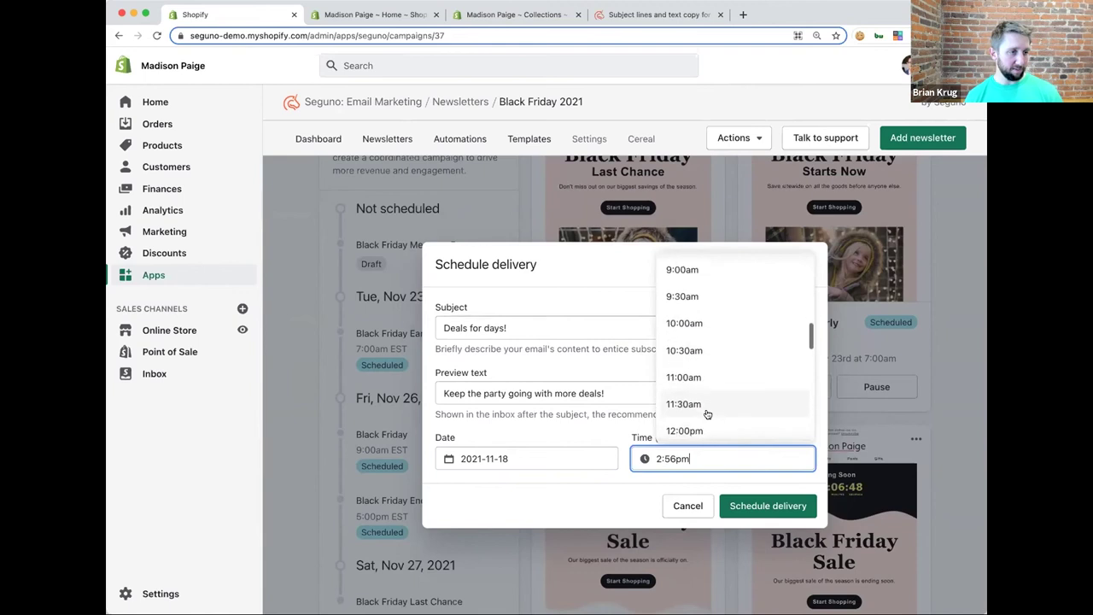
pyautogui.click(705, 411)
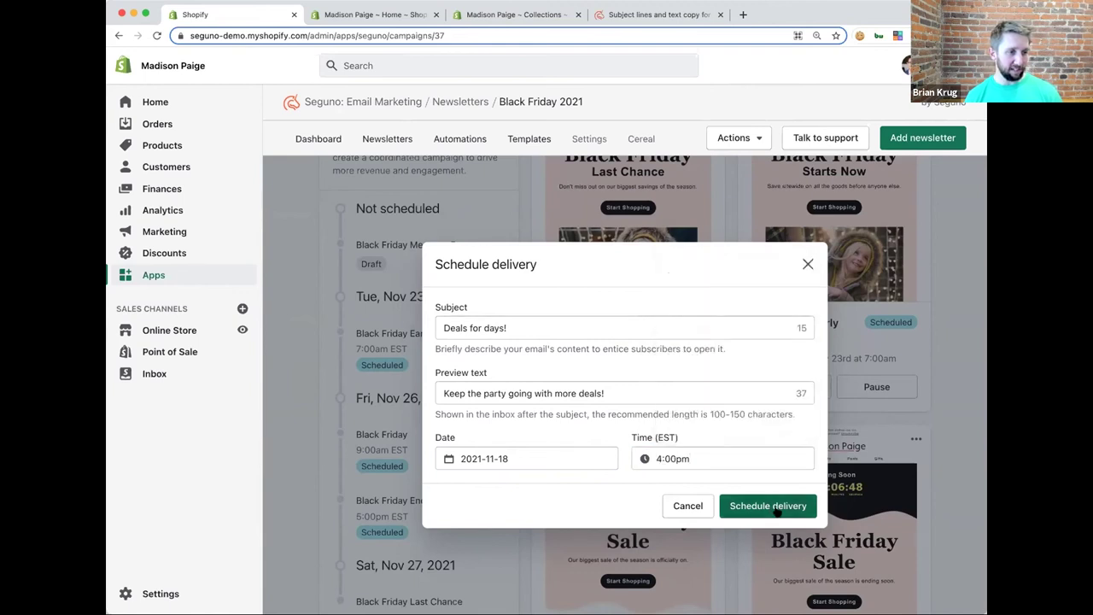
pyautogui.click(775, 508)
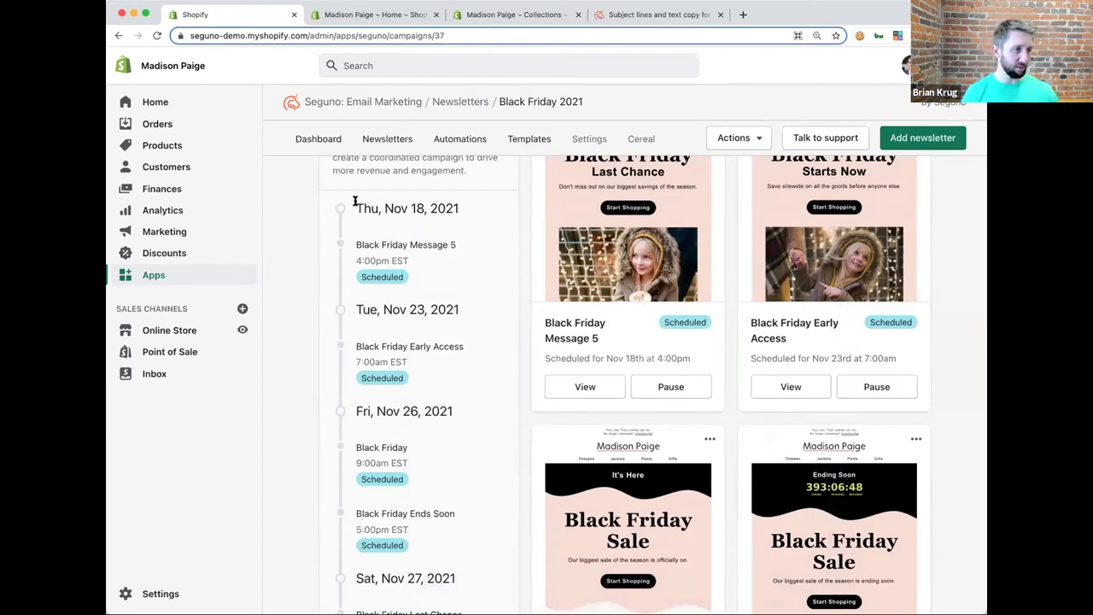
# - Pause the scheduled delivery of the Black Friday Message 5 newsletter
pyautogui.scroll(-2, 384, 322)
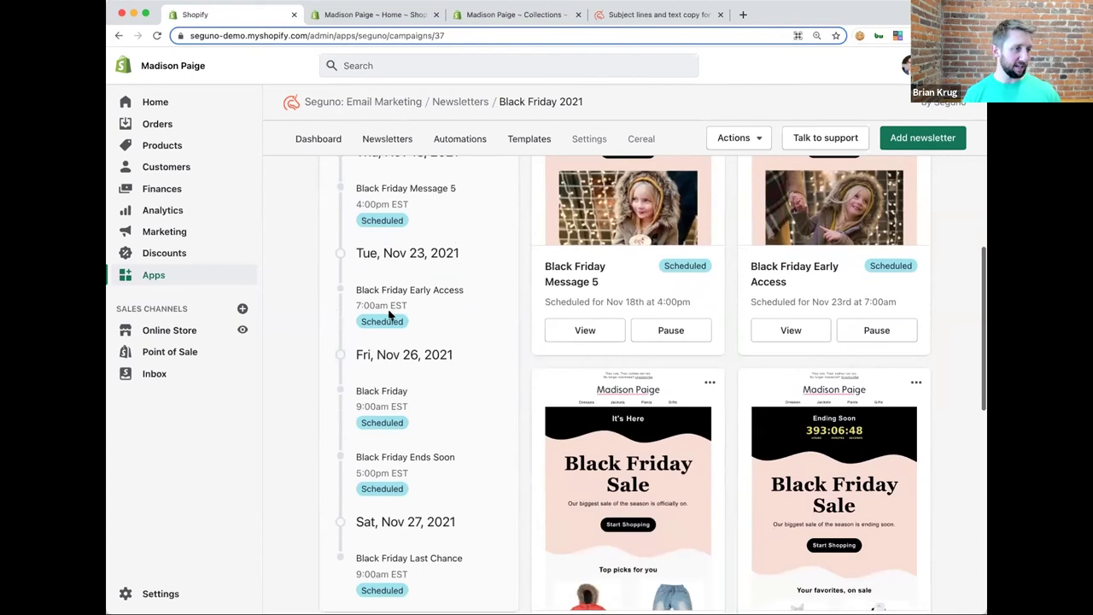
pyautogui.scroll(2, 376, 247)
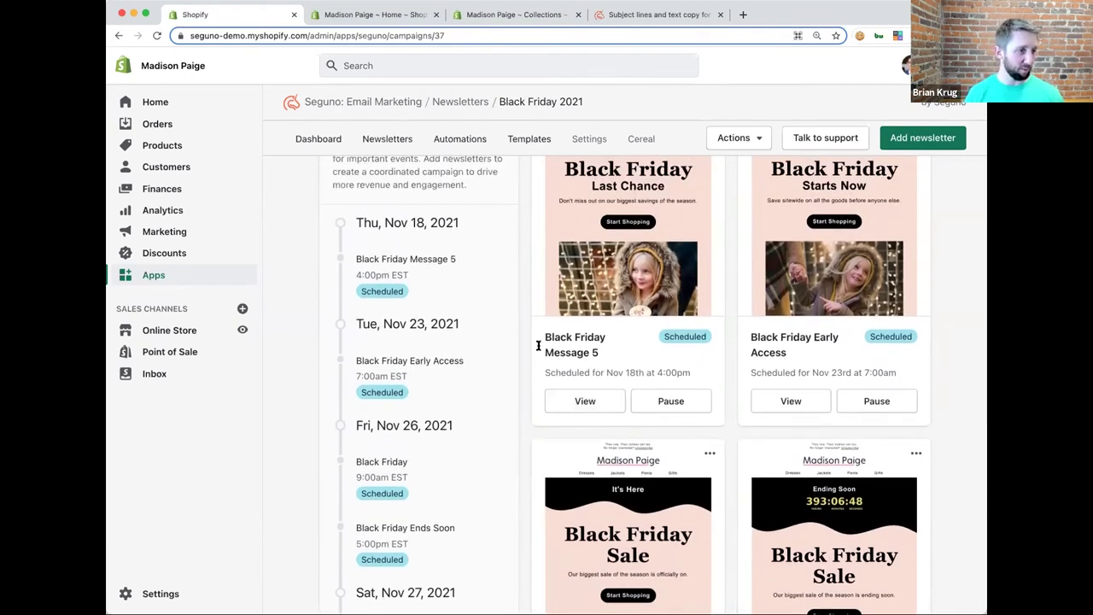
pyautogui.click(678, 402)
pyautogui.click(773, 433)
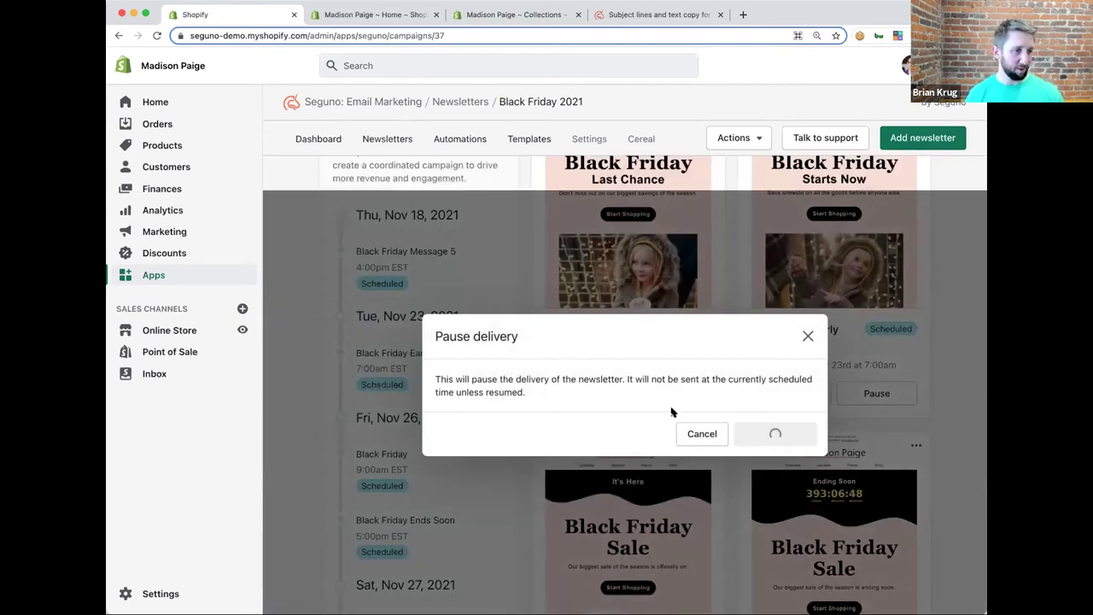
# - Reschedule the paused Black Friday Message 5 newsletter for November 24, 2021, keeping the 4:00pm delivery time
pyautogui.click(680, 398)
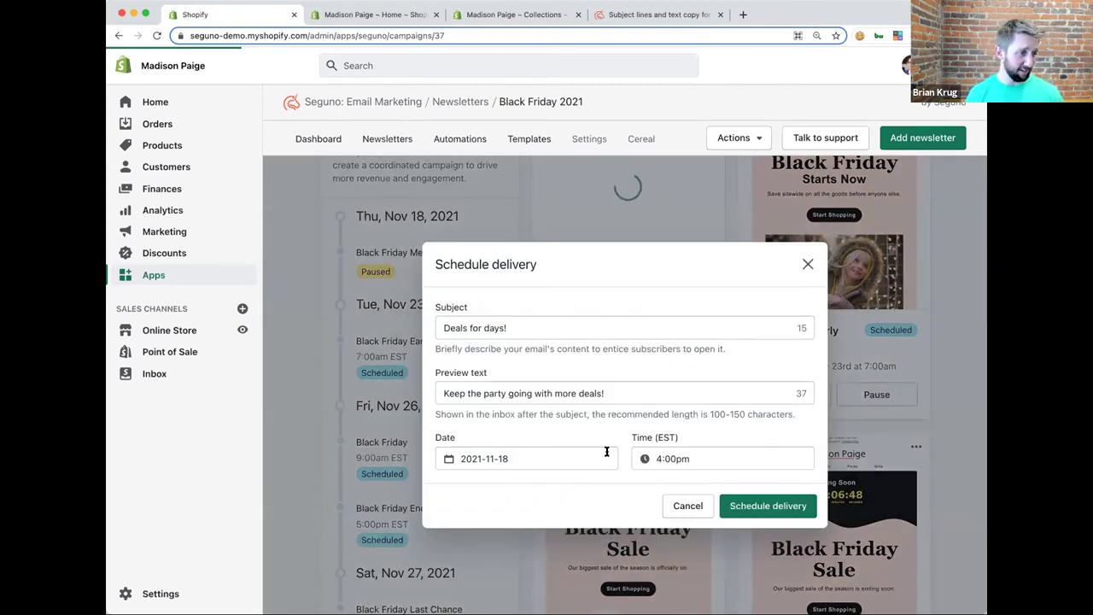
pyautogui.click(607, 453)
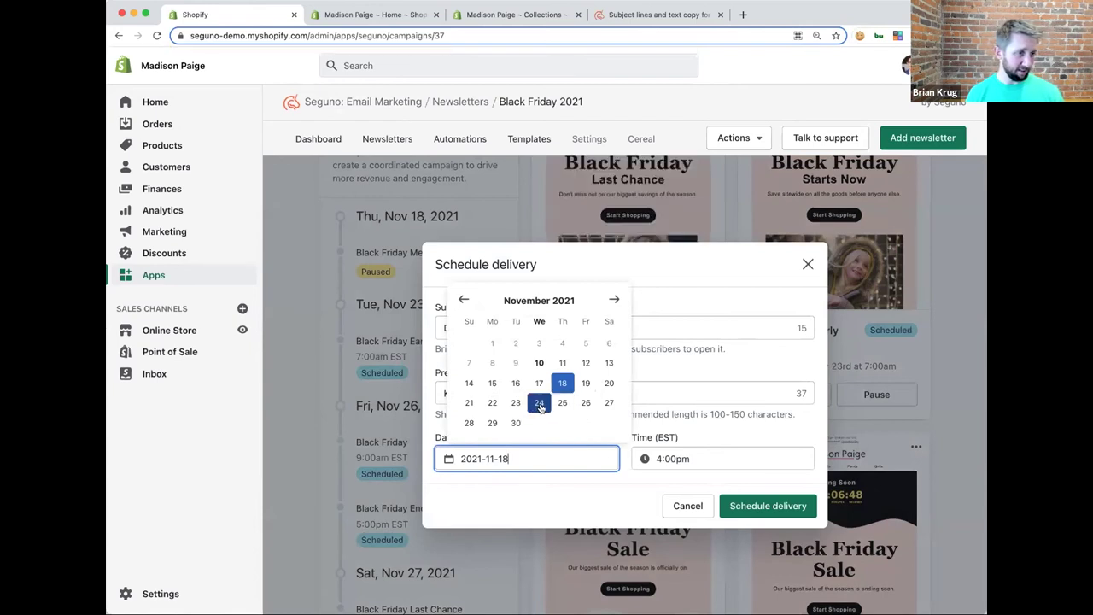
pyautogui.click(540, 403)
pyautogui.click(766, 506)
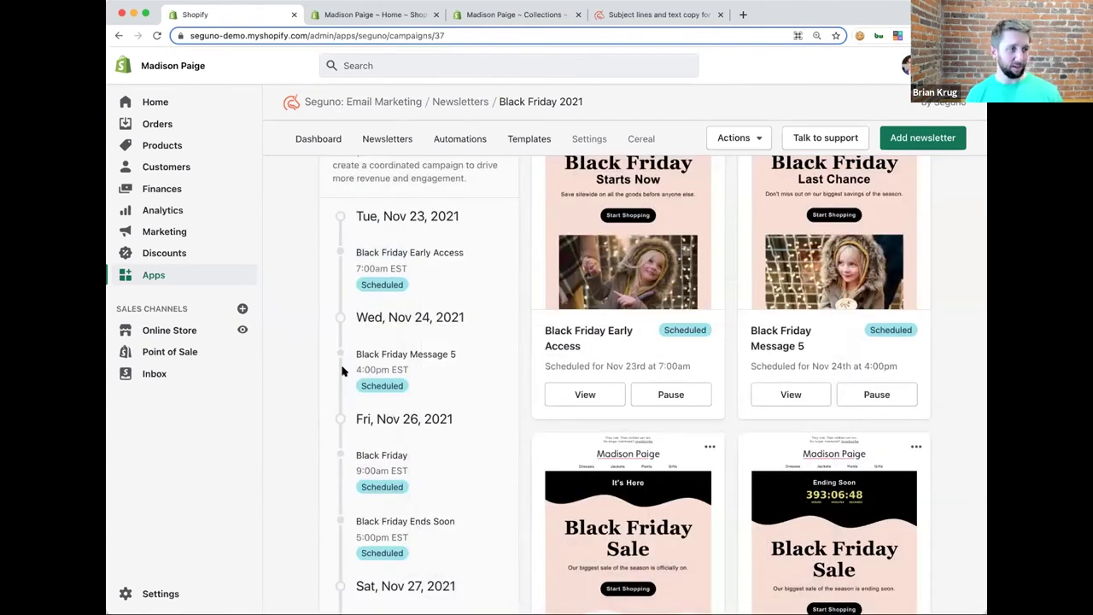
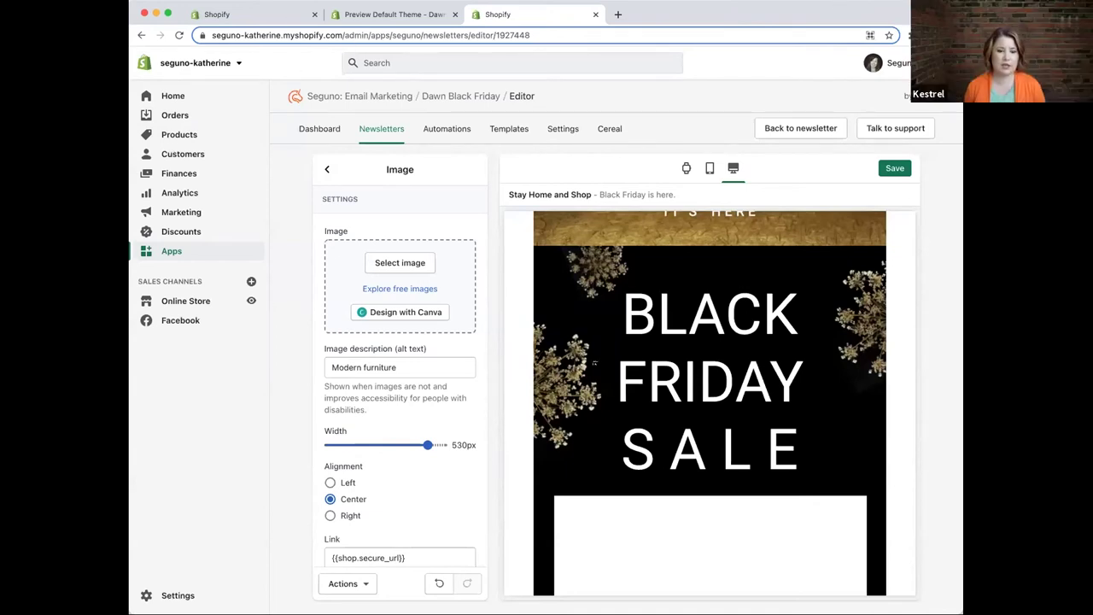
# - Add a new Flipbook section to the Dawn Black Friday newsletter from the section list in the editor
pyautogui.scroll(2, 709, 385)
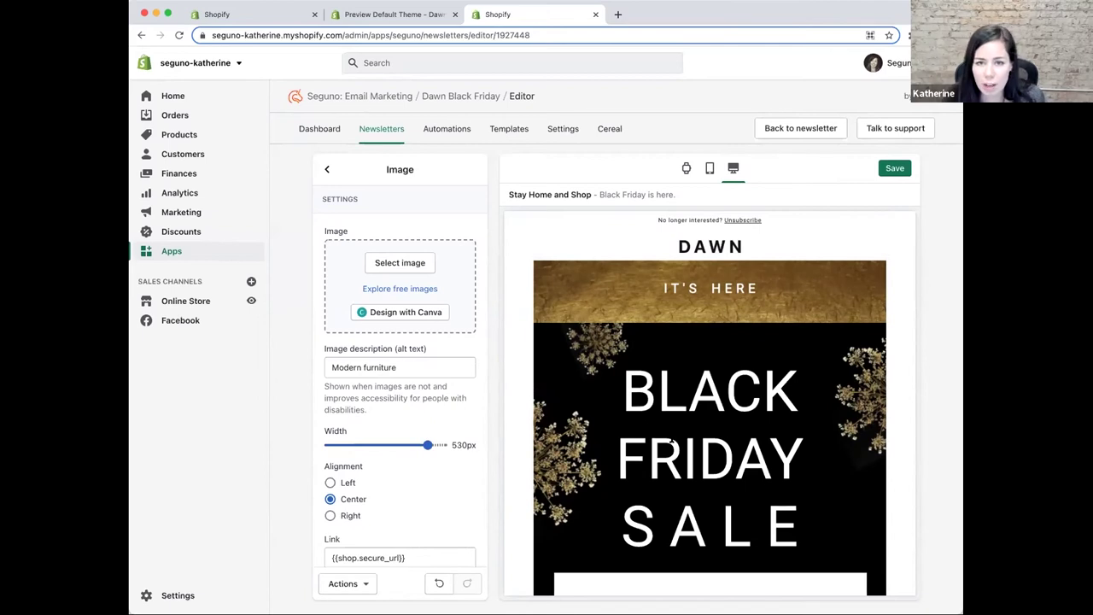
pyautogui.scroll(-5, 671, 443)
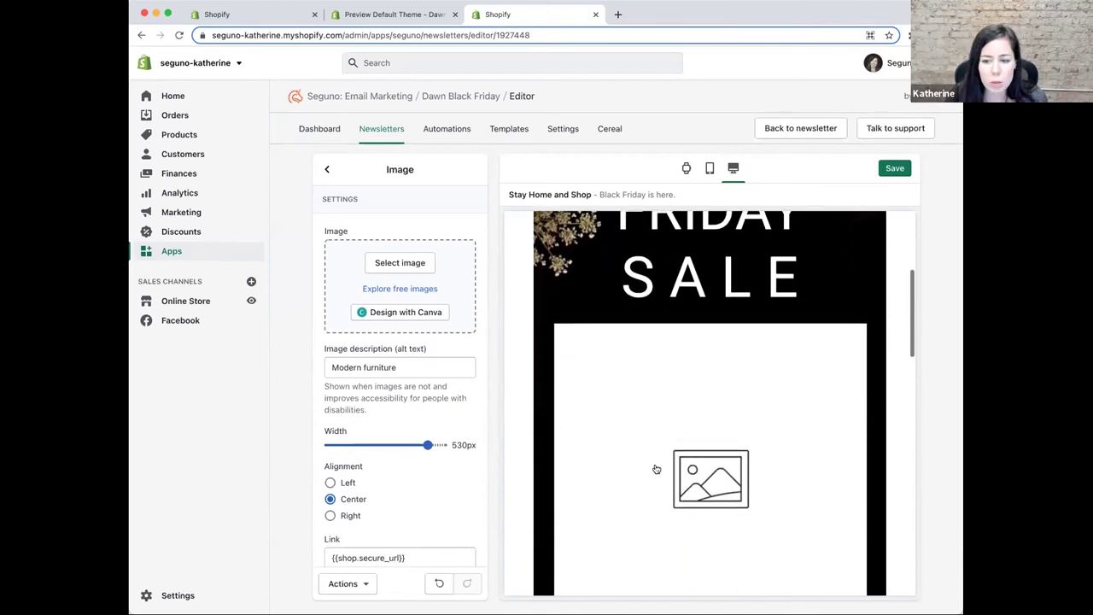
pyautogui.scroll(-2, 666, 471)
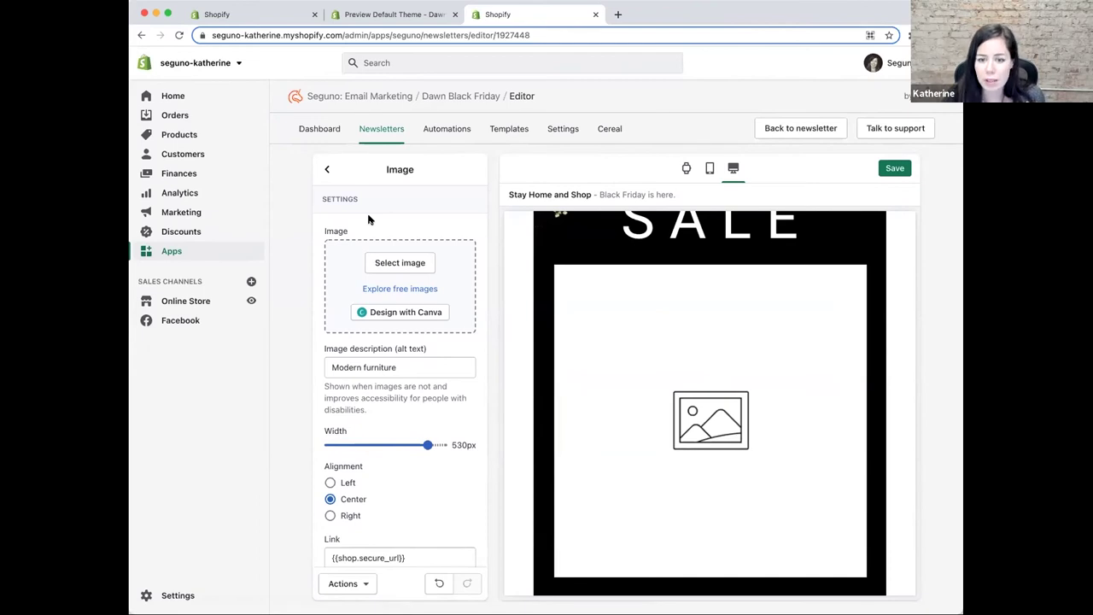
pyautogui.click(328, 171)
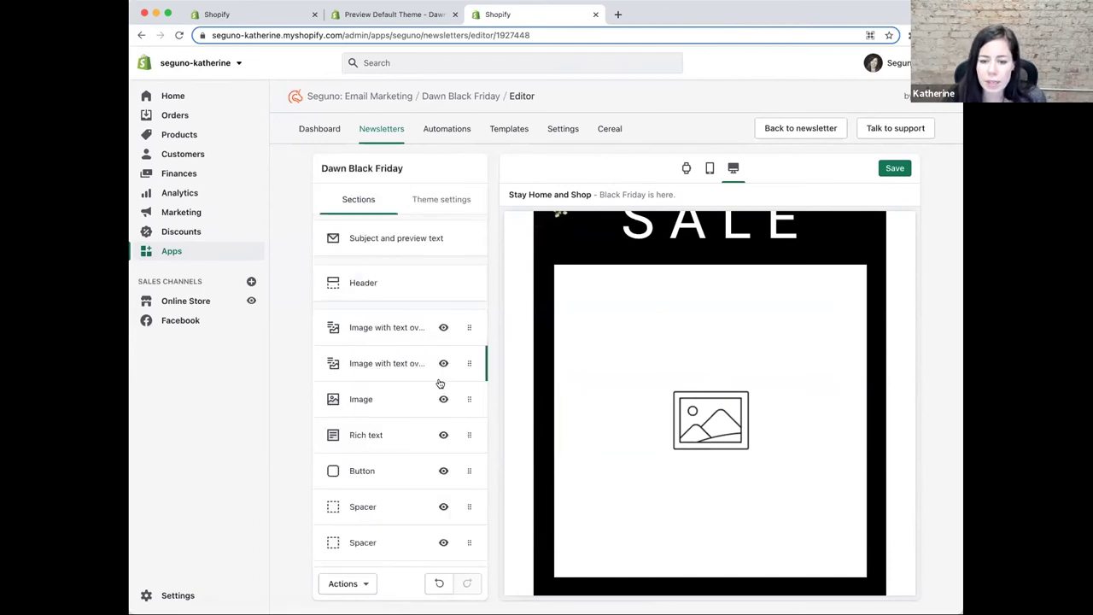
pyautogui.scroll(-5, 378, 469)
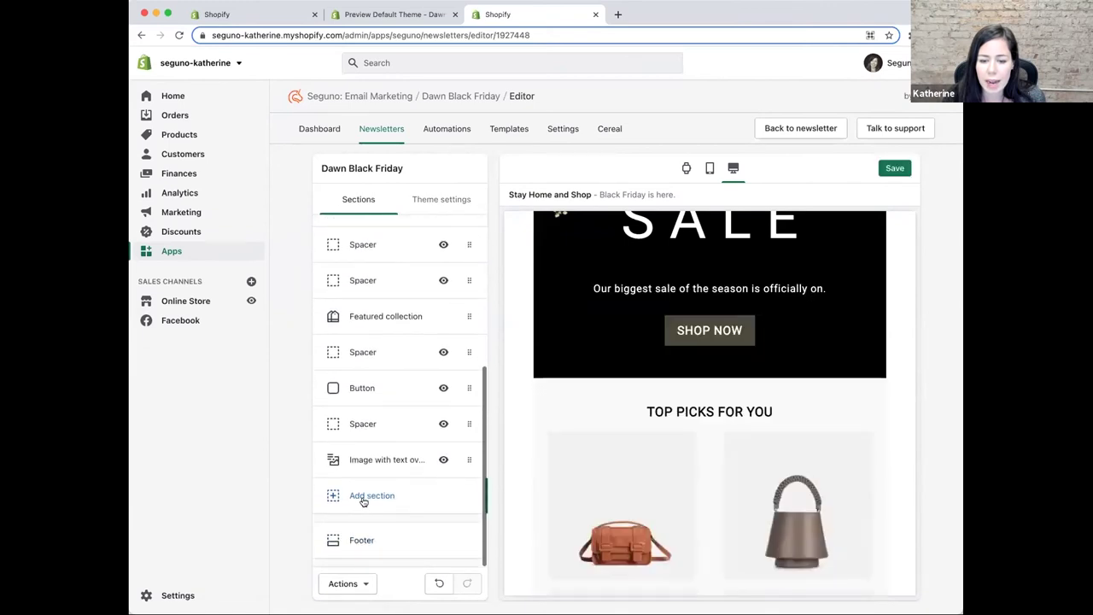
pyautogui.click(362, 497)
pyautogui.scroll(-4, 365, 500)
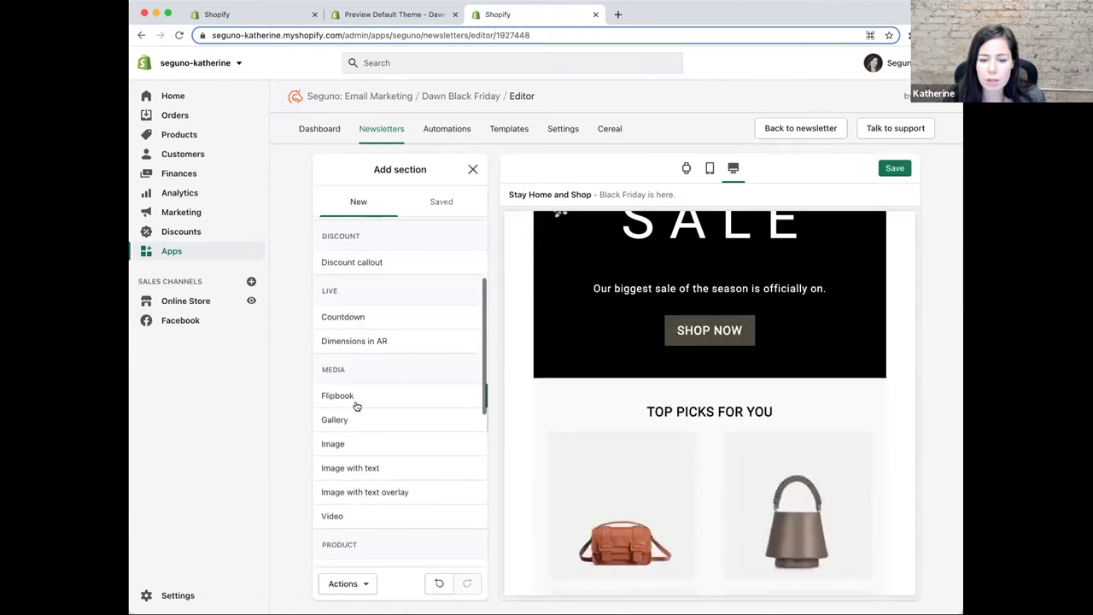
pyautogui.click(462, 395)
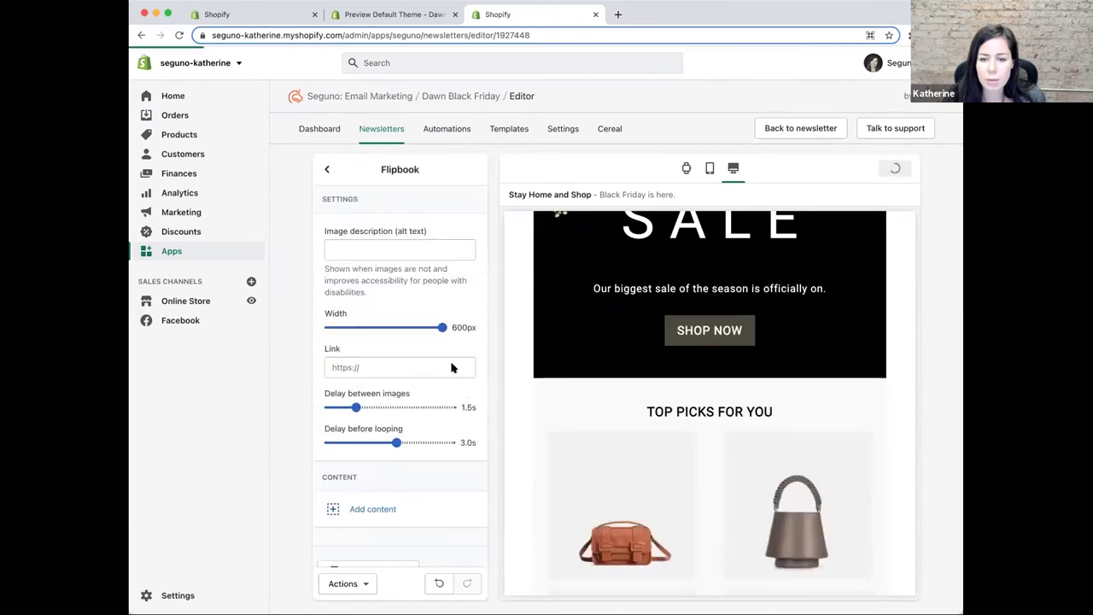
# - Move the Flipbook section directly above the existing Image section, and hide the Image section
pyautogui.click(325, 172)
pyautogui.moveTo(464, 498); pyautogui.dragTo(458, 396)
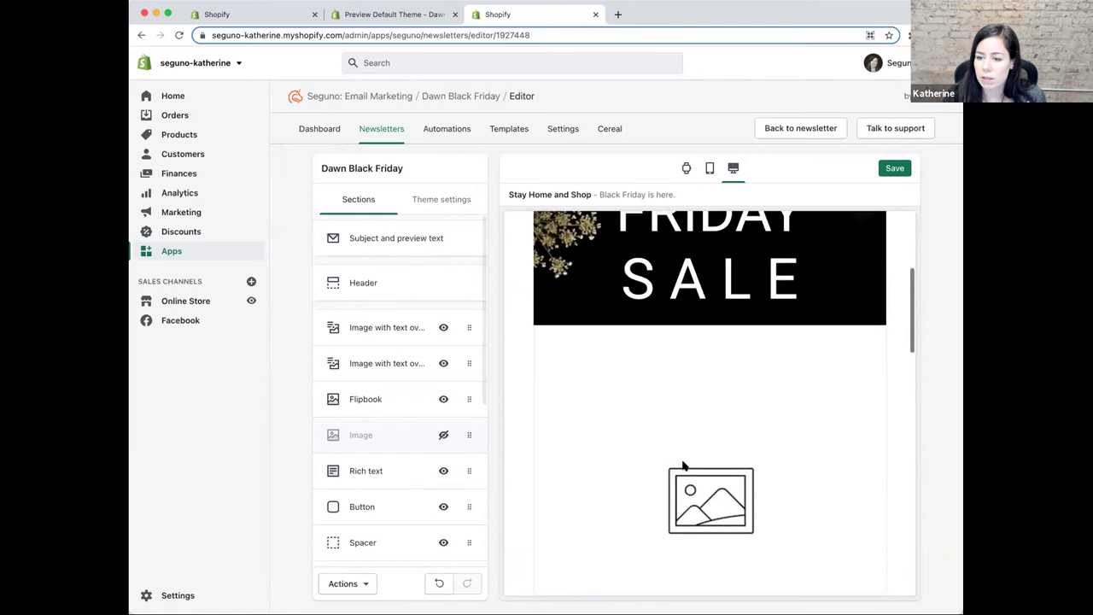
# - Check the width, alignment, link and background settings of the hidden Image section, and return to the section list
pyautogui.click(408, 434)
pyautogui.scroll(-1, 422, 486)
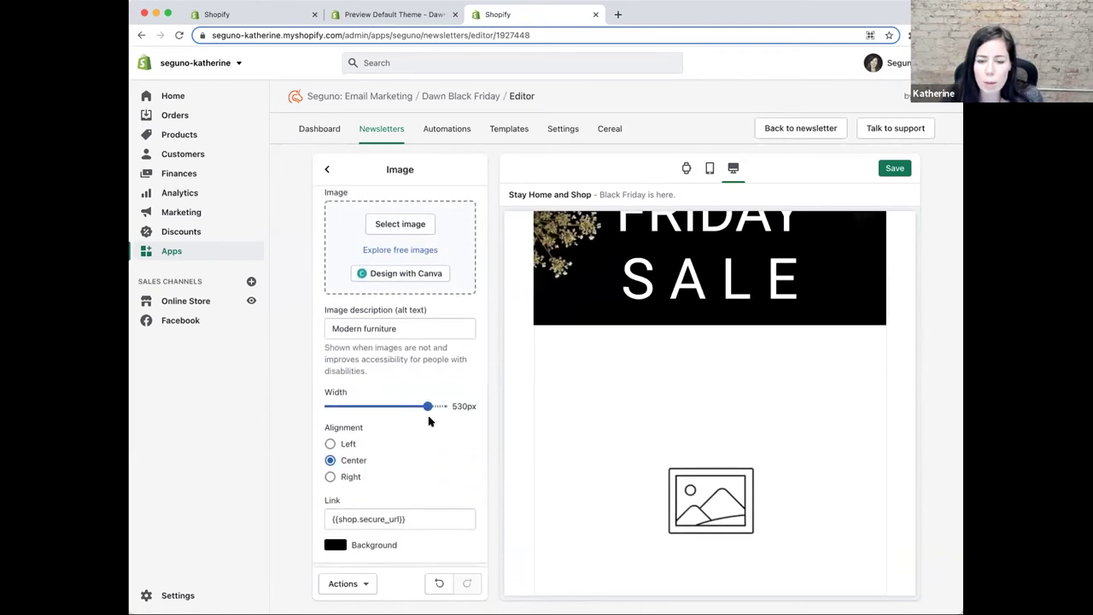
pyautogui.click(328, 171)
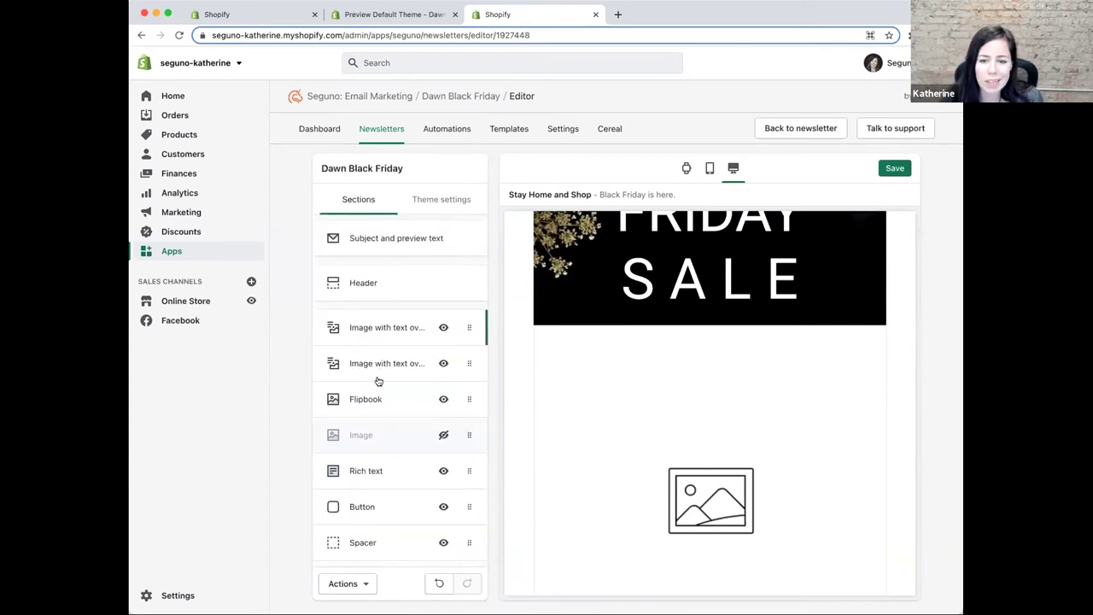
# - Keep the Flipbook at 600px wide and add its first image, using the library photo of a person carrying a black handbag
pyautogui.click(379, 400)
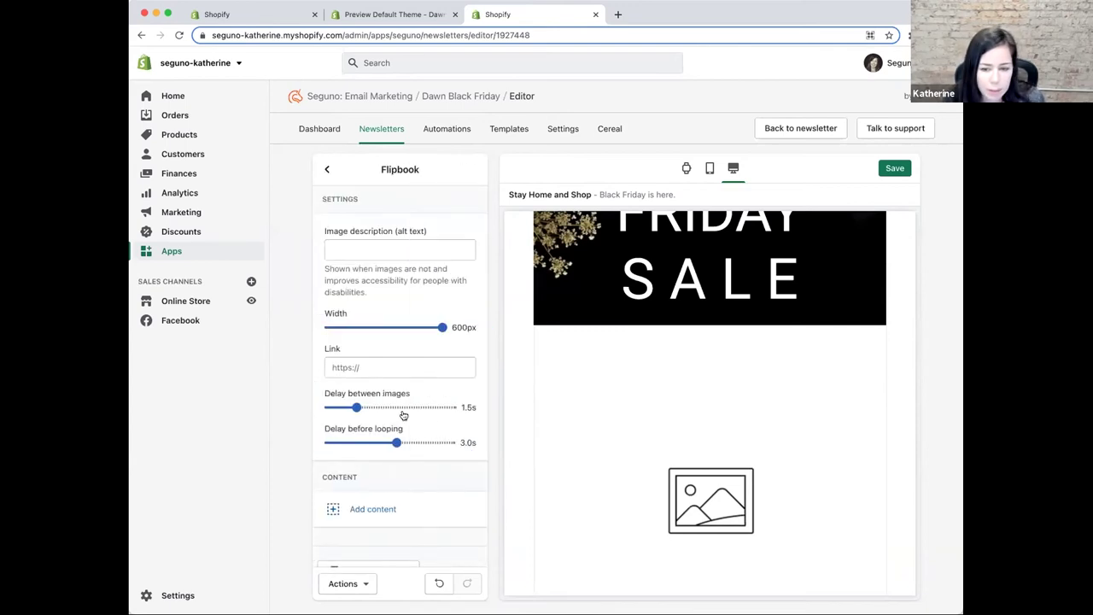
pyautogui.moveTo(439, 326)
pyautogui.mouseDown()
pyautogui.moveTo(406, 327)
pyautogui.moveTo(443, 327)
pyautogui.mouseUp()
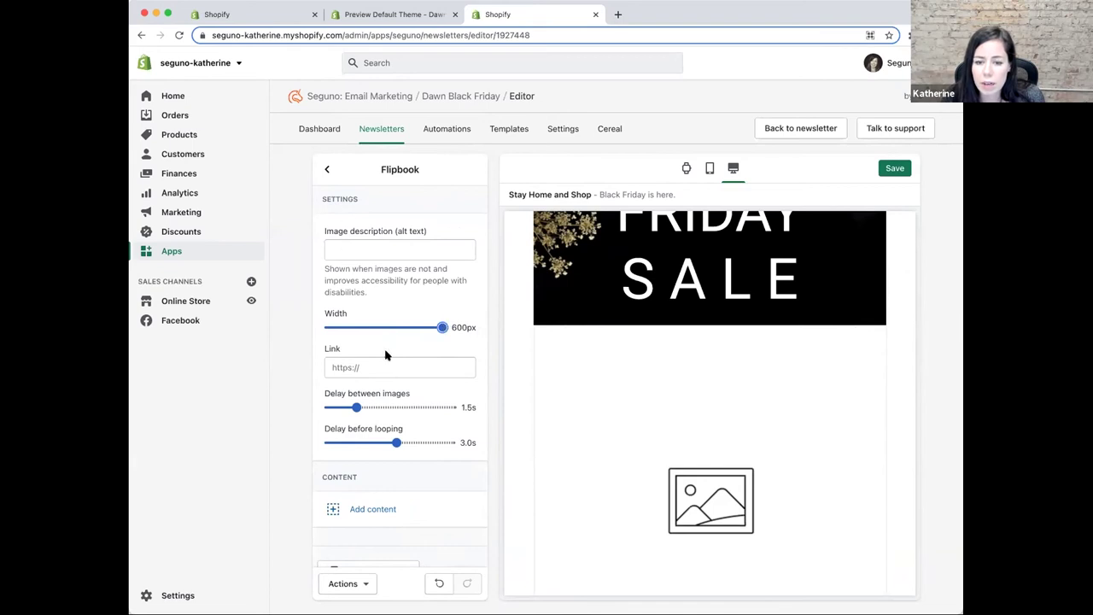
pyautogui.scroll(-2, 389, 416)
pyautogui.click(369, 428)
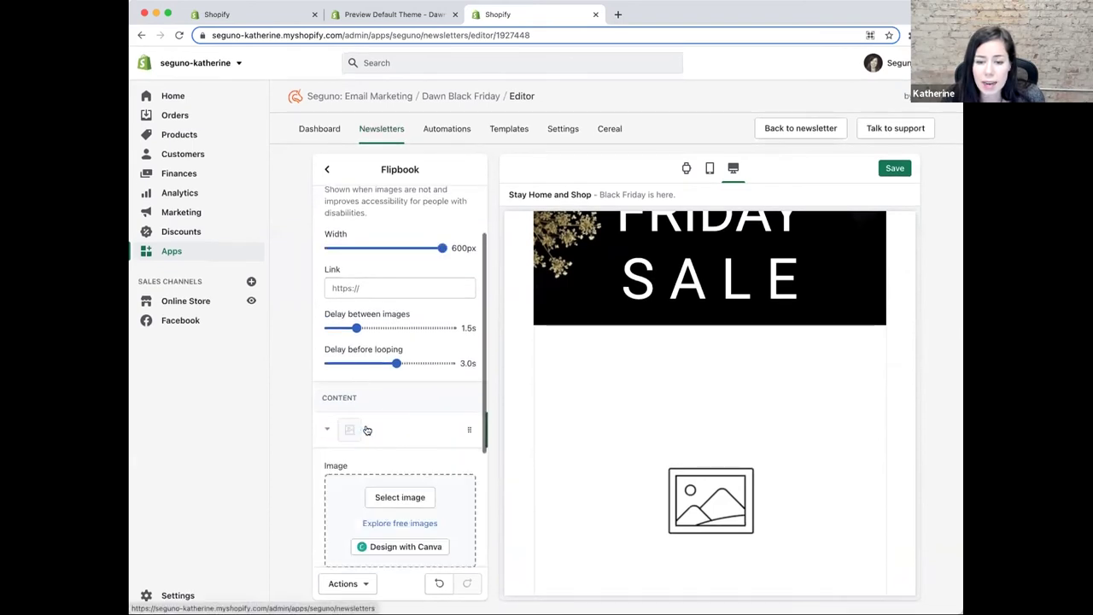
pyautogui.scroll(-3, 409, 454)
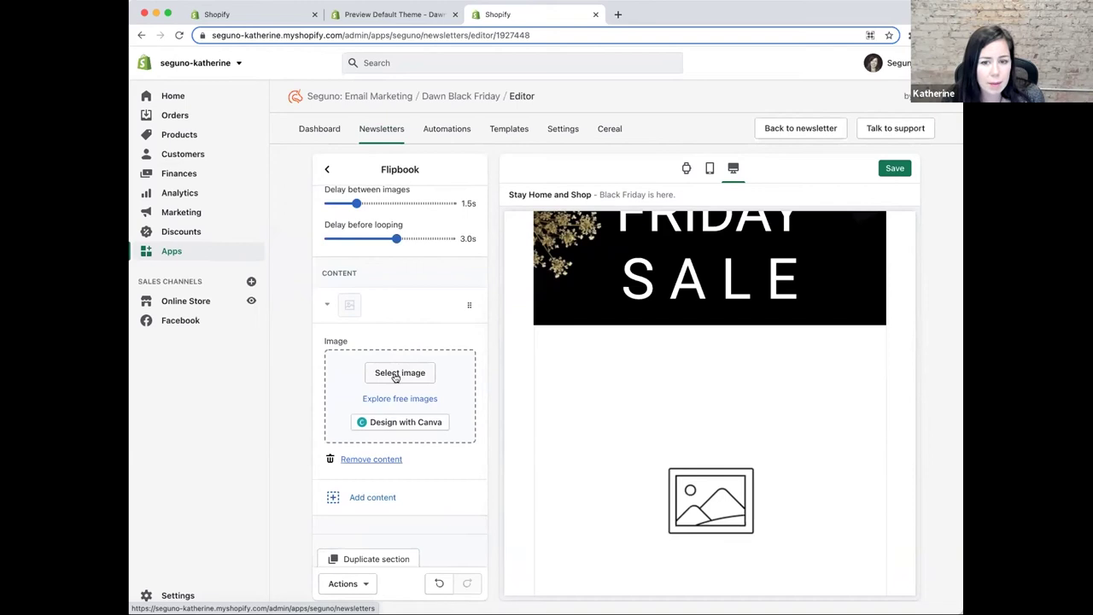
pyautogui.click(398, 373)
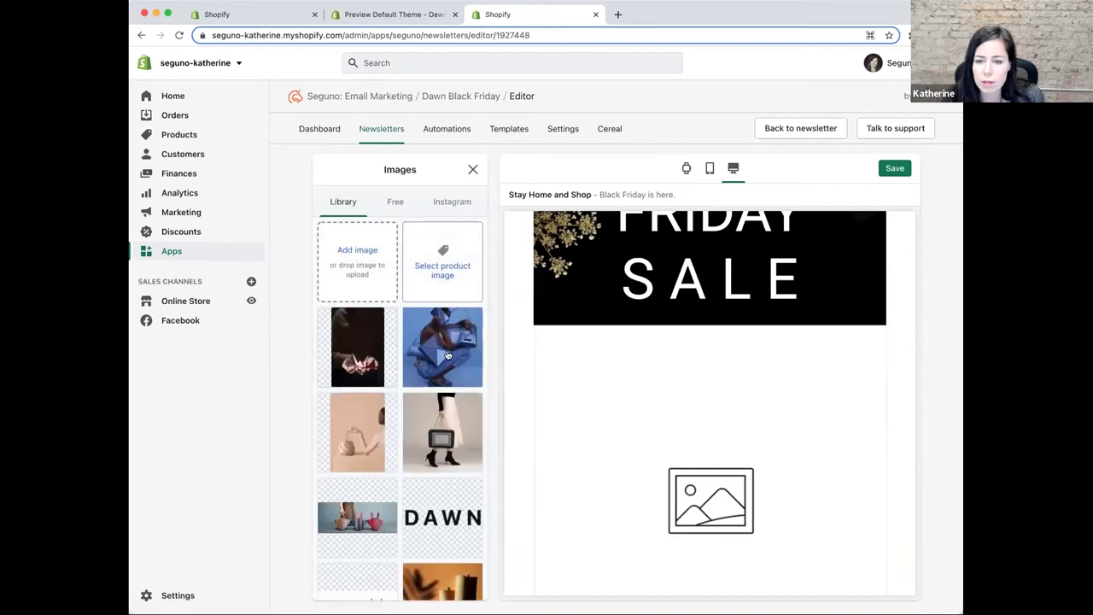
pyautogui.click(435, 409)
pyautogui.click(459, 584)
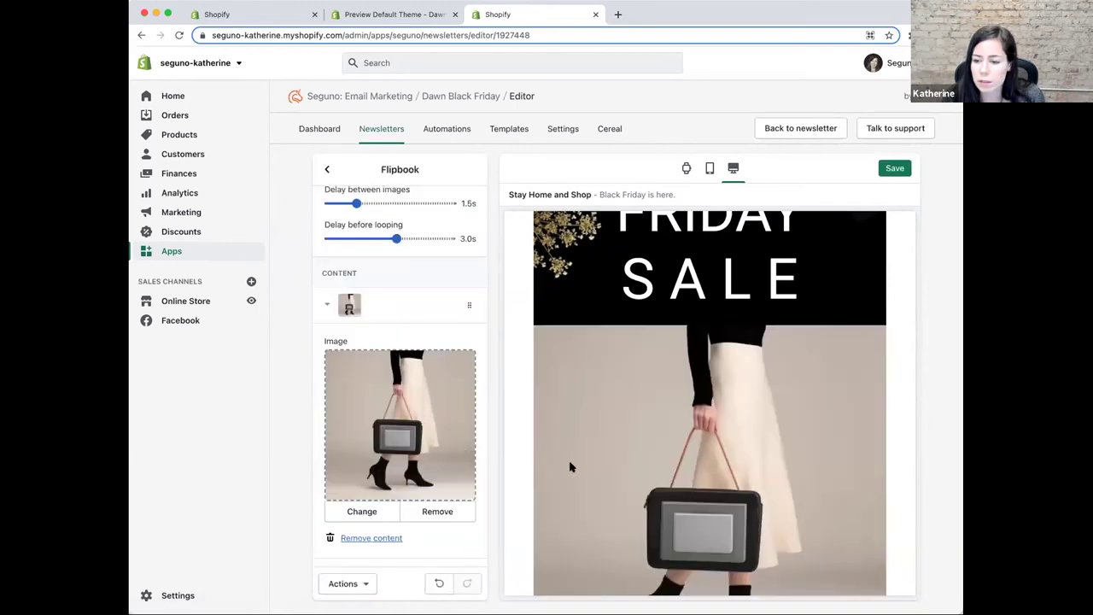
# - Add a second content item to the Flipbook, using the library photo of a crouching person with blue bags
pyautogui.scroll(-3, 416, 454)
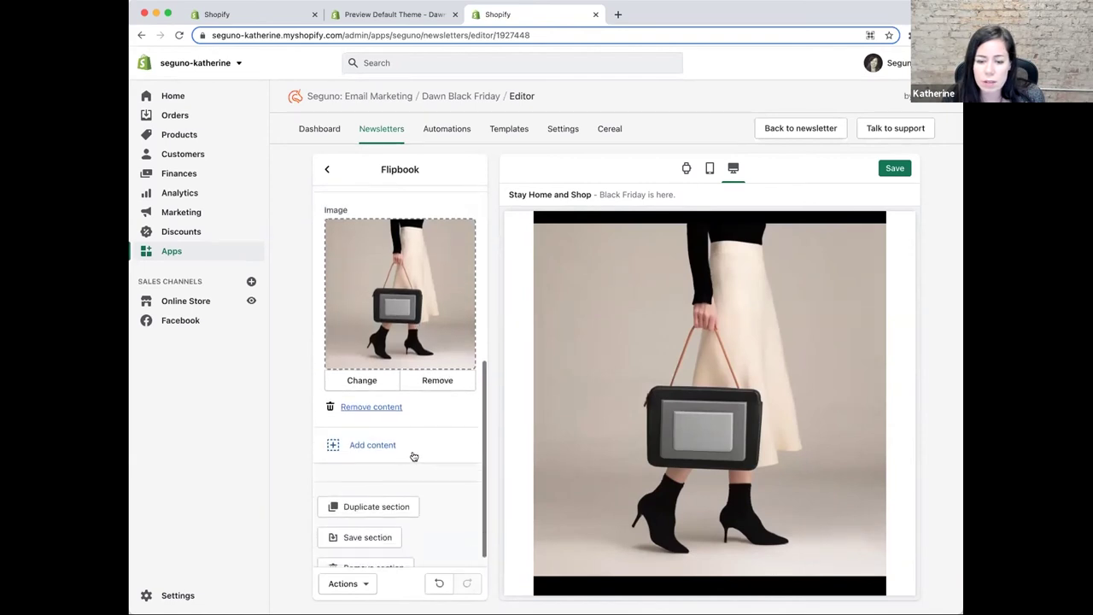
pyautogui.click(379, 446)
pyautogui.click(405, 301)
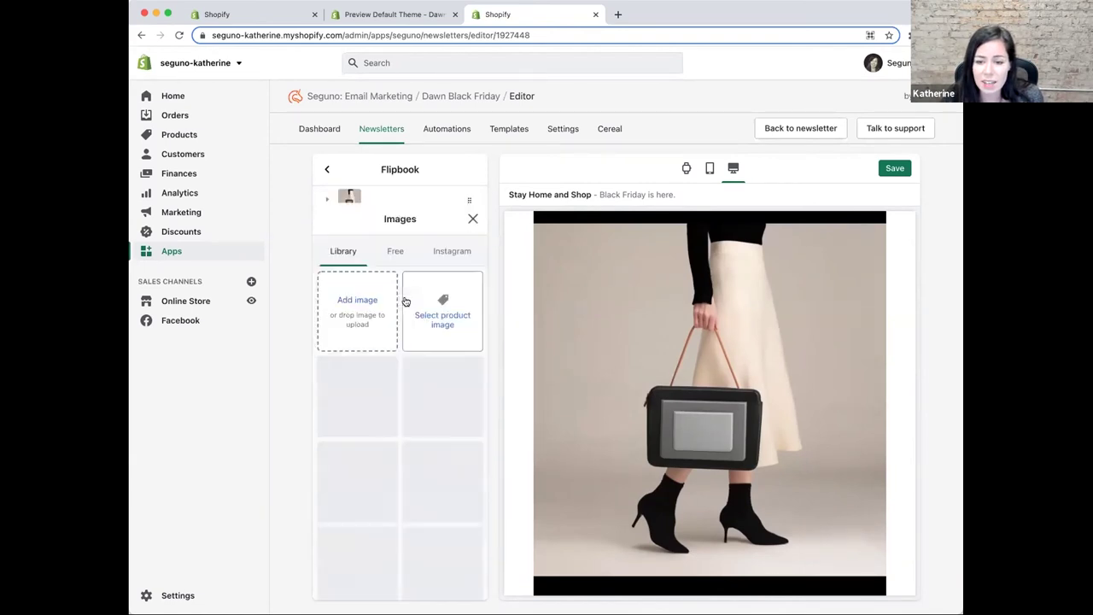
pyautogui.click(459, 357)
pyautogui.click(460, 584)
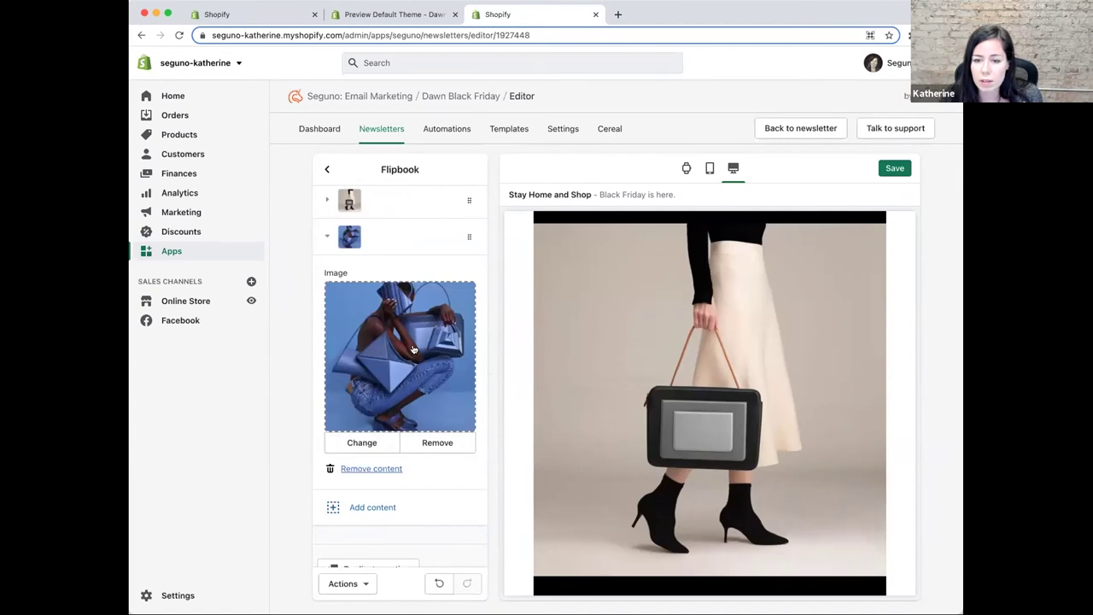
# - Set the Flipbook's delay before looping to 1.5s and add a third, empty content item
pyautogui.scroll(5, 410, 346)
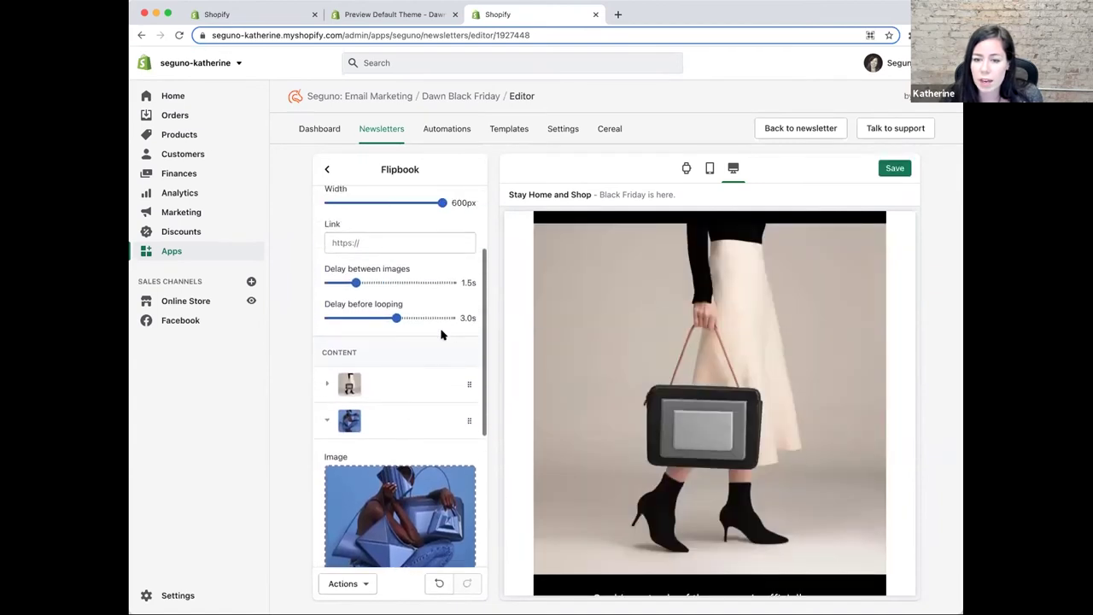
pyautogui.scroll(1, 441, 334)
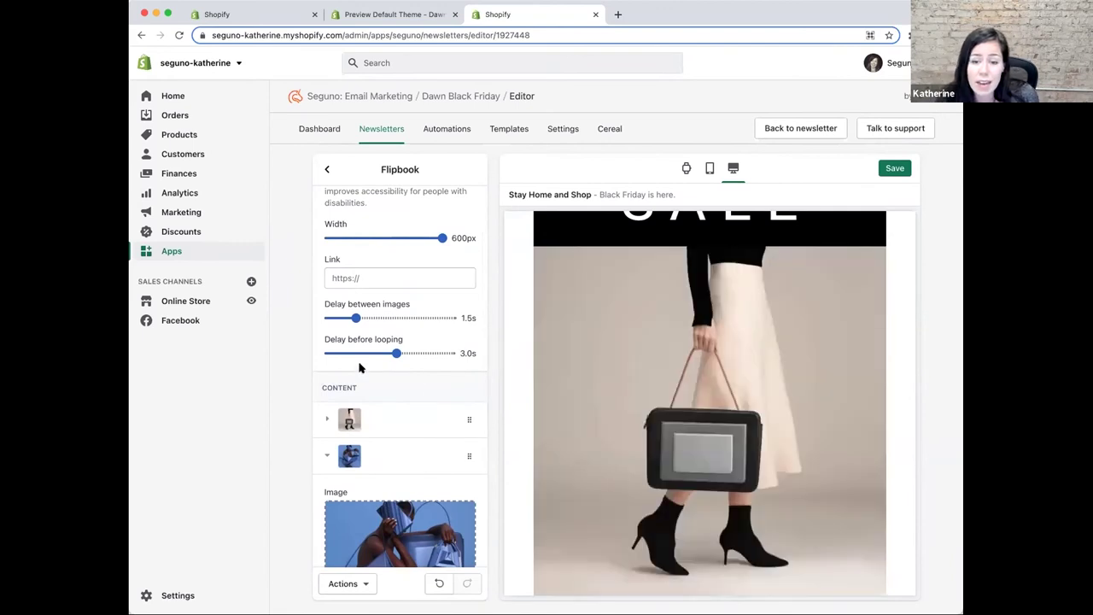
pyautogui.moveTo(396, 353); pyautogui.dragTo(370, 353)
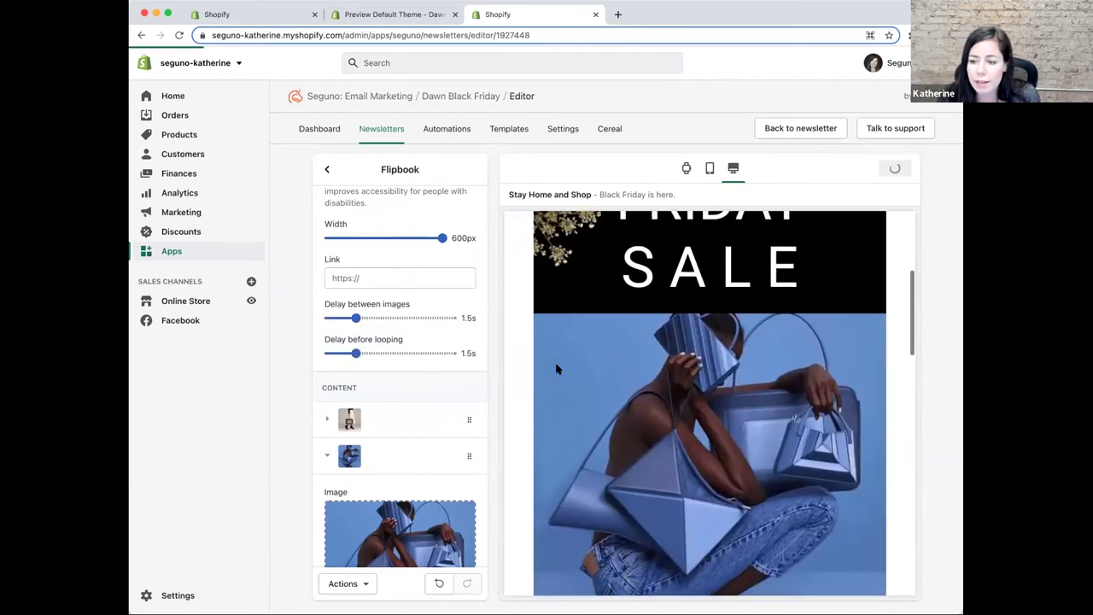
pyautogui.scroll(-1, 405, 410)
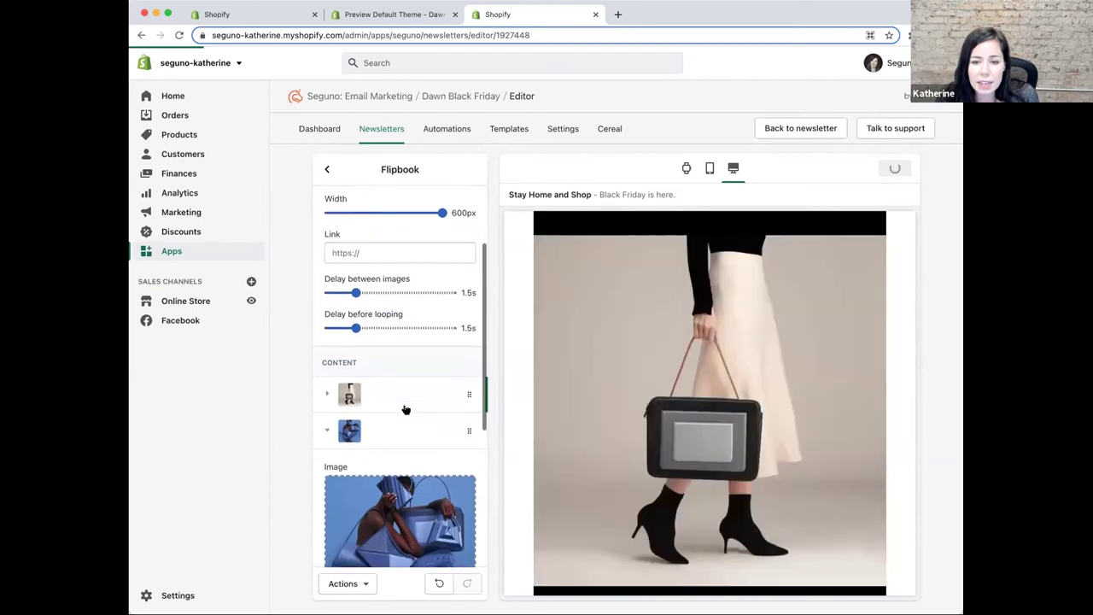
pyautogui.scroll(3, 405, 410)
pyautogui.scroll(-6, 405, 409)
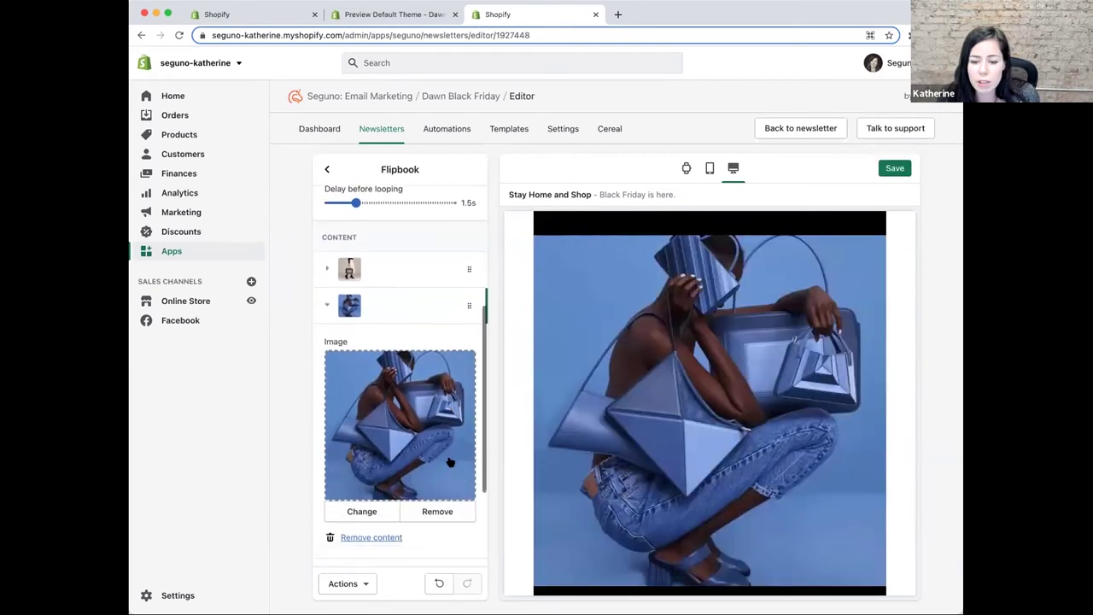
pyautogui.click(372, 483)
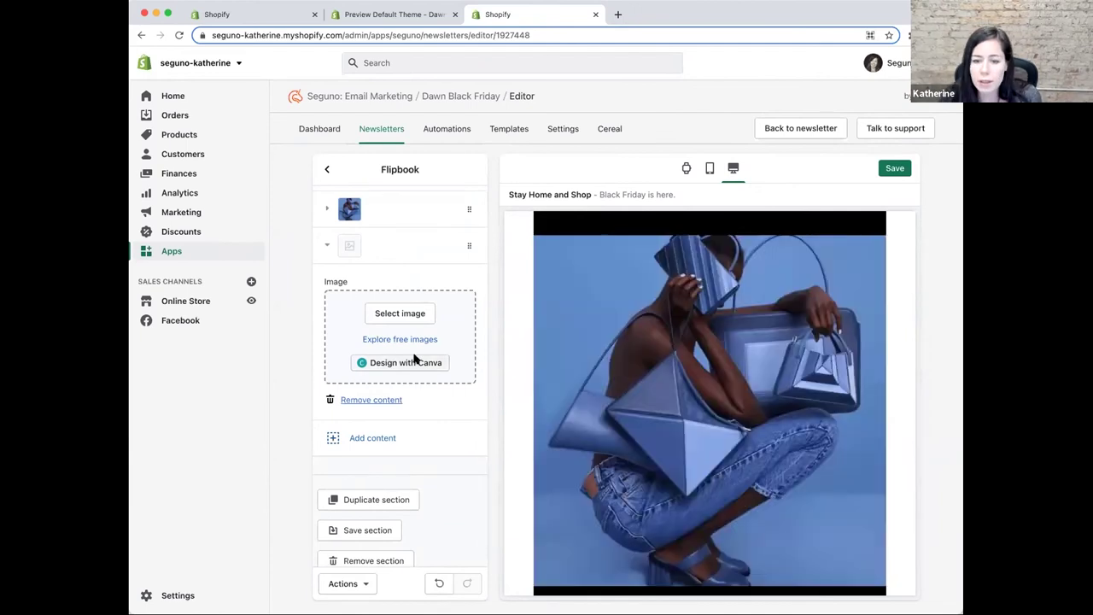
# - Create a custom 1200 × 1200 px Canva design for the third Flipbook image and make its background black
pyautogui.click(413, 360)
pyautogui.click(483, 403)
pyautogui.click(480, 421)
pyautogui.write('1200')
pyautogui.click(577, 421)
pyautogui.write('1200')
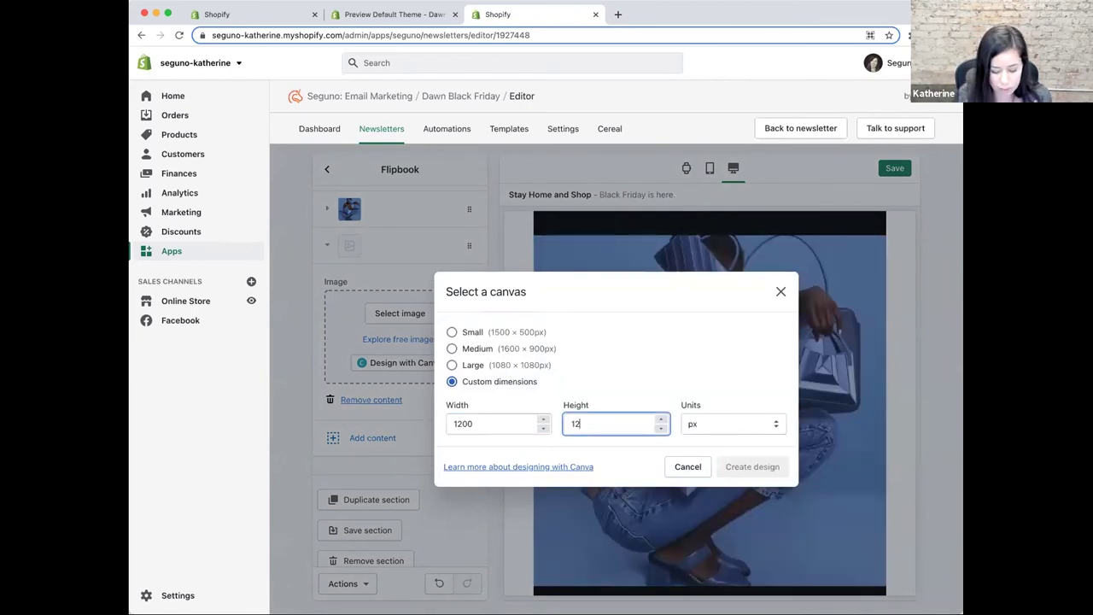
pyautogui.click(730, 470)
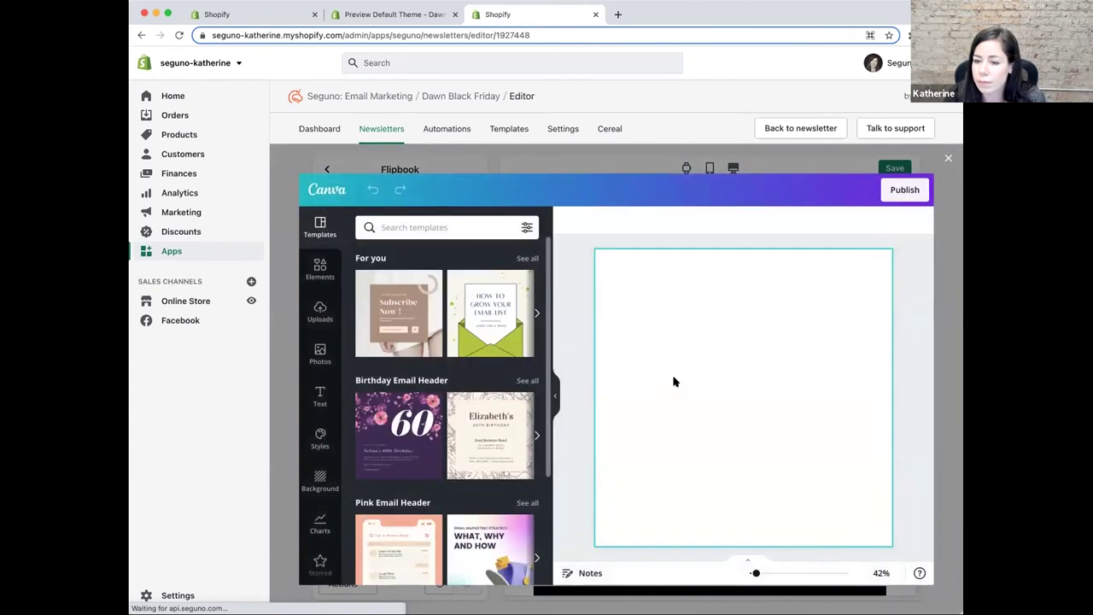
pyautogui.click(565, 218)
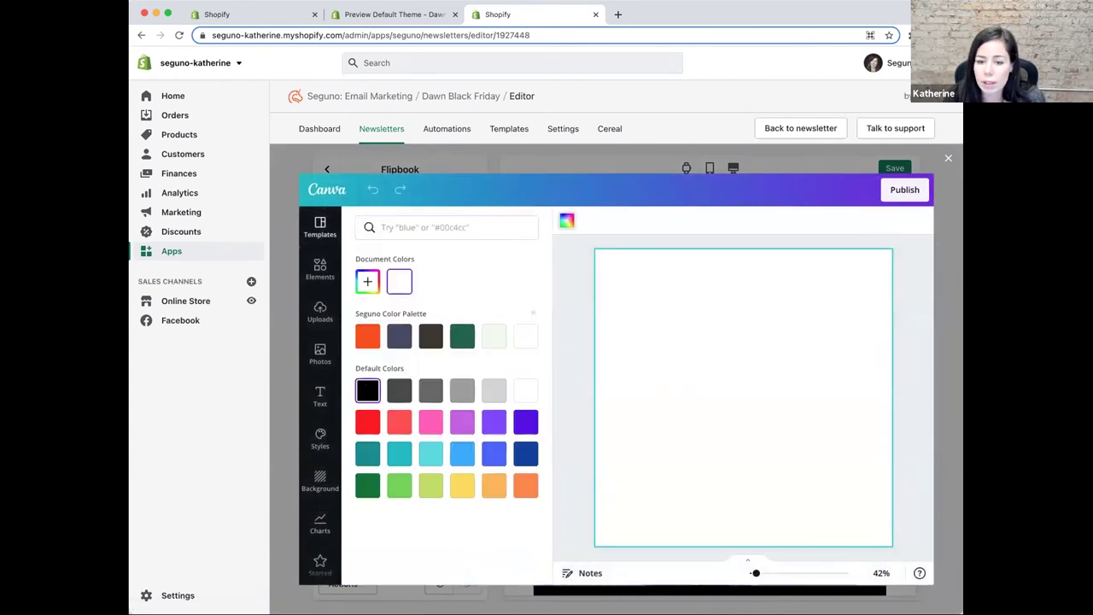
pyautogui.click(568, 335)
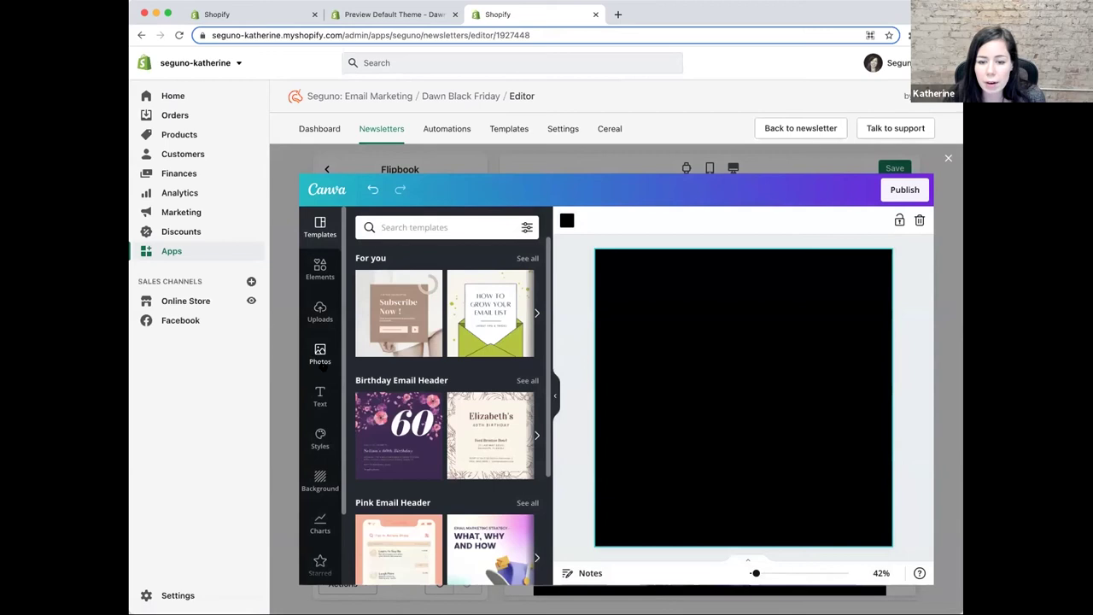
# - Find the "DAZZLE eau de parfum" font combination and add it to the black canvas
pyautogui.click(319, 396)
pyautogui.scroll(-2, 492, 475)
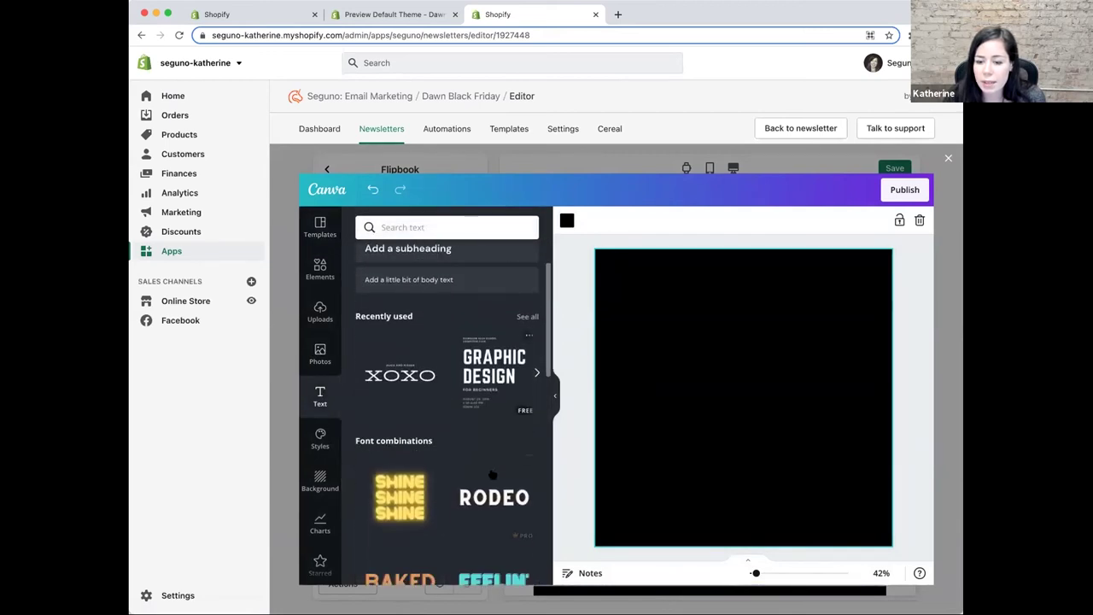
pyautogui.scroll(-10, 469, 378)
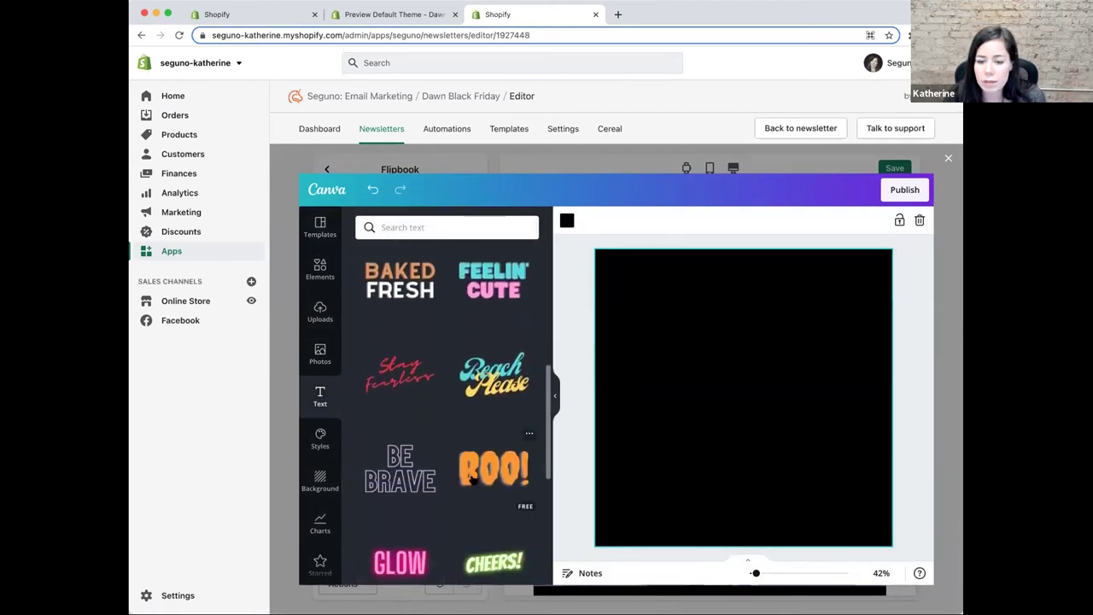
pyautogui.scroll(-5, 472, 480)
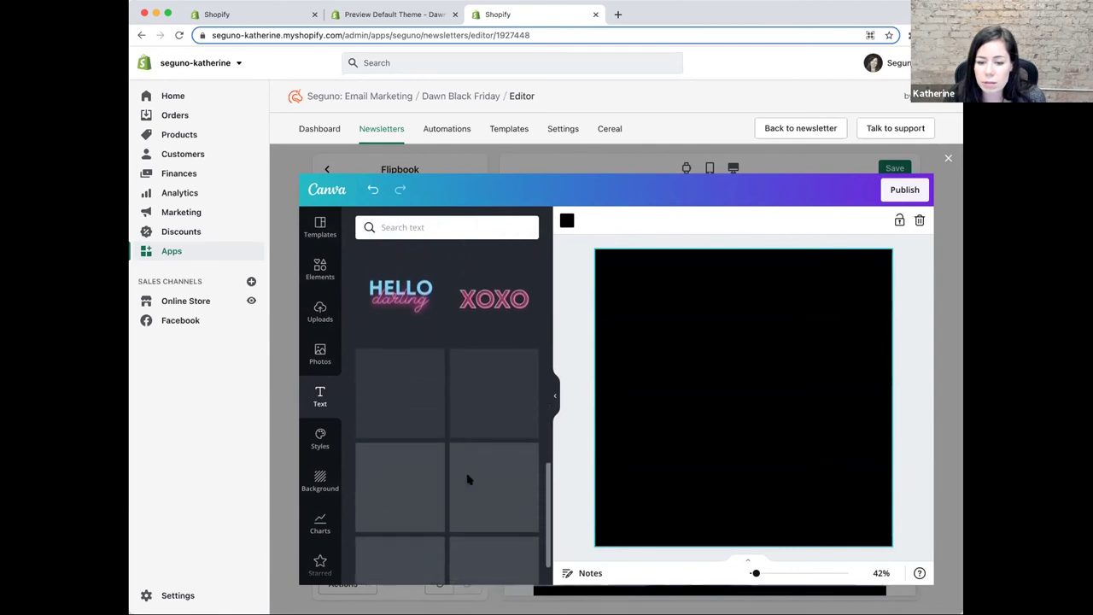
pyautogui.scroll(-5, 472, 482)
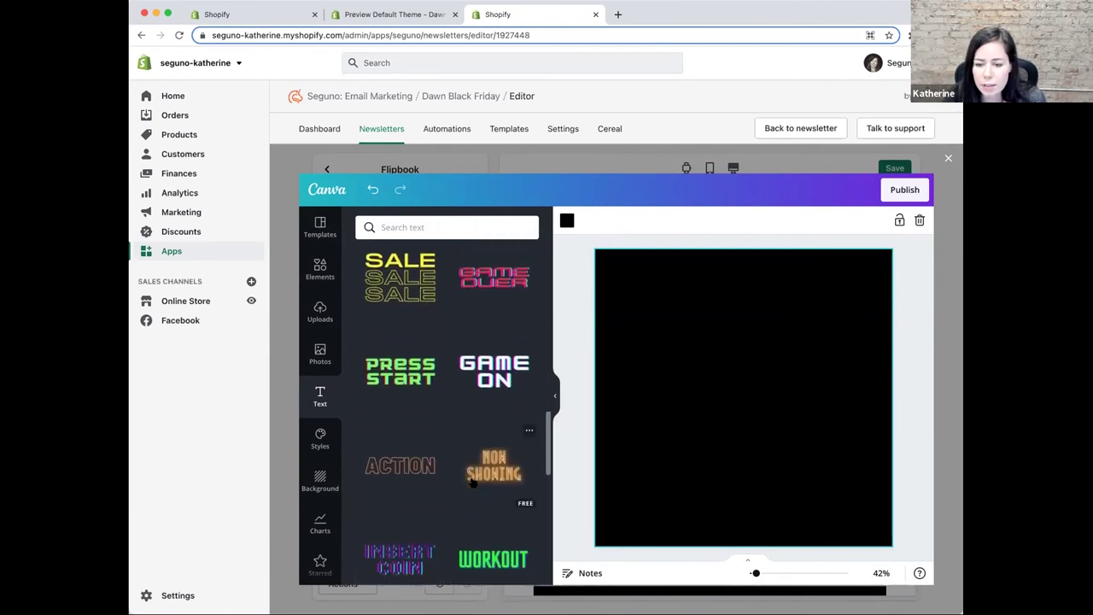
pyautogui.scroll(-5, 472, 482)
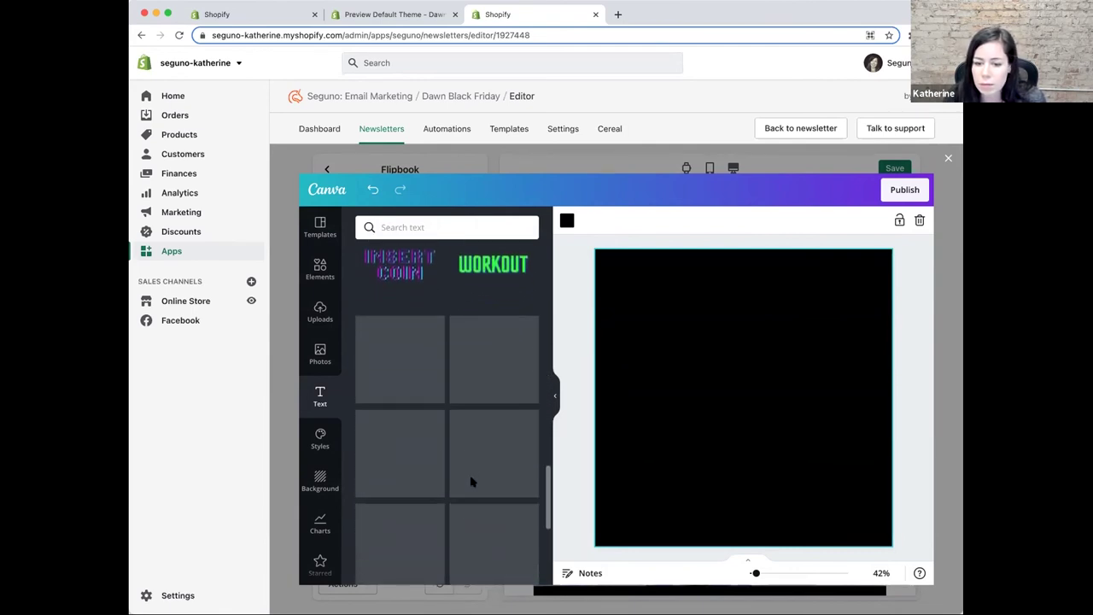
pyautogui.scroll(-5, 479, 486)
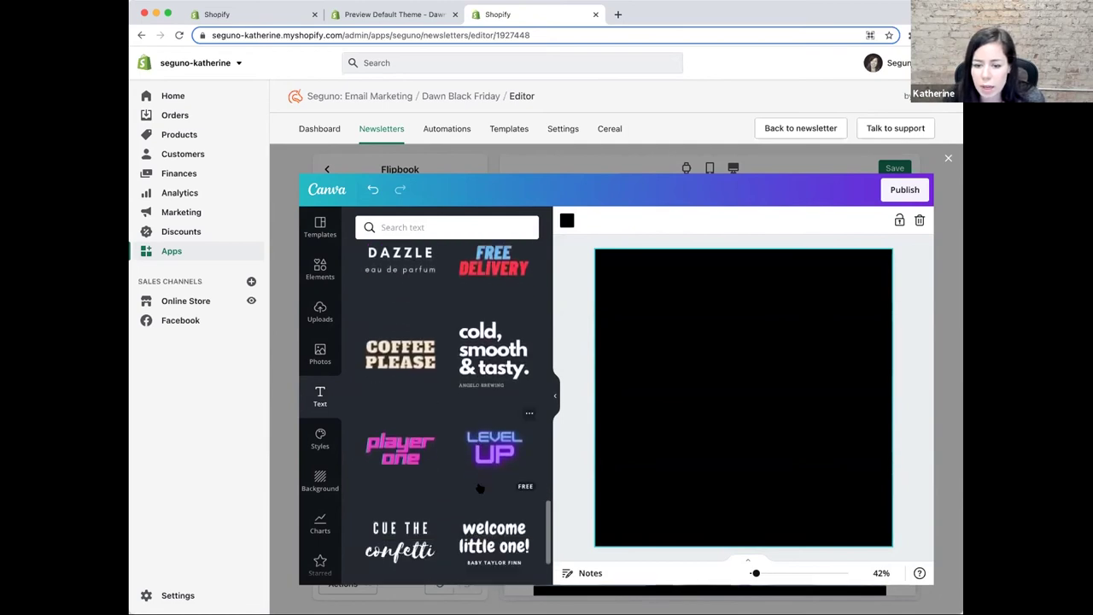
pyautogui.scroll(-3, 479, 487)
pyautogui.scroll(5, 479, 486)
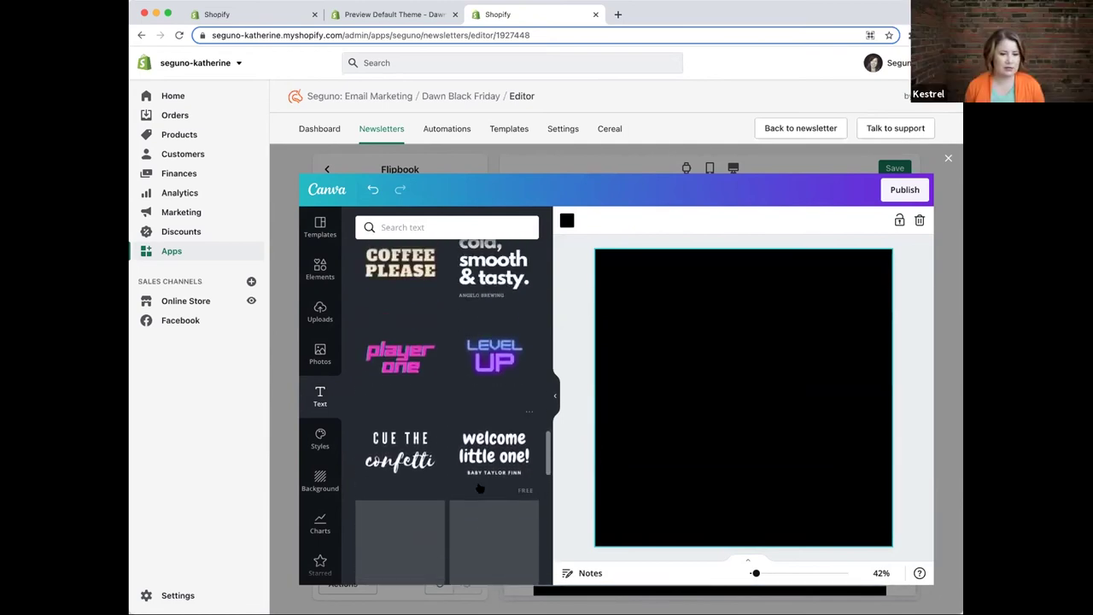
pyautogui.scroll(3, 480, 489)
pyautogui.scroll(-1, 461, 453)
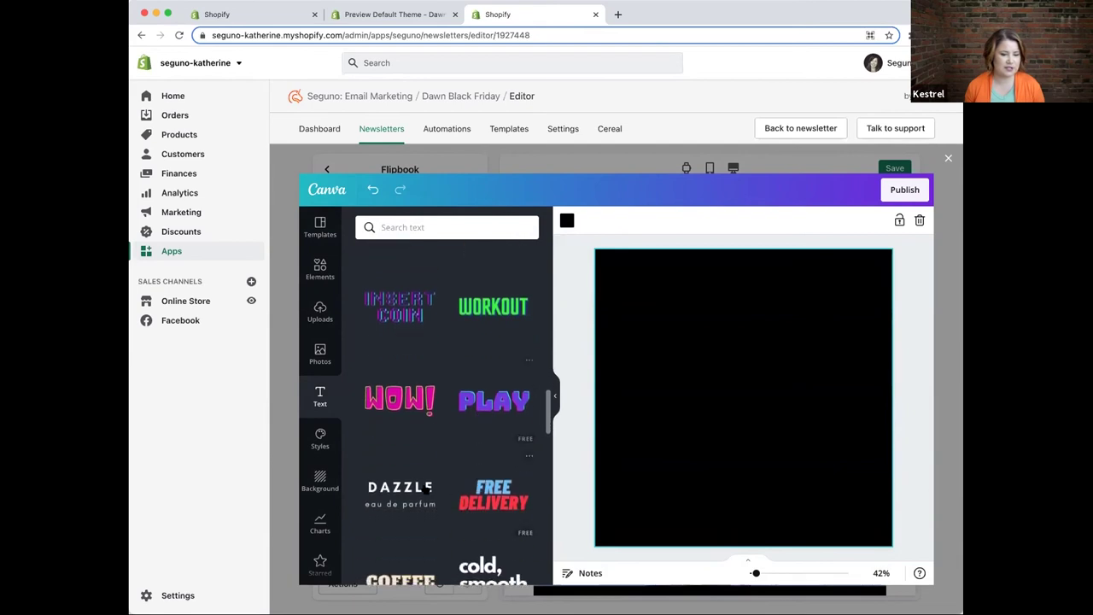
pyautogui.click(401, 490)
# - Delete the "eau de parfum" line and replace the heading with "BLACK FRIDAY STARTS NOW", one word per line
pyautogui.click(743, 415)
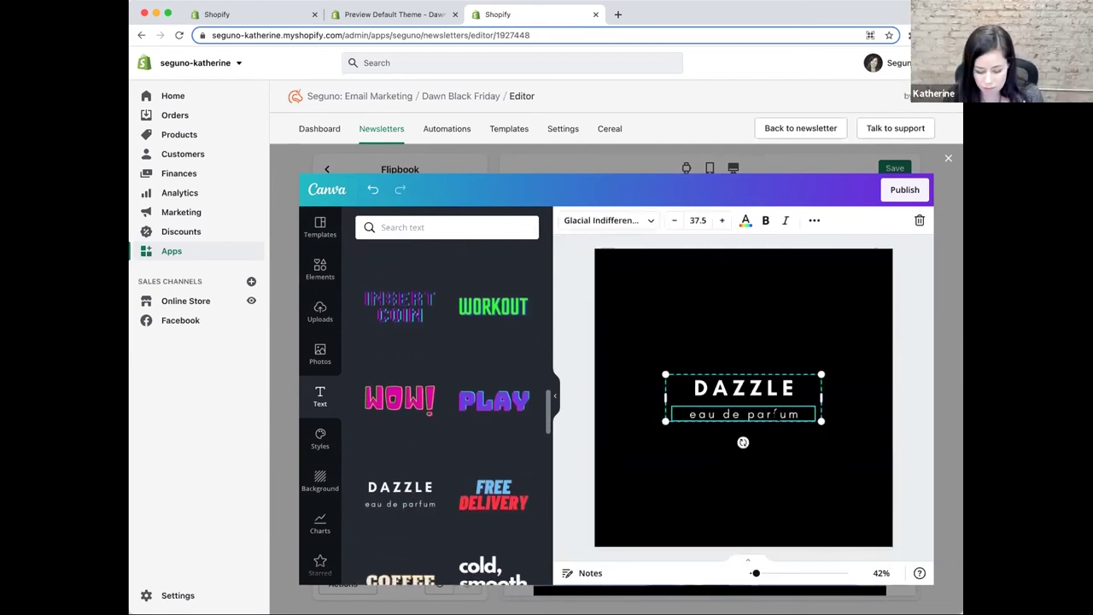
pyautogui.press('Delete')
pyautogui.press('Return')
pyautogui.write('BLACK')
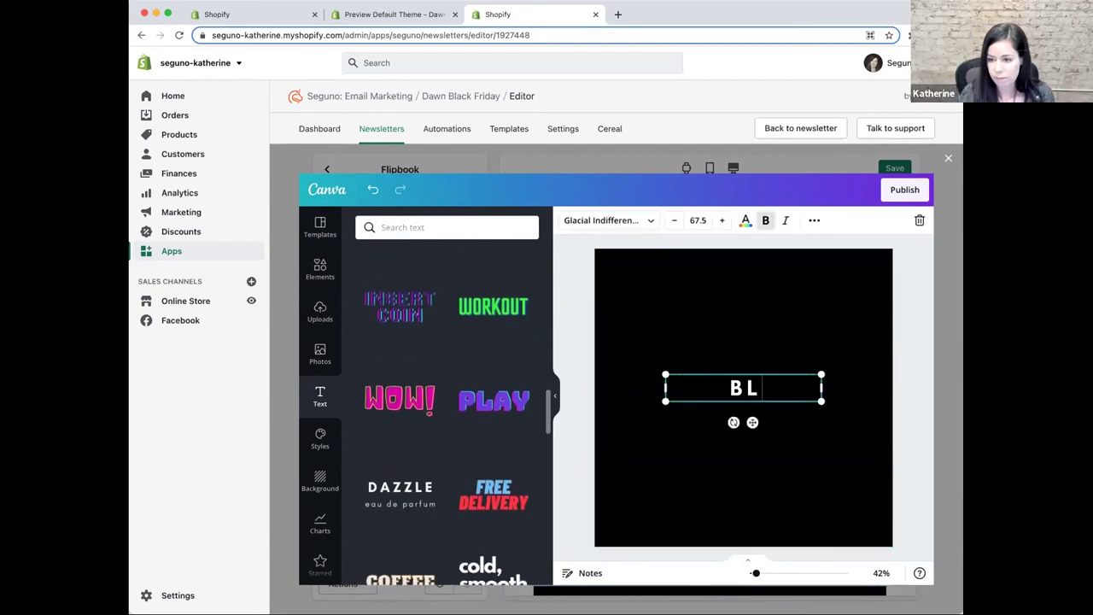
pyautogui.press('Return')
pyautogui.write('FRIDAY STARTS')
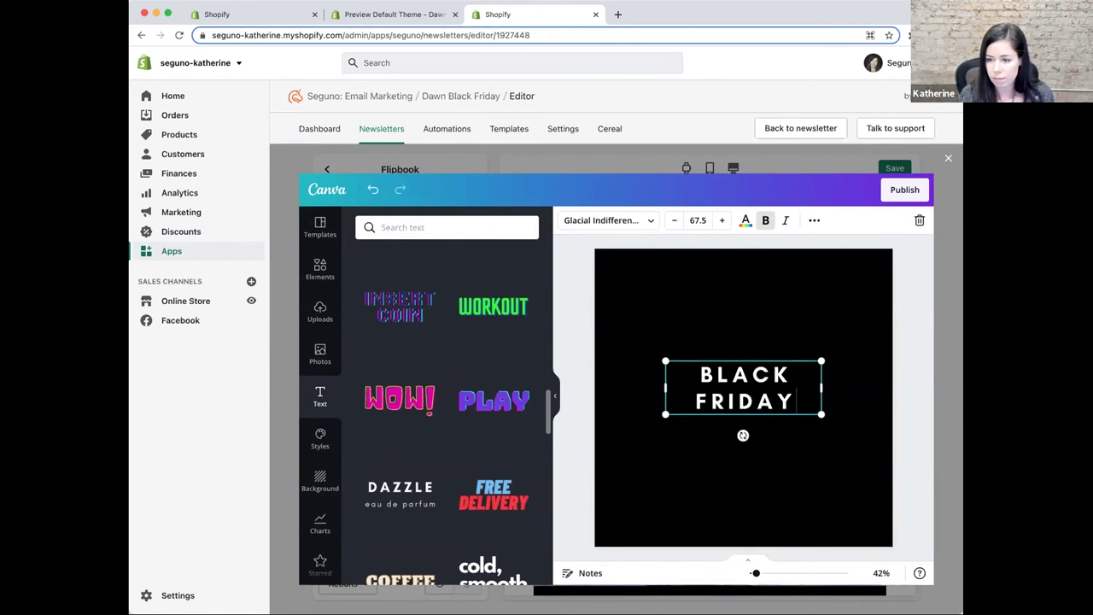
pyautogui.press('Return')
pyautogui.write('STARTS')
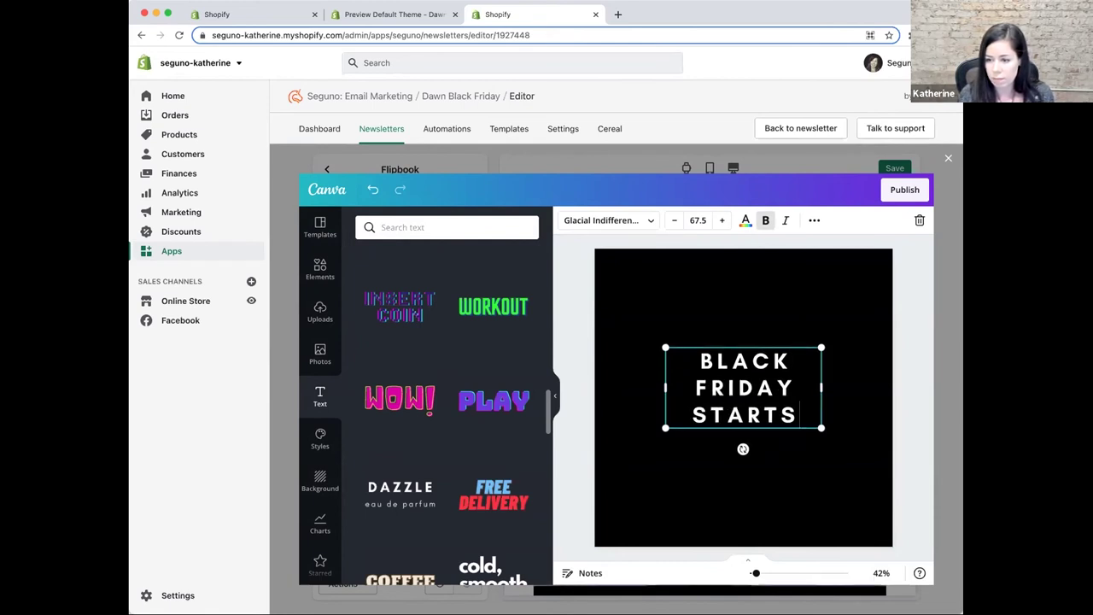
pyautogui.press('Return')
pyautogui.write('NOW')
# - Enlarge the "BLACK FRIDAY STARTS NOW" text to nearly fill the canvas width and centre it on the canvas
pyautogui.click(743, 513)
pyautogui.click(743, 384)
pyautogui.moveTo(665, 333); pyautogui.dragTo(609, 298)
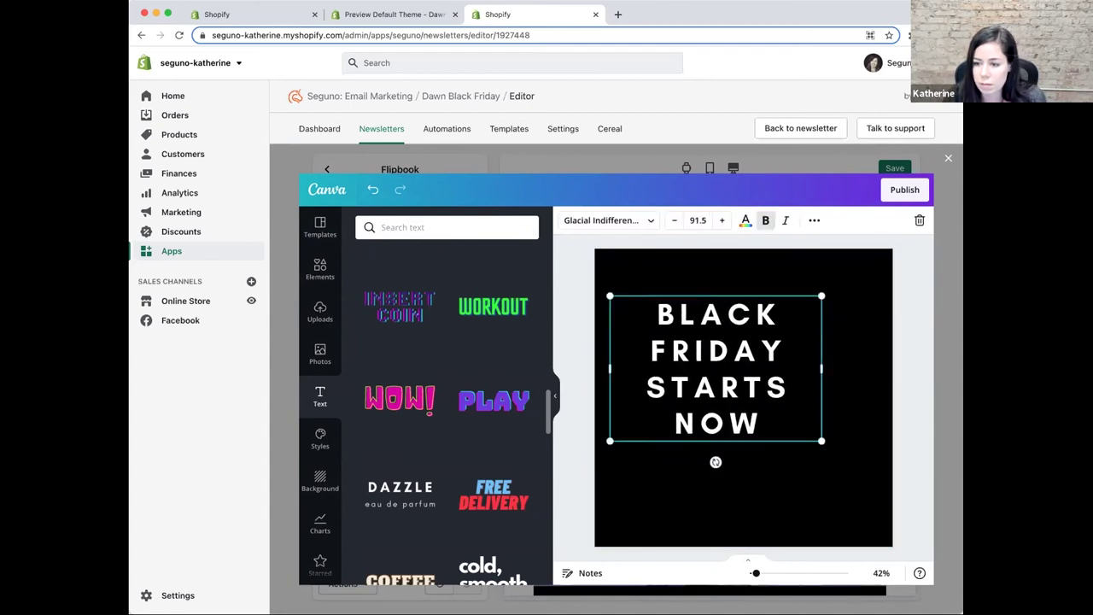
pyautogui.moveTo(822, 439); pyautogui.dragTo(888, 486)
pyautogui.moveTo(747, 392); pyautogui.dragTo(743, 393)
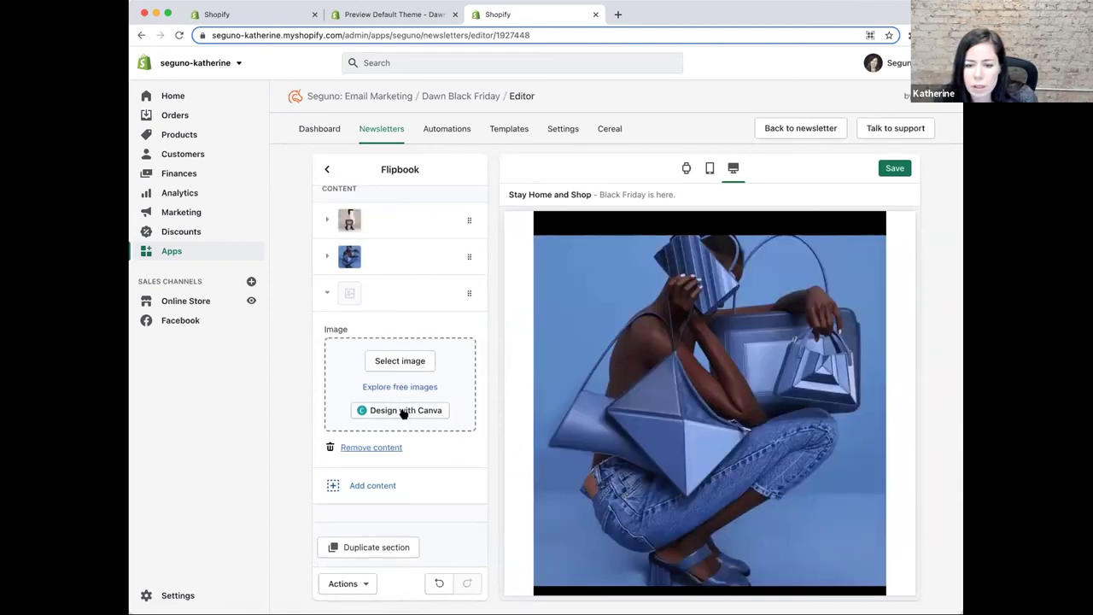
pyautogui.click(412, 418)
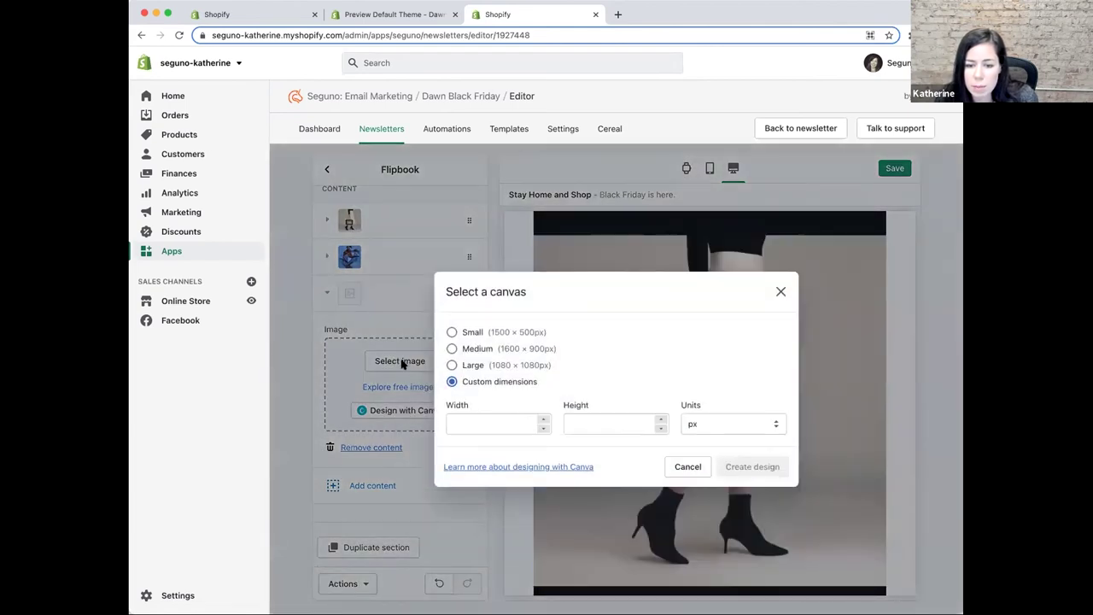
pyautogui.click(688, 466)
pyautogui.click(403, 360)
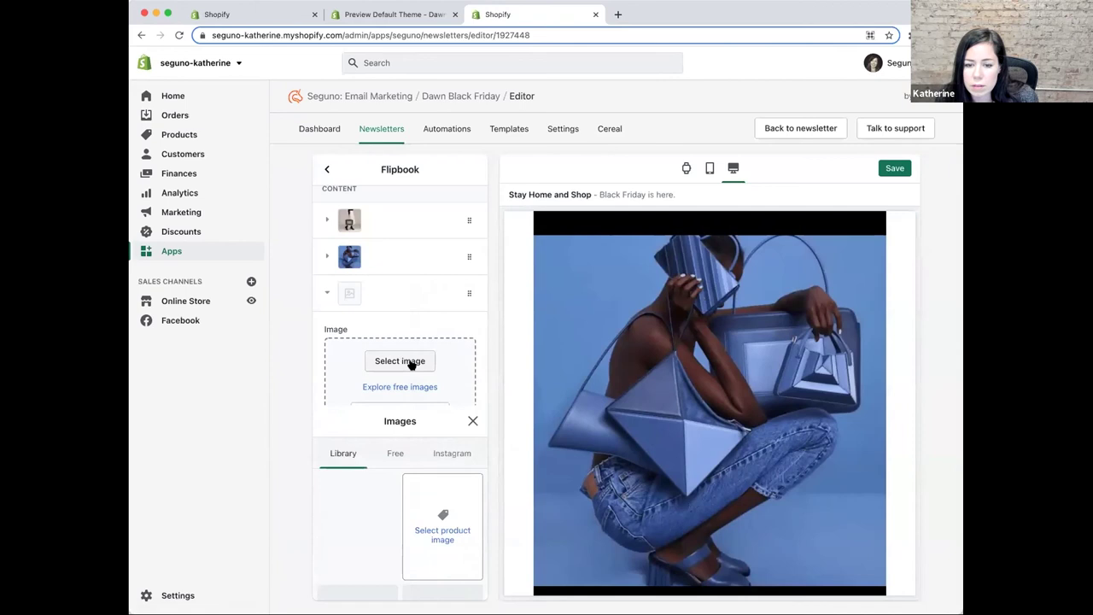
pyautogui.click(472, 169)
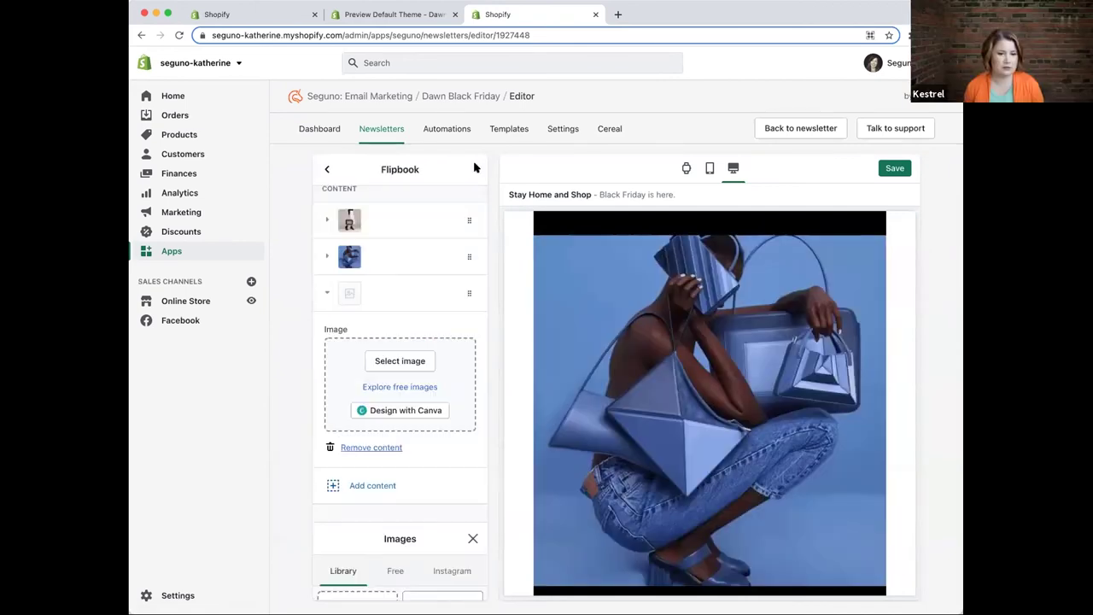
# - Start a new 1200 × 1200 px Canva design for the empty third Flipbook item and colour its background black
pyautogui.click(403, 411)
pyautogui.click(469, 402)
pyautogui.click(478, 421)
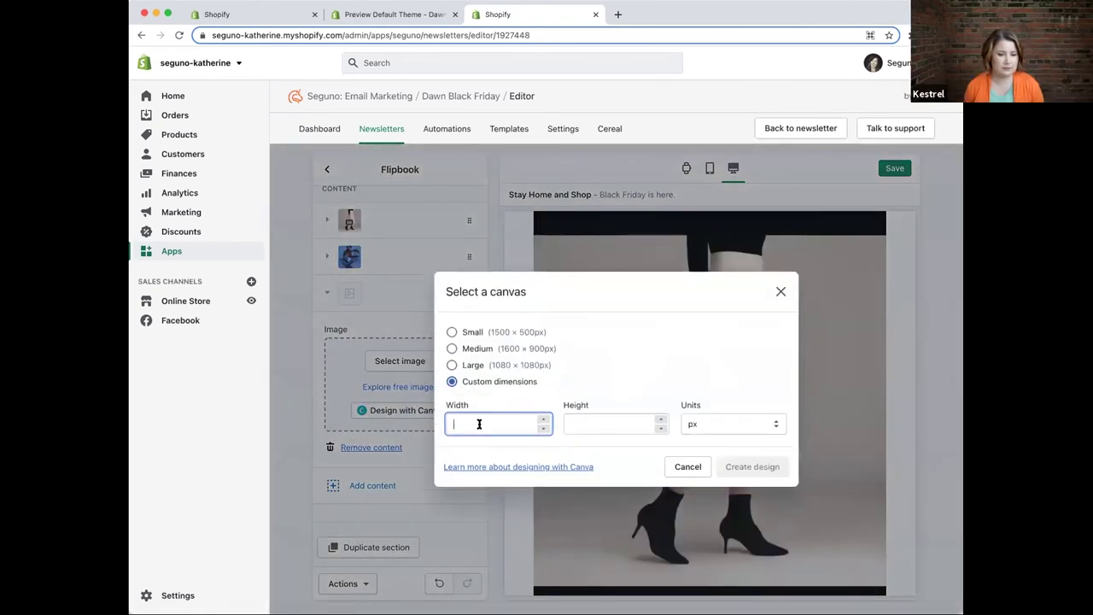
pyautogui.write('1200')
pyautogui.click(617, 424)
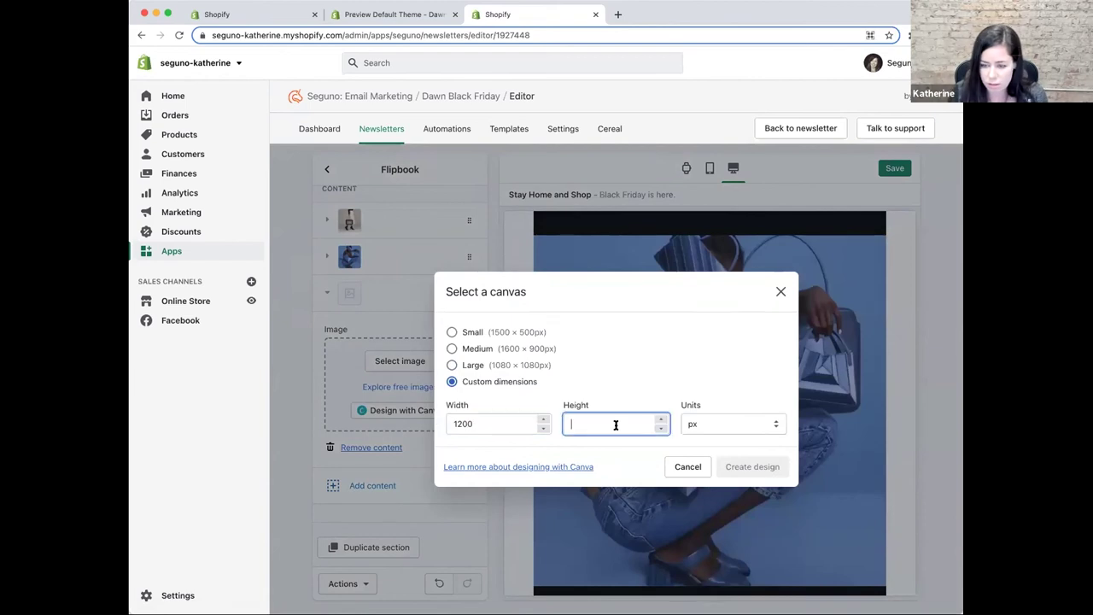
pyautogui.write('1200')
pyautogui.click(751, 470)
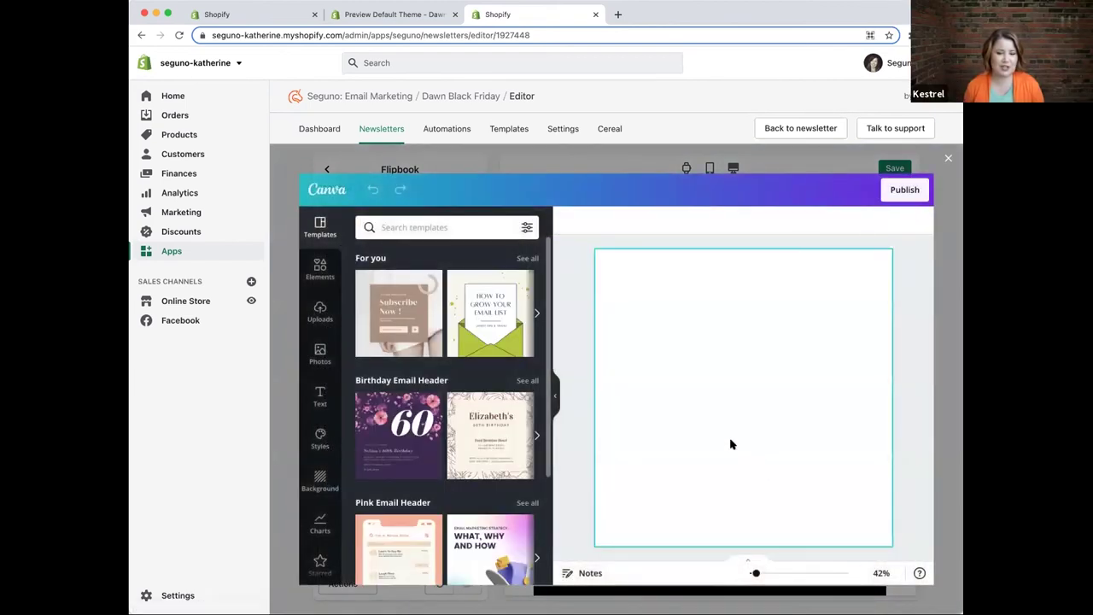
pyautogui.click(566, 220)
pyautogui.click(367, 390)
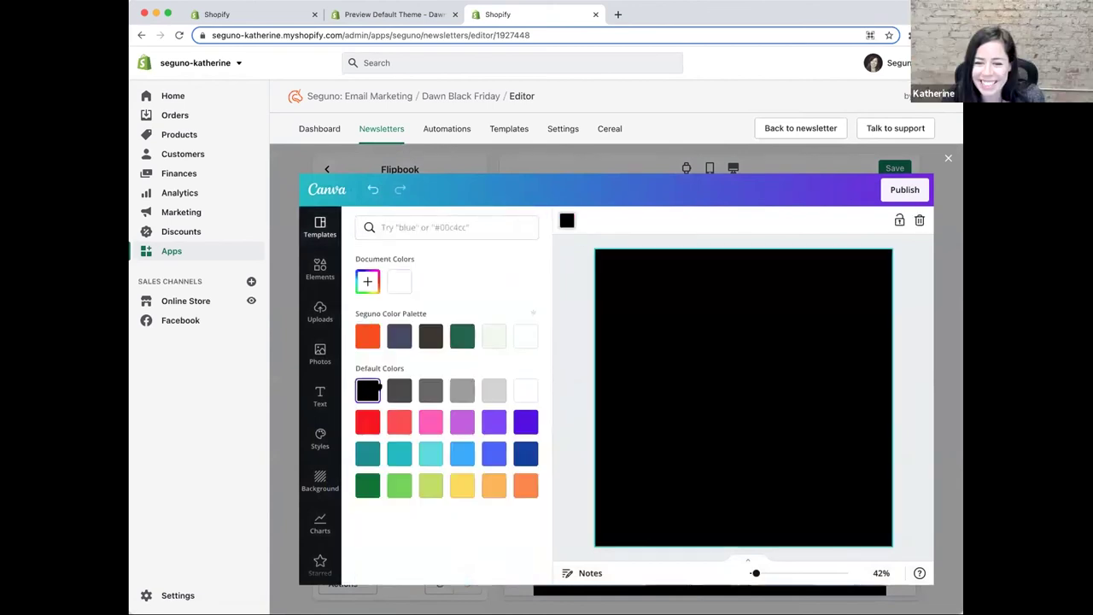
# - Add the recently used "DAZZLE eau de parfum" font combination to the new black canvas
pyautogui.click(322, 396)
pyautogui.scroll(-5, 438, 429)
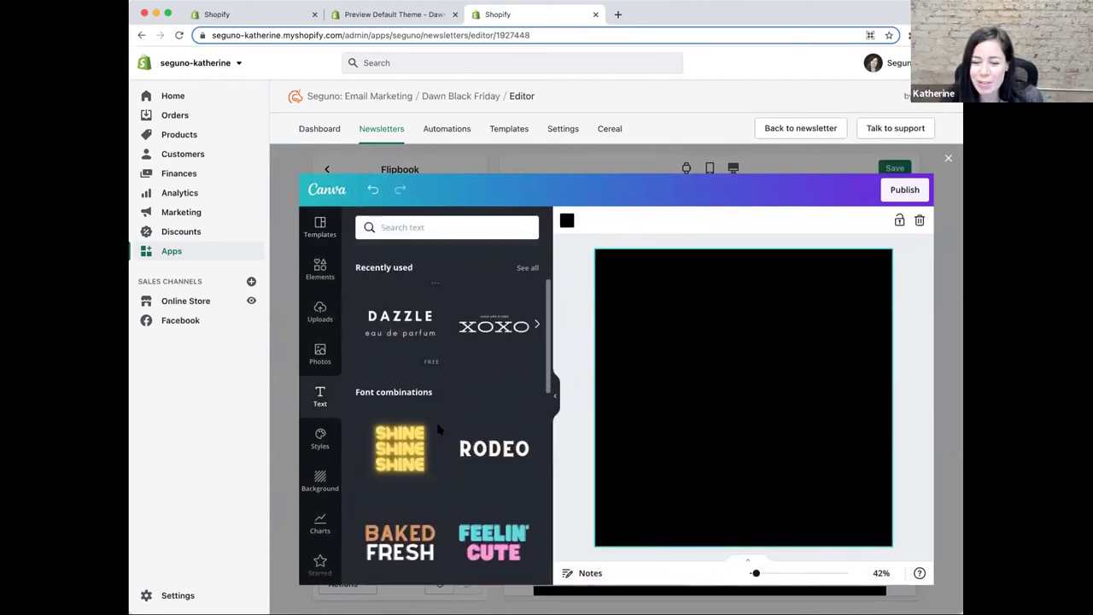
pyautogui.scroll(-10, 438, 429)
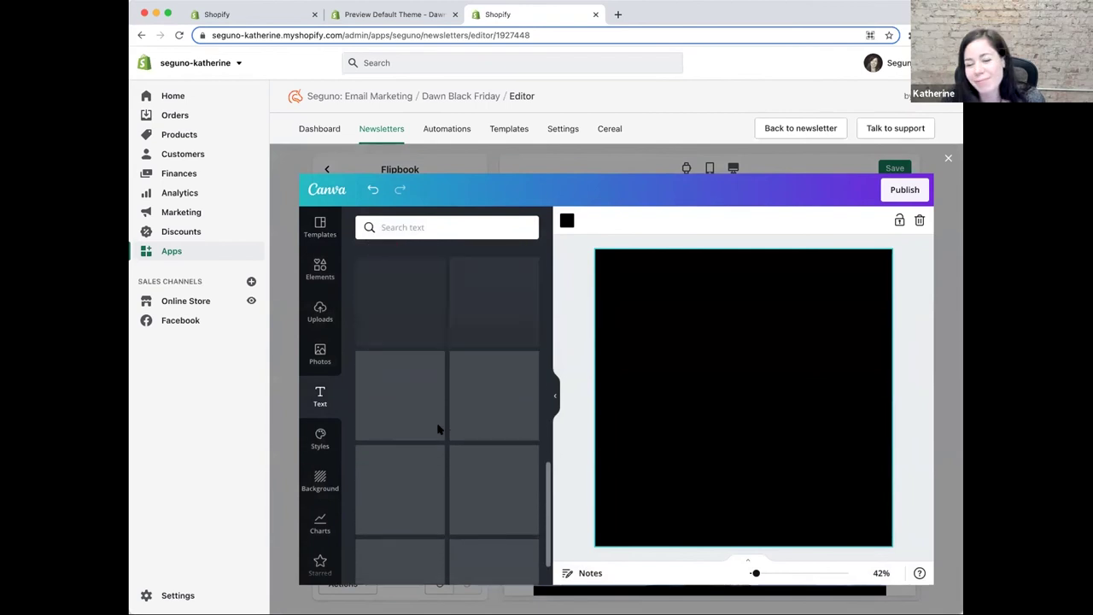
pyautogui.scroll(15, 445, 463)
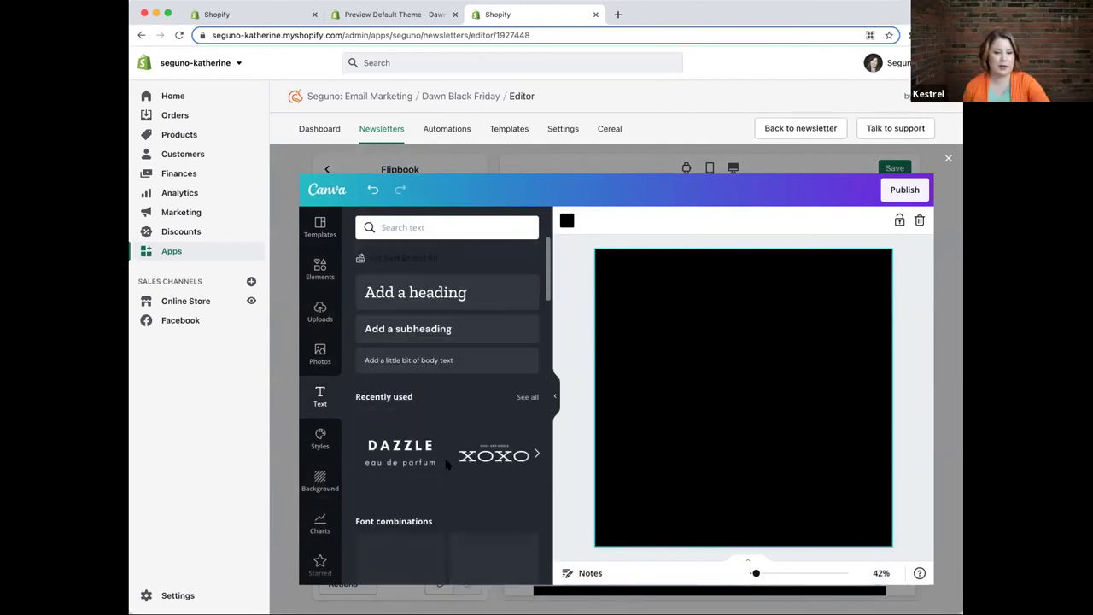
pyautogui.click(401, 452)
# - Remove the "eau de parfum" line and change "DAZZLE" to "BLACK FRIDAY STARTS NOW", with each word on its own line
pyautogui.doubleClick(742, 415)
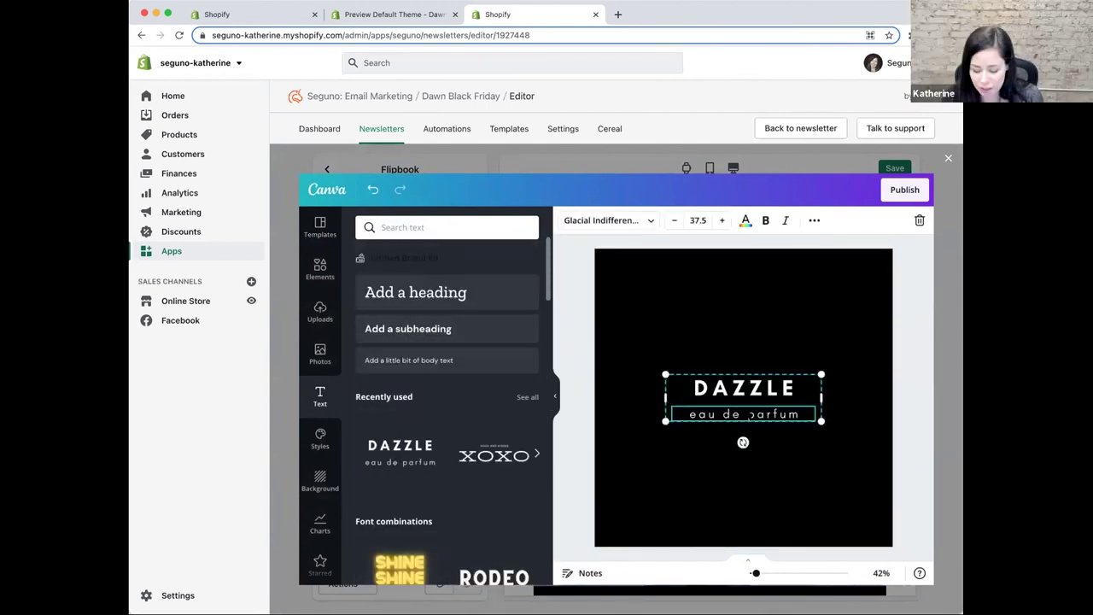
pyautogui.press('BackSpace')
pyautogui.doubleClick(779, 385)
pyautogui.write('BLACK FRIAD')
pyautogui.press('BackSpace')
pyautogui.press('BackSpace')
pyautogui.write('DA')
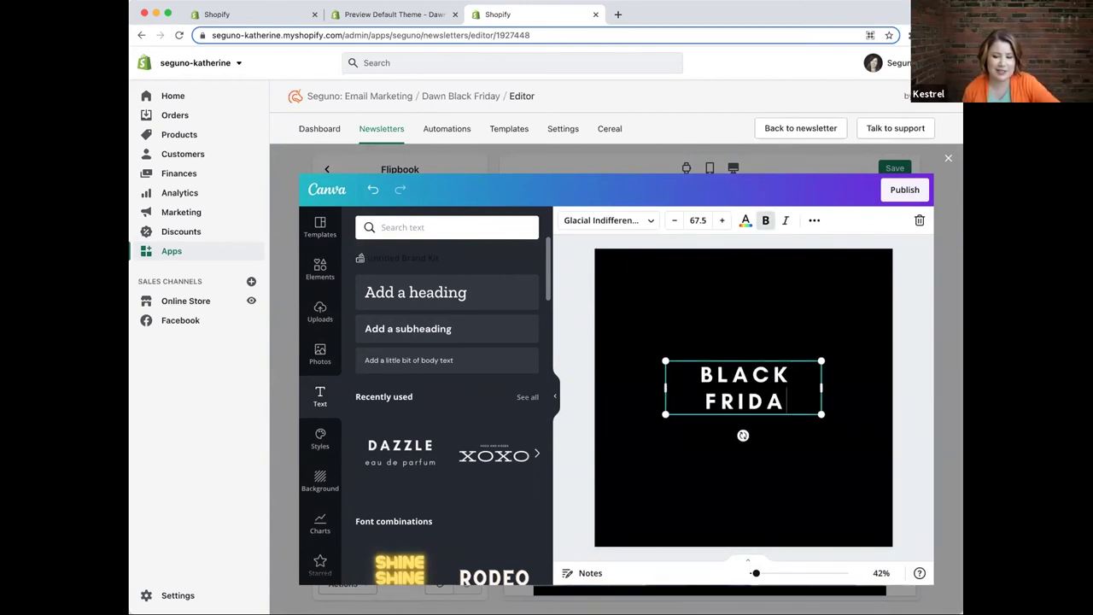
pyautogui.write('Y')
pyautogui.press('Return')
pyautogui.write('STARTS')
pyautogui.press('Return')
pyautogui.write('NOW')
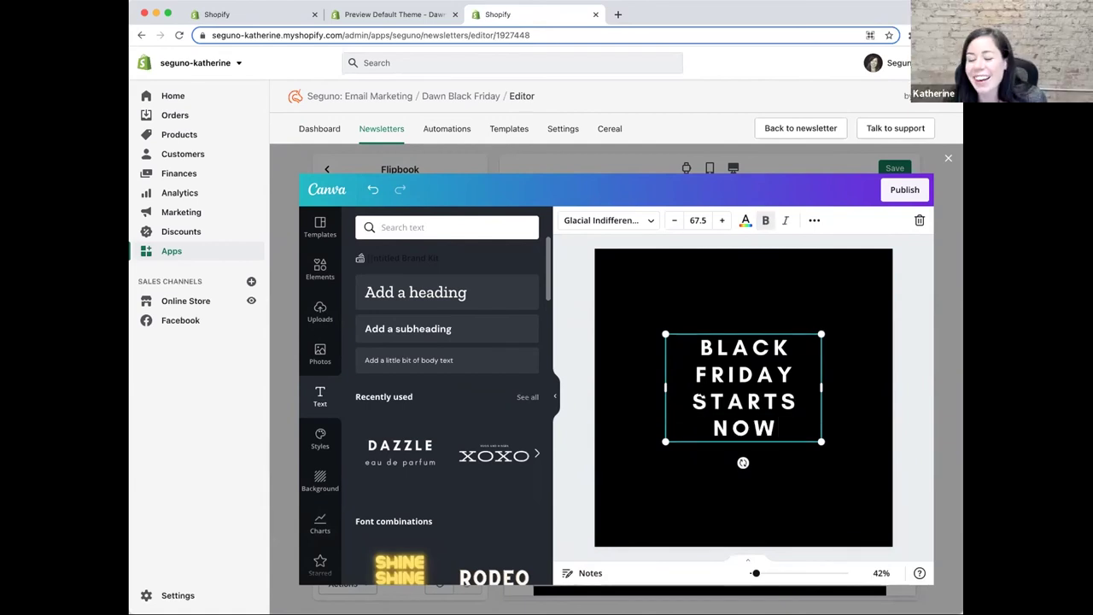
# - Enlarge and centre the "BLACK FRIDAY STARTS NOW" text so it fills most of the canvas, and publish the design to the Flipbook item
pyautogui.moveTo(665, 334); pyautogui.dragTo(609, 295)
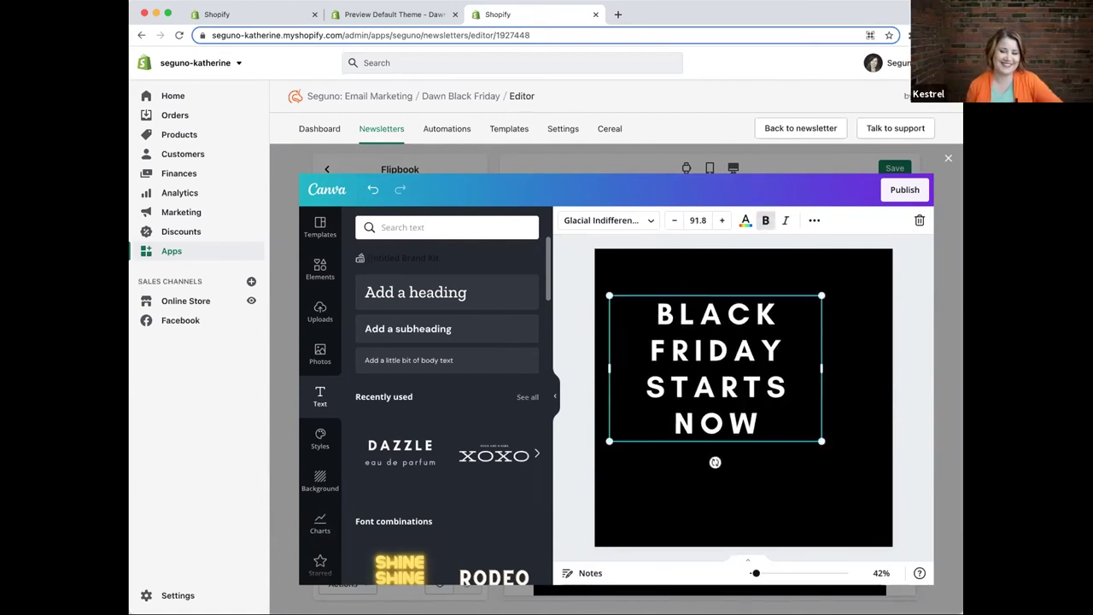
pyautogui.moveTo(821, 441); pyautogui.dragTo(890, 493)
pyautogui.click(769, 521)
pyautogui.moveTo(774, 423); pyautogui.dragTo(766, 423)
pyautogui.click(907, 294)
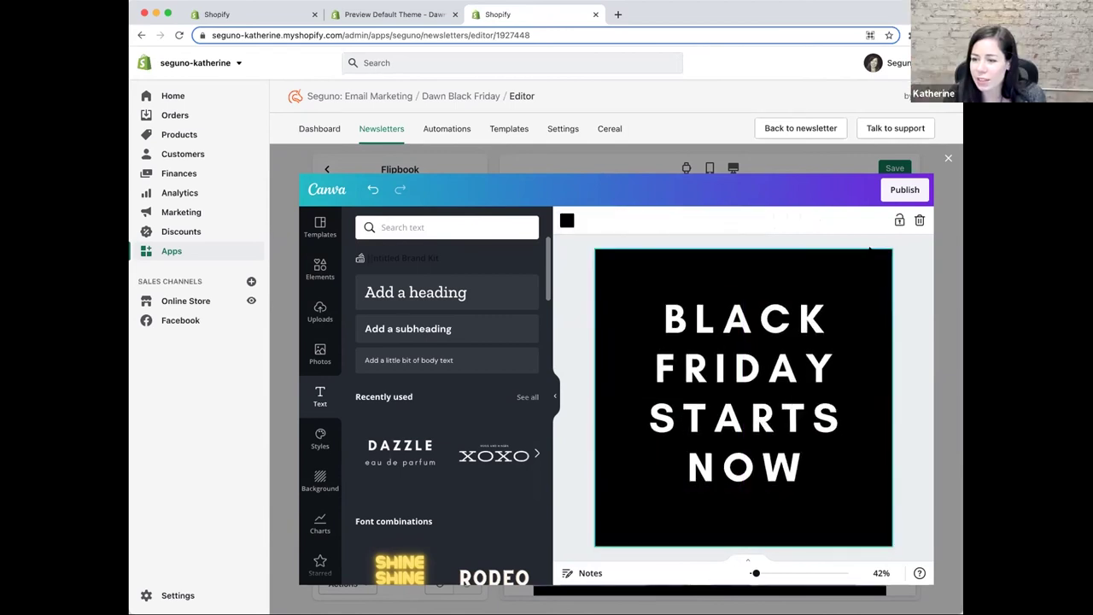
pyautogui.click(910, 191)
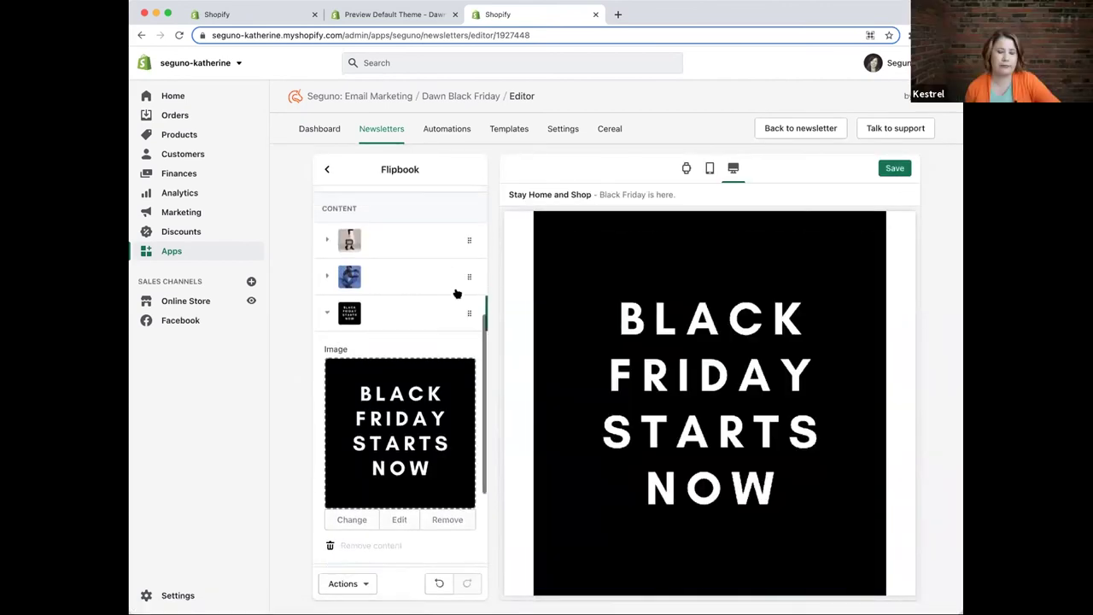
# - Set the Flipbook's delay before looping to 2.5 s and return to the newsletter's section list
pyautogui.scroll(3, 420, 293)
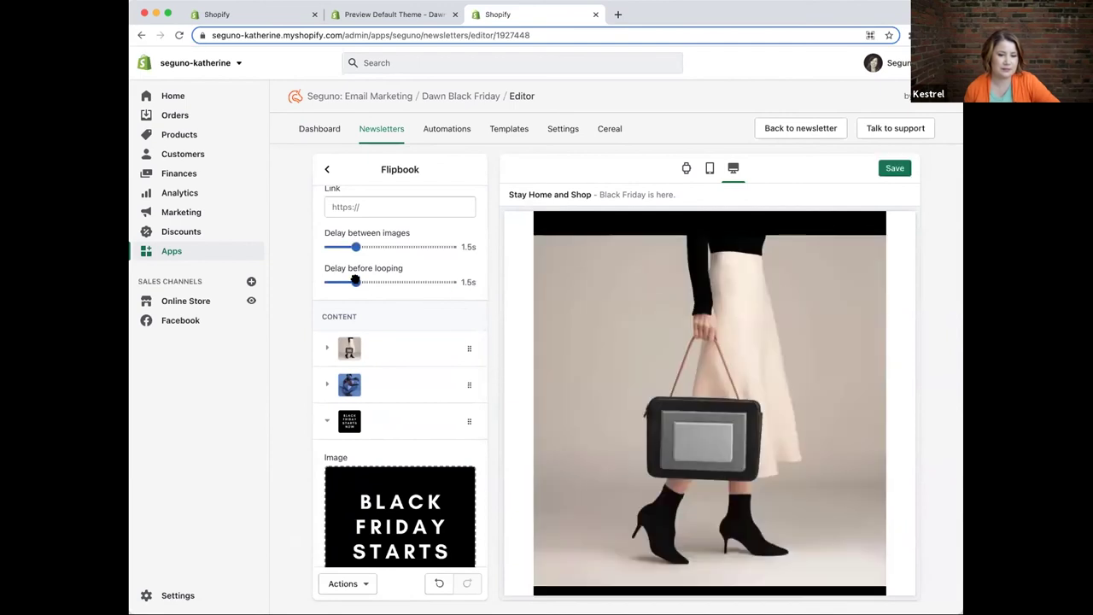
pyautogui.moveTo(356, 281); pyautogui.dragTo(378, 280)
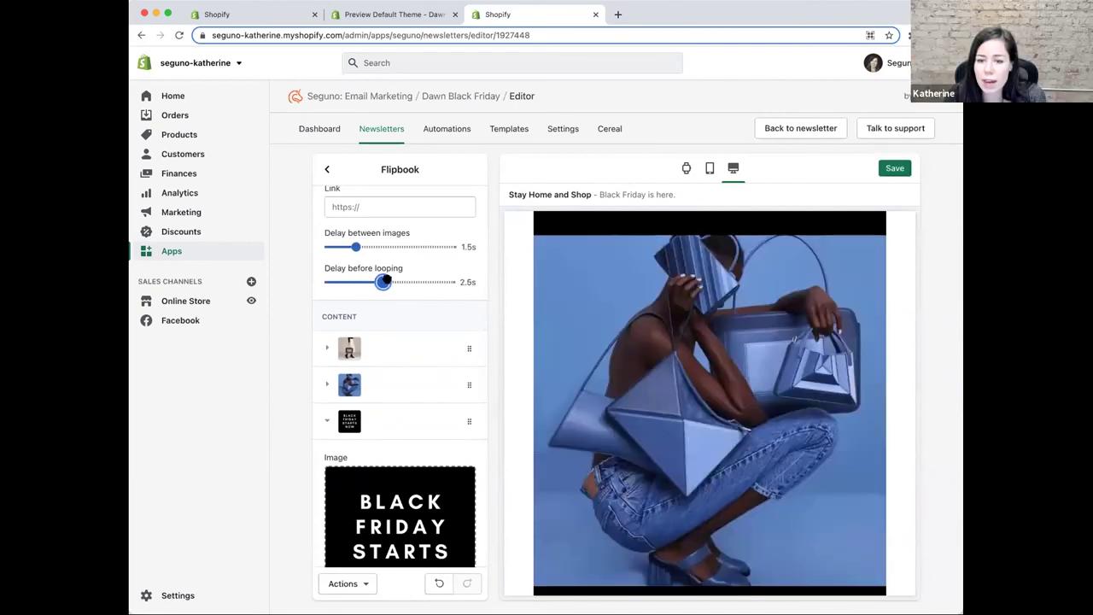
pyautogui.click(330, 171)
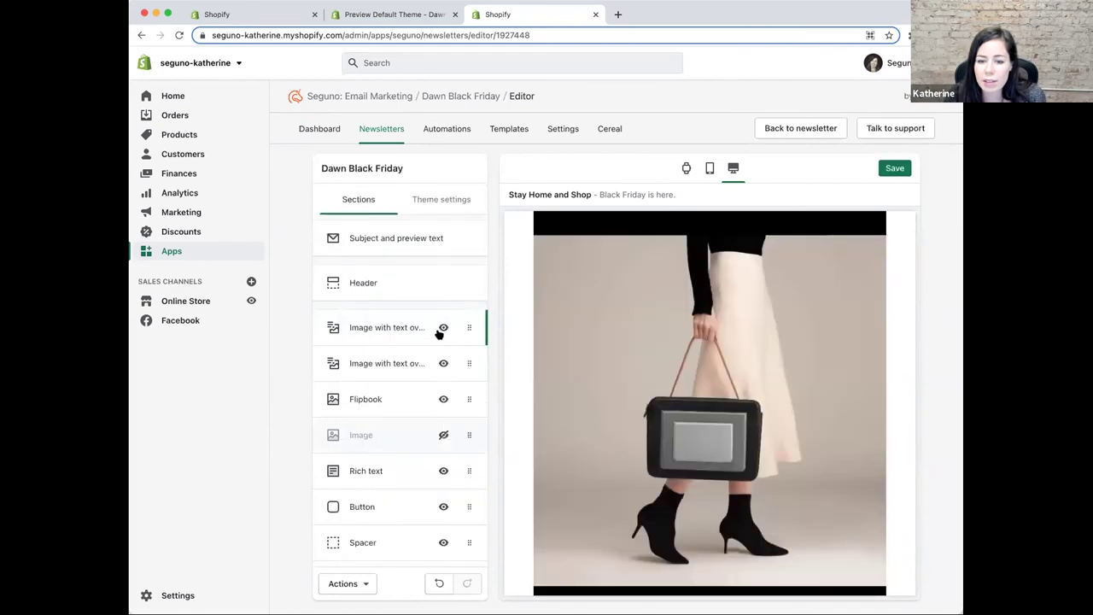
# - Hide both "Image with text overlay" sections above the Flipbook and check the newsletter preview
pyautogui.click(444, 327)
pyautogui.click(443, 363)
pyautogui.scroll(-3, 623, 398)
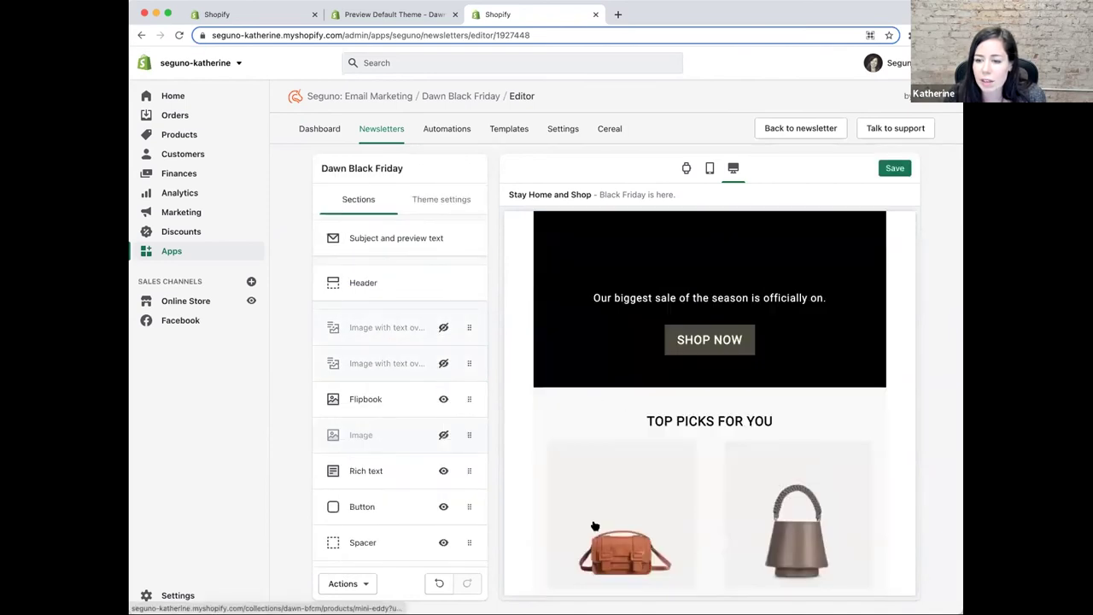